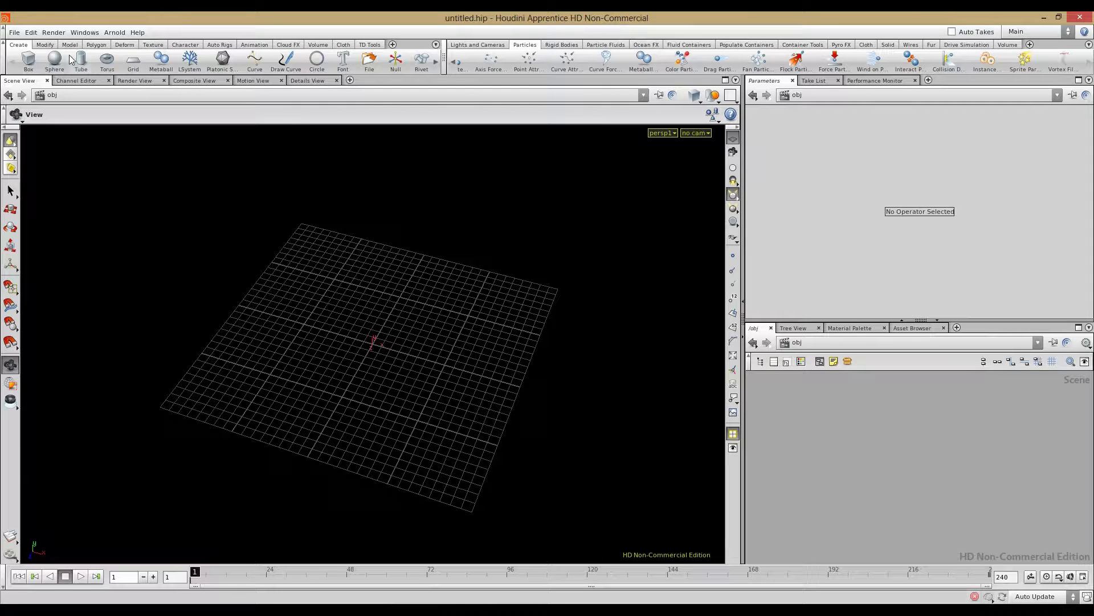
Step: Create a Geometry object, geo1, and dive inside it
{"action": "key", "text": "Tab"}
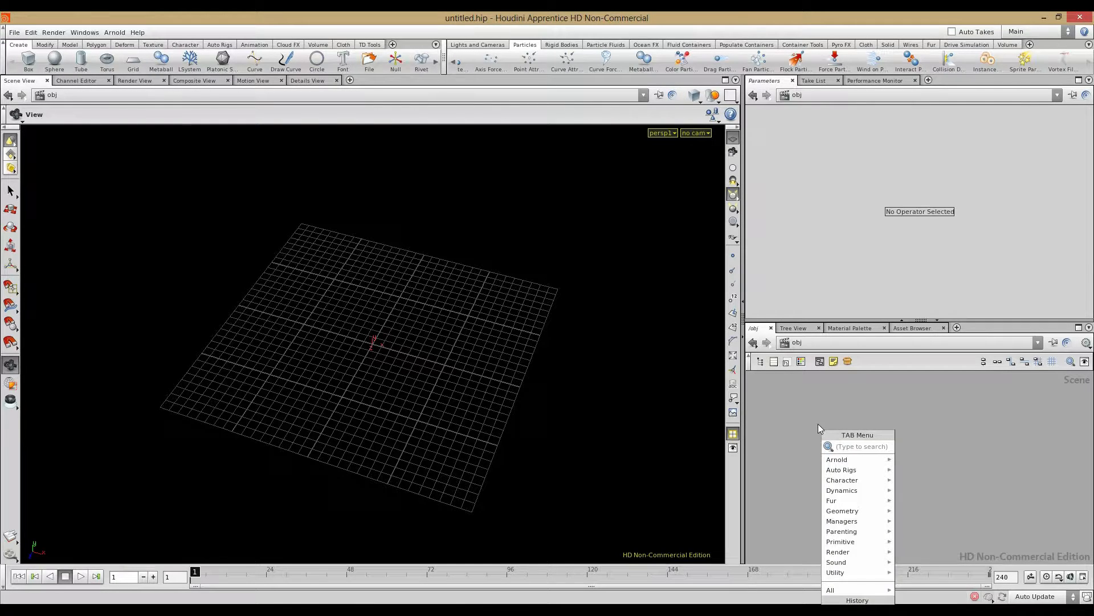
{"action": "type", "text": "Geometry"}
{"action": "left_click", "coordinate": [921, 445]}
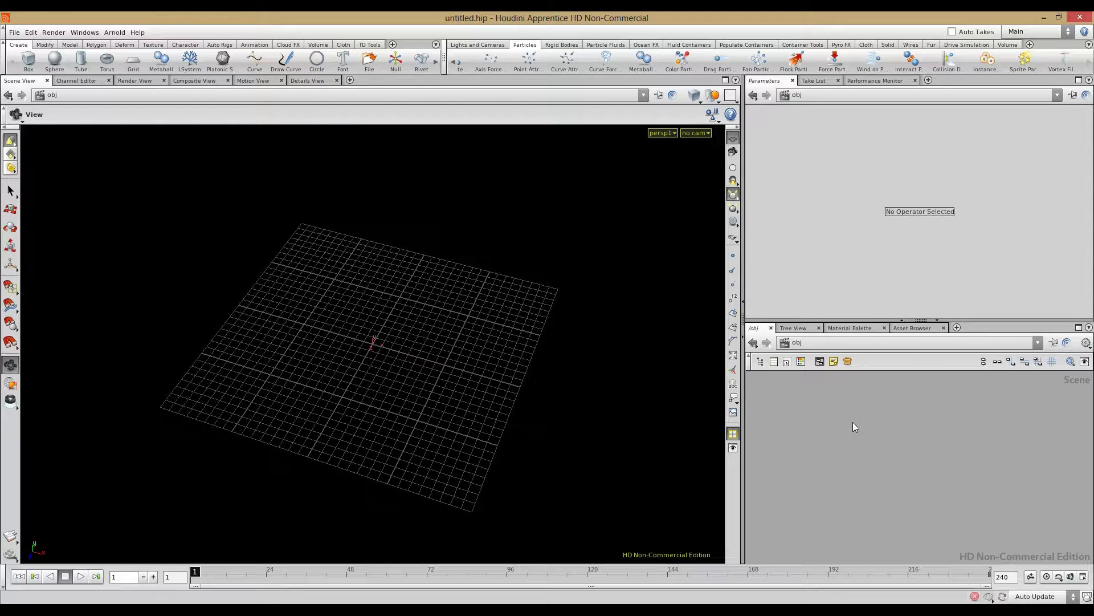
{"action": "left_click", "coordinate": [854, 422]}
{"action": "double_click", "coordinate": [843, 425]}
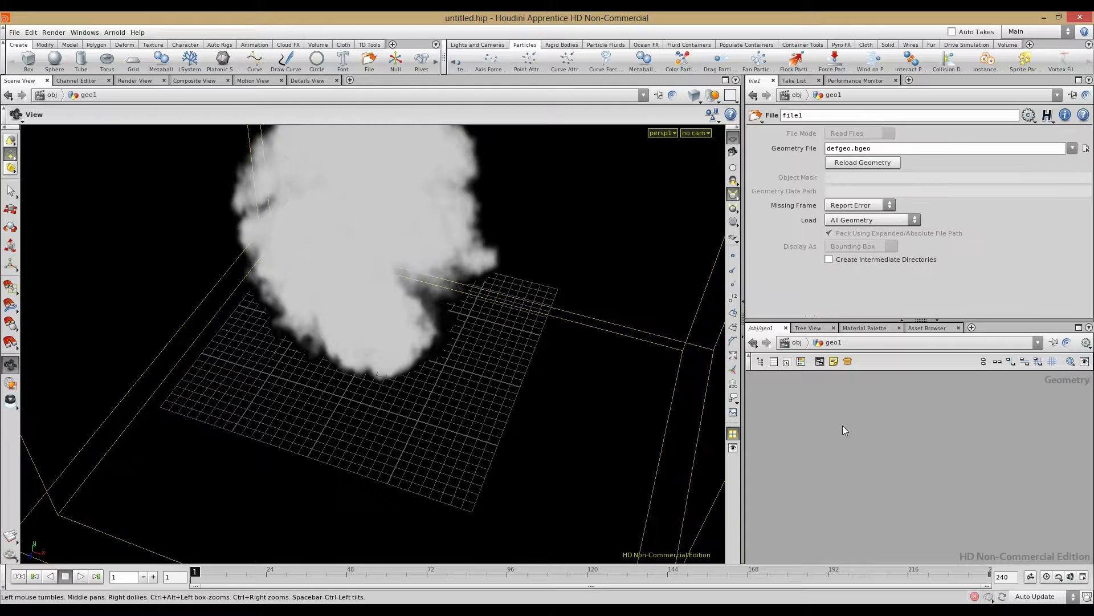
Step: Delete file1 and place an old-style POP Network, popnet1
{"action": "key", "text": "Delete"}
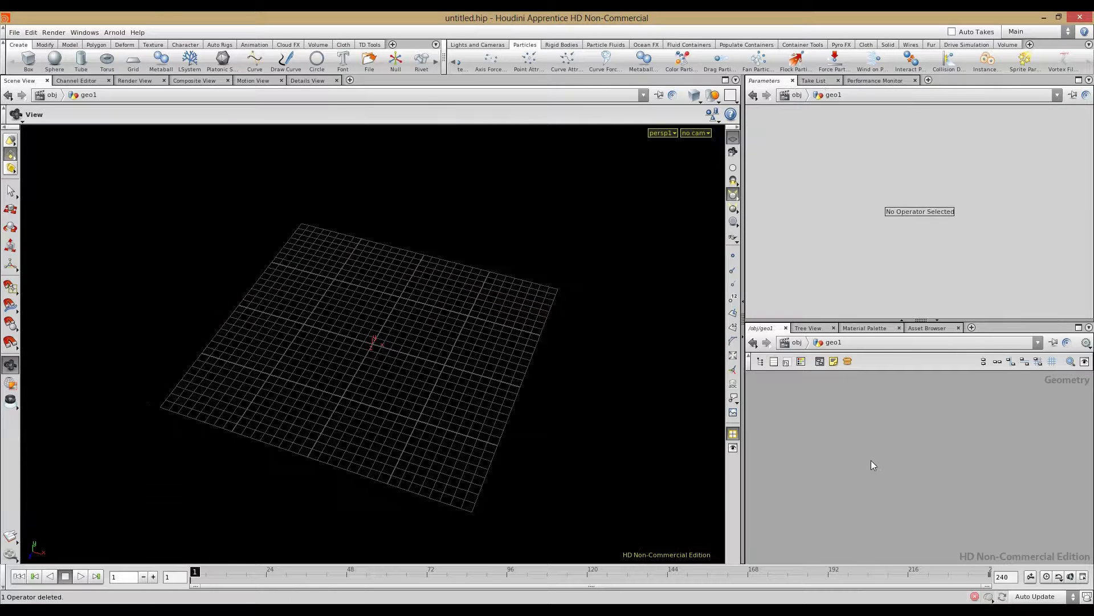
{"action": "key", "text": "Tab"}
{"action": "mouse_move", "coordinate": [876, 439]}
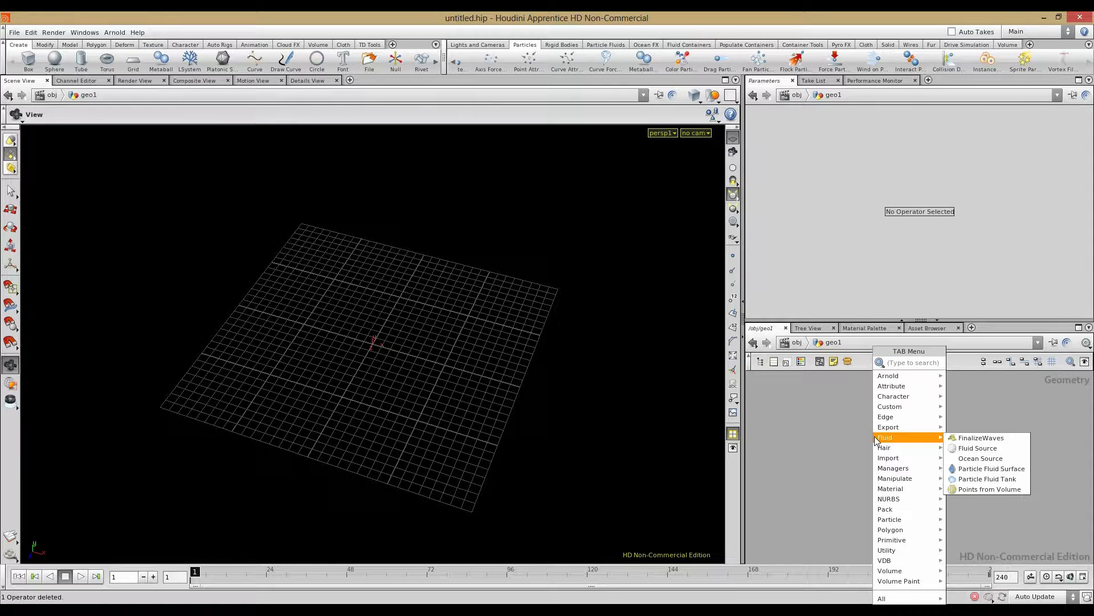
{"action": "type", "text": "pop"}
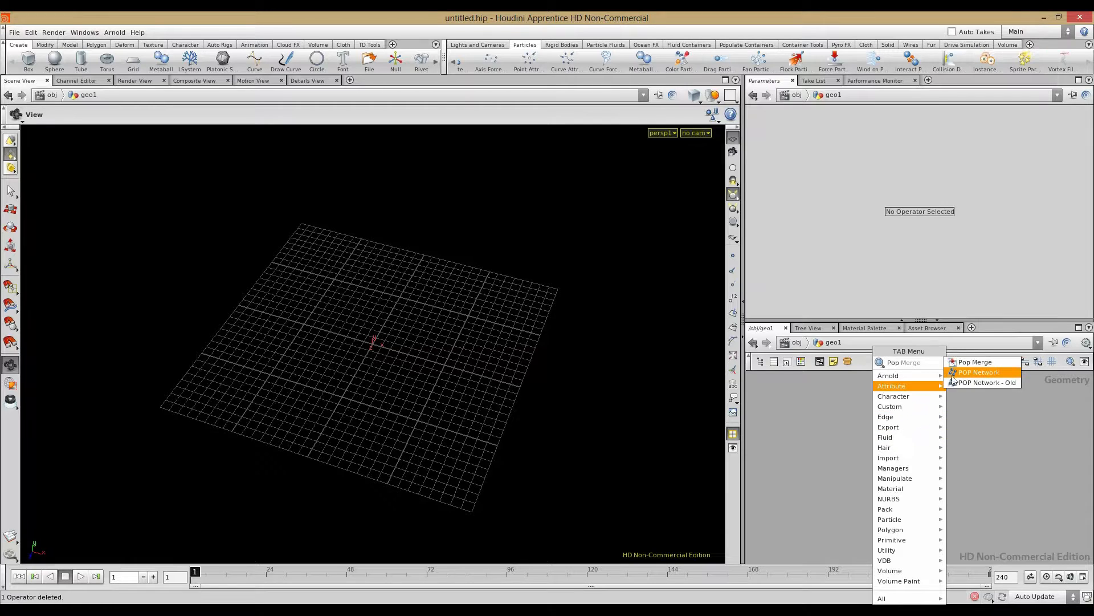
{"action": "left_click", "coordinate": [966, 382]}
{"action": "left_click", "coordinate": [840, 436]}
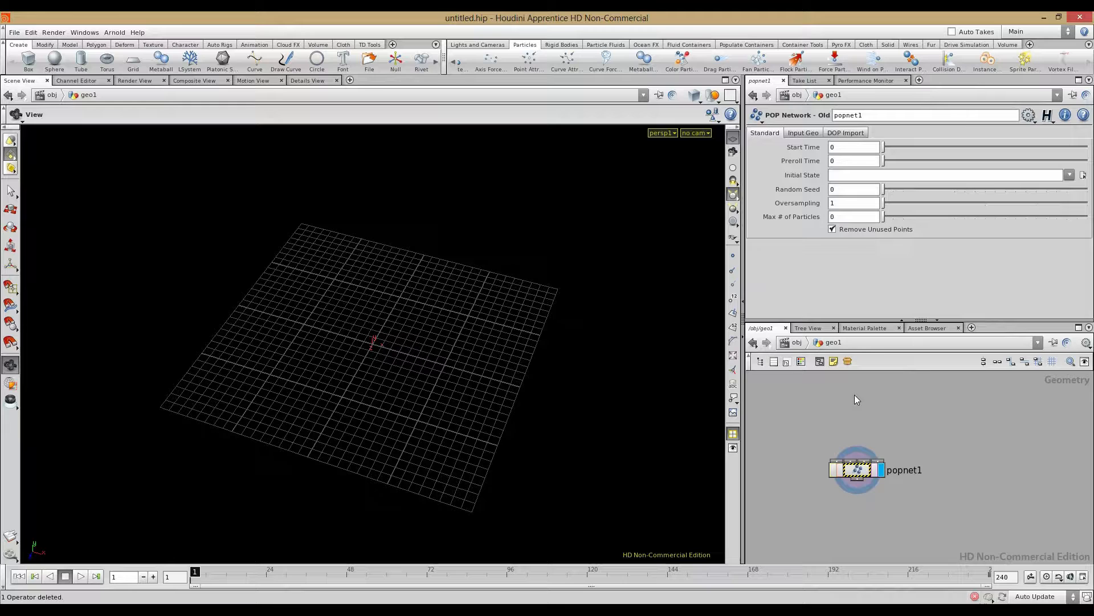
Step: Add an Add node, add1, above popnet1 with Point 0 enabled
{"action": "key", "text": "Tab"}
{"action": "mouse_move", "coordinate": [861, 398]}
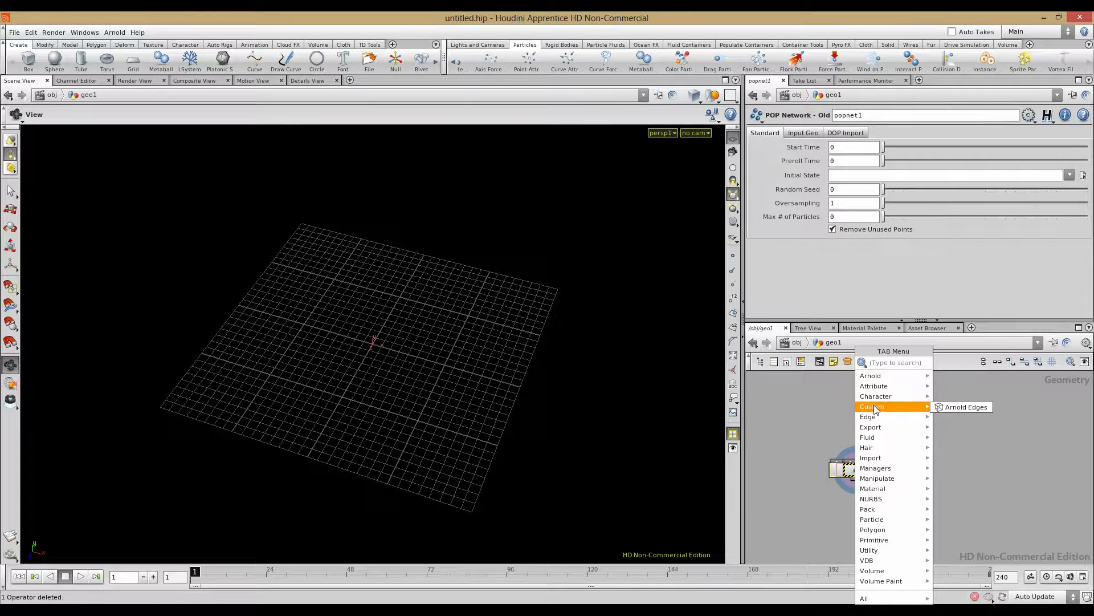
{"action": "type", "text": "Add"}
{"action": "left_click", "coordinate": [949, 362]}
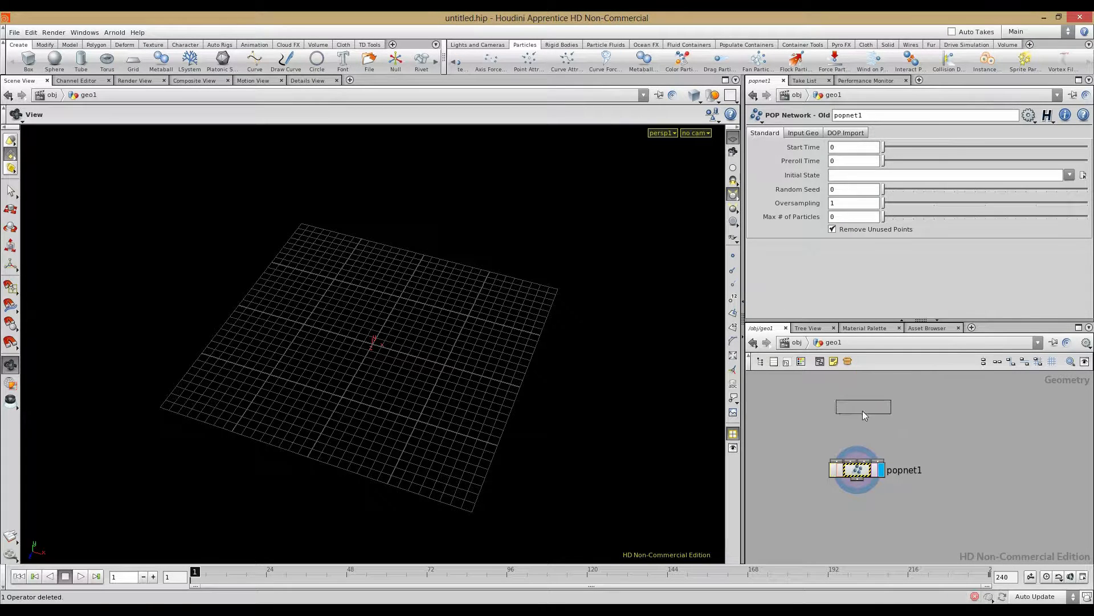
{"action": "left_click", "coordinate": [864, 415]}
{"action": "left_click", "coordinate": [785, 176]}
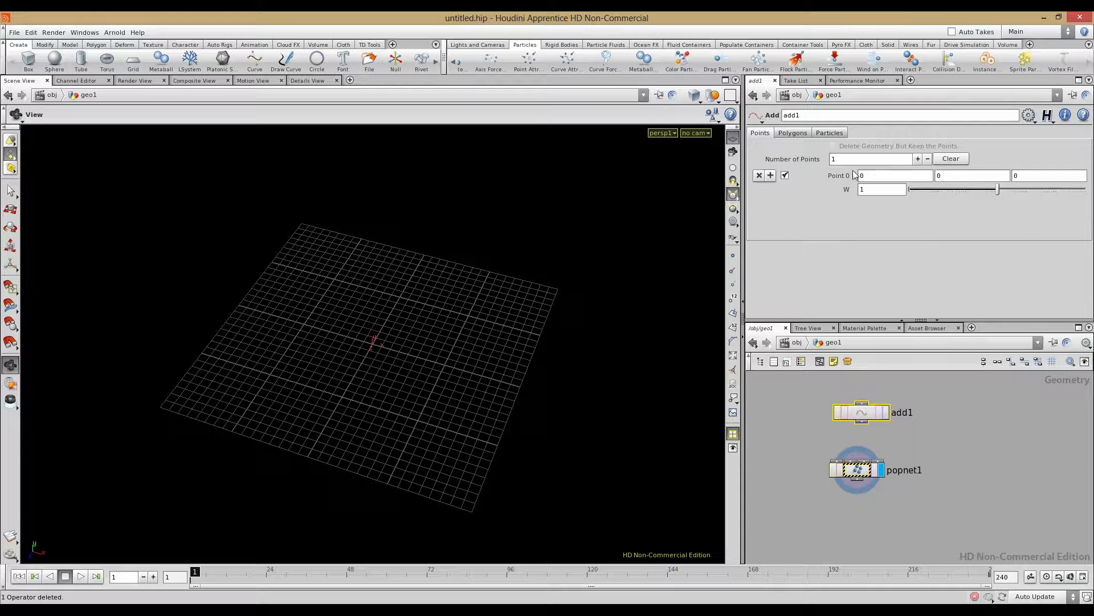
Step: Wire add1 into popnet1's first input and go inside popnet1
{"action": "left_click", "coordinate": [863, 424]}
{"action": "left_click", "coordinate": [838, 460]}
{"action": "left_click", "coordinate": [866, 467]}
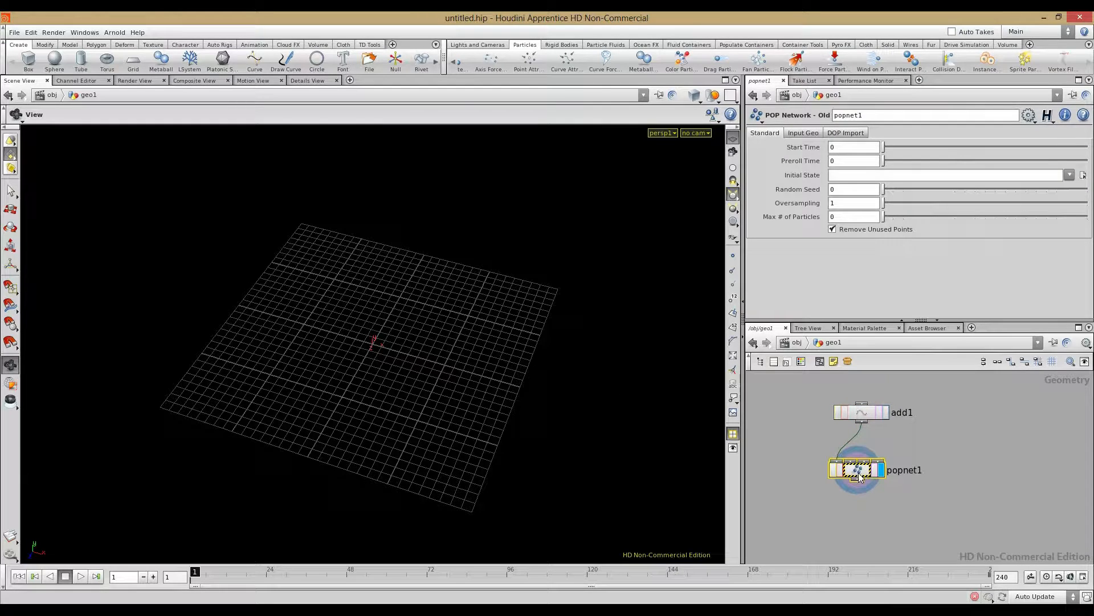
{"action": "double_click", "coordinate": [856, 472]}
Step: Place a Source node, source1, emitting from Use First Context Geometry
{"action": "key", "text": "Tab"}
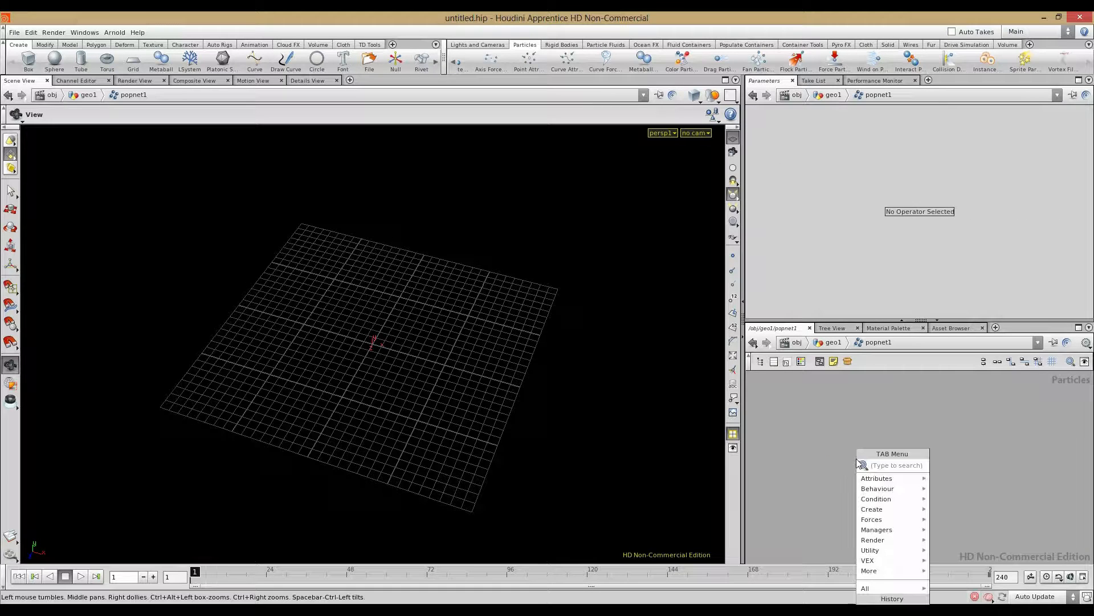
{"action": "type", "text": "source"}
{"action": "left_click", "coordinate": [931, 464]}
{"action": "left_click", "coordinate": [849, 443]}
{"action": "left_click", "coordinate": [859, 171]}
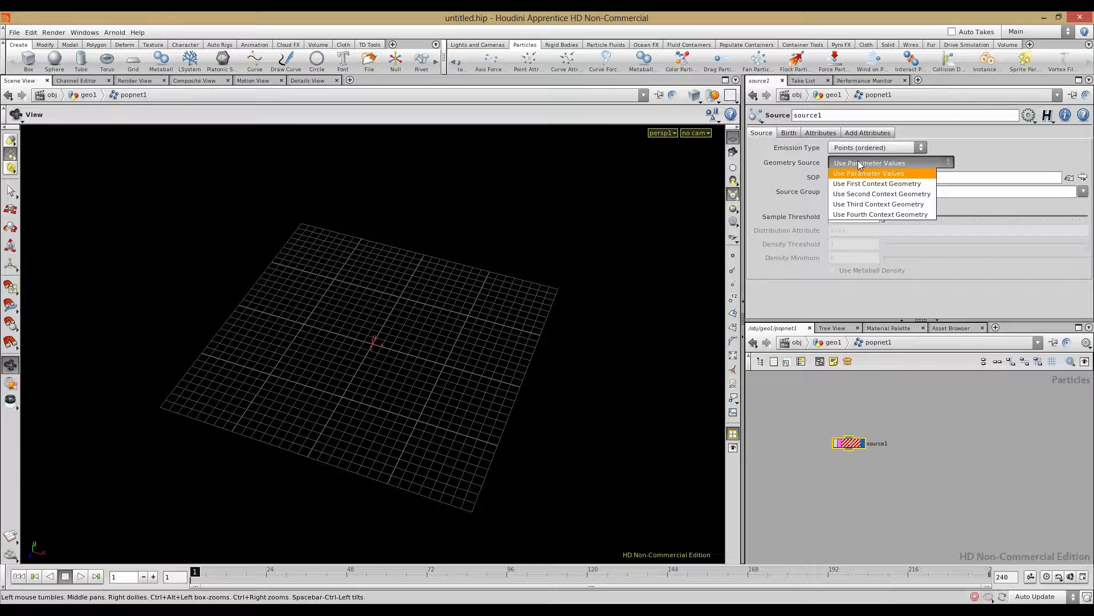
{"action": "left_click", "coordinate": [861, 177]}
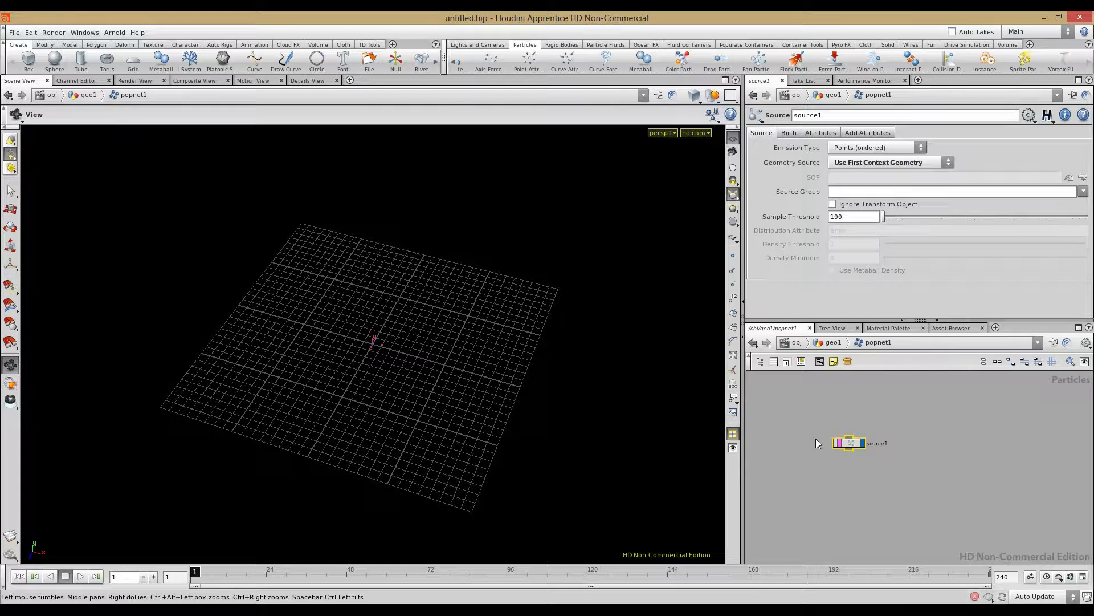
{"action": "scroll", "coordinate": [817, 442], "scroll_direction": "up", "scroll_amount": 3}
Step: Preview the simulation, rewind to frame 1, and return to geo1
{"action": "left_click", "coordinate": [80, 577]}
{"action": "left_click", "coordinate": [15, 578]}
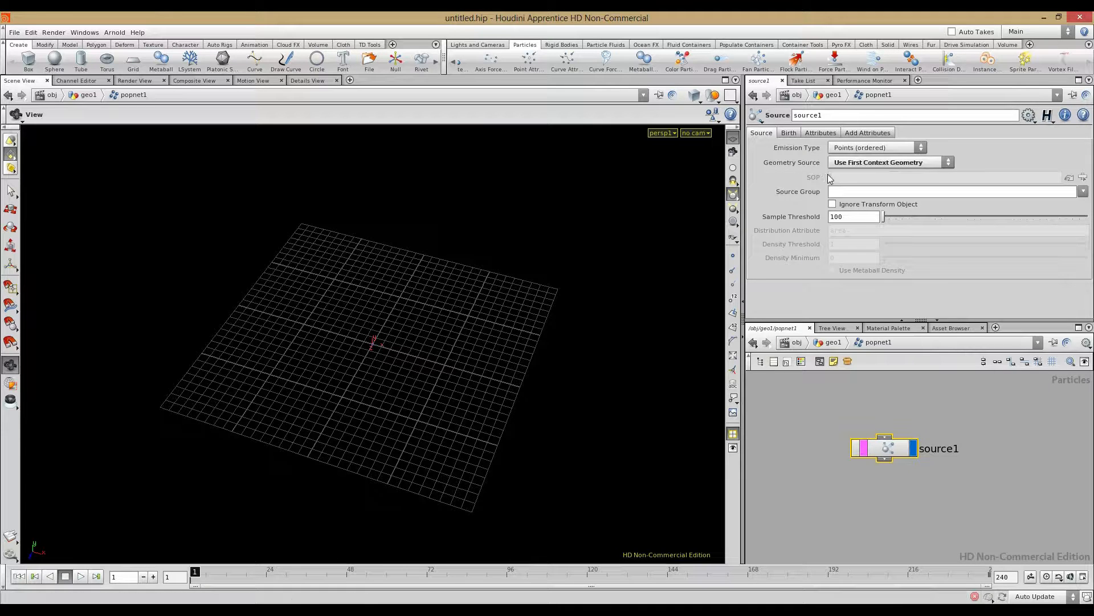
{"action": "left_click", "coordinate": [821, 132]}
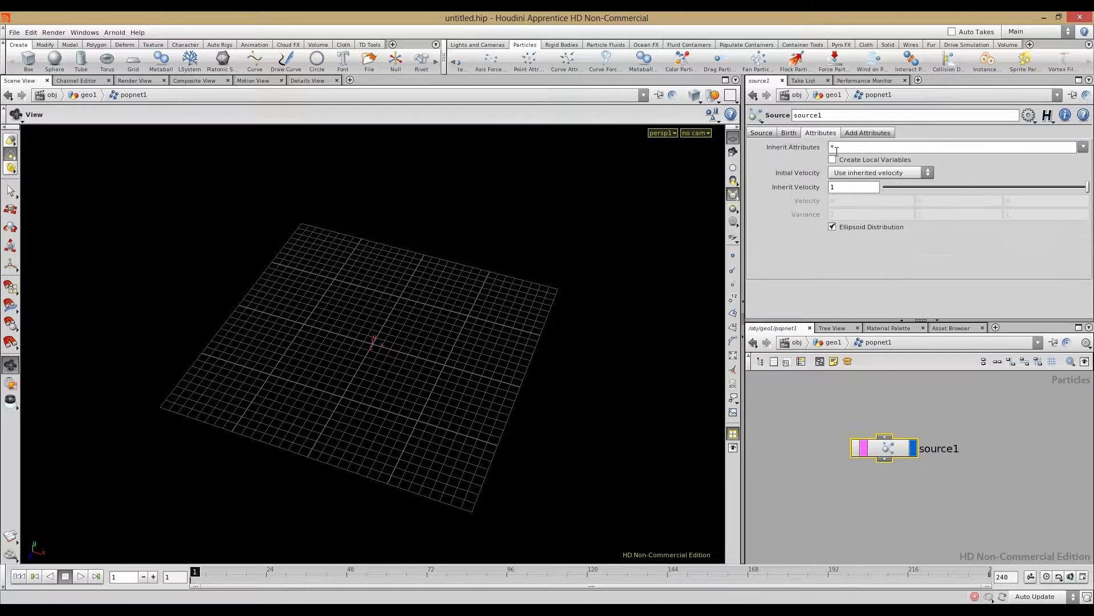
{"action": "left_click", "coordinate": [827, 342]}
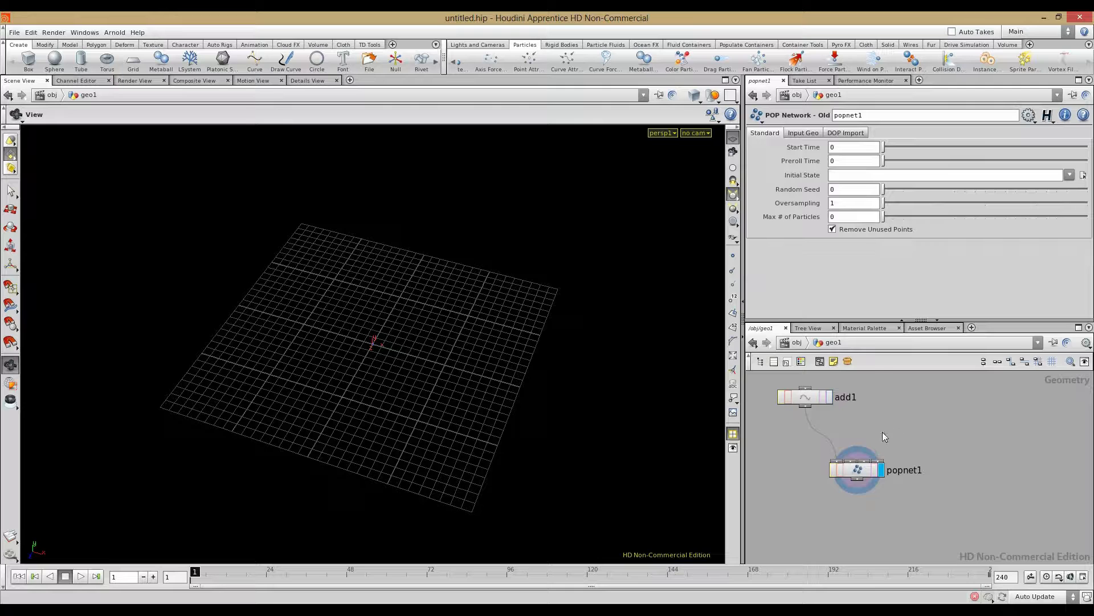
Step: Insert a Point node, point1, on the wire between add1 and popnet1
{"action": "key", "text": "Tab"}
{"action": "mouse_move", "coordinate": [912, 396]}
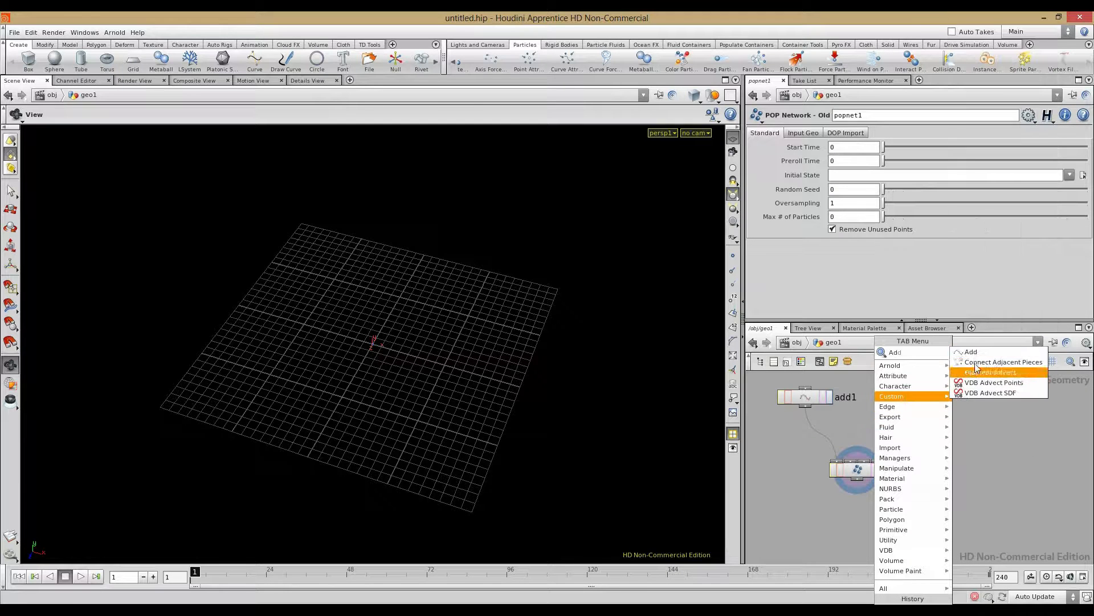
{"action": "key", "text": "Escape"}
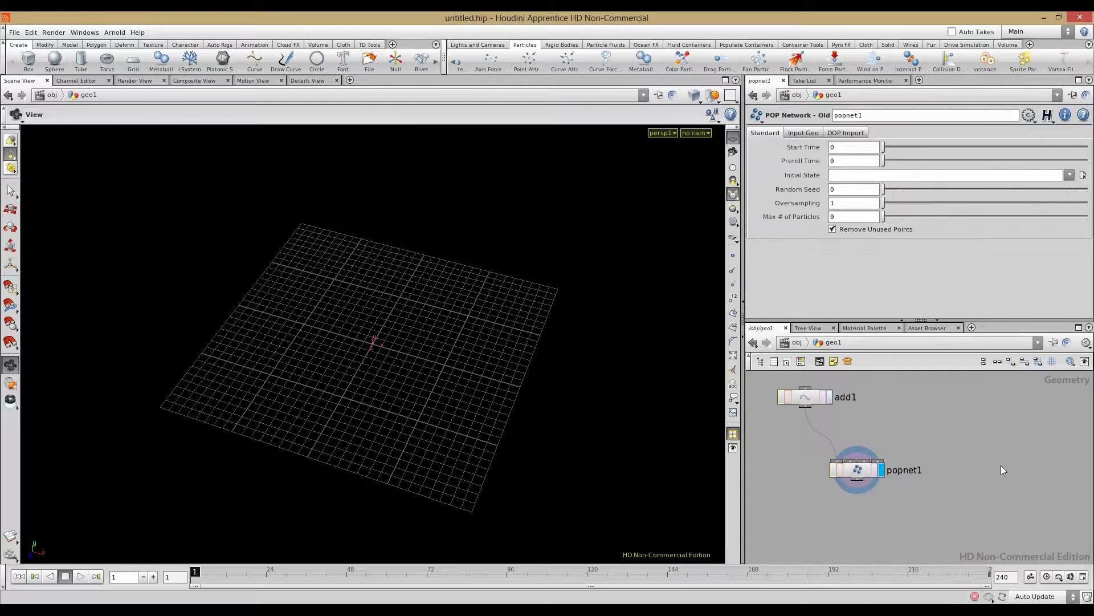
{"action": "key", "text": "Tab"}
{"action": "type", "text": "Point"}
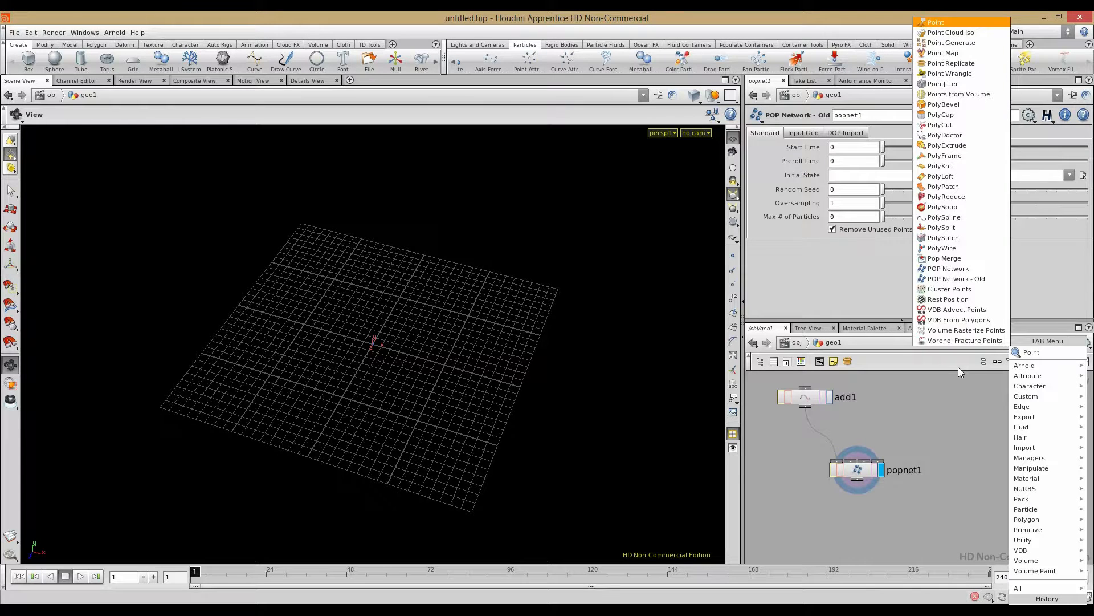
{"action": "left_click", "coordinate": [942, 22]}
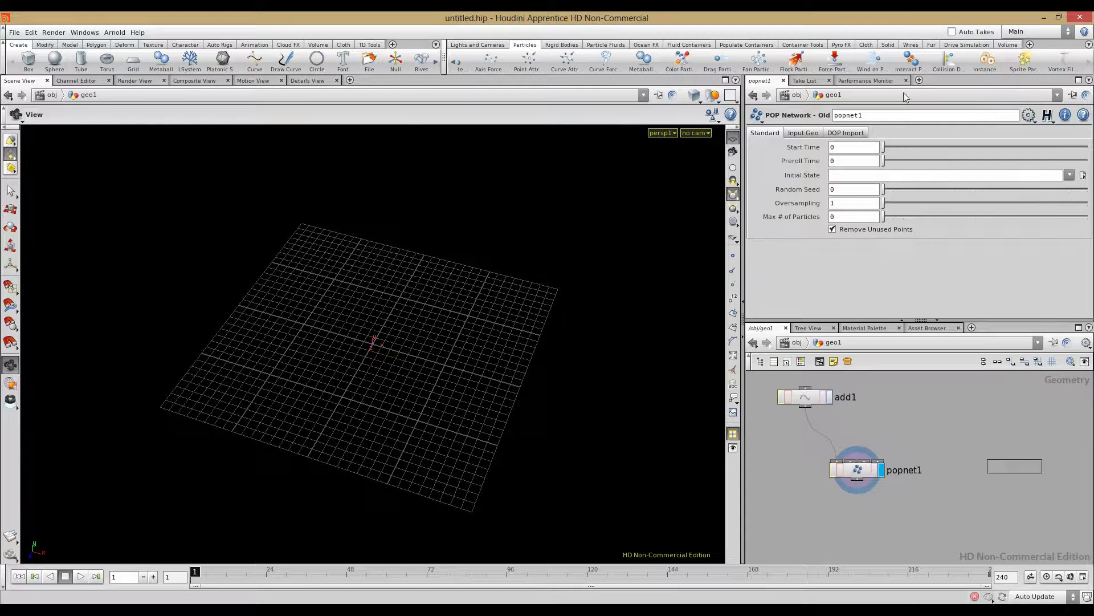
{"action": "left_click", "coordinate": [822, 430]}
Step: Set point1 to Add Normal, delete the Normal channels, and enter Normal Y 1
{"action": "left_click", "coordinate": [801, 172]}
{"action": "scroll", "coordinate": [784, 228], "scroll_direction": "down", "scroll_amount": 1}
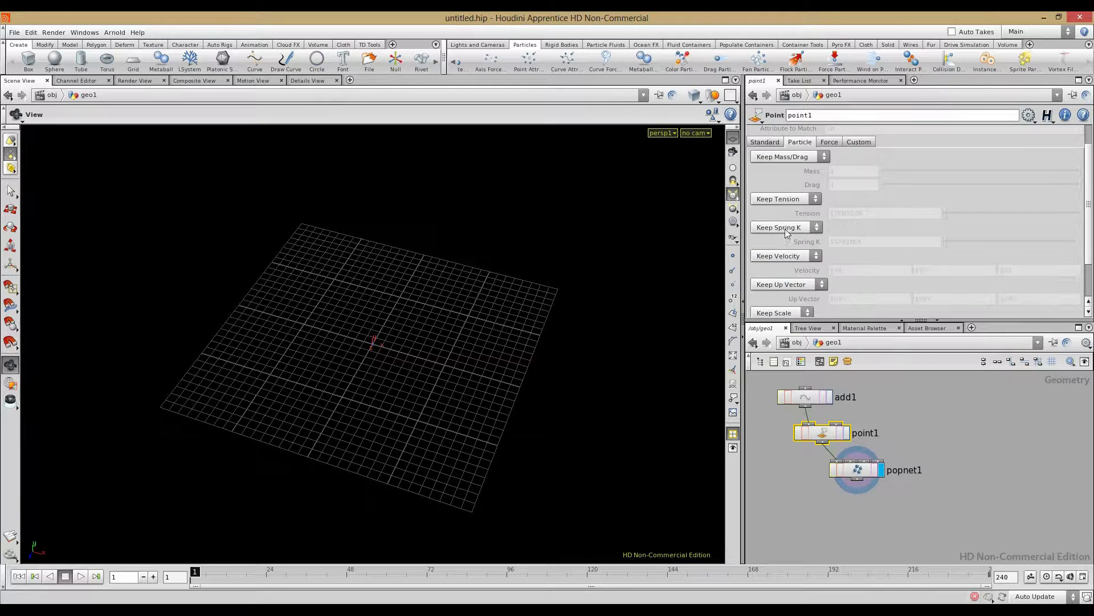
{"action": "left_click", "coordinate": [765, 142]}
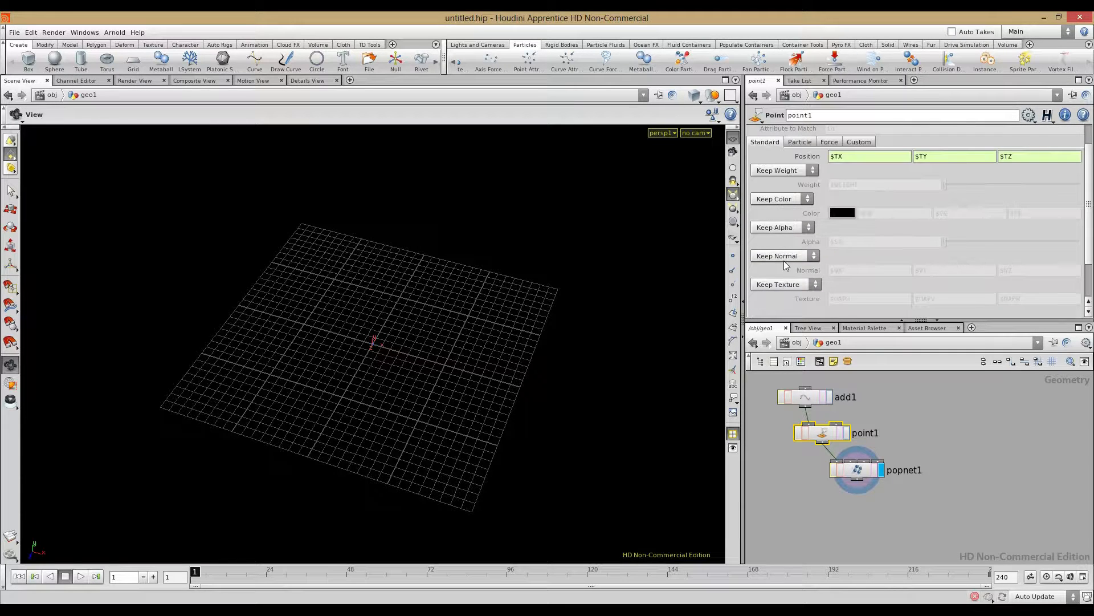
{"action": "left_click", "coordinate": [779, 258]}
{"action": "left_click", "coordinate": [779, 280]}
{"action": "right_click", "coordinate": [812, 272]}
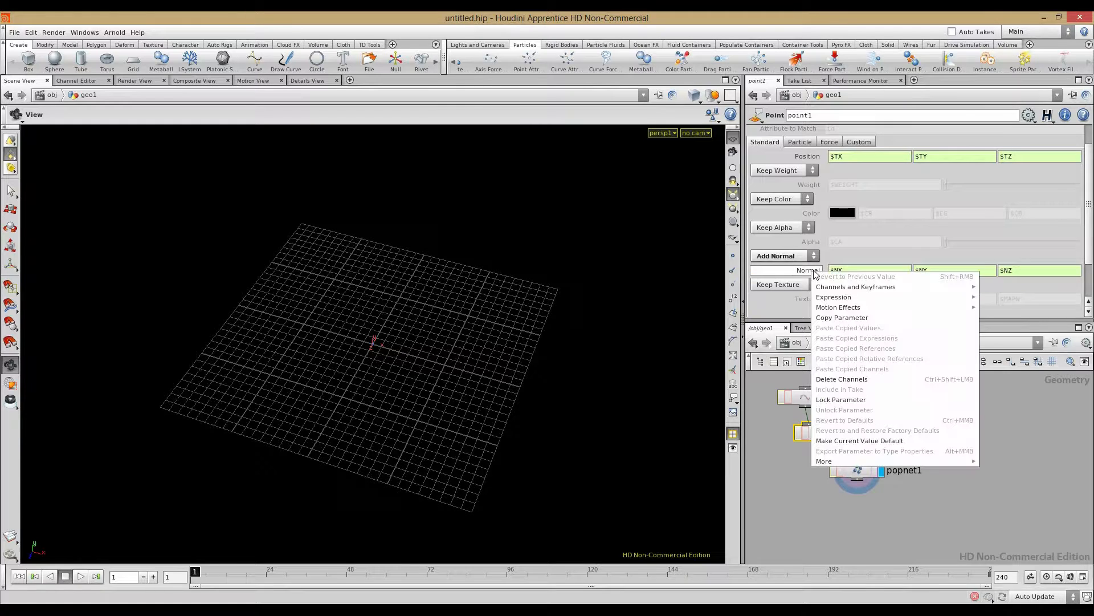
{"action": "left_click", "coordinate": [830, 379]}
{"action": "left_click_drag", "start_coordinate": [936, 272], "coordinate": [874, 270]}
{"action": "type", "text": "1"}
{"action": "key", "text": "Return"}
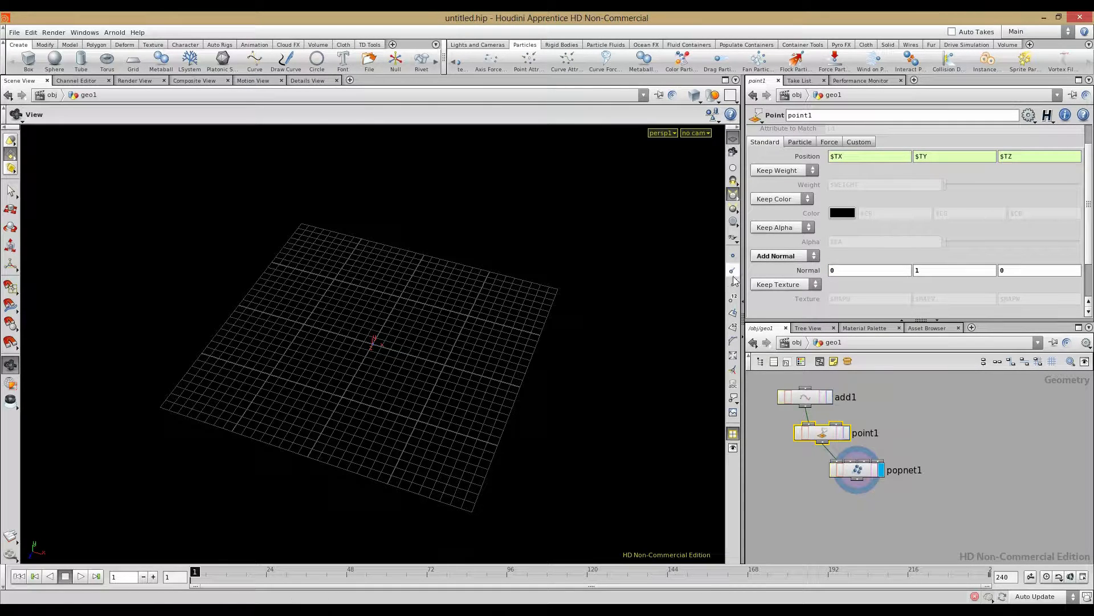
Step: Play the simulation and orbit closer to watch particles rise
{"action": "left_click_drag", "start_coordinate": [358, 388], "coordinate": [422, 371]}
{"action": "right_click_drag", "start_coordinate": [422, 371], "coordinate": [689, 393]}
{"action": "left_click_drag", "start_coordinate": [689, 394], "coordinate": [342, 365]}
{"action": "left_click", "coordinate": [81, 576]}
{"action": "right_click_drag", "start_coordinate": [342, 365], "coordinate": [398, 382]}
Step: Rewind and correct point1's Normal values so it reads 0, 1, 0
{"action": "left_click", "coordinate": [81, 577]}
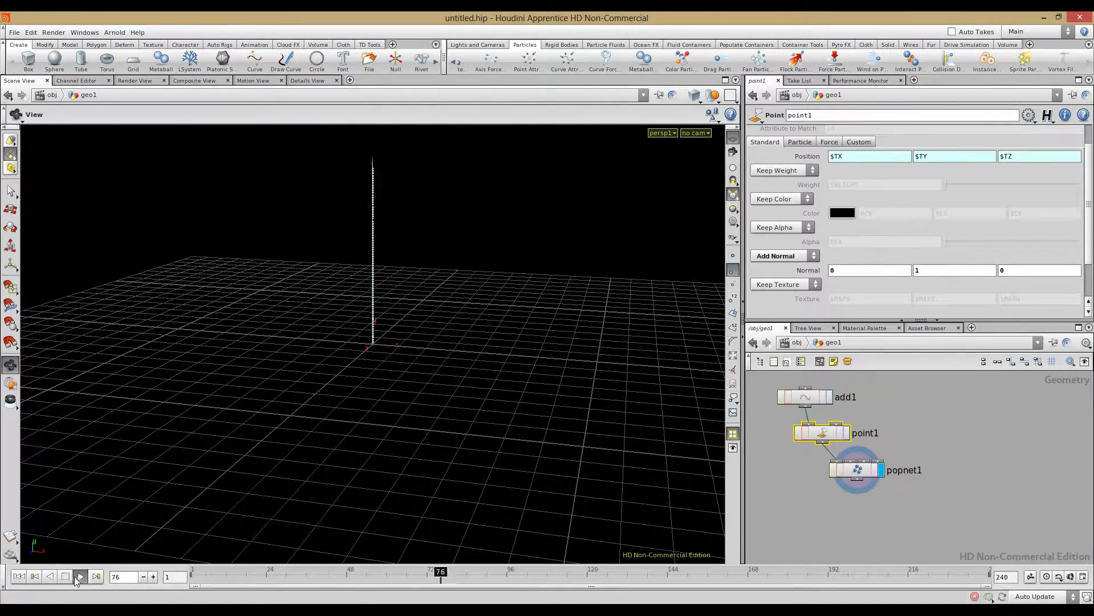
{"action": "left_click", "coordinate": [64, 579]}
{"action": "left_click", "coordinate": [17, 576]}
{"action": "left_click_drag", "start_coordinate": [851, 272], "coordinate": [802, 285]}
{"action": "key", "text": "Tab"}
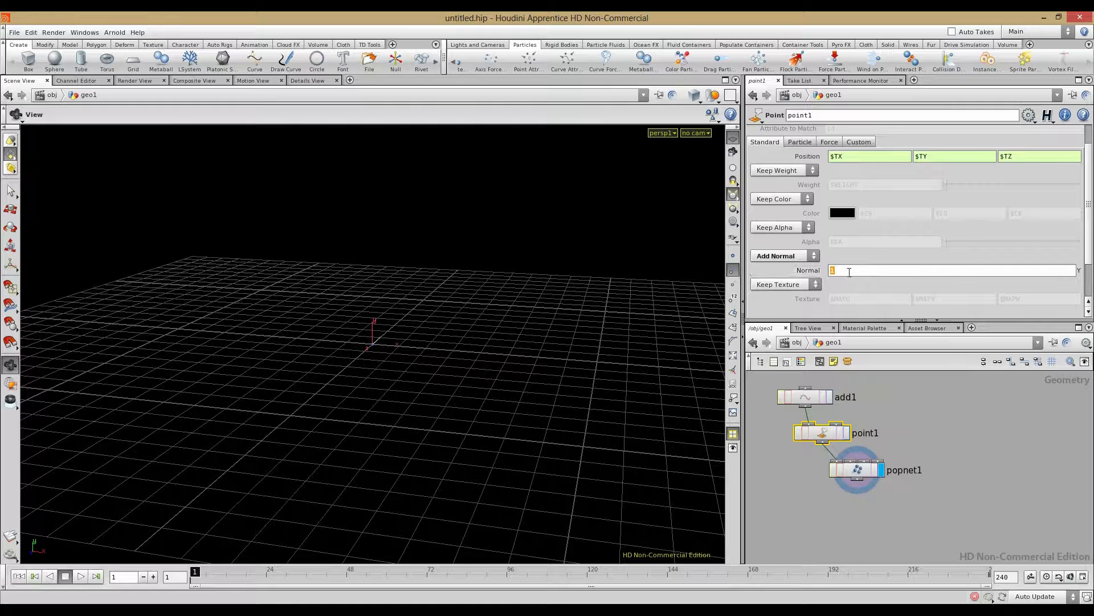
{"action": "type", "text": "0"}
{"action": "key", "text": "Return"}
{"action": "left_click", "coordinate": [924, 458]}
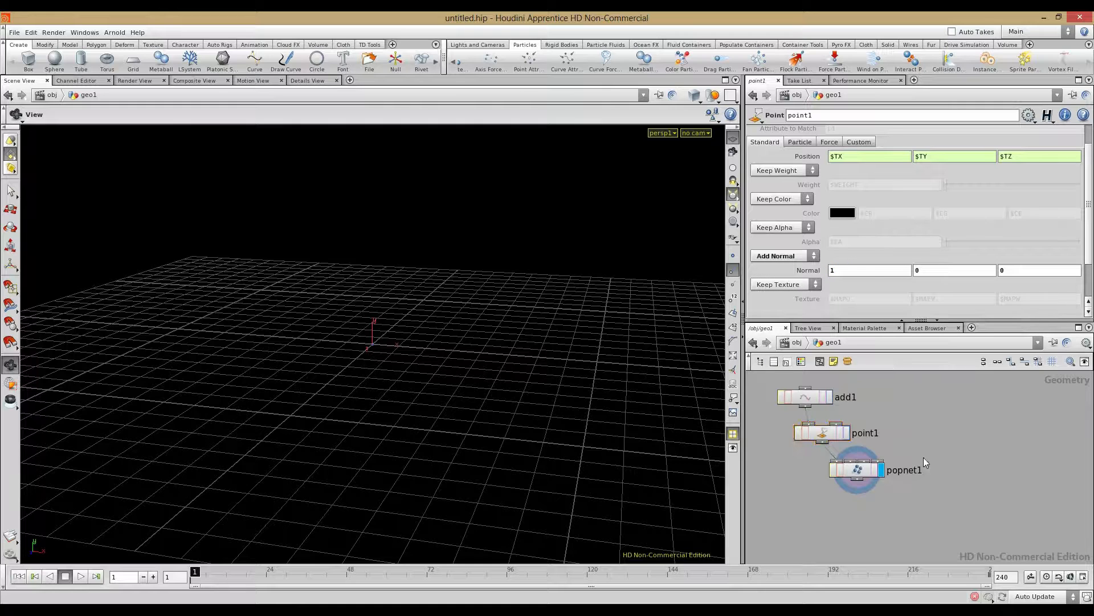
Step: Play the simulation and go inside popnet1 to inspect source1 and the stream
{"action": "left_click", "coordinate": [80, 576]}
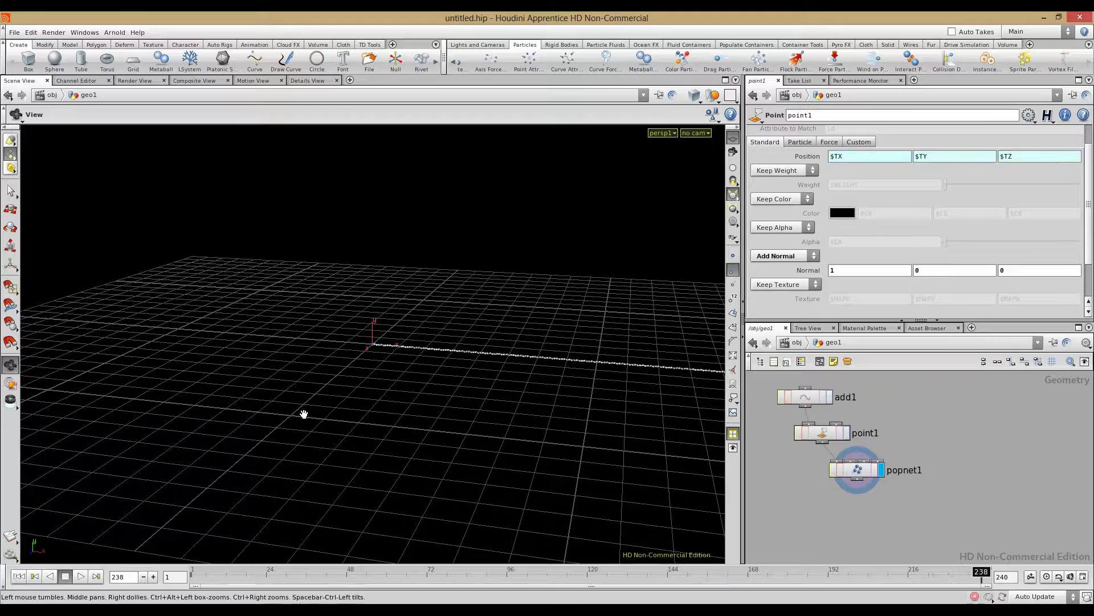
{"action": "left_click_drag", "start_coordinate": [303, 413], "coordinate": [402, 399]}
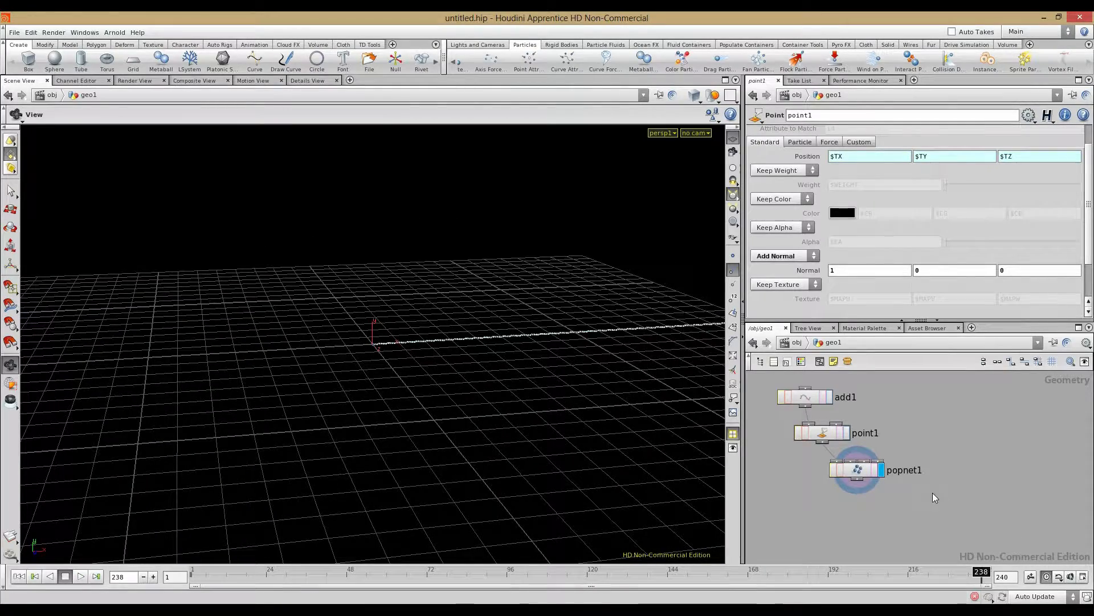
{"action": "left_click", "coordinate": [864, 474]}
{"action": "double_click", "coordinate": [864, 475]}
{"action": "left_click_drag", "start_coordinate": [531, 384], "coordinate": [367, 456]}
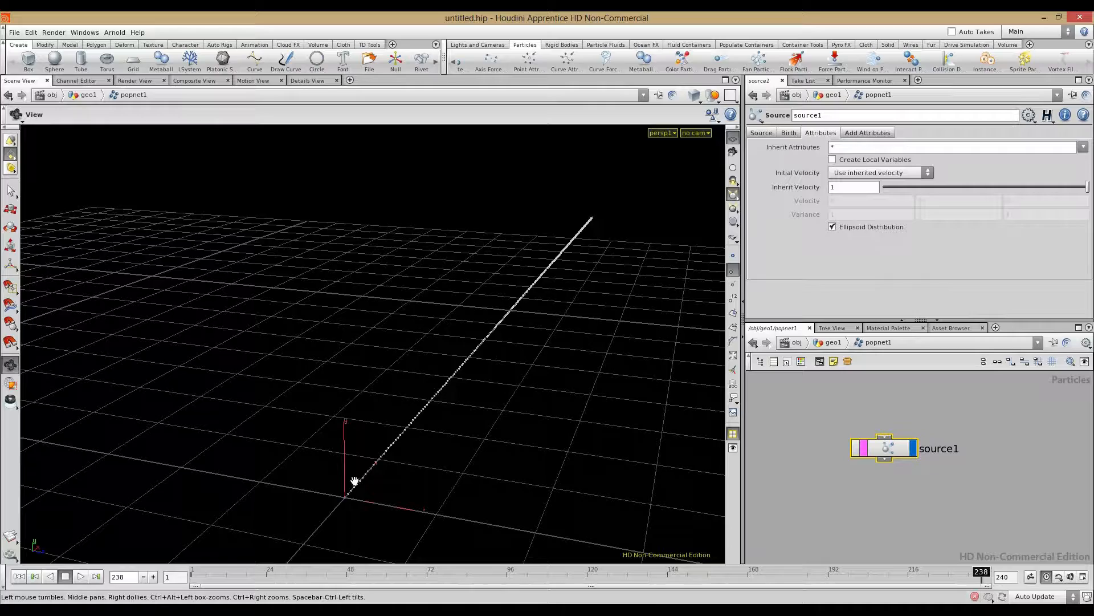
{"action": "left_click_drag", "start_coordinate": [591, 385], "coordinate": [457, 420]}
Step: Change the viewport display option, move source1 lower, and return to geo1
{"action": "left_click", "coordinate": [828, 397]}
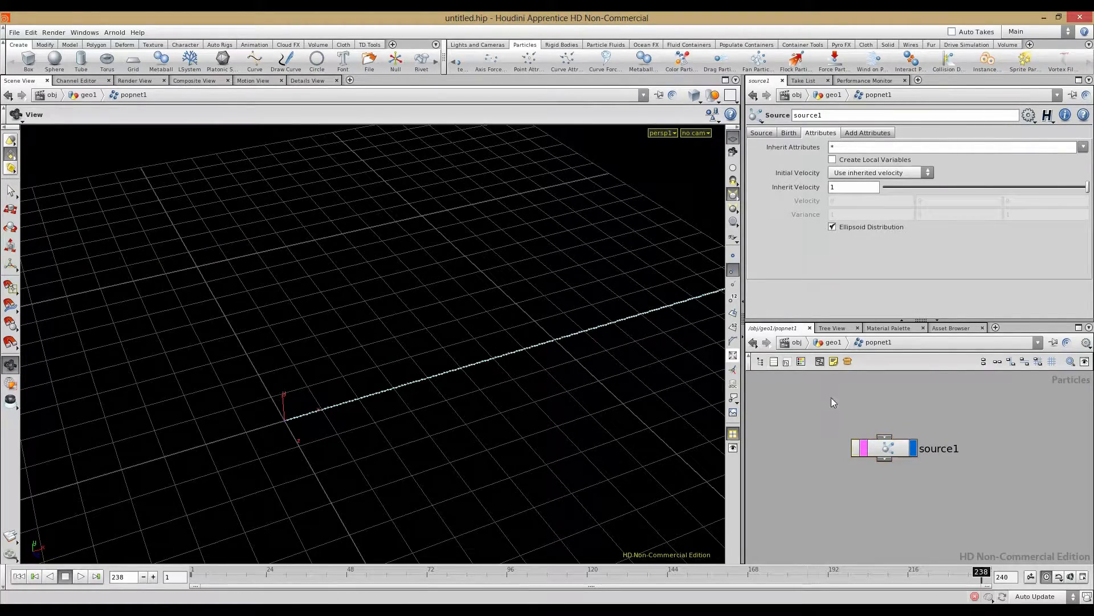
{"action": "left_click", "coordinate": [712, 117]}
{"action": "left_click", "coordinate": [716, 151]}
{"action": "middle_click_drag", "start_coordinate": [859, 413], "coordinate": [852, 461]}
{"action": "key", "text": "u"}
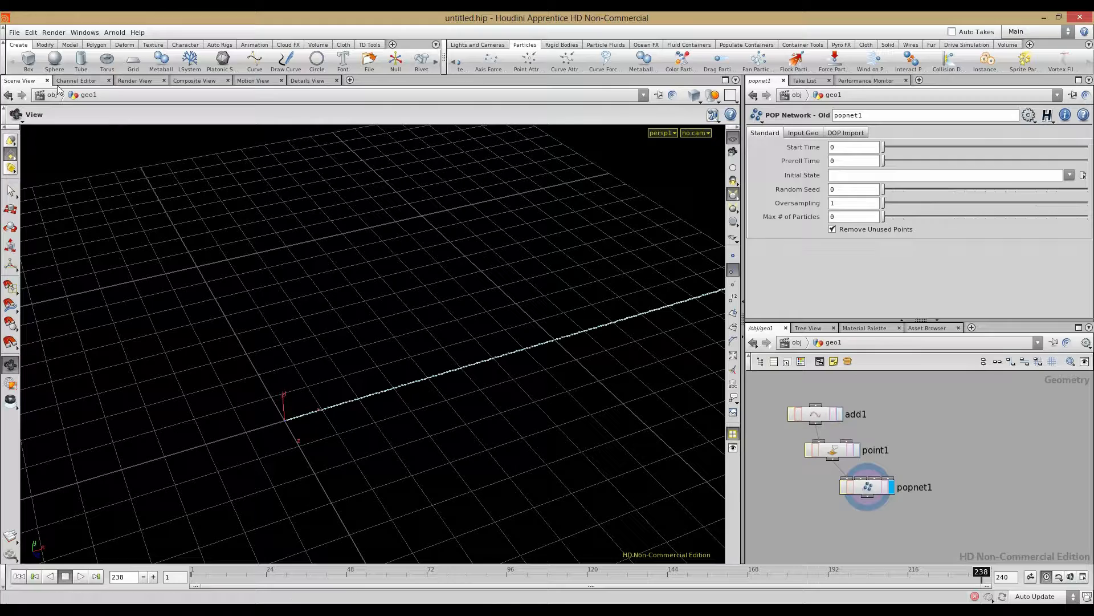
Step: Add a sphere moved along X to 5.95633 and hide the ground grid
{"action": "left_click", "coordinate": [63, 64]}
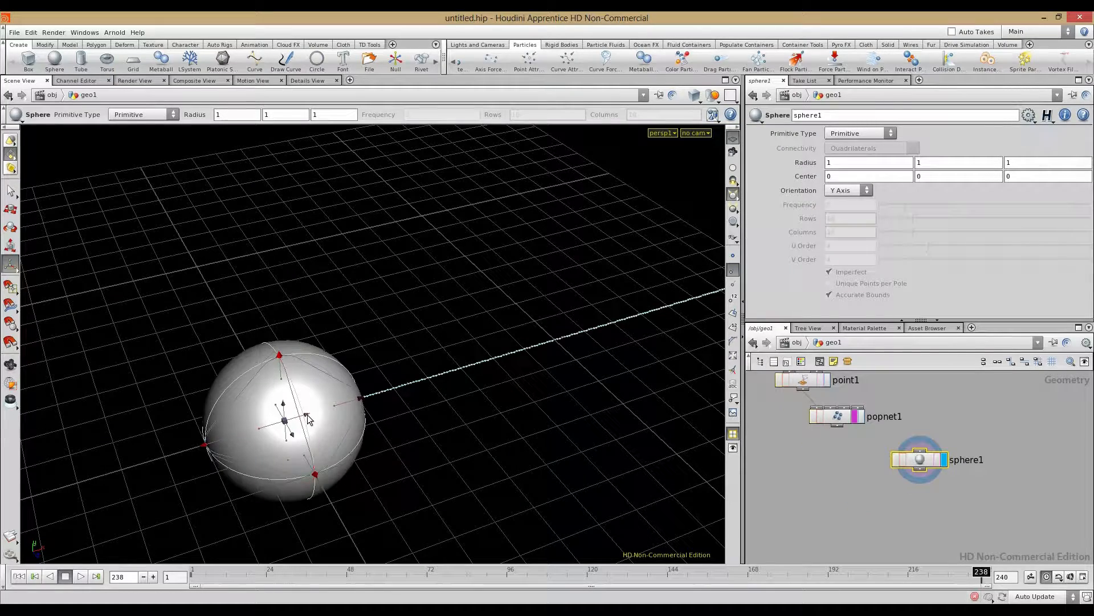
{"action": "left_click_drag", "start_coordinate": [294, 420], "coordinate": [668, 299]}
{"action": "key", "text": "Escape"}
{"action": "middle_click_drag", "start_coordinate": [525, 362], "coordinate": [347, 380], "text": "alt"}
{"action": "left_click_drag", "start_coordinate": [348, 380], "coordinate": [324, 374], "text": "alt"}
{"action": "left_click", "coordinate": [18, 578]}
{"action": "left_click", "coordinate": [731, 140]}
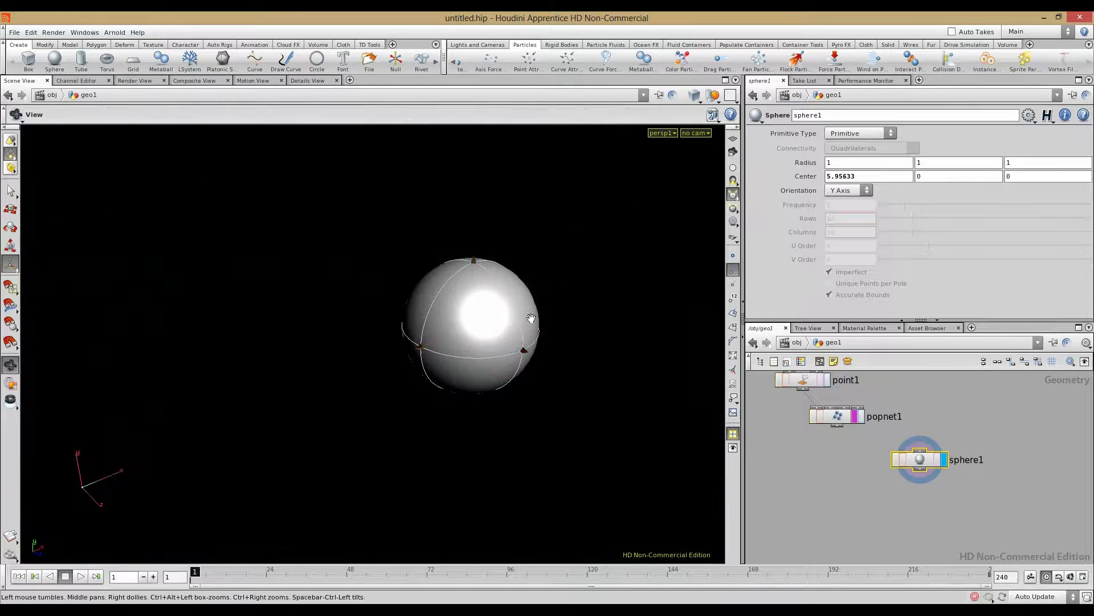
{"action": "right_click_drag", "start_coordinate": [530, 317], "coordinate": [357, 357], "text": "alt"}
{"action": "left_click_drag", "start_coordinate": [357, 356], "coordinate": [415, 354], "text": "alt"}
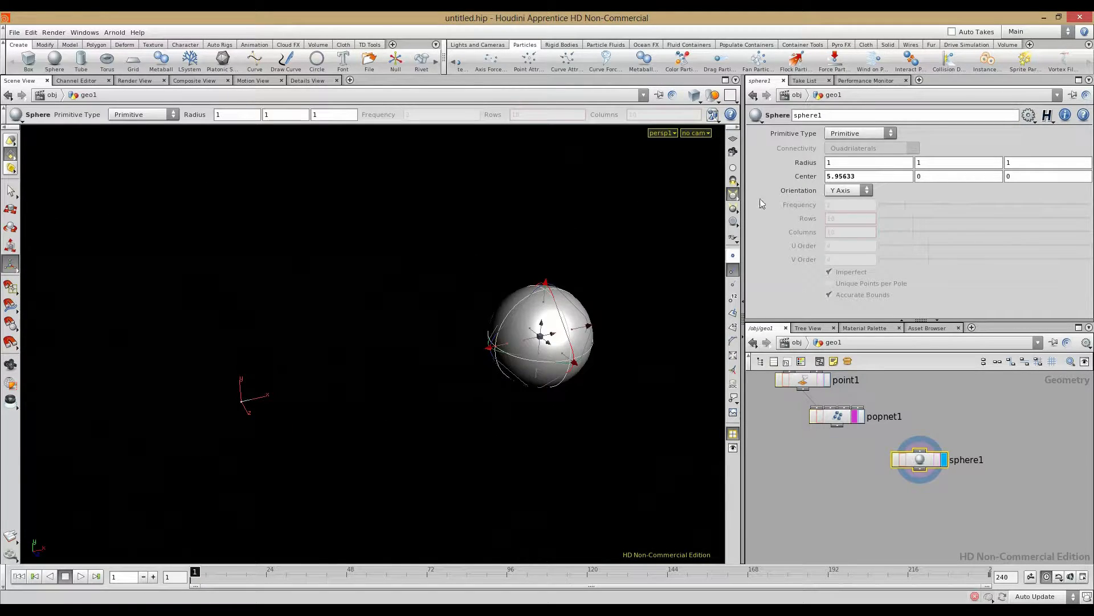
Step: Set the sphere radius to 0.6 and arrange sphere1 beside popnet1 and add1
{"action": "mouse_move", "coordinate": [812, 164]}
{"action": "middle_mouse_down"}
{"action": "mouse_move", "coordinate": [793, 164]}
{"action": "mouse_move", "coordinate": [814, 164]}
{"action": "middle_mouse_up"}
{"action": "left_click", "coordinate": [868, 446]}
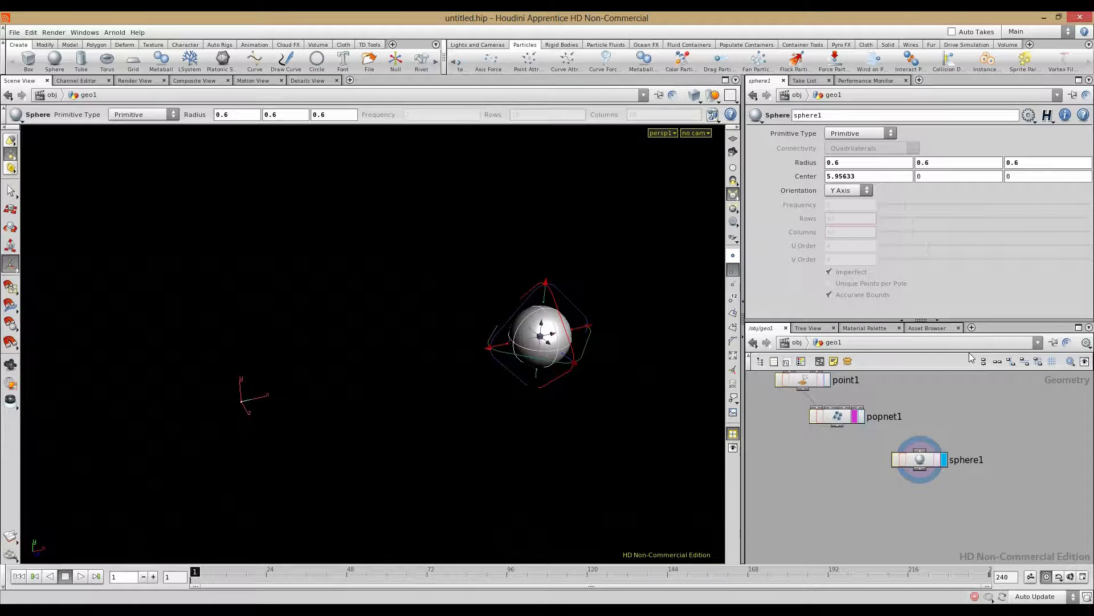
{"action": "left_click_drag", "start_coordinate": [930, 457], "coordinate": [952, 382]}
{"action": "middle_click_drag", "start_coordinate": [872, 478], "coordinate": [853, 531]}
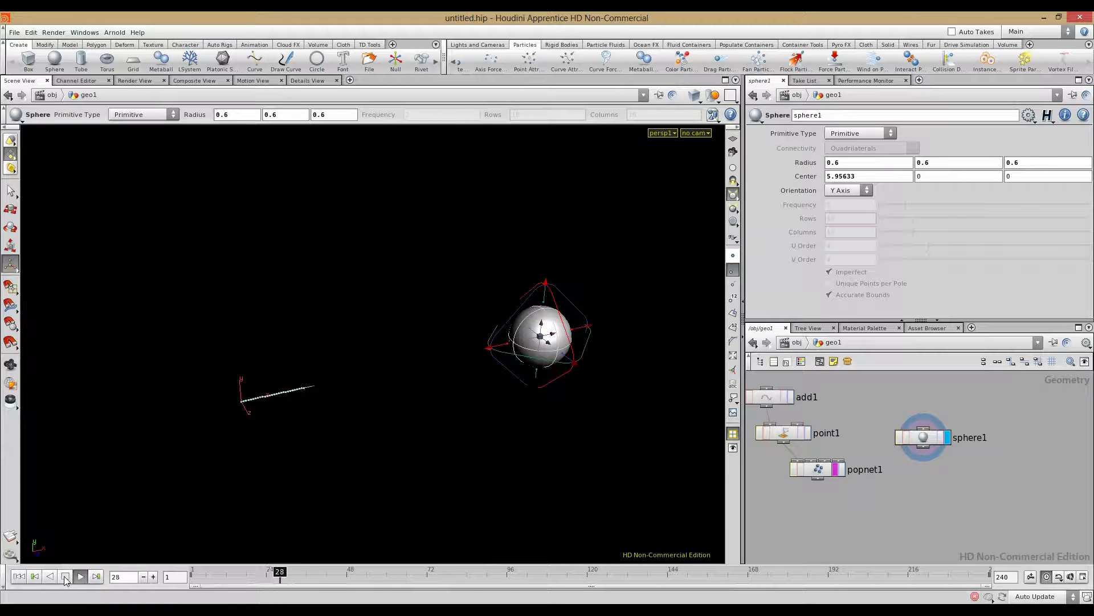
{"action": "right_click_drag", "start_coordinate": [196, 398], "coordinate": [521, 354], "text": "alt"}
{"action": "key", "text": "Return"}
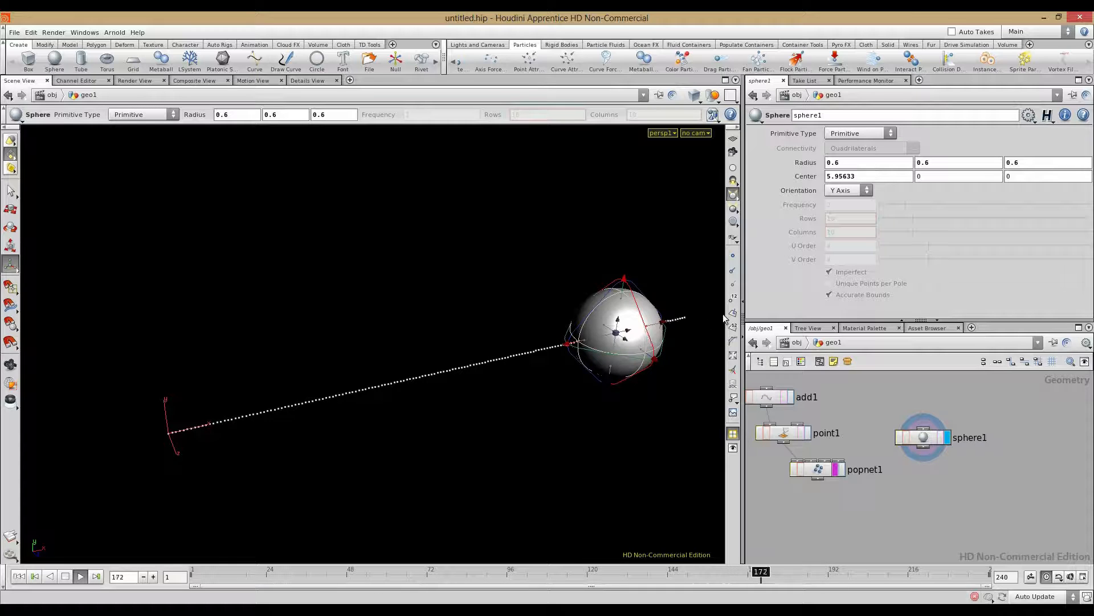
{"action": "left_click", "coordinate": [65, 577]}
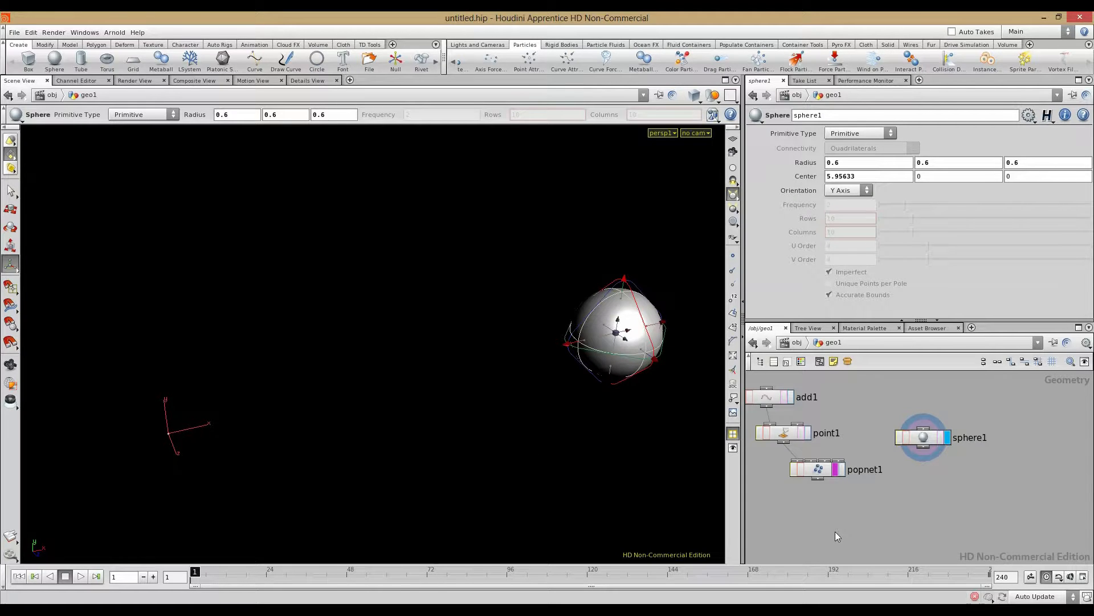
{"action": "middle_click_drag", "start_coordinate": [859, 515], "coordinate": [934, 542]}
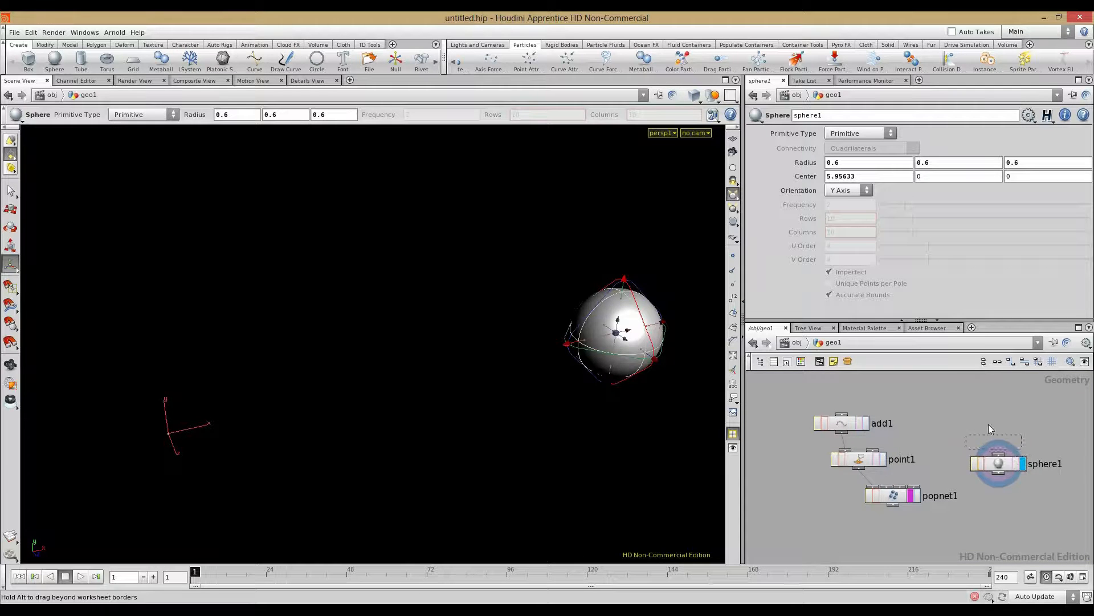
{"action": "left_click_drag", "start_coordinate": [1000, 462], "coordinate": [970, 400]}
{"action": "middle_click_drag", "start_coordinate": [991, 440], "coordinate": [962, 451]}
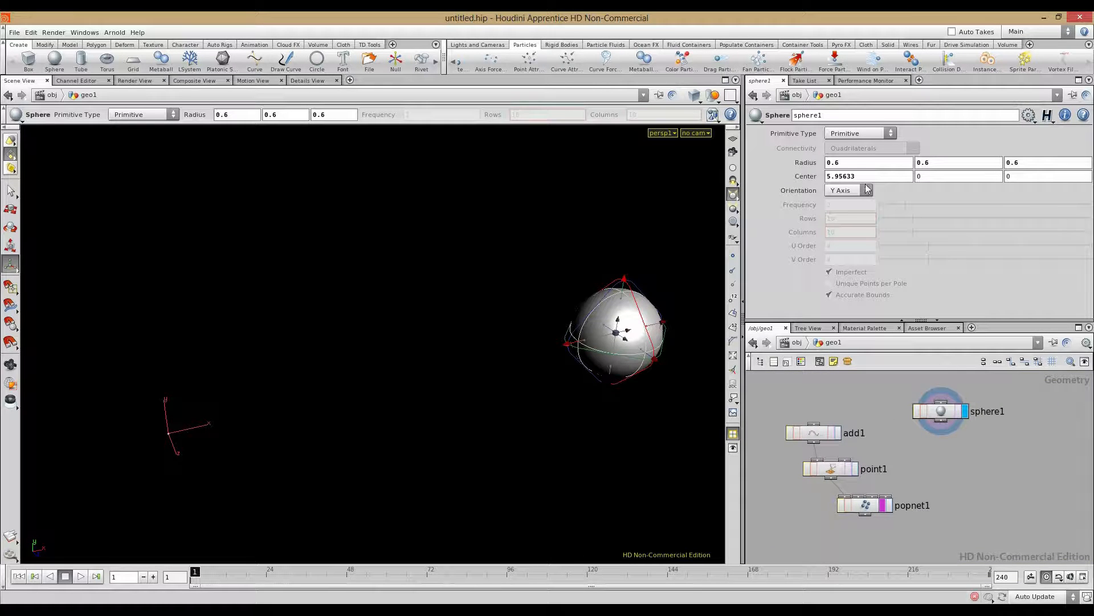
Step: Make the sphere Polygon with frequency 4 and wire sphere1 into popnet1
{"action": "left_click", "coordinate": [852, 136]}
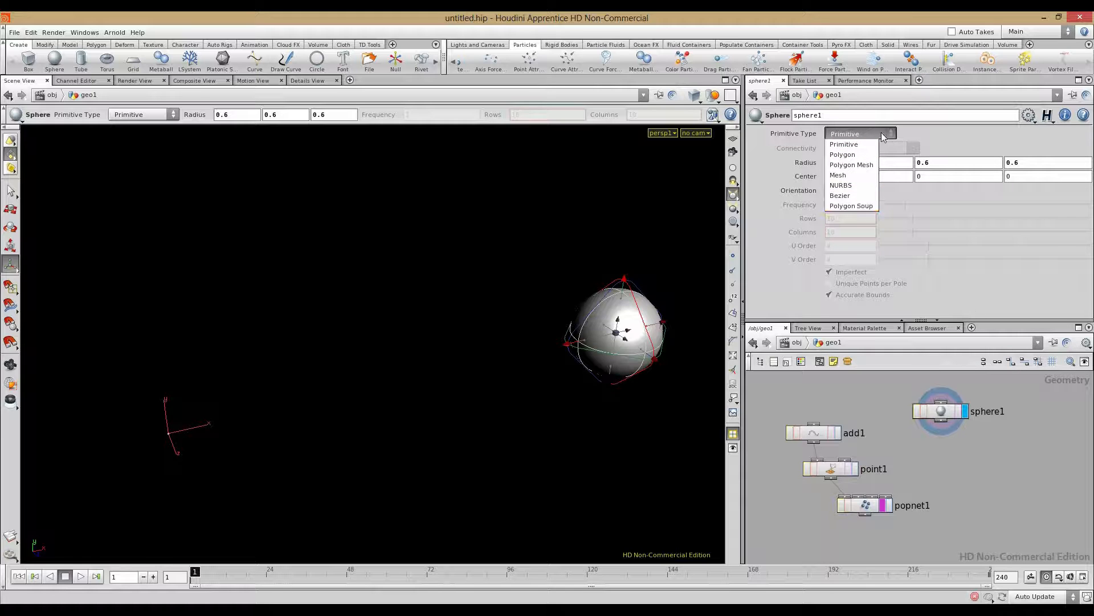
{"action": "left_click", "coordinate": [856, 154]}
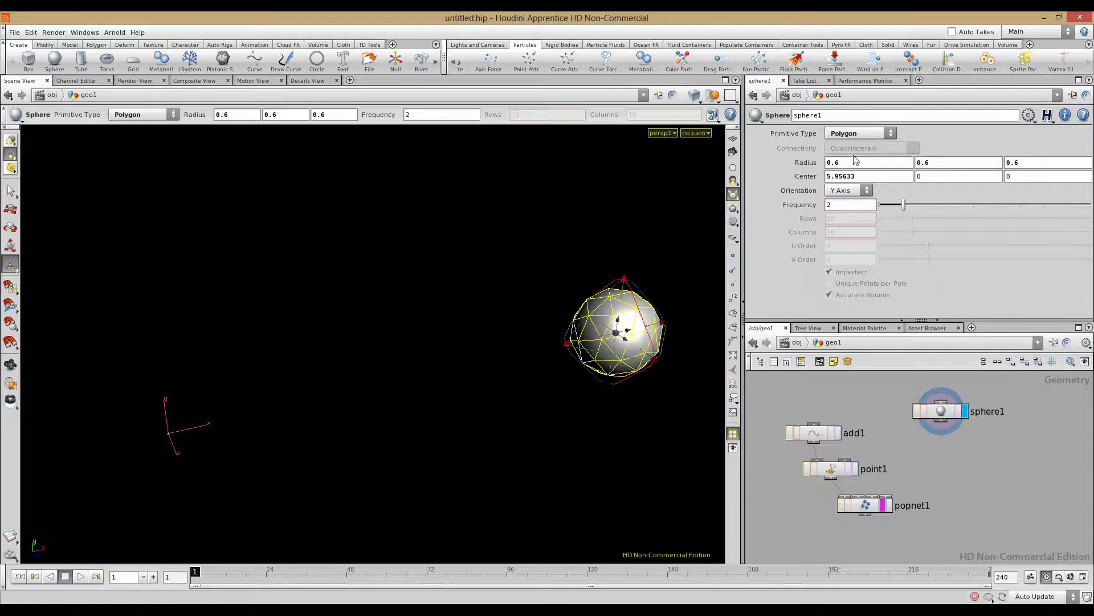
{"action": "left_click", "coordinate": [949, 204]}
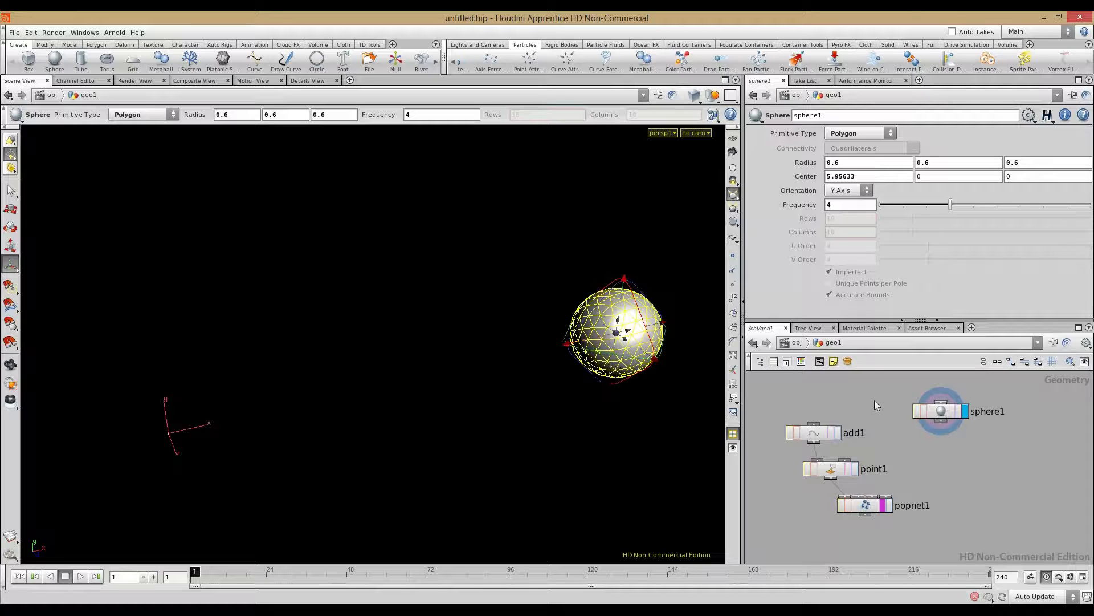
{"action": "left_click_drag", "start_coordinate": [943, 425], "coordinate": [860, 500]}
{"action": "key", "text": "l"}
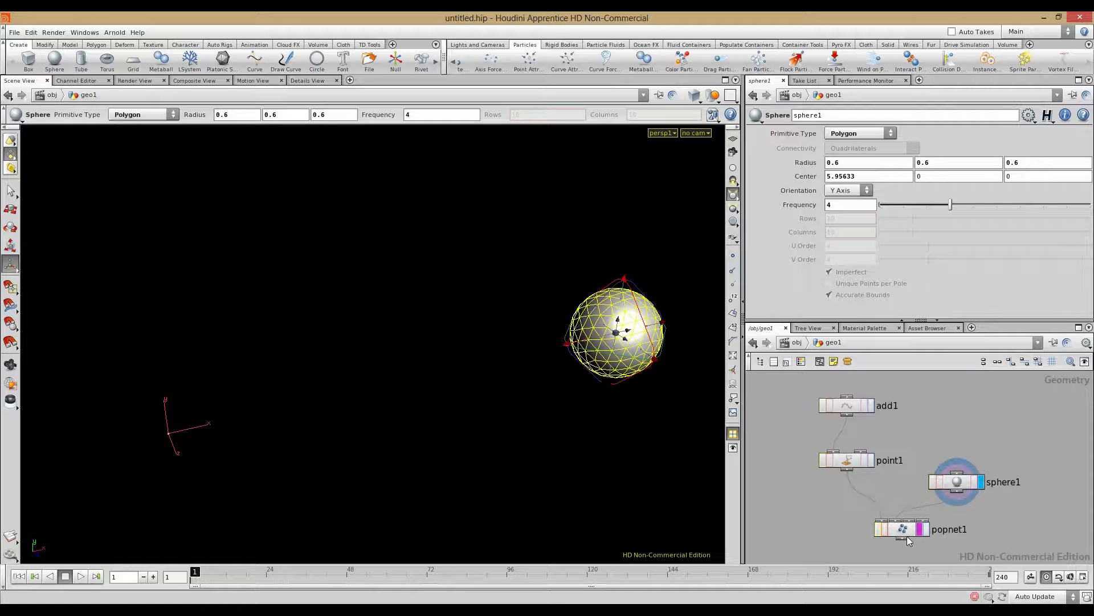
Step: Set popnet1's display flag, go inside, and move source1 up-left
{"action": "left_click", "coordinate": [923, 536]}
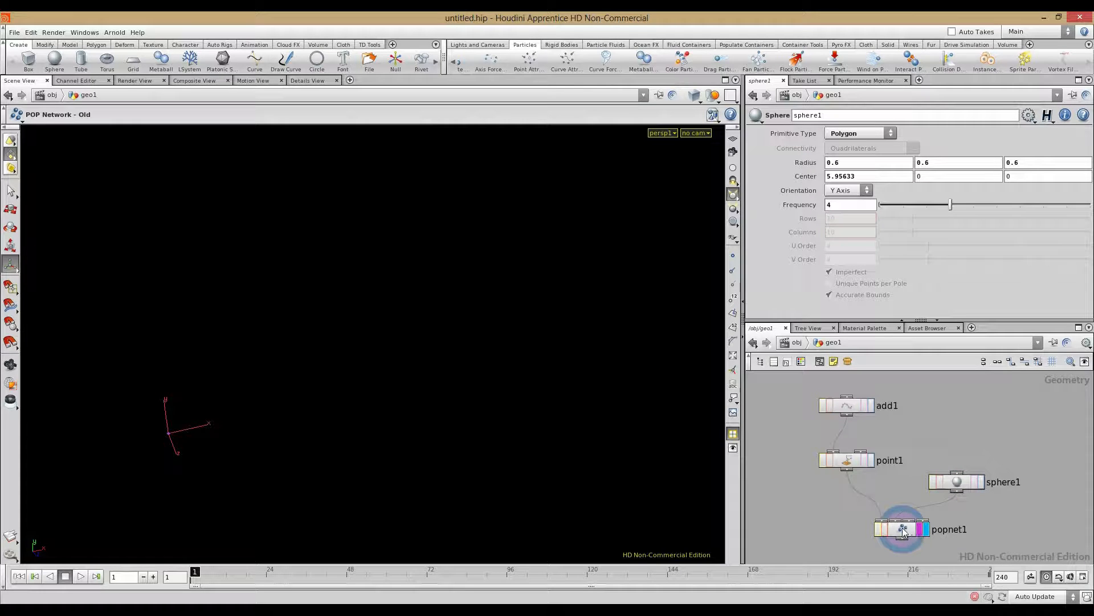
{"action": "double_click", "coordinate": [904, 532]}
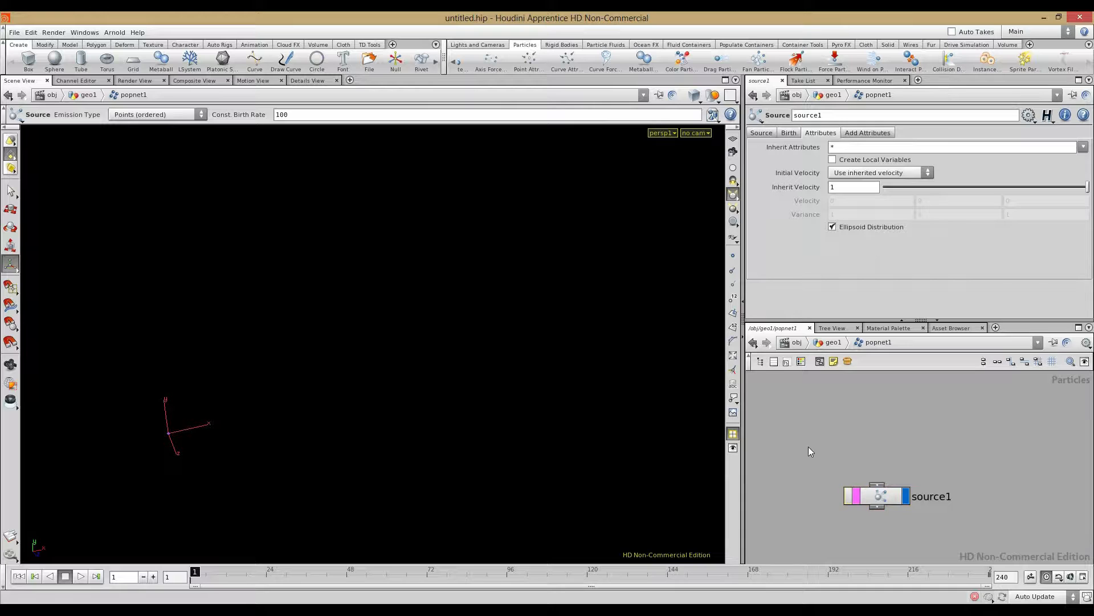
{"action": "scroll", "coordinate": [809, 445], "scroll_direction": "down", "scroll_amount": 1}
{"action": "middle_click_drag", "start_coordinate": [822, 427], "coordinate": [815, 395]}
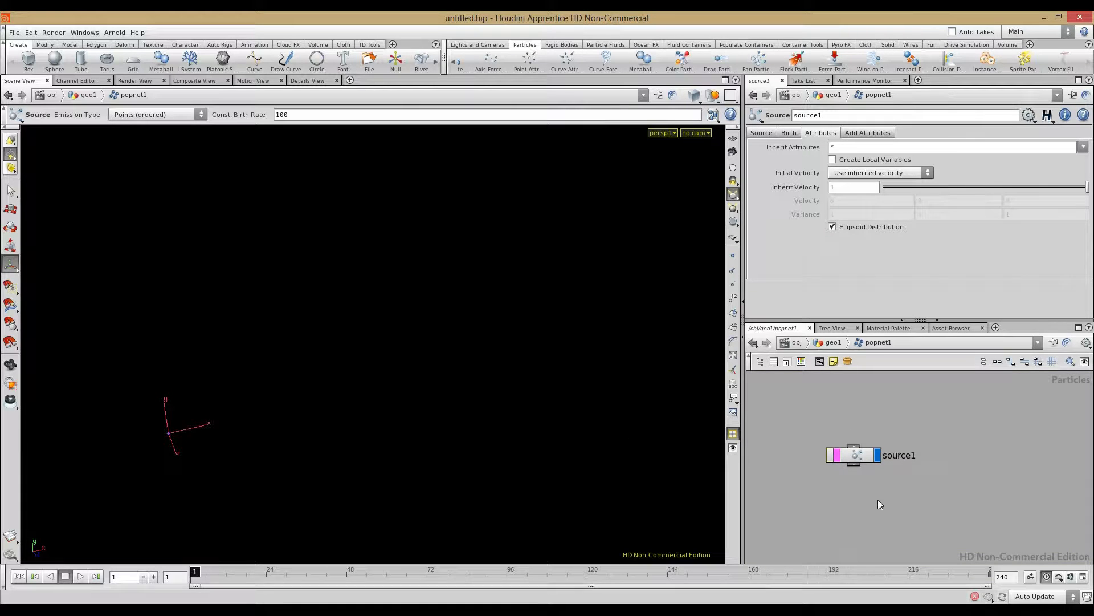
Step: Add a Collision node, collision1, below source1, wire source1 into it, and display it
{"action": "key", "text": "Tab"}
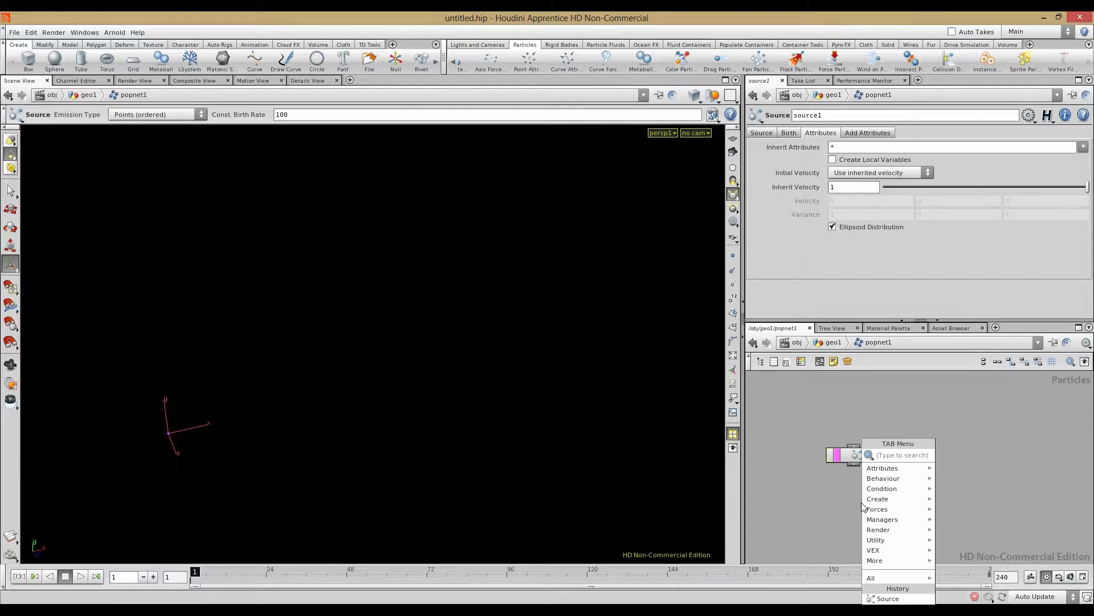
{"action": "mouse_move", "coordinate": [863, 506]}
{"action": "left_click", "coordinate": [950, 479]}
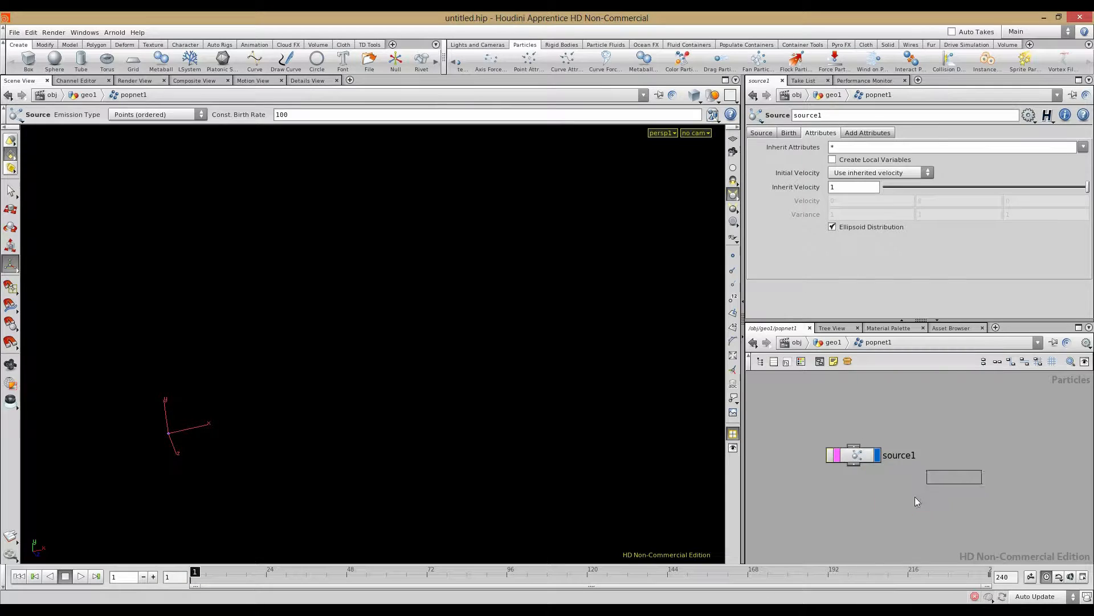
{"action": "left_click", "coordinate": [902, 503]}
{"action": "scroll", "coordinate": [898, 506], "scroll_direction": "up", "scroll_amount": 6}
{"action": "scroll", "coordinate": [910, 494], "scroll_direction": "down", "scroll_amount": 4}
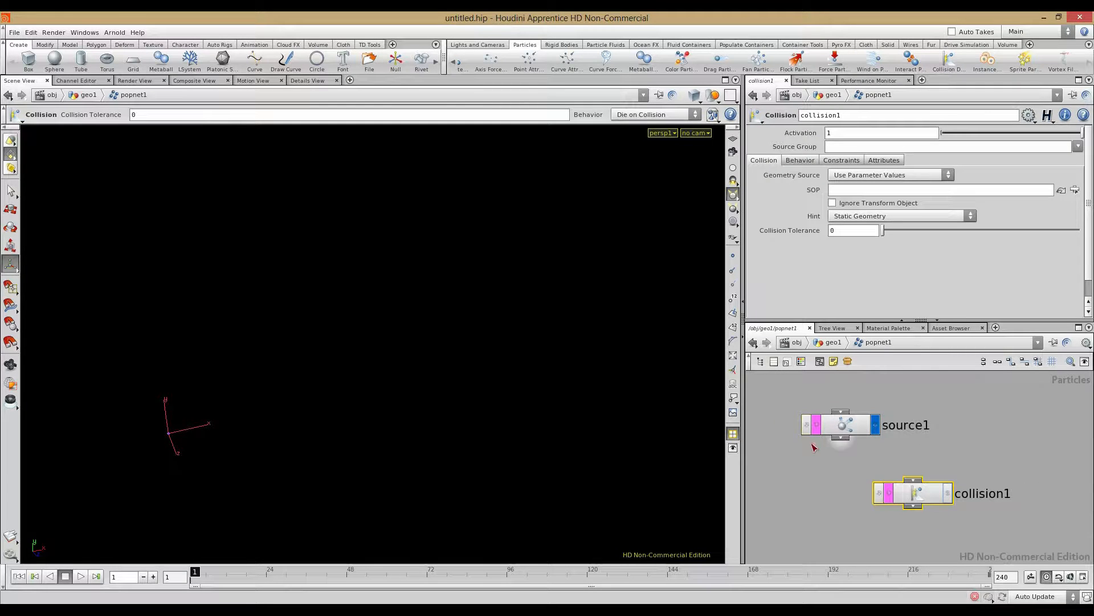
{"action": "left_click_drag", "start_coordinate": [848, 440], "coordinate": [914, 479]}
{"action": "left_click_drag", "start_coordinate": [922, 496], "coordinate": [872, 497]}
{"action": "left_click", "coordinate": [901, 496]}
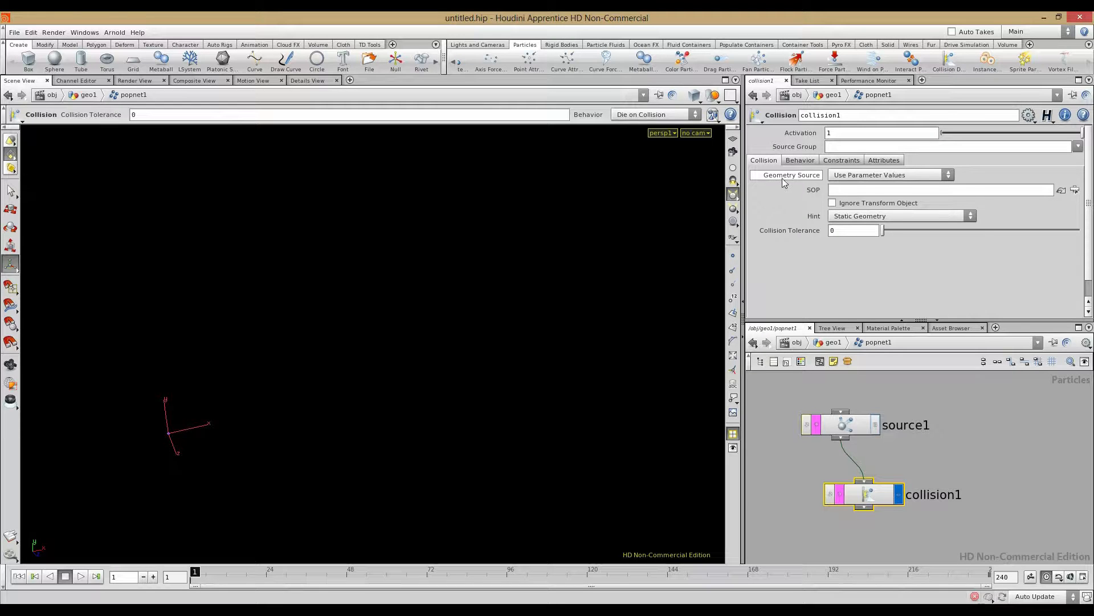
Step: Leave collision1's geometry source unchanged, pop up to geo1, and re-enter popnet1
{"action": "left_click", "coordinate": [870, 176]}
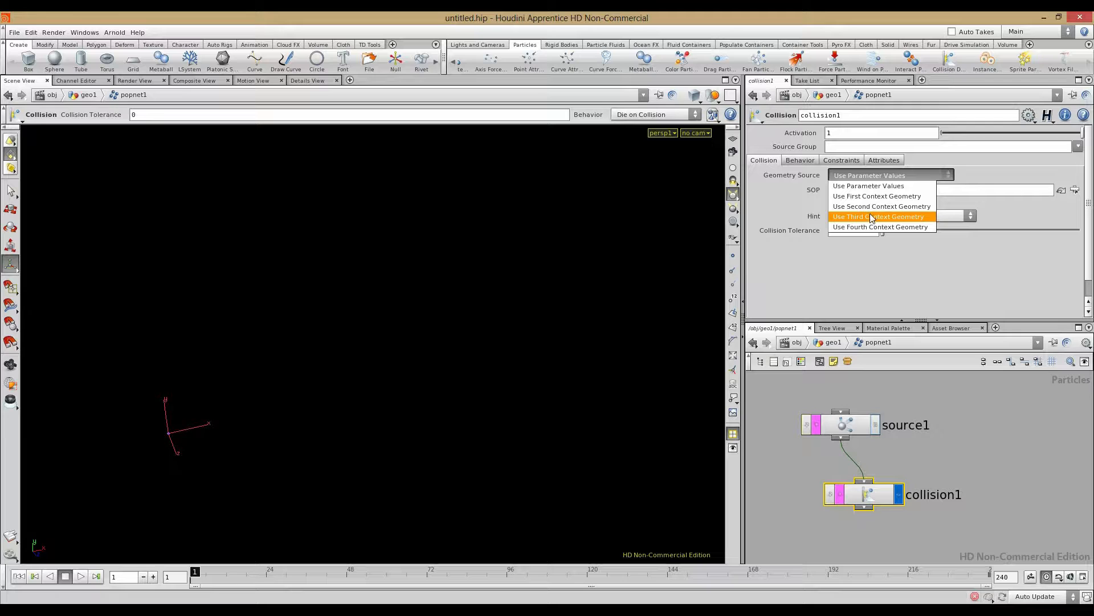
{"action": "left_click", "coordinate": [824, 343]}
{"action": "left_click", "coordinate": [824, 344]}
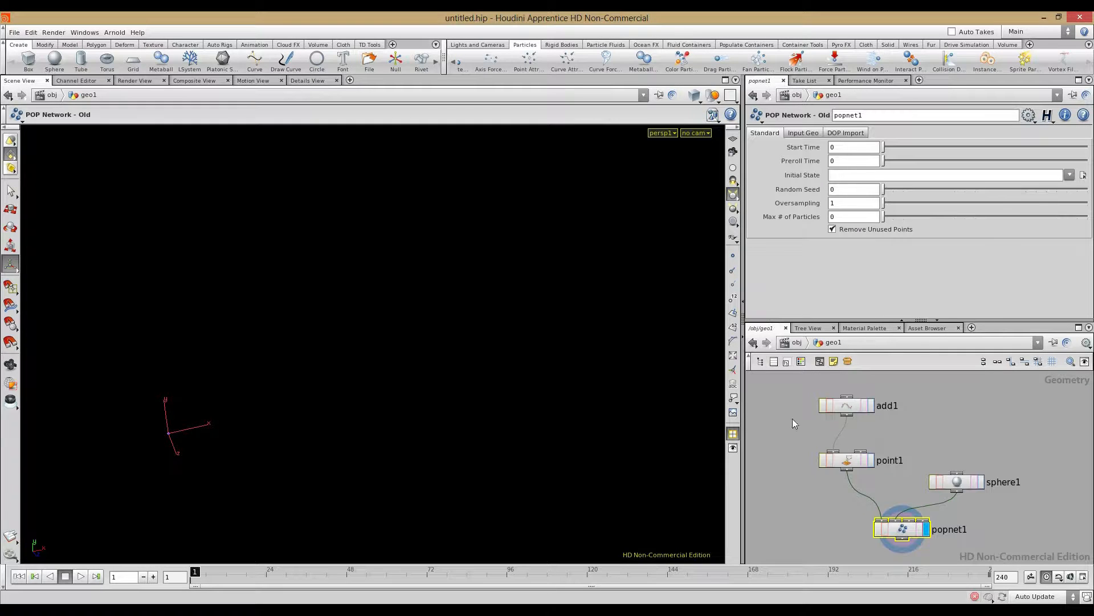
{"action": "left_click_drag", "start_coordinate": [909, 529], "coordinate": [908, 526]}
{"action": "double_click", "coordinate": [908, 528]}
Step: Make collision1 collide with the first context geometry, keeping the Static Geometry hint
{"action": "left_click", "coordinate": [879, 174]}
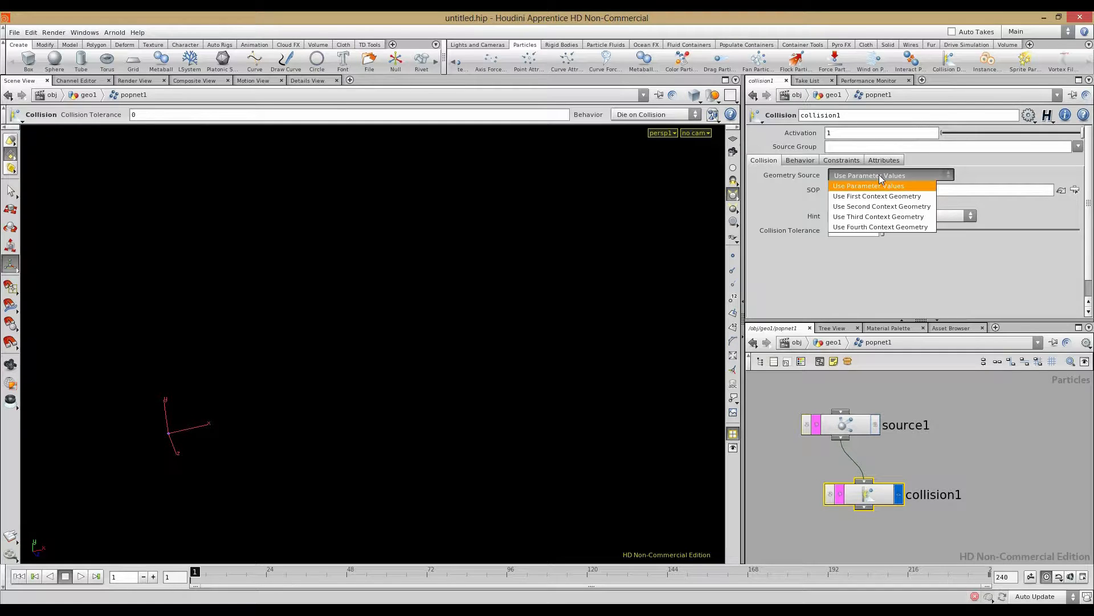
{"action": "left_click", "coordinate": [879, 194]}
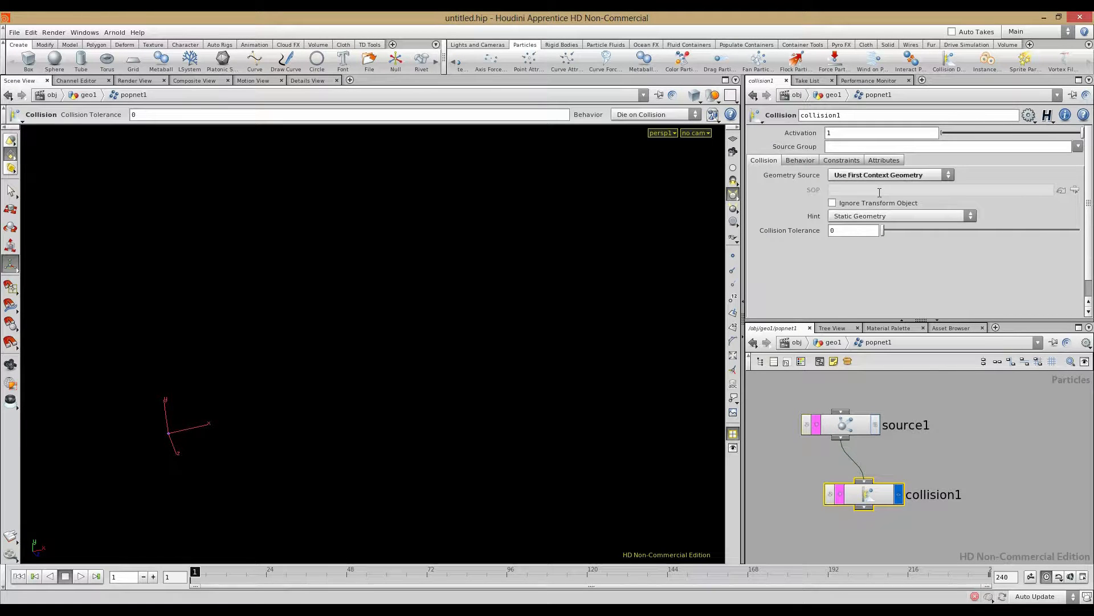
{"action": "left_click", "coordinate": [881, 215]}
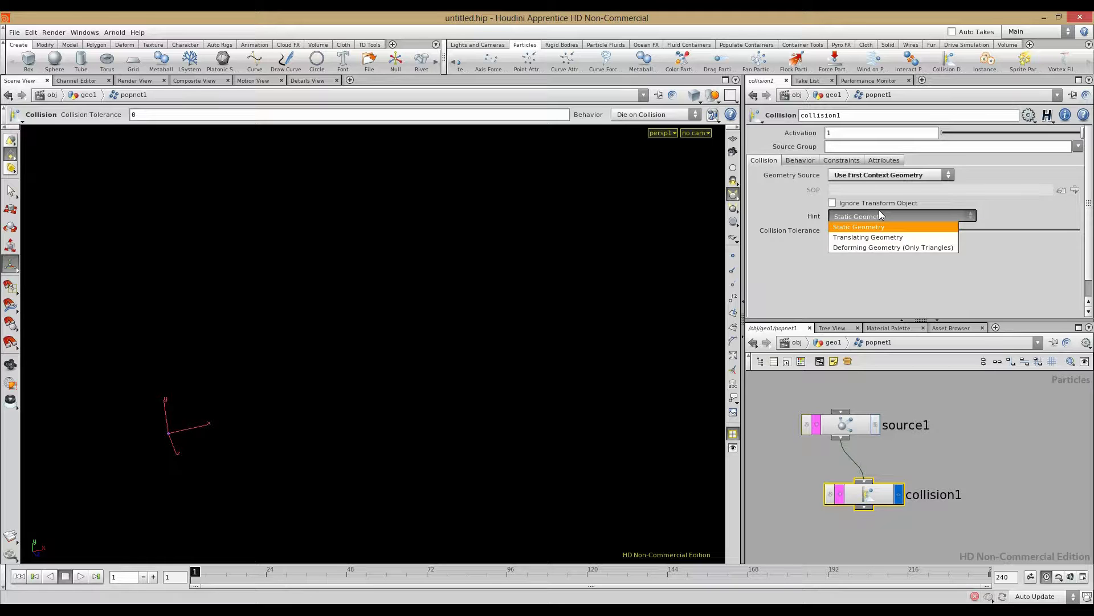
{"action": "left_click", "coordinate": [778, 218]}
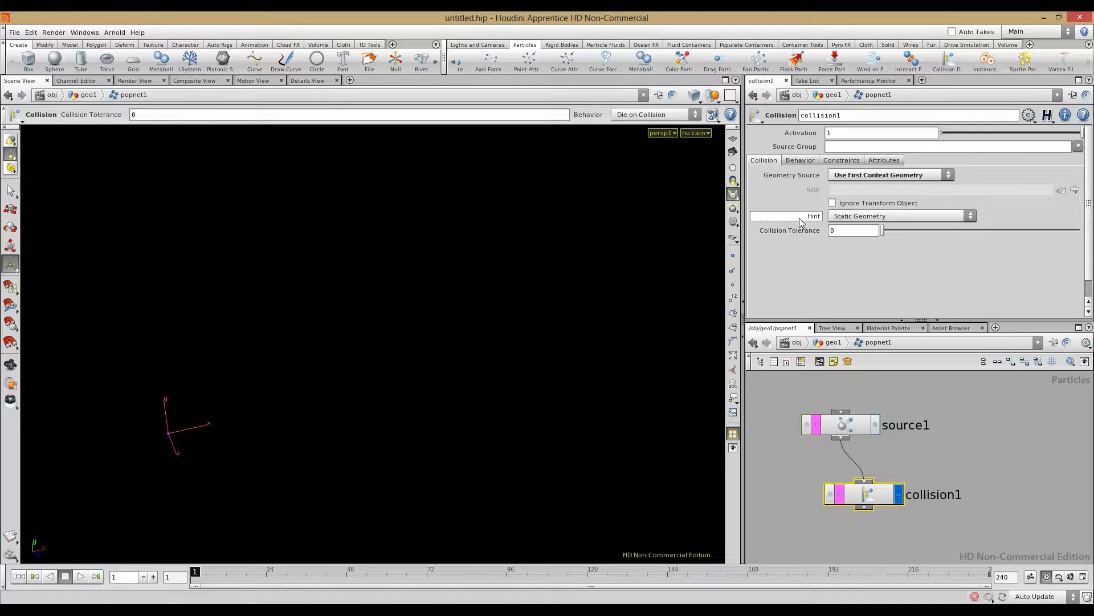
{"action": "mouse_move", "coordinate": [800, 222]}
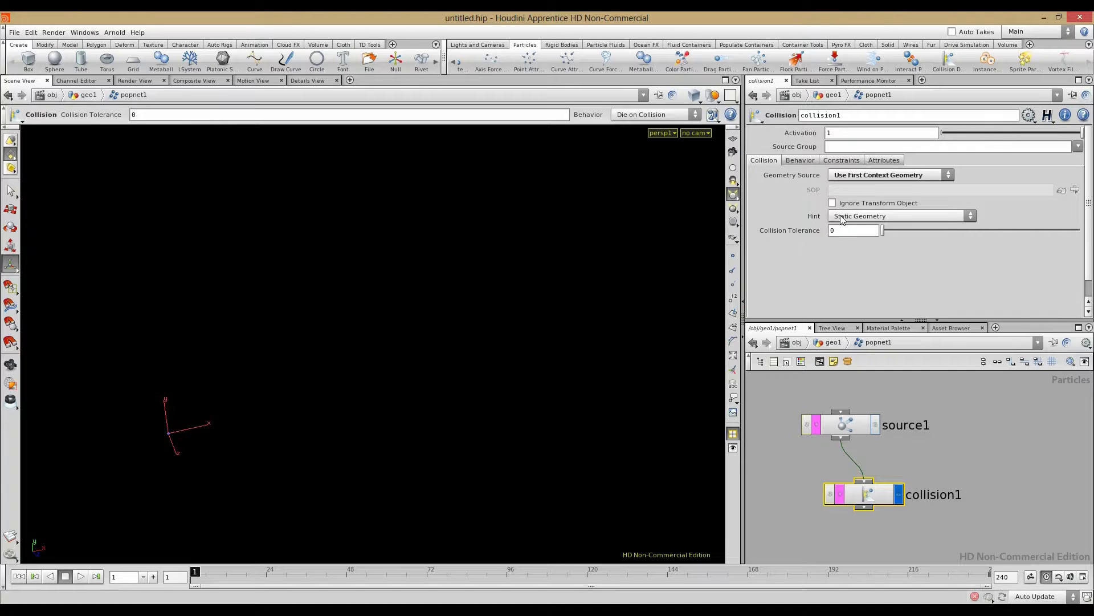
{"action": "left_click", "coordinate": [884, 216]}
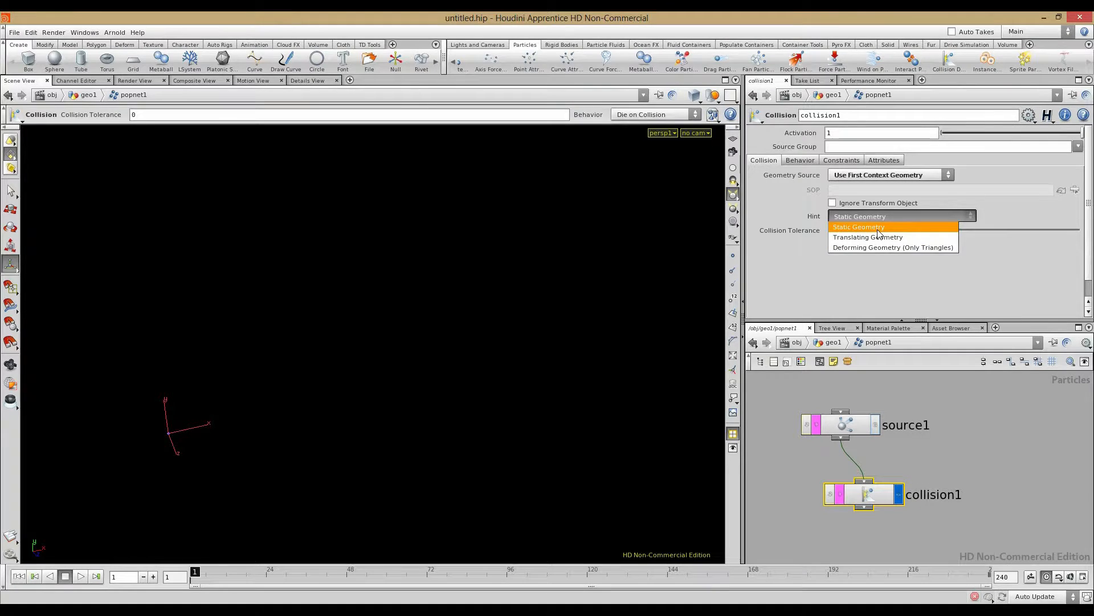
{"action": "left_click", "coordinate": [878, 228]}
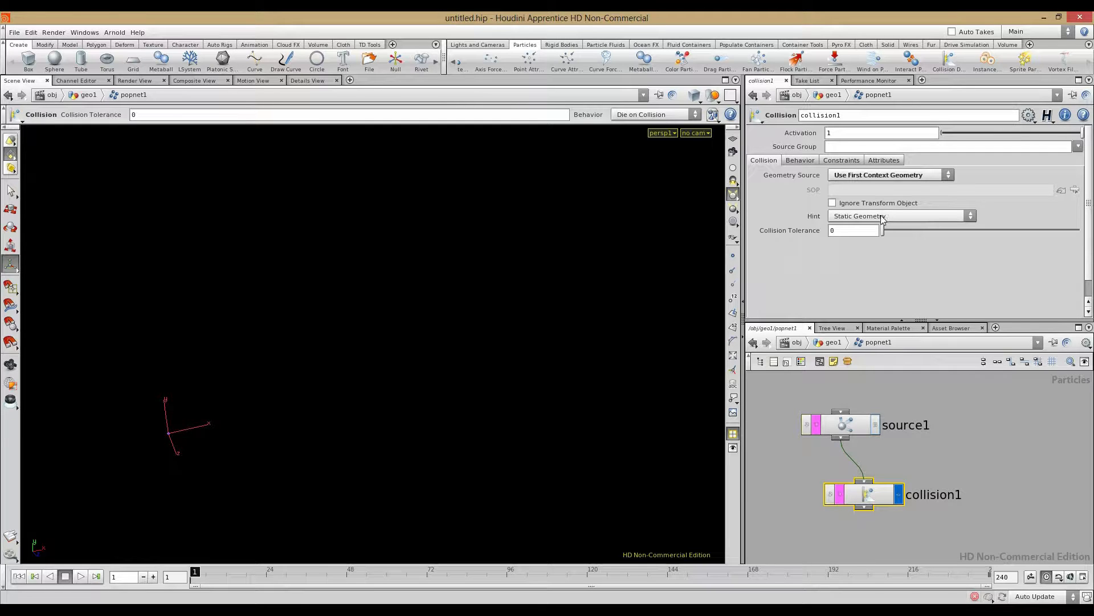
{"action": "left_click", "coordinate": [799, 162]}
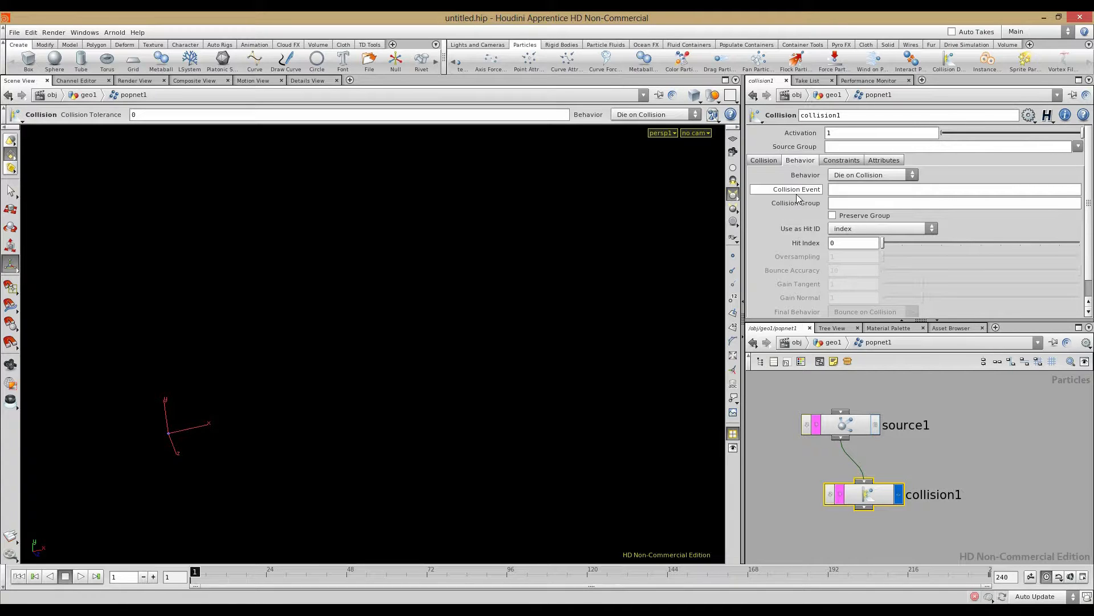
Step: Keep Die on Collision, set event hitevent, and put hits in a preserved hit_grp group
{"action": "left_click", "coordinate": [883, 174]}
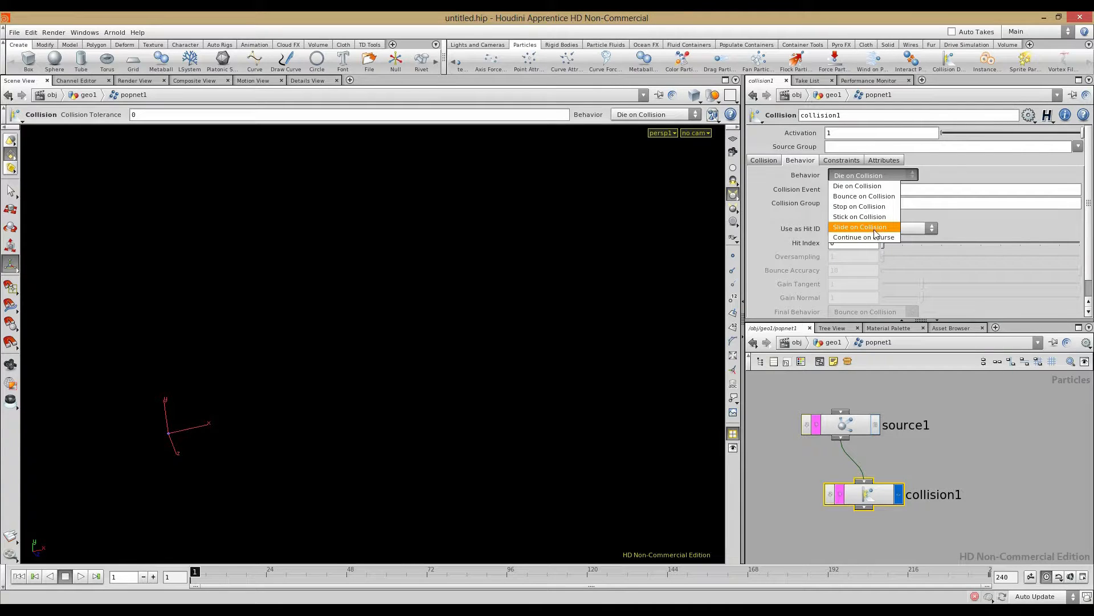
{"action": "left_click", "coordinate": [865, 188]}
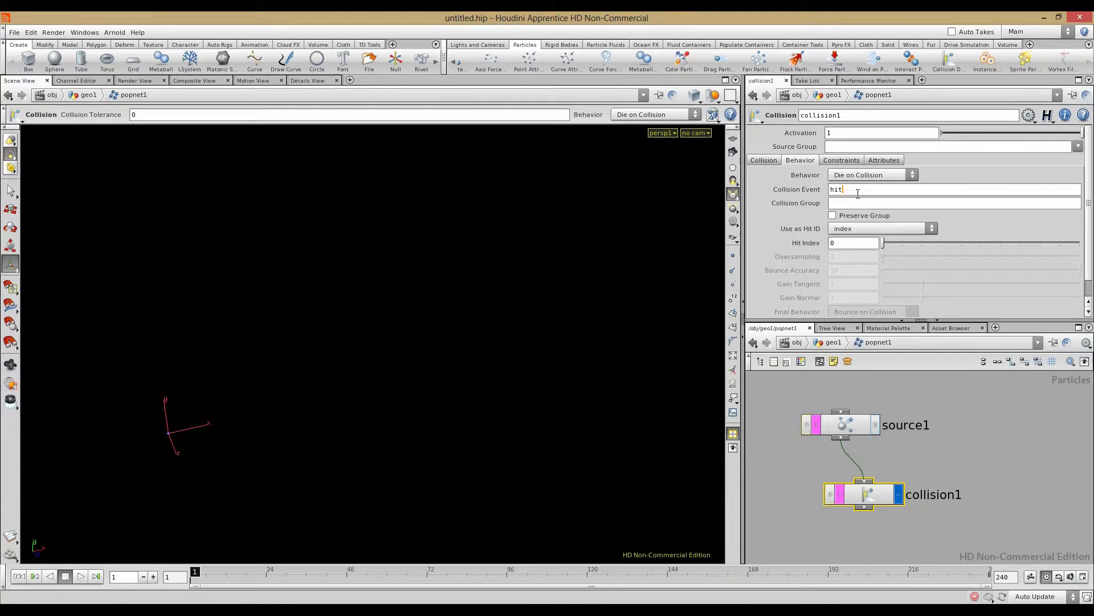
{"action": "key", "text": "Return"}
{"action": "left_click", "coordinate": [848, 203]}
{"action": "type", "text": "hit_grp"}
{"action": "left_click", "coordinate": [832, 215]}
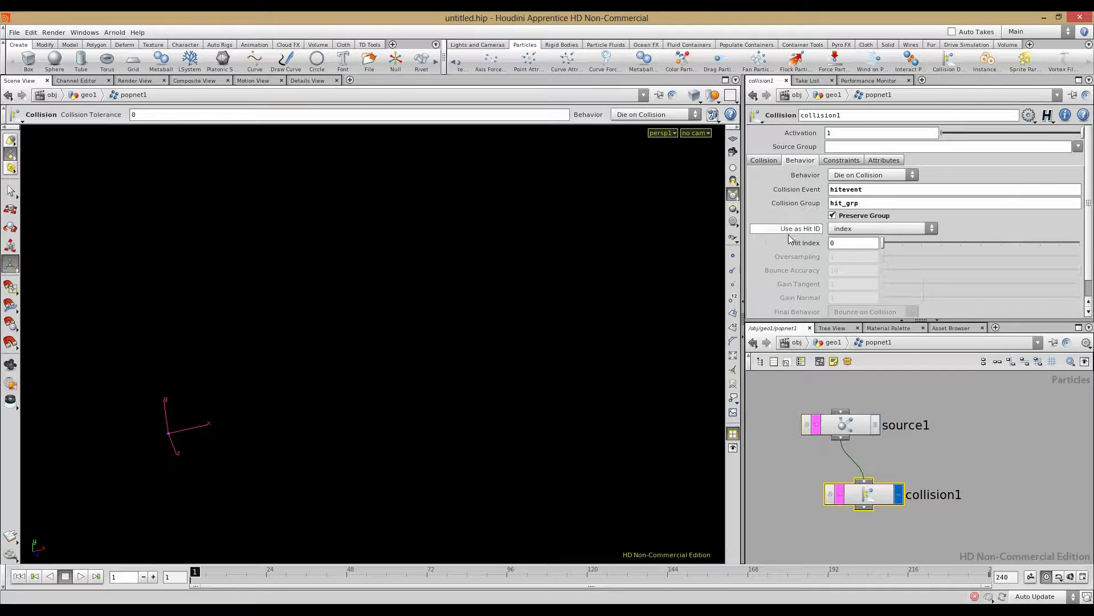
{"action": "left_click", "coordinate": [823, 160]}
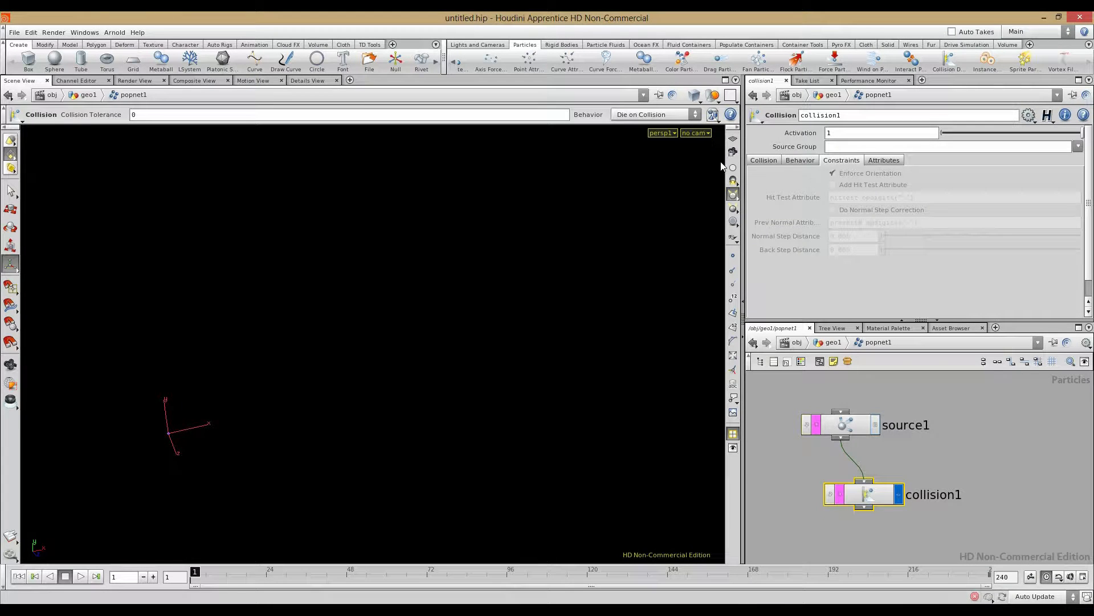
Step: Review collision1's unchecked hit attributes, play the simulation, and rewind to frame 1
{"action": "left_click", "coordinate": [881, 161]}
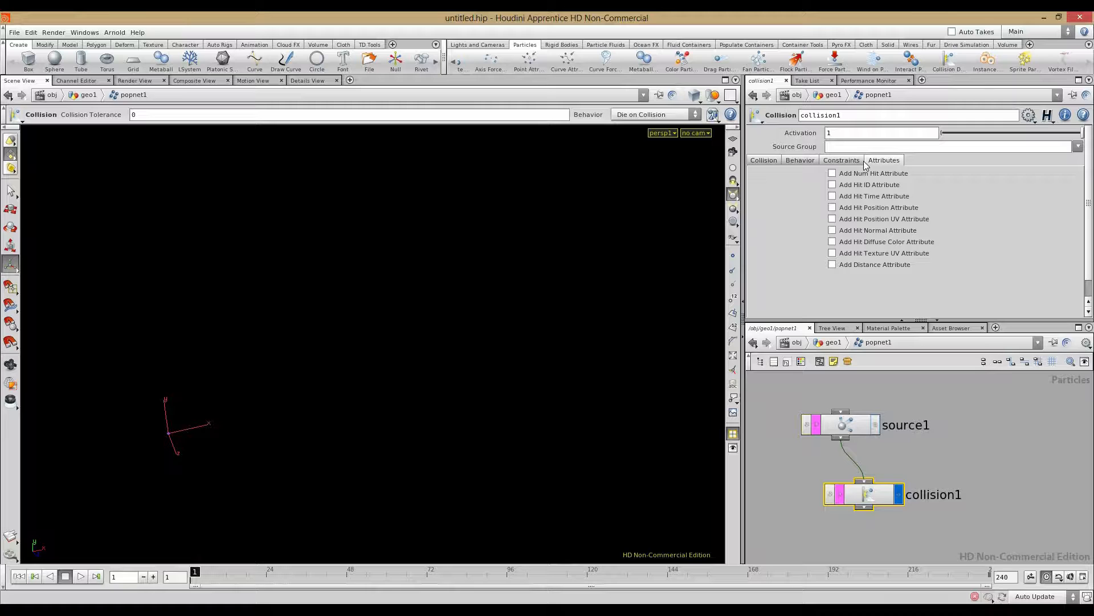
{"action": "left_click", "coordinate": [862, 161]}
{"action": "left_click", "coordinate": [876, 165]}
{"action": "left_click", "coordinate": [890, 507]}
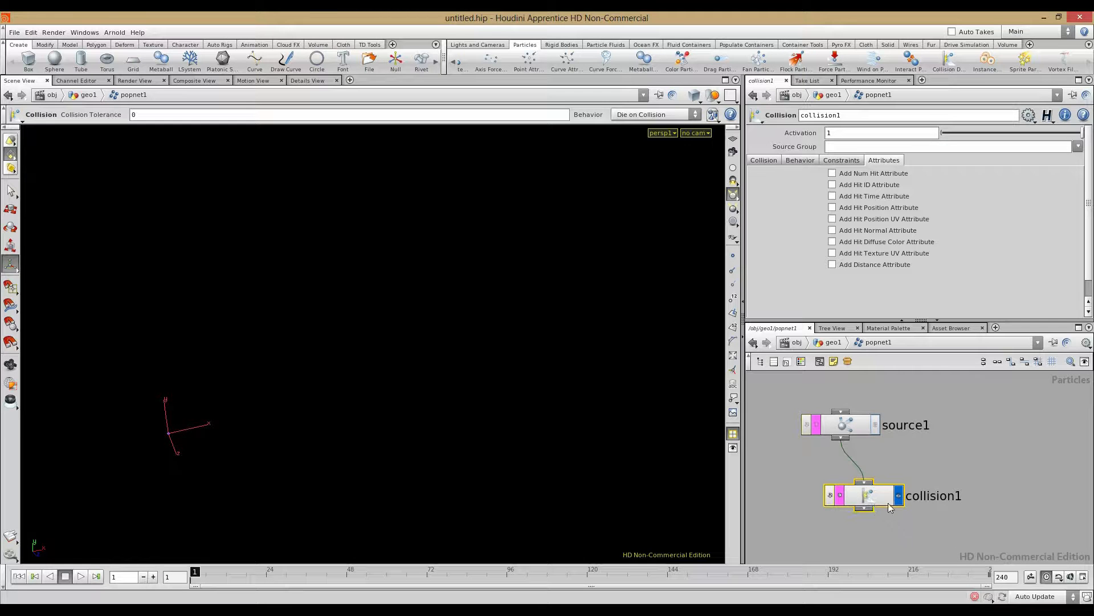
{"action": "left_click", "coordinate": [80, 576]}
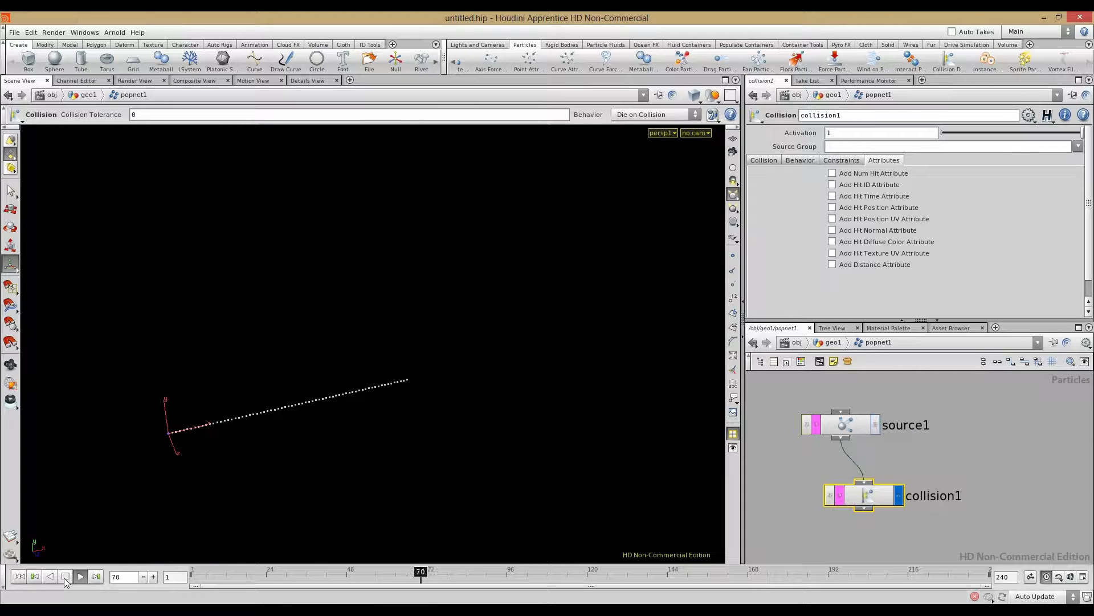
{"action": "left_click", "coordinate": [65, 576]}
{"action": "left_click", "coordinate": [18, 576]}
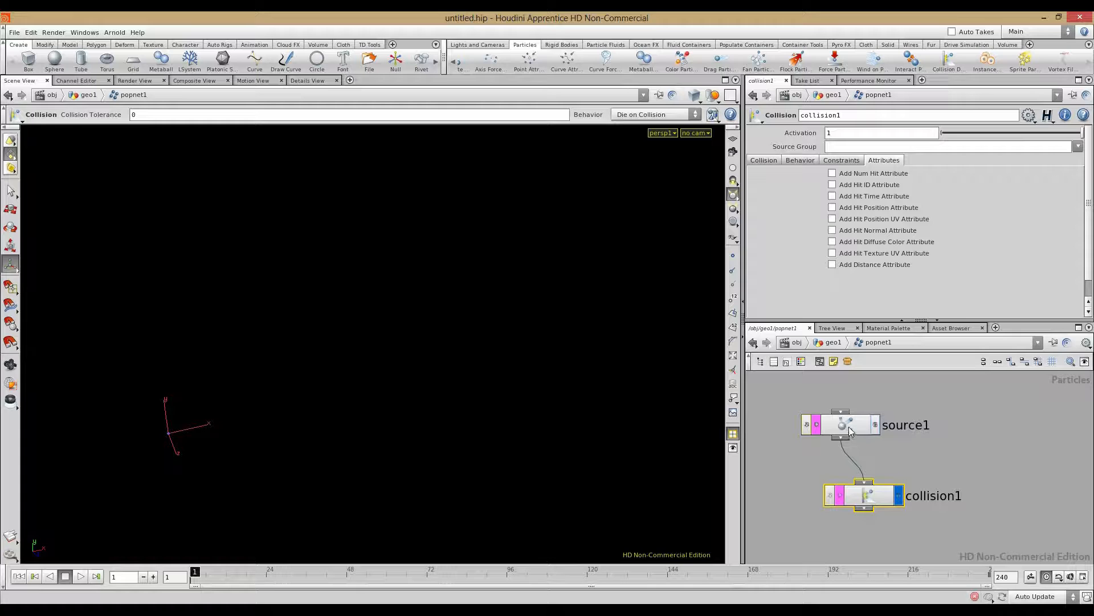
Step: Set collision1's Geometry Source to Use Second Context Geometry so it collides with the sphere
{"action": "left_click", "coordinate": [791, 159]}
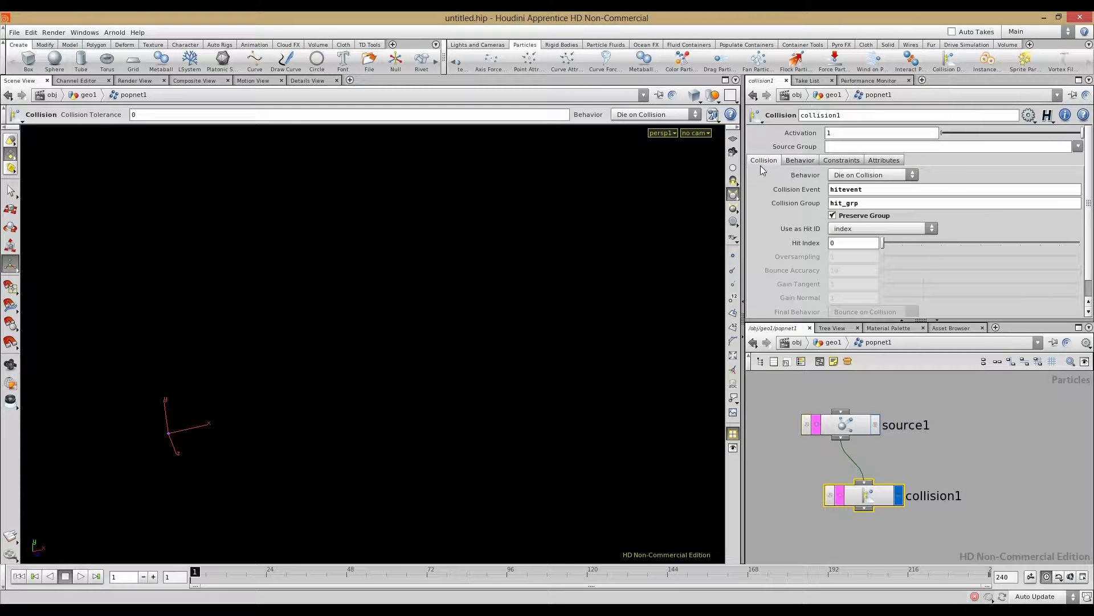
{"action": "left_click", "coordinate": [763, 160]}
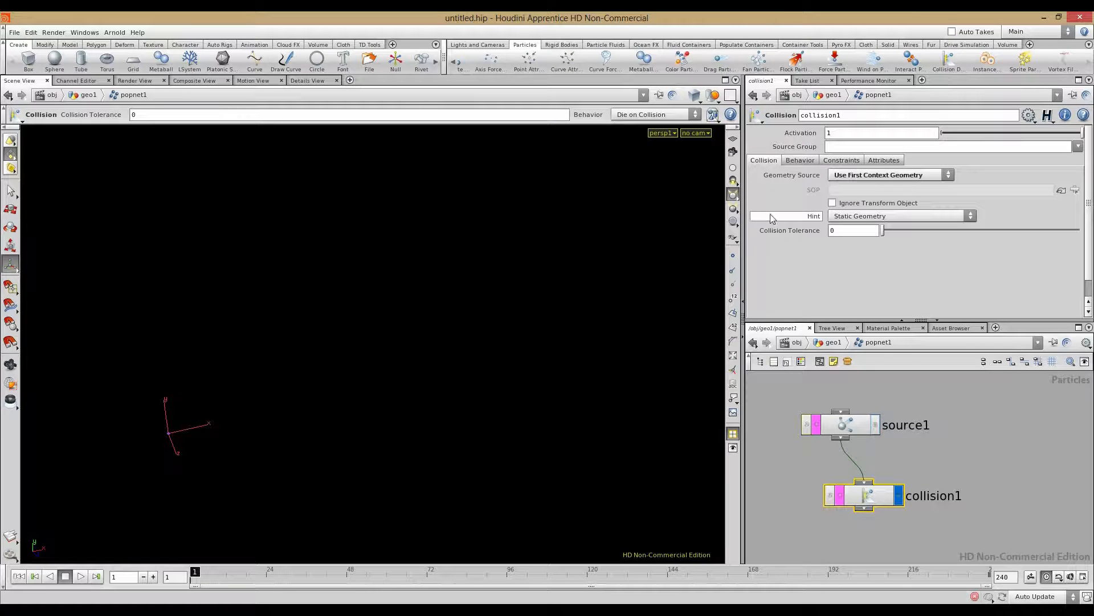
{"action": "left_click", "coordinate": [864, 178]}
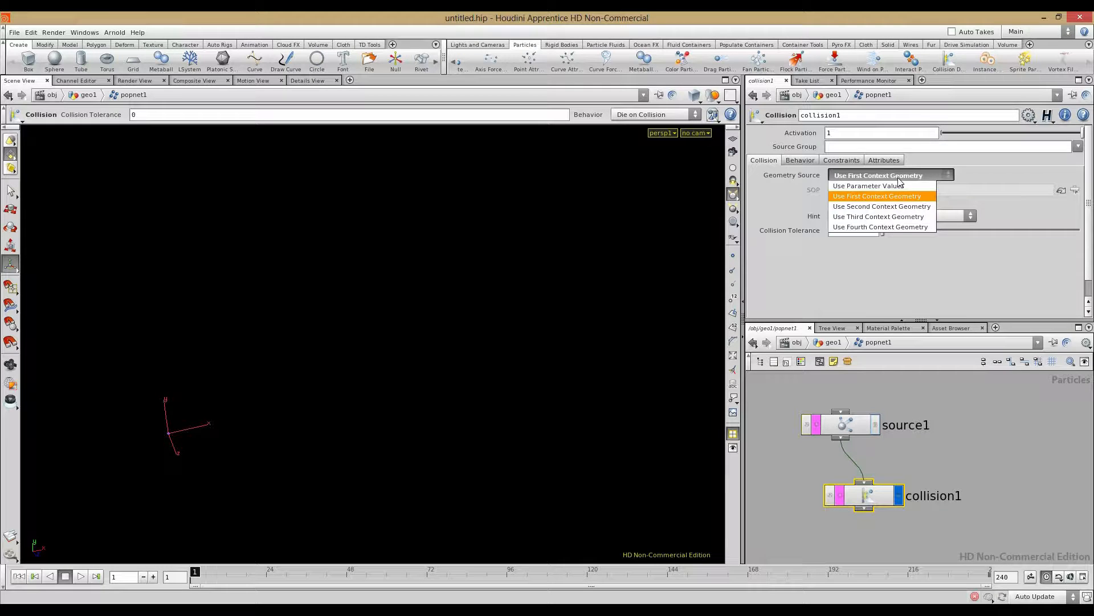
{"action": "left_click", "coordinate": [883, 206]}
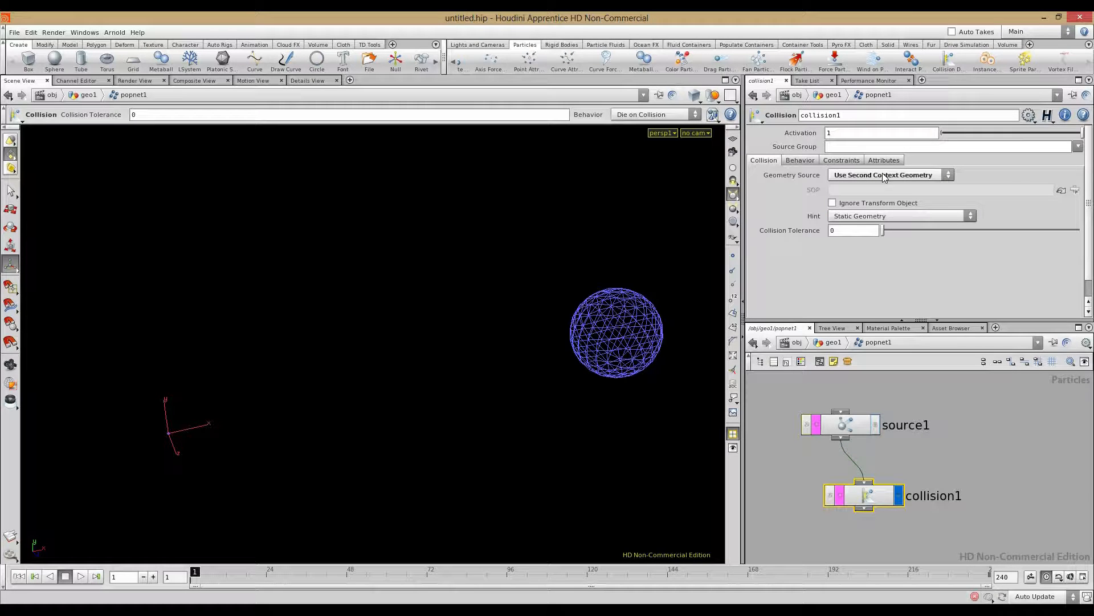
Step: Play the simulation and orbit to watch the particle stream end at the sphere, then stop
{"action": "left_click", "coordinate": [774, 475]}
{"action": "left_click", "coordinate": [81, 576]}
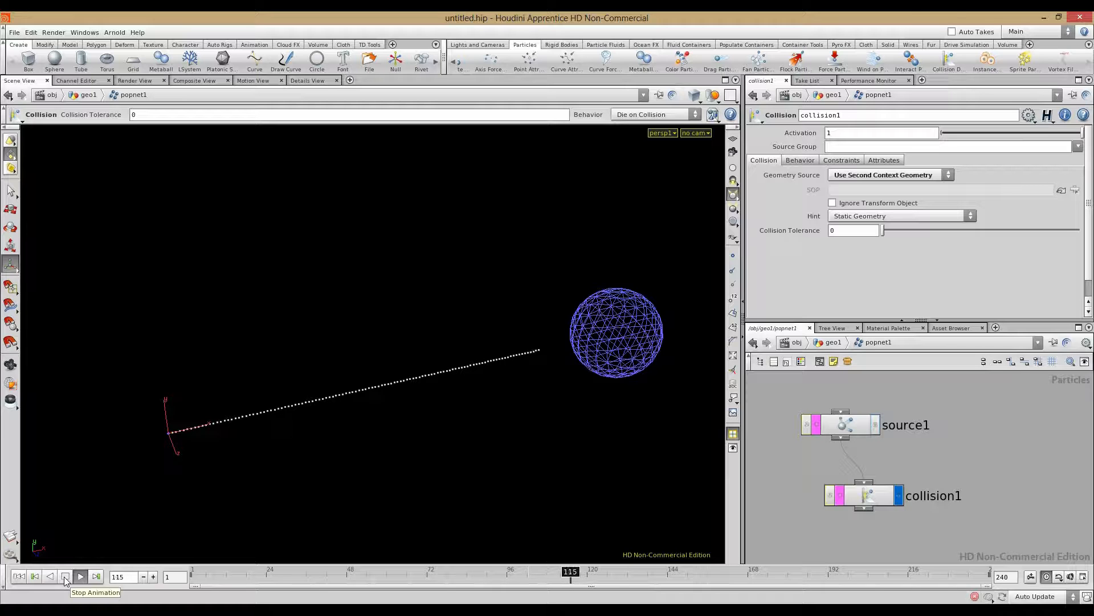
{"action": "left_click_drag", "start_coordinate": [559, 361], "coordinate": [251, 368], "text": "alt"}
{"action": "left_click", "coordinate": [79, 576]}
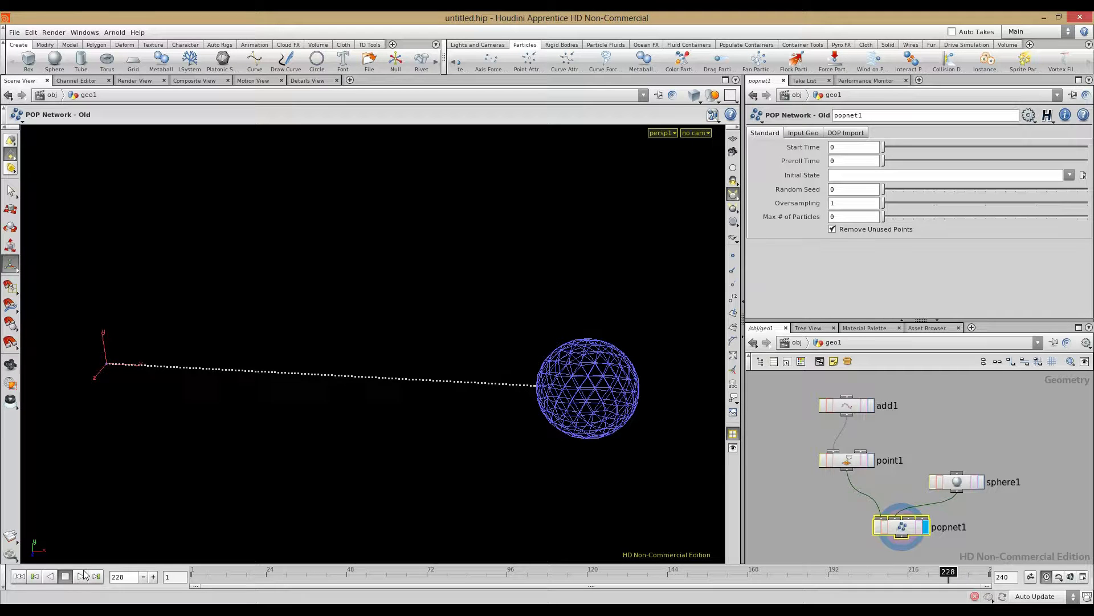
Step: Replay the simulation, stop at frame 68, and return into the geo1 network
{"action": "left_click", "coordinate": [81, 575]}
{"action": "left_click_drag", "start_coordinate": [363, 440], "coordinate": [440, 442], "text": "alt"}
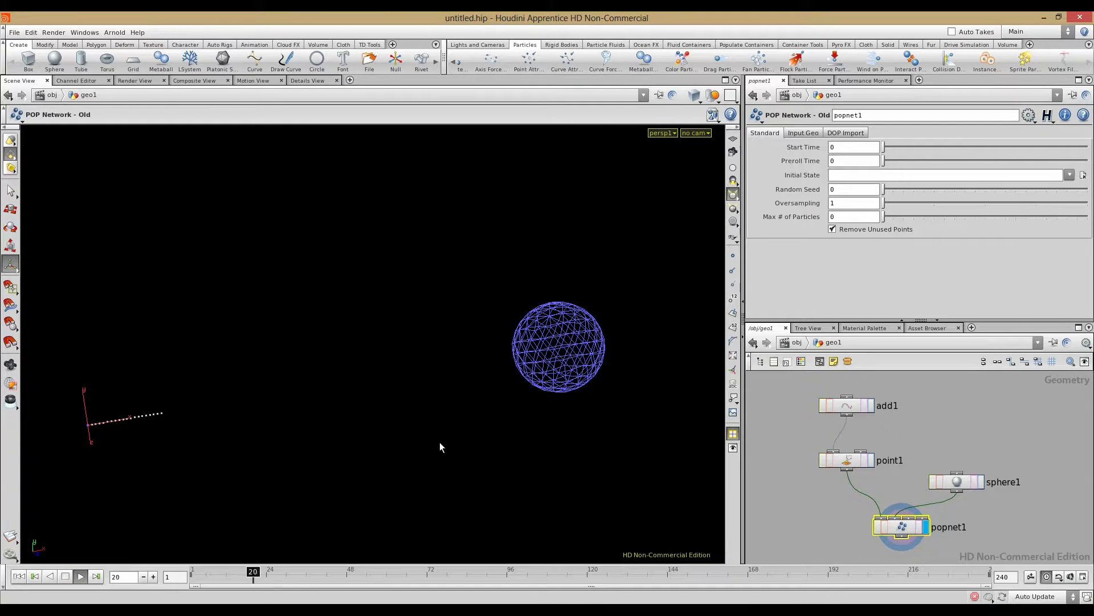
{"action": "left_click", "coordinate": [66, 577]}
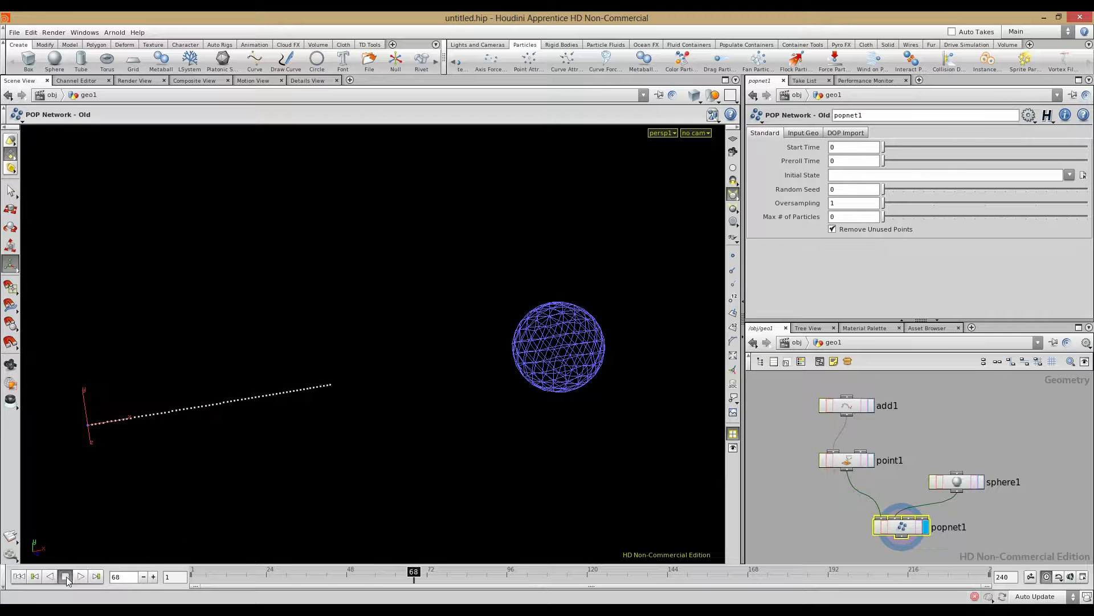
{"action": "left_click", "coordinate": [800, 344]}
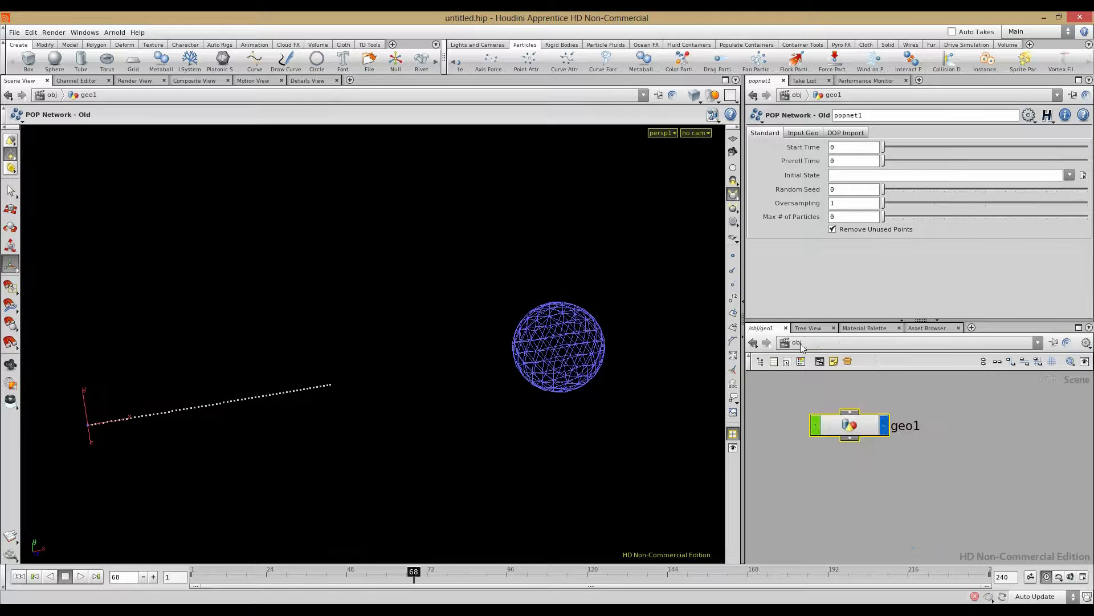
{"action": "double_click", "coordinate": [863, 427]}
Step: Slide sphere1 toward the emitter to Center X 3.0223
{"action": "left_click", "coordinate": [959, 482]}
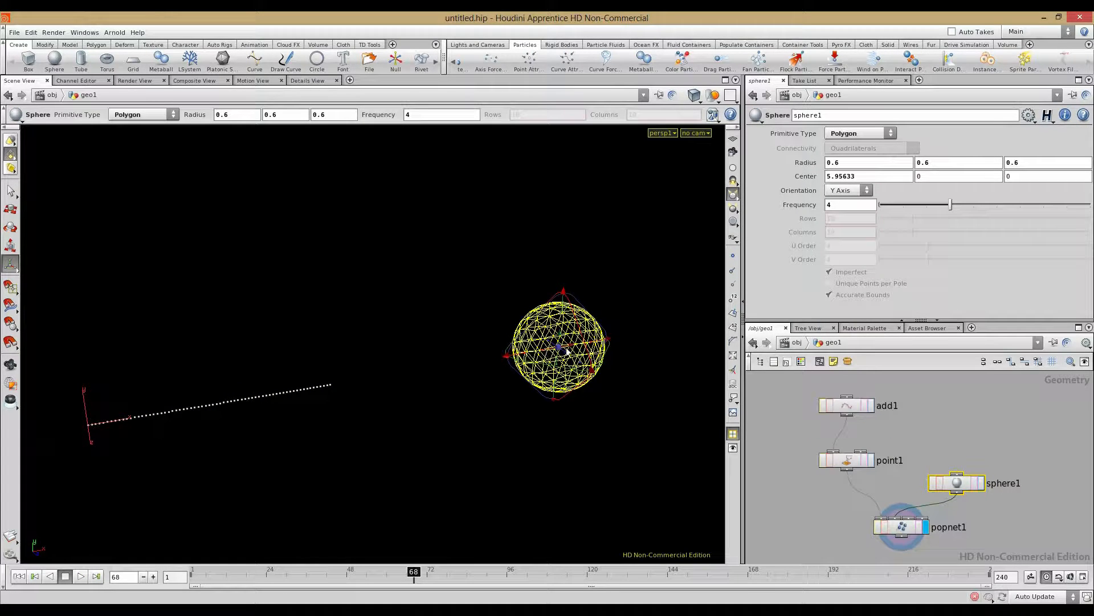
{"action": "left_click_drag", "start_coordinate": [574, 347], "coordinate": [362, 382]}
{"action": "middle_click_drag", "start_coordinate": [280, 393], "coordinate": [385, 386], "text": "alt"}
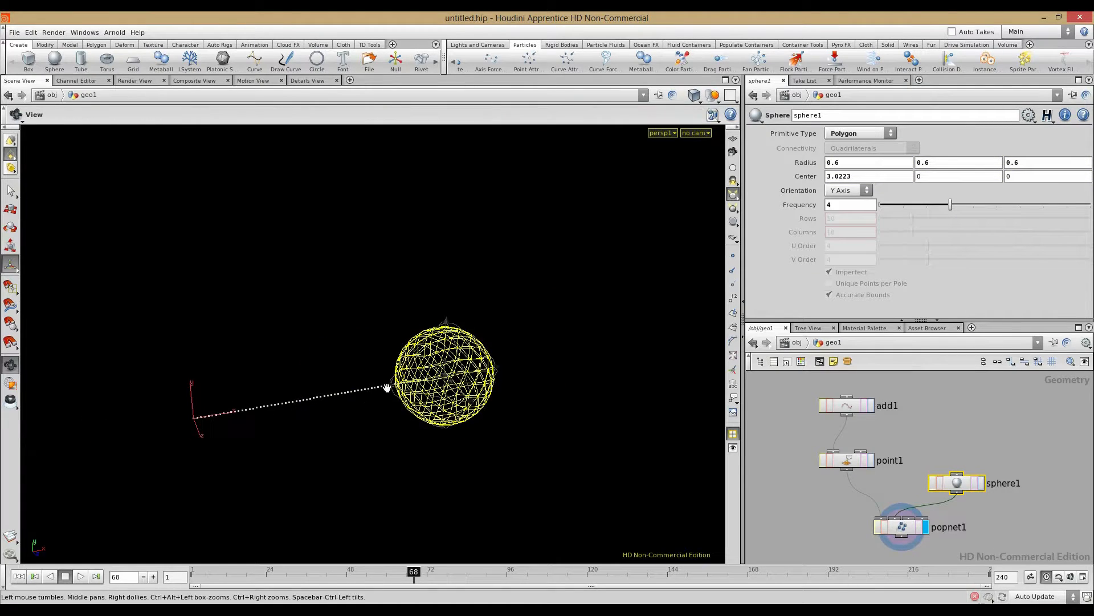
{"action": "scroll", "coordinate": [256, 425], "scroll_direction": "up", "scroll_amount": 4}
Step: Inside popnet1, rewind to frame 1 and replay the particles, stopping at frame 54
{"action": "left_click", "coordinate": [906, 534]}
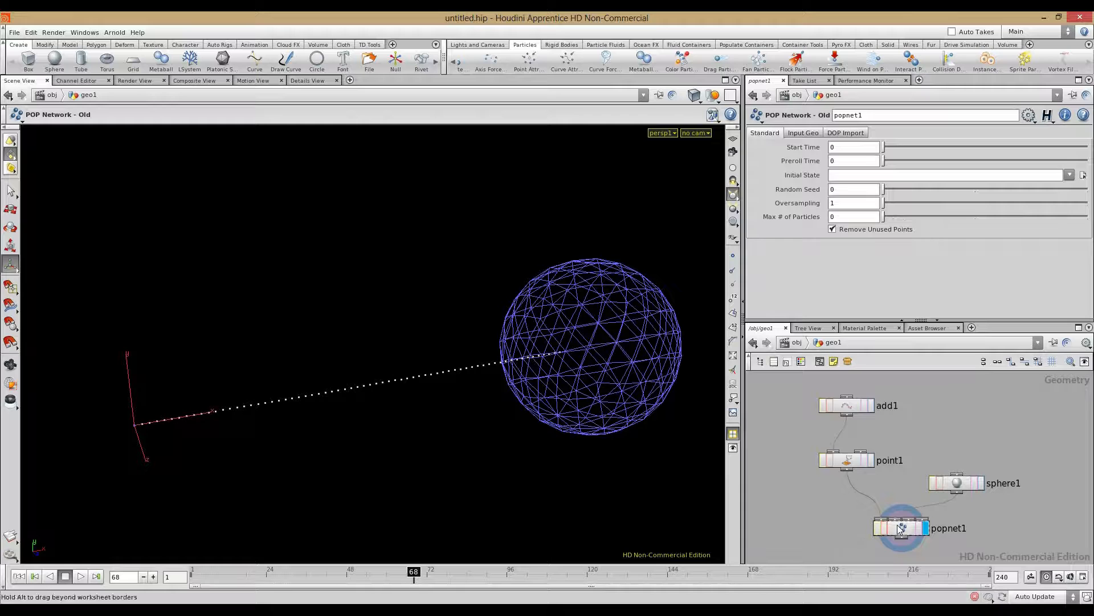
{"action": "double_click", "coordinate": [897, 524]}
{"action": "left_click", "coordinate": [815, 505]}
{"action": "left_click", "coordinate": [17, 577]}
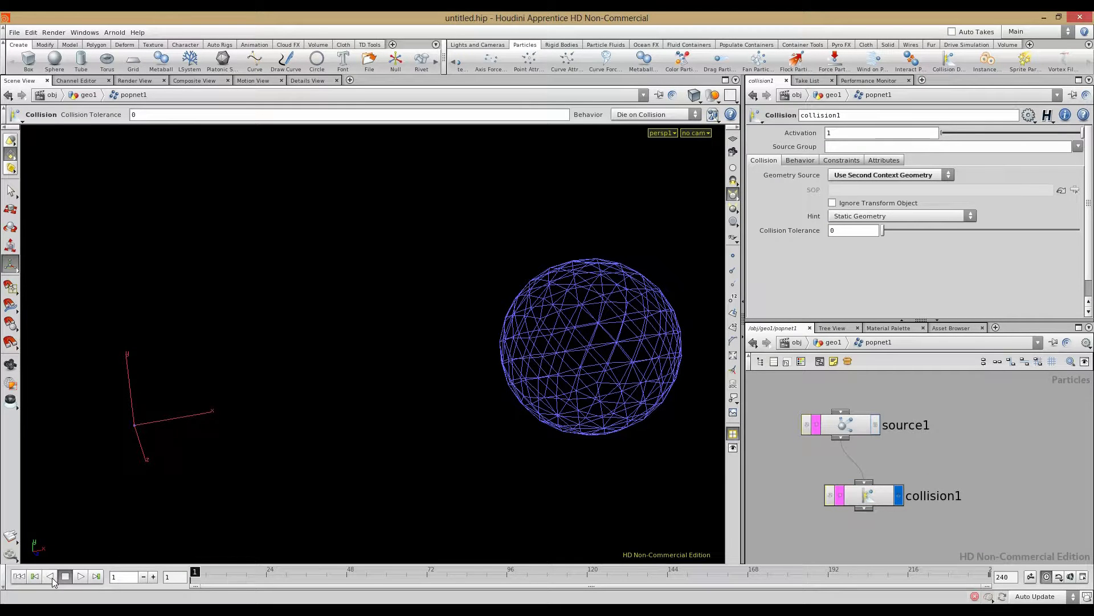
{"action": "left_click", "coordinate": [81, 576]}
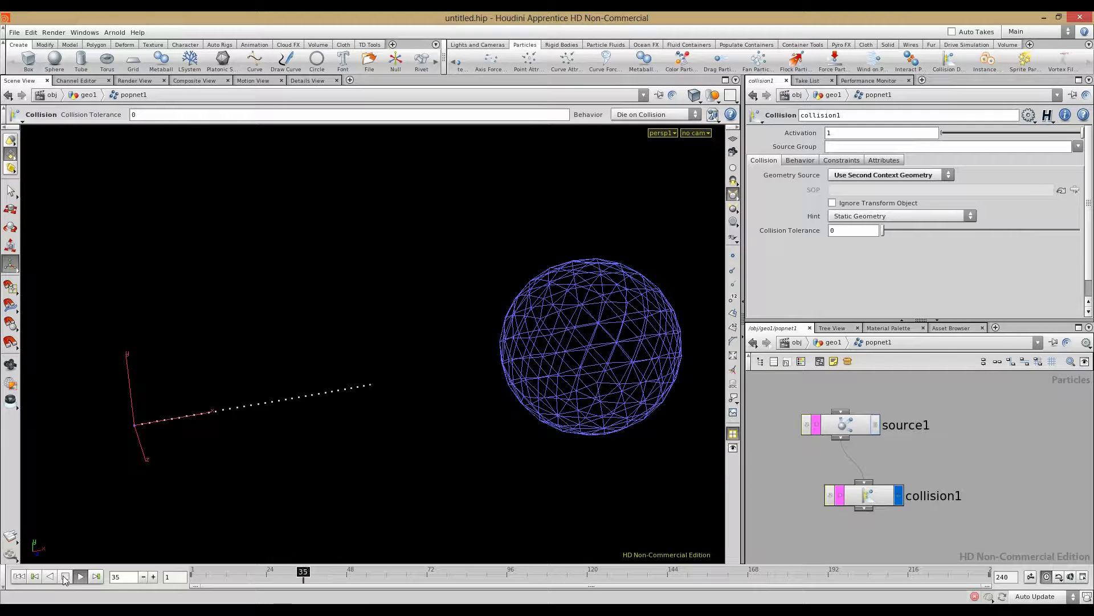
{"action": "left_click", "coordinate": [64, 576]}
{"action": "mouse_move", "coordinate": [197, 531]}
{"action": "left_mouse_down", "text": "alt"}
{"action": "mouse_move", "coordinate": [391, 427]}
{"action": "mouse_move", "coordinate": [194, 529]}
{"action": "left_mouse_up", "text": "alt"}
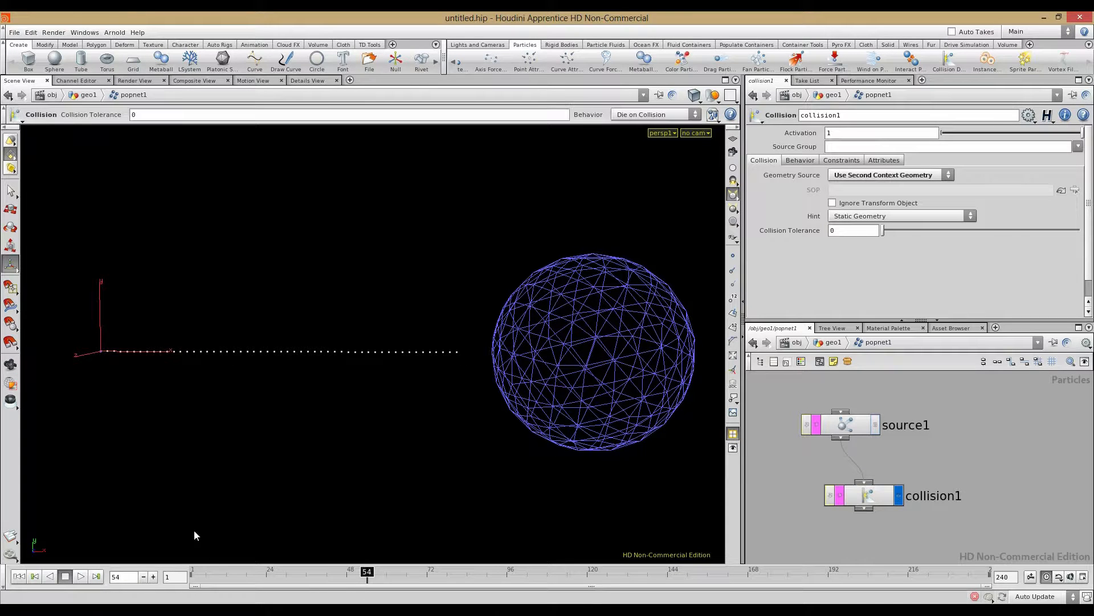
Step: Step the simulation forward frame by frame, inspecting source1's node info
{"action": "left_click", "coordinate": [153, 577]}
{"action": "left_click", "coordinate": [153, 578]}
{"action": "left_click", "coordinate": [153, 577]}
{"action": "left_click", "coordinate": [153, 578]}
{"action": "middle_click", "coordinate": [855, 429]}
{"action": "left_click", "coordinate": [153, 576]}
{"action": "middle_click", "coordinate": [852, 425]}
{"action": "left_click", "coordinate": [153, 576]}
{"action": "middle_click", "coordinate": [849, 430]}
Step: Advance to frame 63 checking source1's particle info, then show collision1's behaviour settings
{"action": "left_click", "coordinate": [153, 576]}
{"action": "middle_click", "coordinate": [841, 424]}
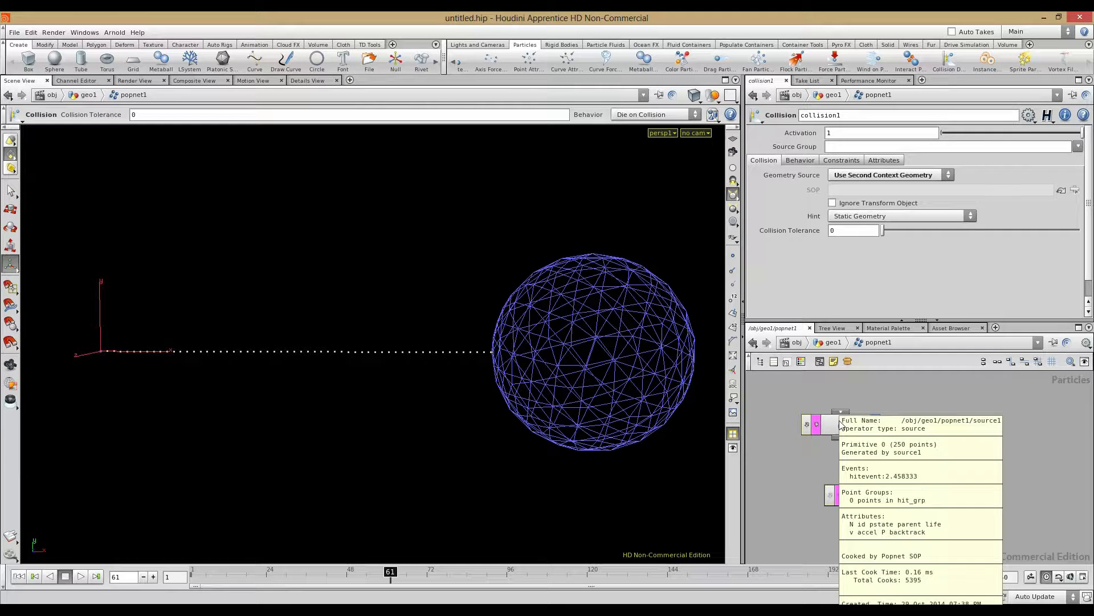
{"action": "left_click", "coordinate": [153, 576]}
{"action": "left_click", "coordinate": [153, 576]}
{"action": "middle_click", "coordinate": [859, 428]}
{"action": "left_click", "coordinate": [862, 499]}
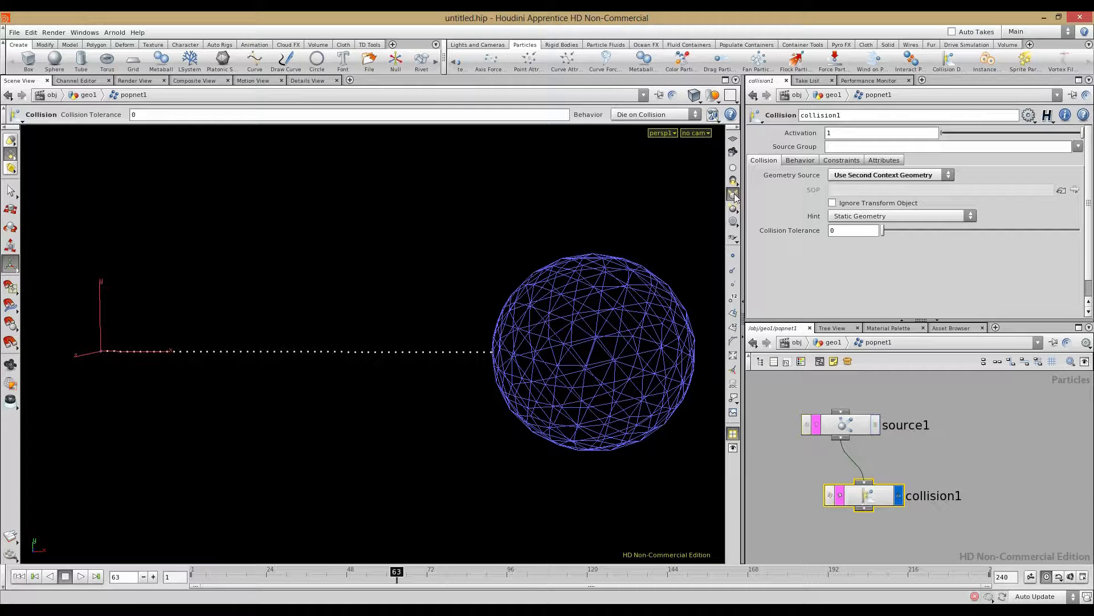
{"action": "left_click", "coordinate": [799, 161]}
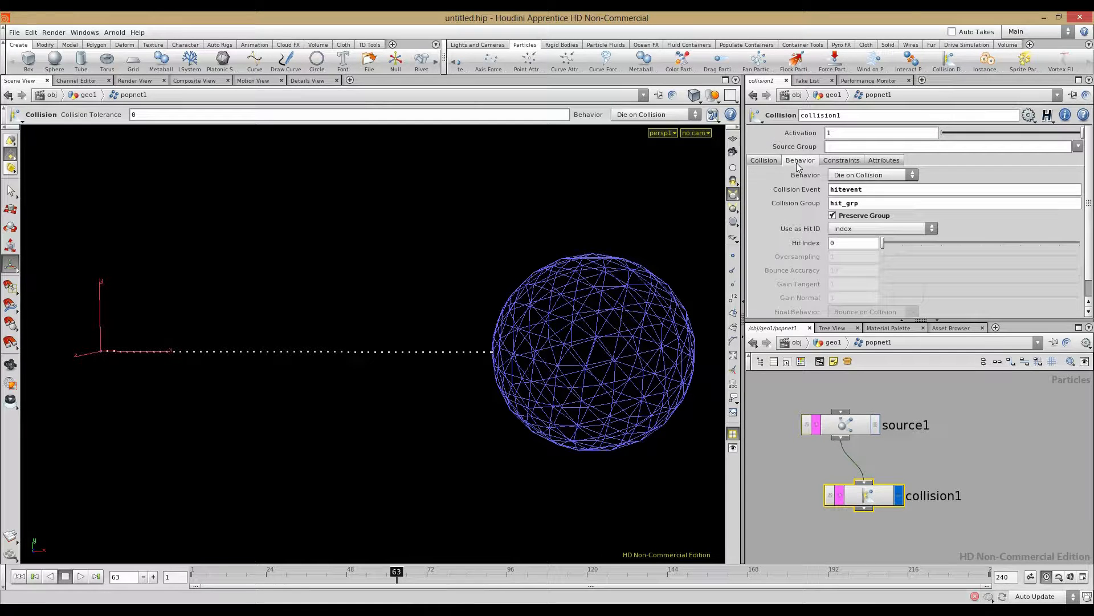
Step: Set collision1's Behavior to Slide on Collision, replay from frame 1, and orbit to watch particles slide
{"action": "left_click", "coordinate": [851, 177]}
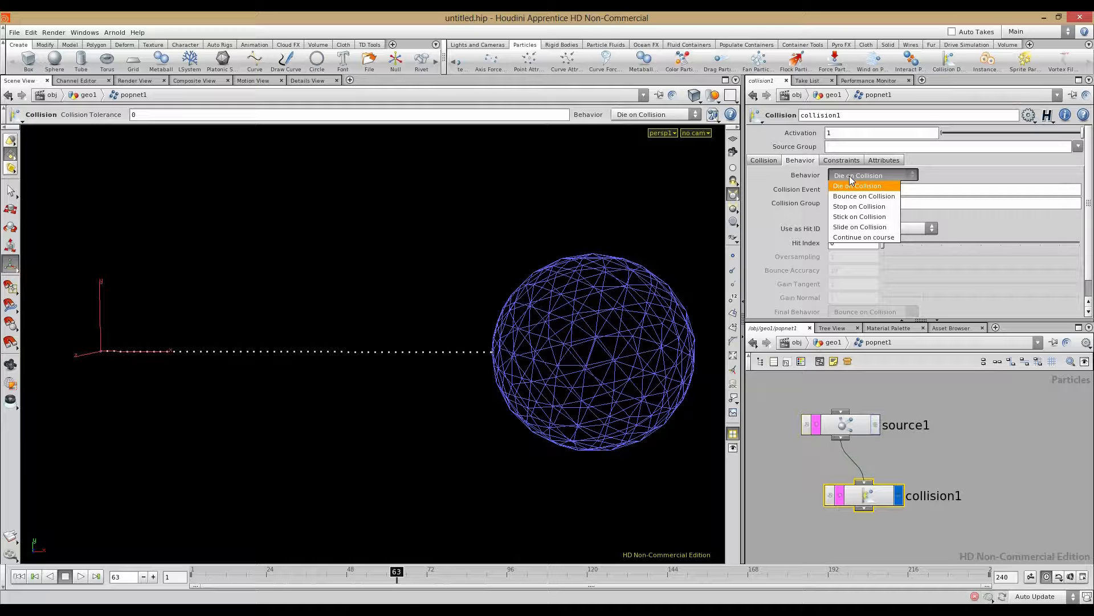
{"action": "left_click", "coordinate": [867, 228]}
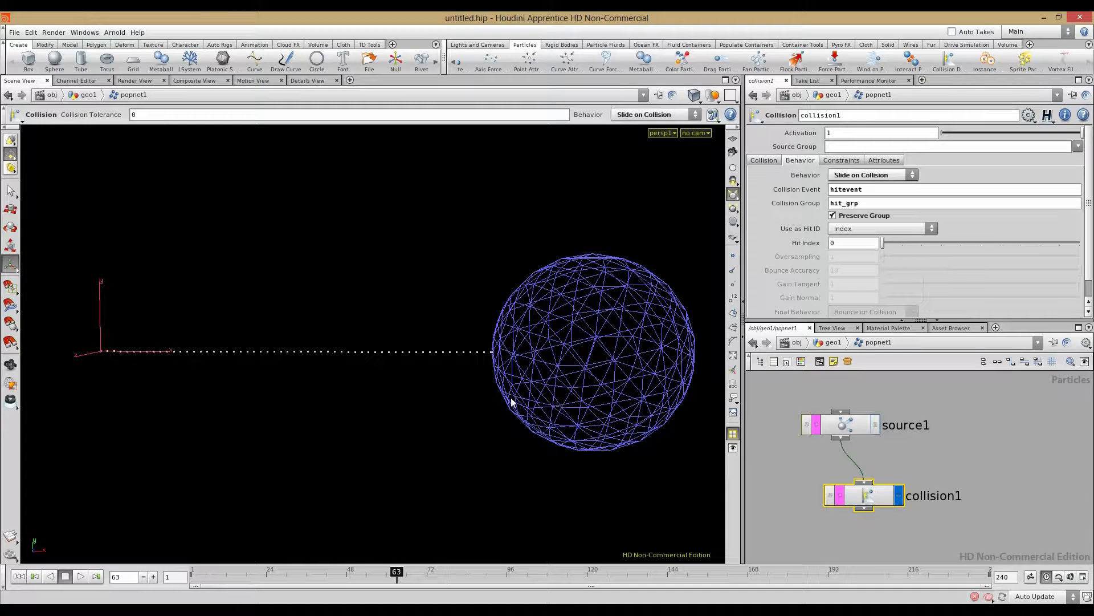
{"action": "left_click", "coordinate": [39, 578]}
{"action": "left_click", "coordinate": [80, 577]}
{"action": "key", "text": "Escape"}
{"action": "left_click_drag", "start_coordinate": [281, 406], "coordinate": [681, 415]}
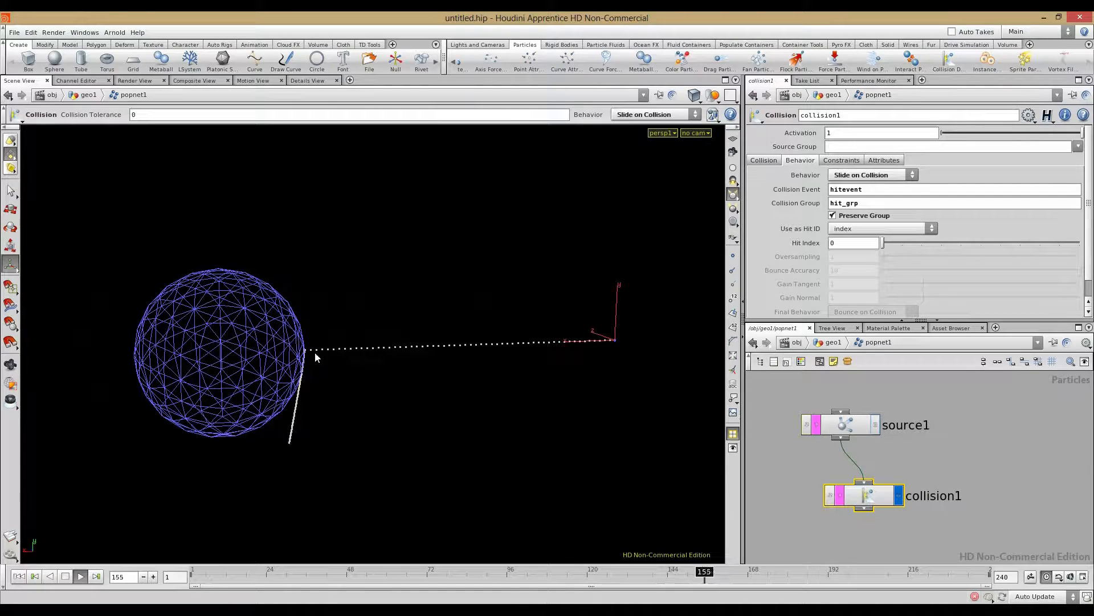
{"action": "left_click_drag", "start_coordinate": [382, 407], "coordinate": [343, 352]}
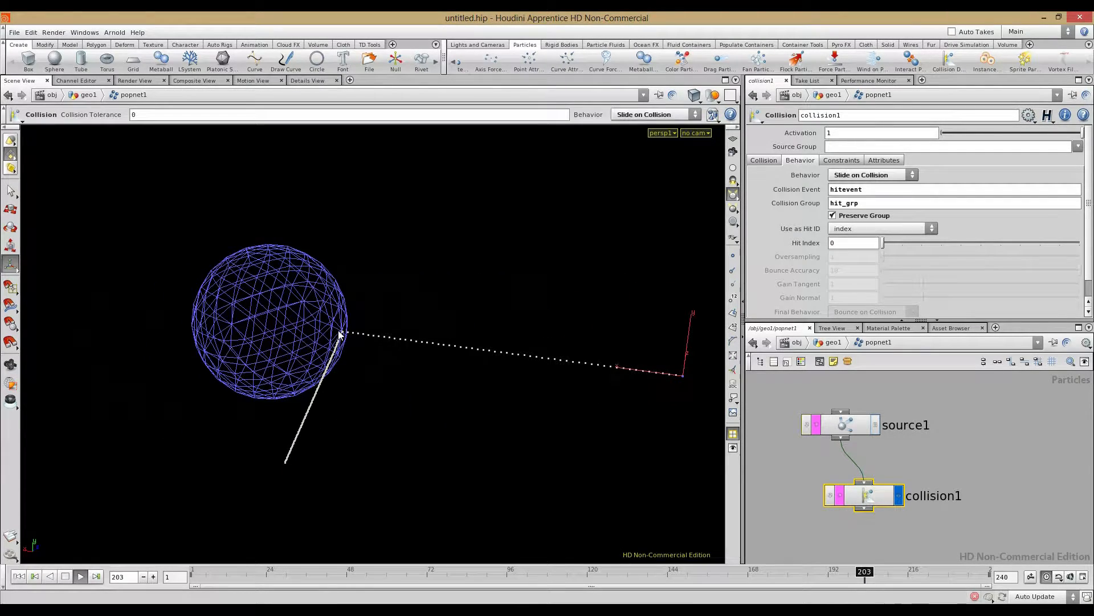
{"action": "left_click_drag", "start_coordinate": [597, 416], "coordinate": [293, 456]}
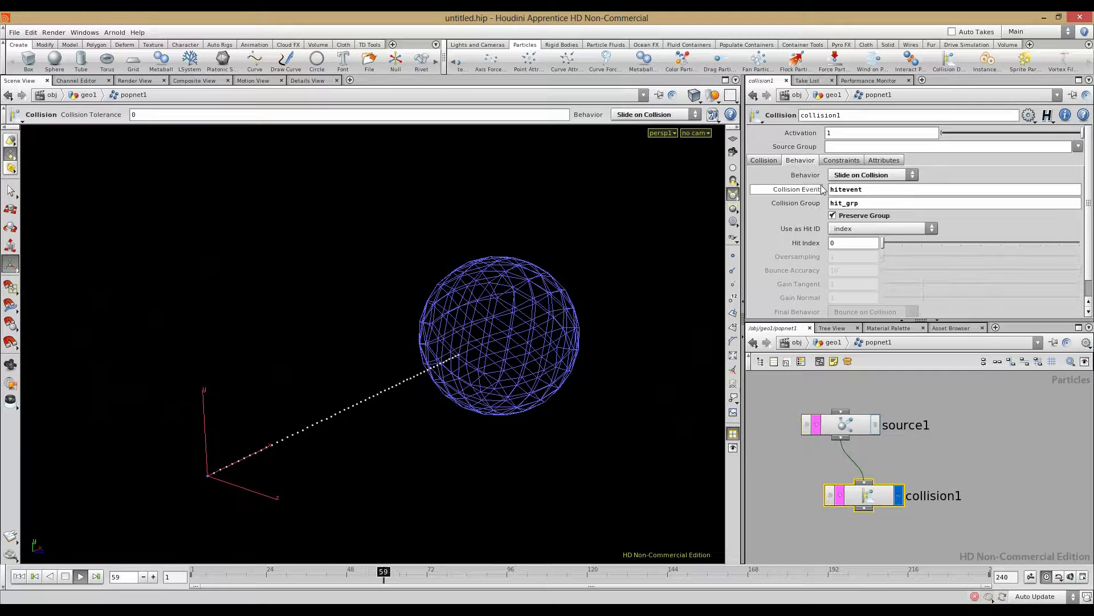
{"action": "left_click", "coordinate": [870, 175]}
Step: Try Bounce on Collision, then Stop on Collision, as collision1's behaviour
{"action": "left_click", "coordinate": [854, 208]}
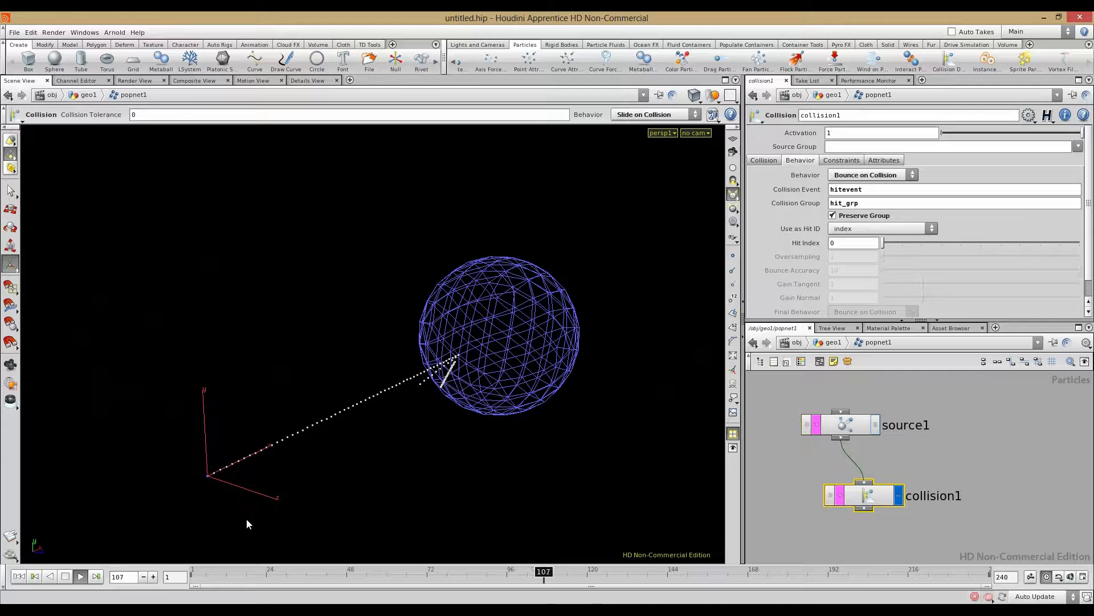
{"action": "left_click_drag", "start_coordinate": [456, 420], "coordinate": [589, 289]}
{"action": "left_click", "coordinate": [864, 175]}
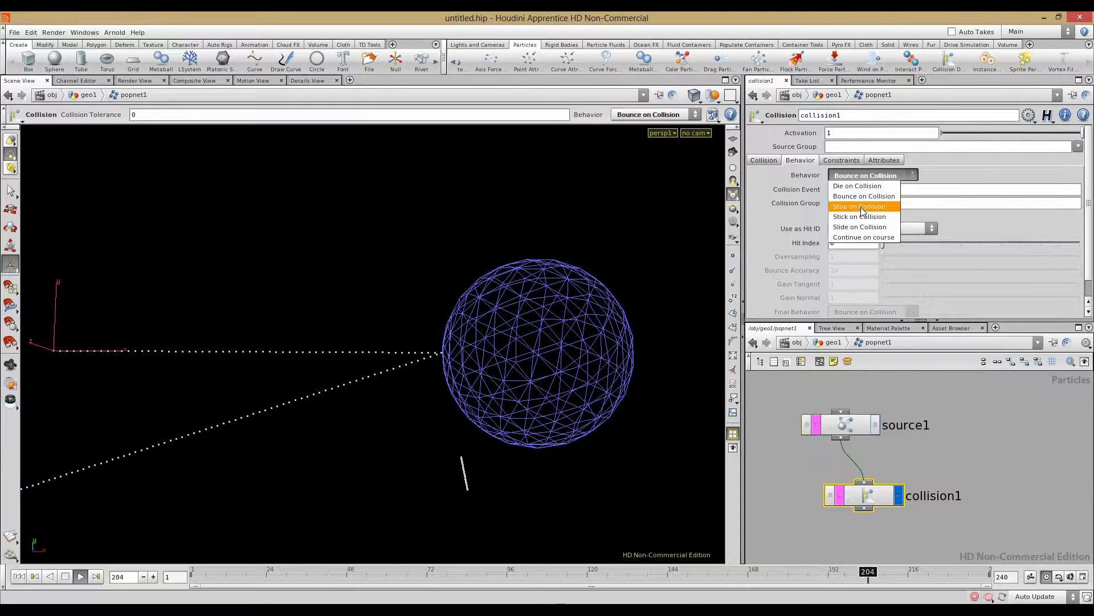
{"action": "left_click", "coordinate": [858, 214]}
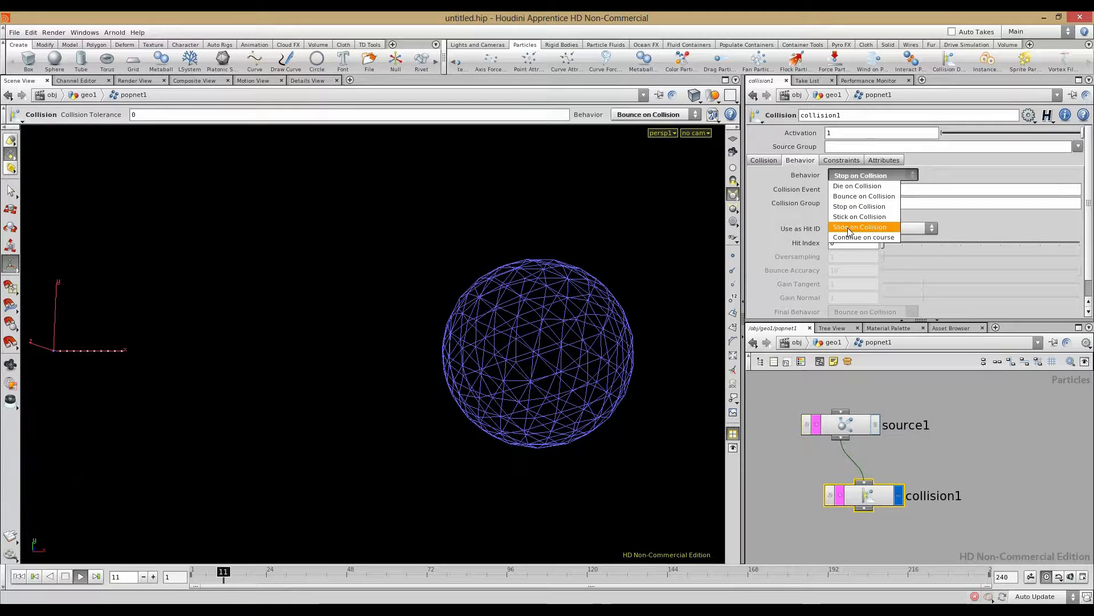
Step: Switch collision1 to Continue on course and orbit to watch particles pass through the sphere
{"action": "left_click", "coordinate": [849, 237]}
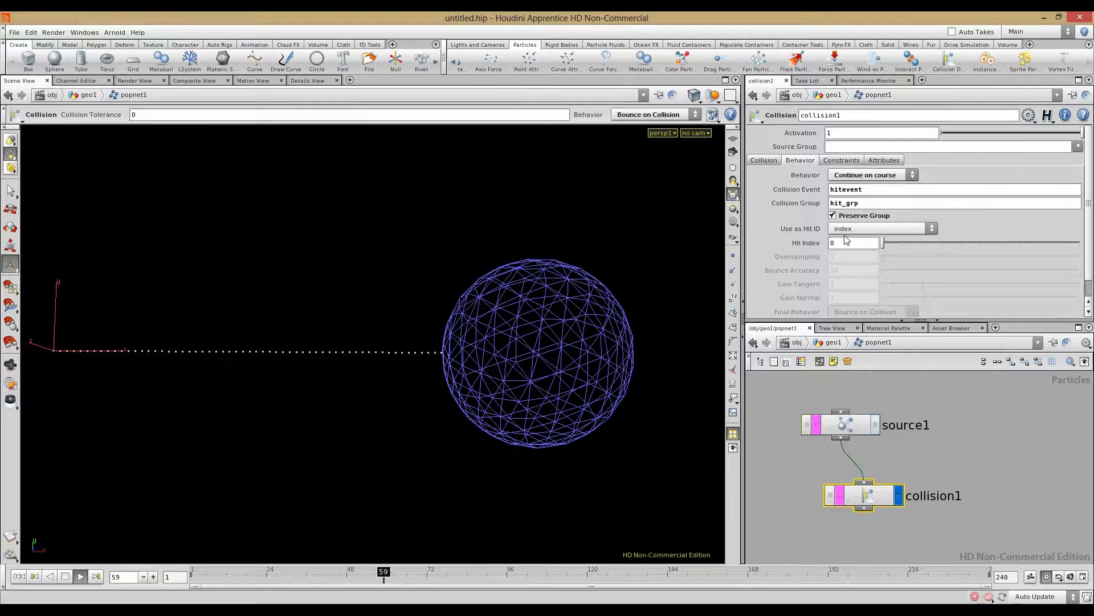
{"action": "left_click_drag", "start_coordinate": [365, 362], "coordinate": [350, 427], "text": "alt"}
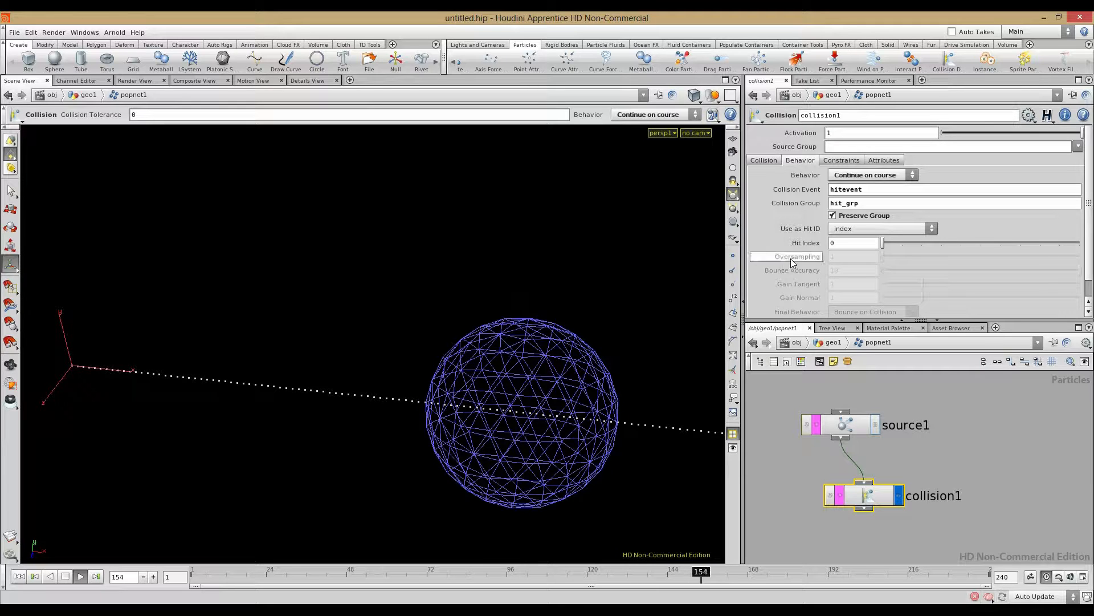
{"action": "left_click_drag", "start_coordinate": [496, 411], "coordinate": [668, 329], "text": "alt"}
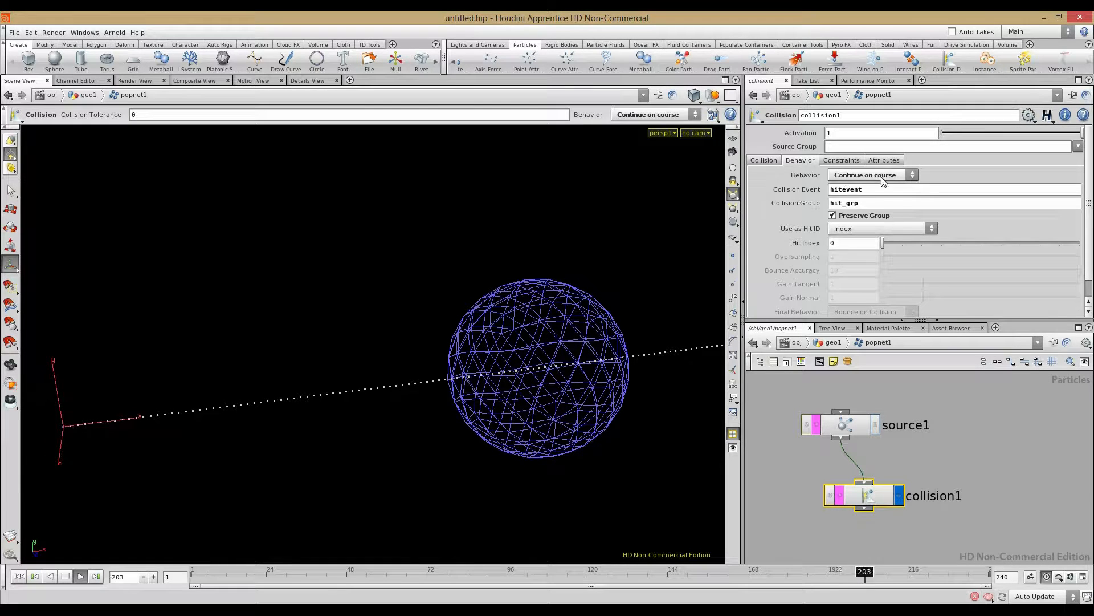
{"action": "left_click", "coordinate": [872, 175]}
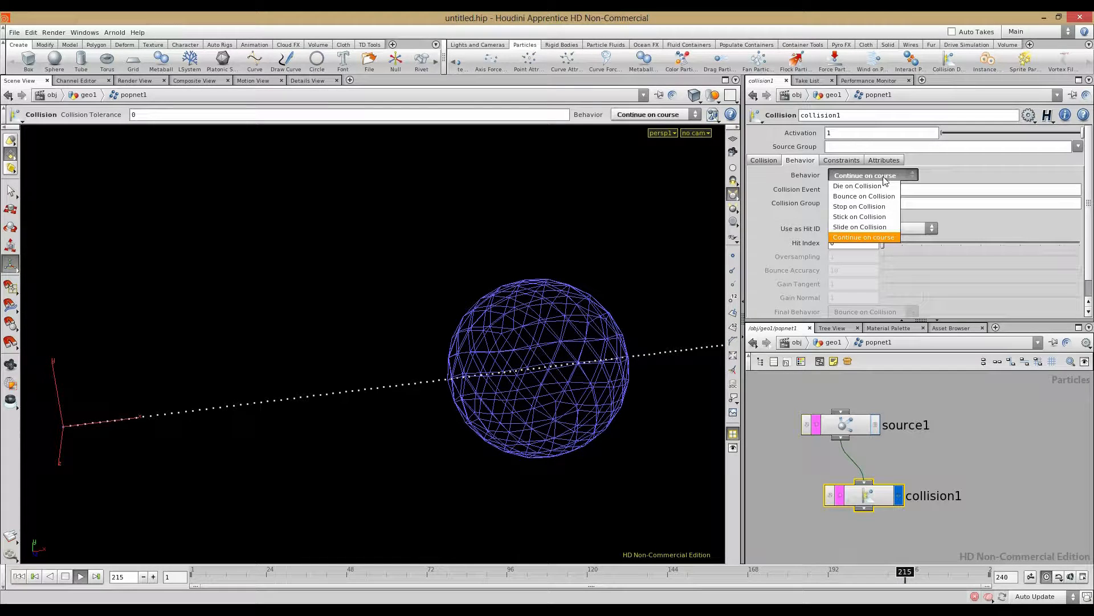
Step: Set collision1 to Stick on Collision and zoom in on particles stuck to the sphere
{"action": "left_click", "coordinate": [867, 217]}
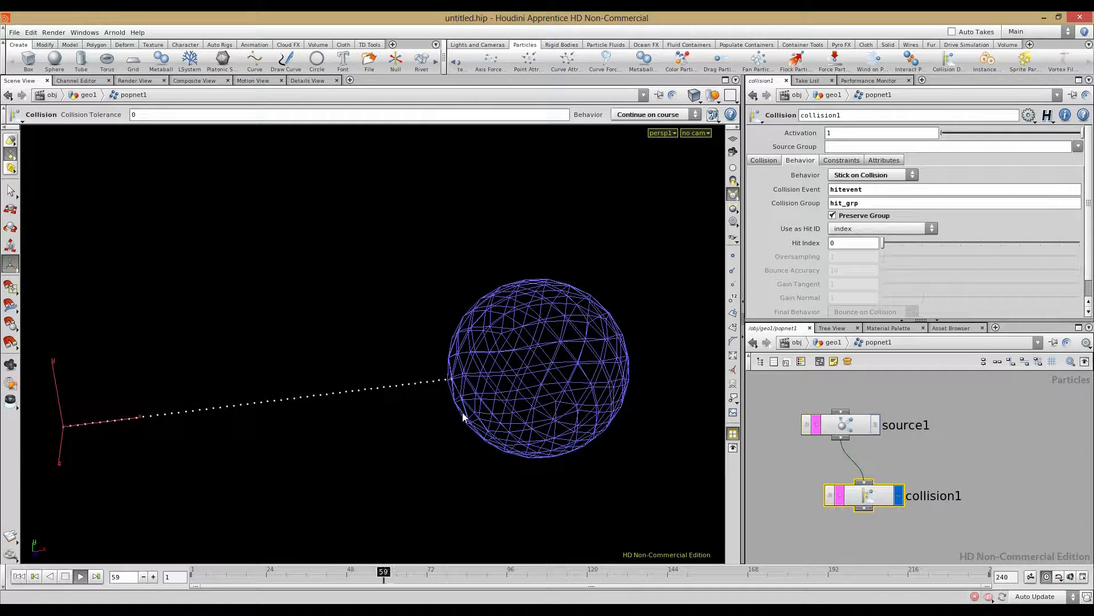
{"action": "left_click_drag", "start_coordinate": [464, 416], "coordinate": [513, 419], "text": "alt"}
{"action": "right_click_drag", "start_coordinate": [513, 419], "coordinate": [588, 473], "text": "alt"}
{"action": "middle_click_drag", "start_coordinate": [495, 445], "coordinate": [343, 441], "text": "alt"}
{"action": "right_click_drag", "start_coordinate": [399, 441], "coordinate": [587, 464], "text": "alt"}
{"action": "left_click_drag", "start_coordinate": [587, 464], "coordinate": [376, 466], "text": "alt"}
Step: Pause and resume playback to check source1's particle info and the hit_grp count
{"action": "left_click", "coordinate": [64, 577]}
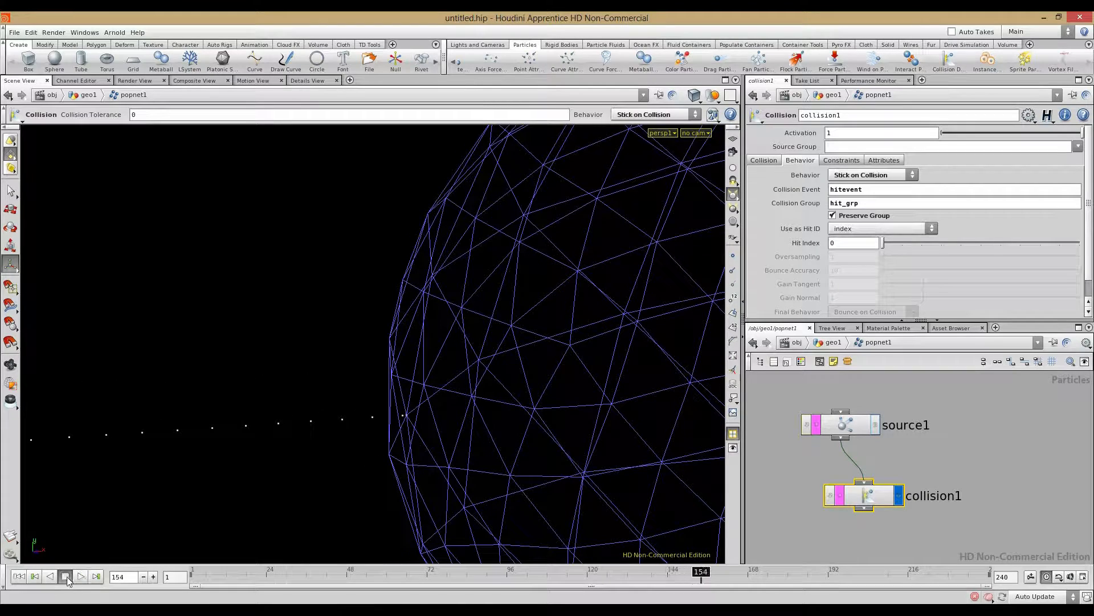
{"action": "middle_click", "coordinate": [828, 427]}
{"action": "left_click", "coordinate": [80, 576]}
{"action": "middle_click", "coordinate": [853, 426]}
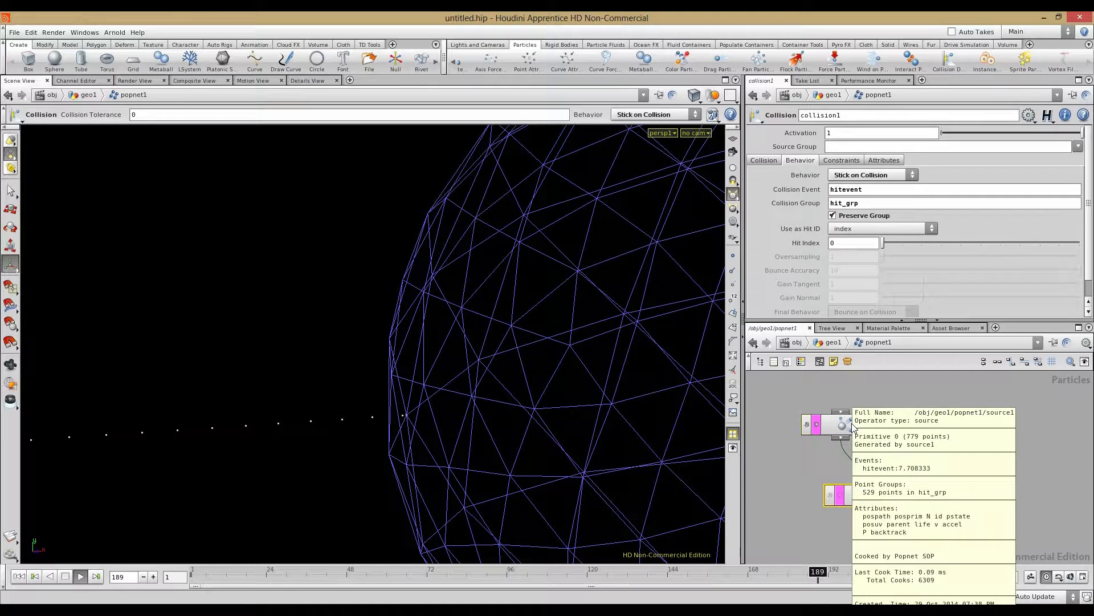
{"action": "left_click", "coordinate": [63, 577]}
Step: Rewind to frame 1 and set collision1's behaviour back to Die on Collision
{"action": "left_click", "coordinate": [19, 576]}
{"action": "left_click_drag", "start_coordinate": [879, 496], "coordinate": [878, 493]}
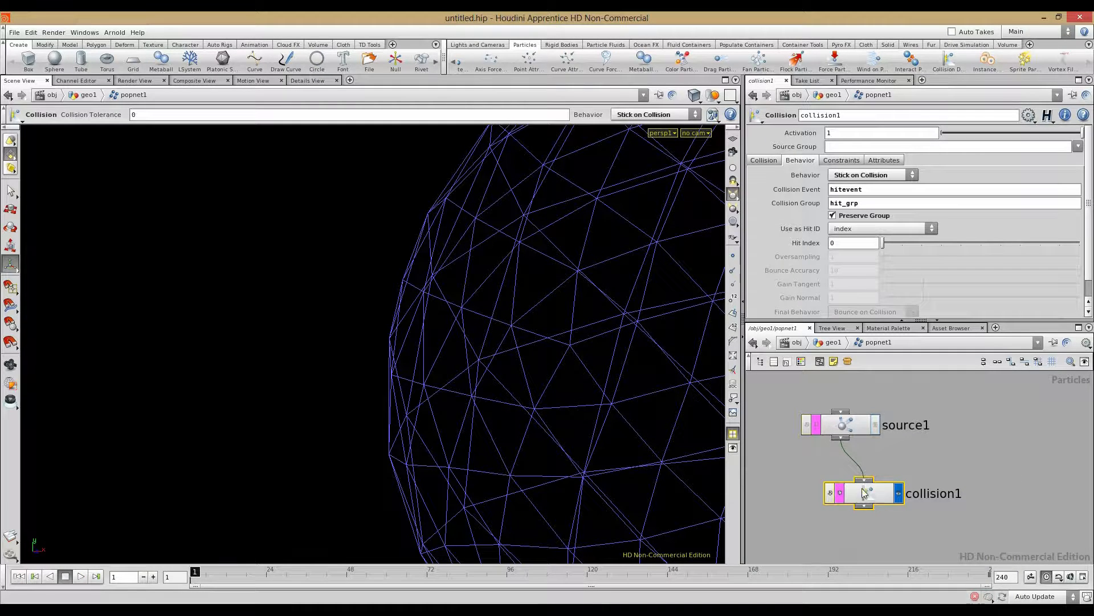
{"action": "left_click", "coordinate": [866, 175]}
{"action": "left_click", "coordinate": [866, 186]}
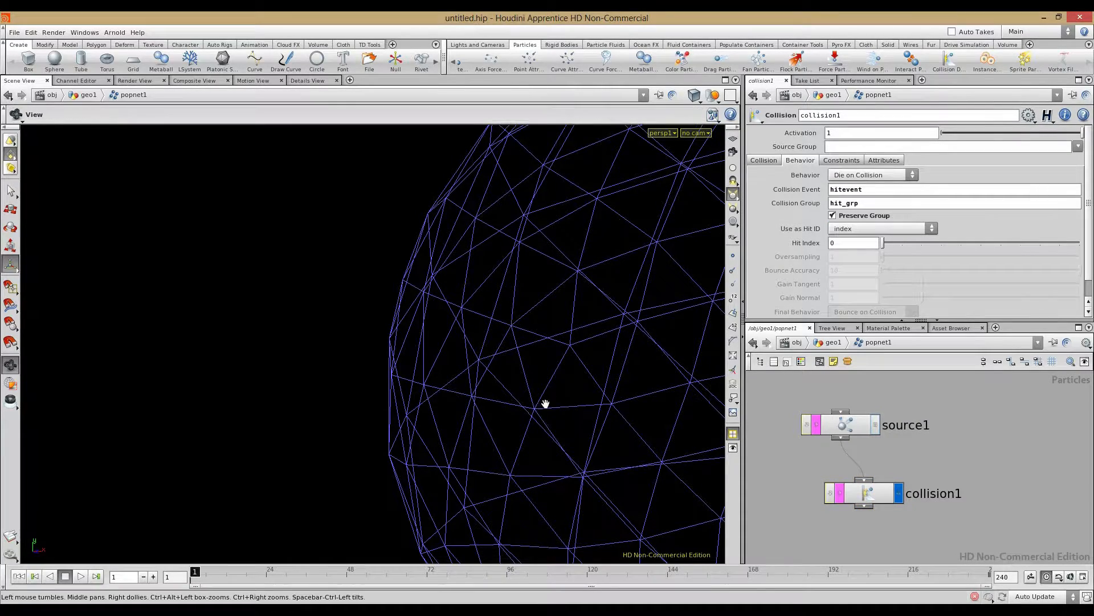
Step: Zoom the viewport out, move source1 up-left and collision1 down-left, then select the hitevent name
{"action": "right_click_drag", "start_coordinate": [545, 403], "coordinate": [285, 366], "text": "alt"}
{"action": "right_click_drag", "start_coordinate": [484, 362], "coordinate": [240, 385], "text": "alt"}
{"action": "middle_click_drag", "start_coordinate": [322, 390], "coordinate": [409, 384], "text": "alt"}
{"action": "left_click_drag", "start_coordinate": [410, 383], "coordinate": [441, 394]}
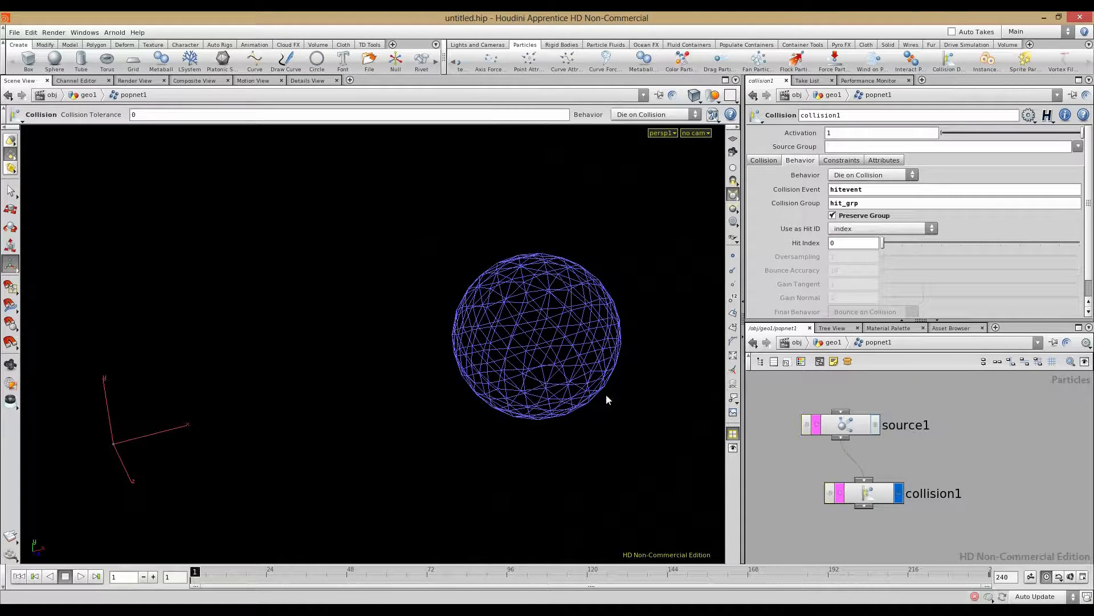
{"action": "left_click_drag", "start_coordinate": [847, 429], "coordinate": [809, 403]}
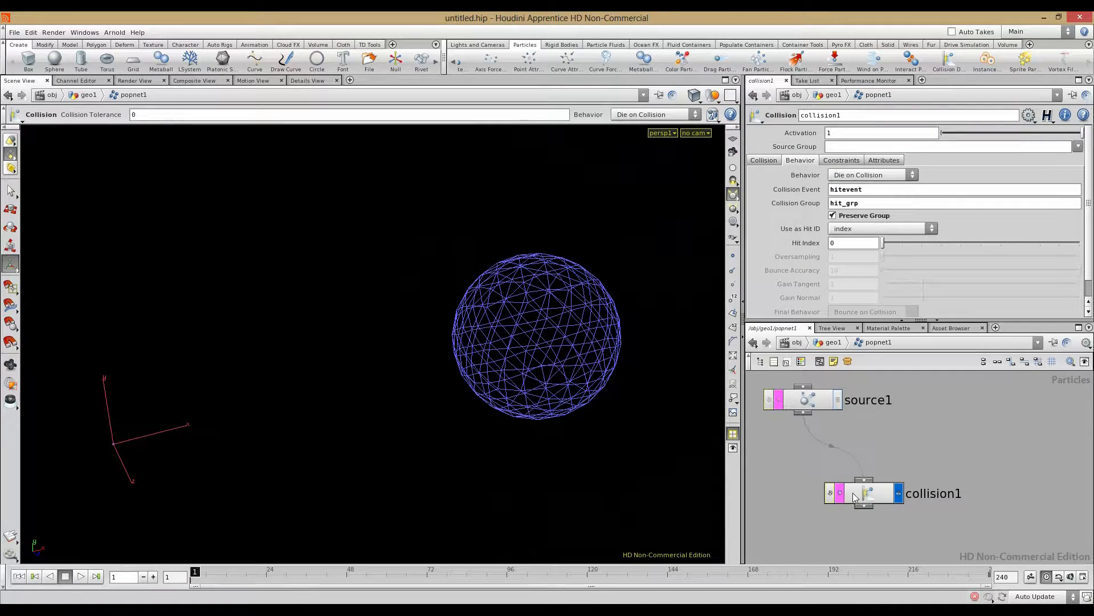
{"action": "left_click_drag", "start_coordinate": [853, 492], "coordinate": [822, 521]}
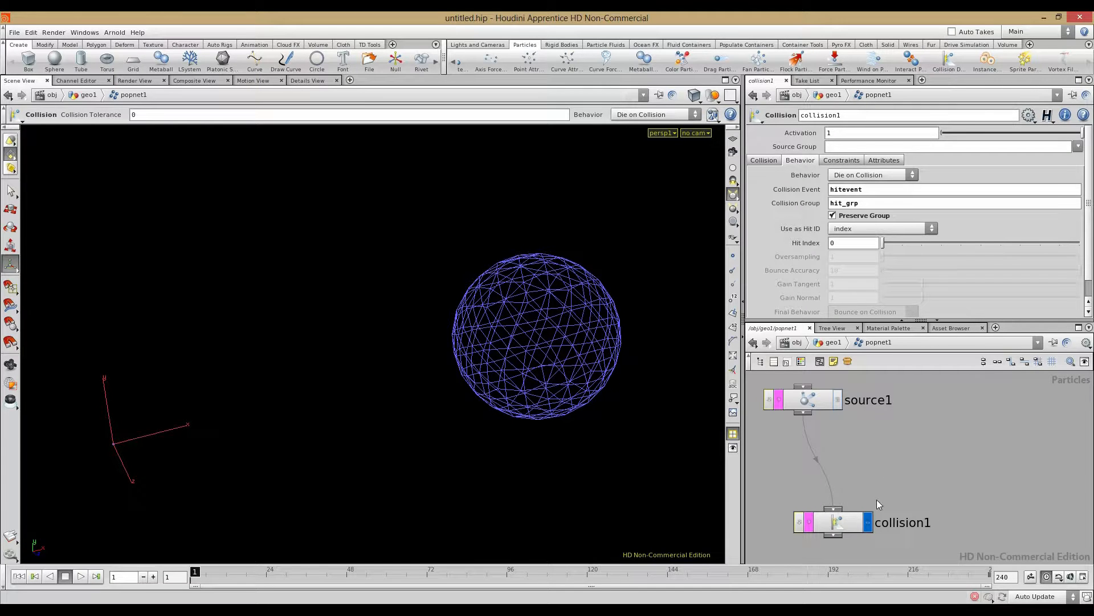
{"action": "double_click", "coordinate": [877, 188]}
Step: Add a new Source POP node to popnet1
{"action": "key", "text": "Tab"}
{"action": "mouse_move", "coordinate": [938, 468]}
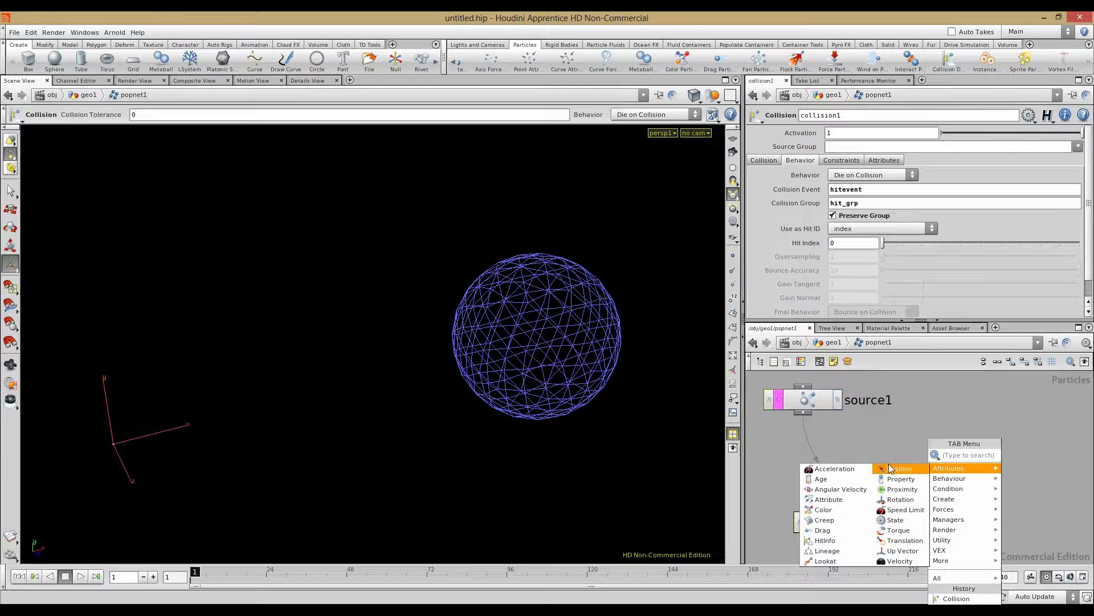
{"action": "type", "text": "source"}
{"action": "left_click", "coordinate": [1018, 455]}
{"action": "left_click", "coordinate": [926, 416]}
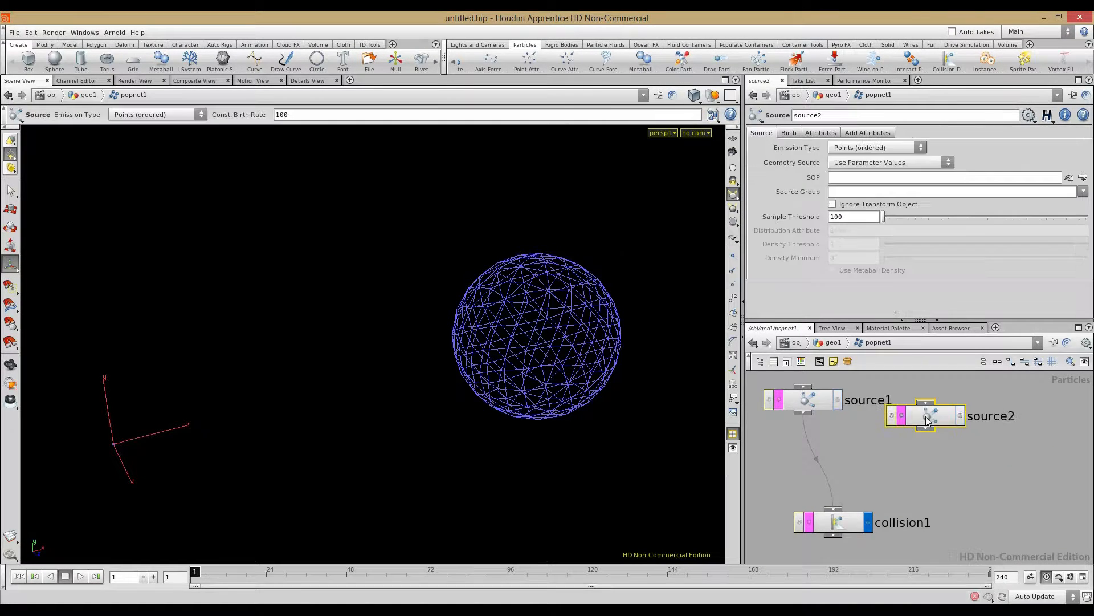
{"action": "left_click_drag", "start_coordinate": [926, 416], "coordinate": [942, 422]}
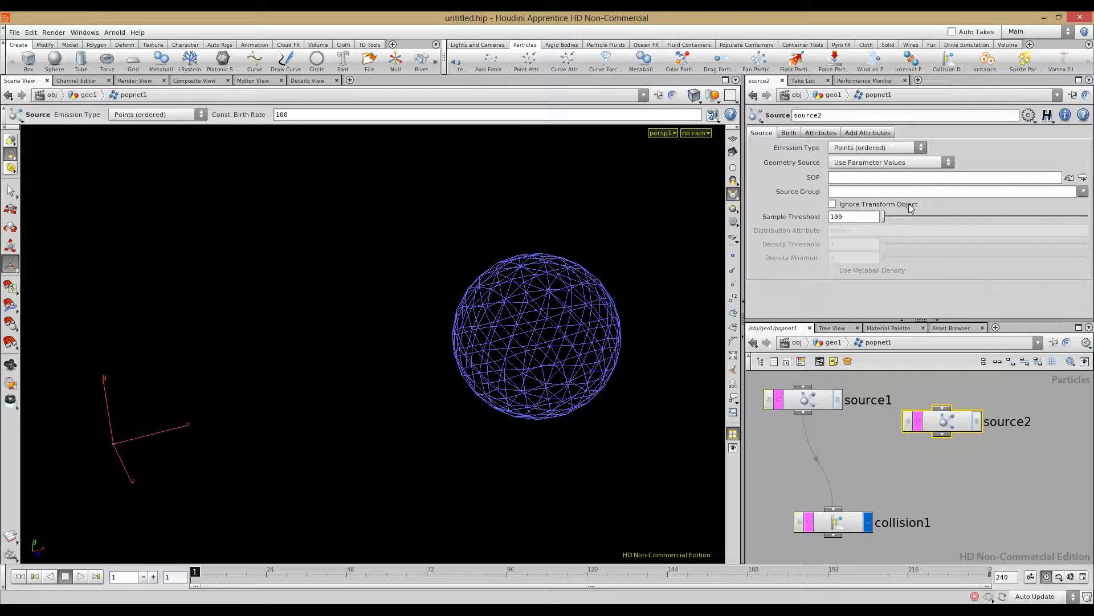
Step: Rename the new source node to emit_from_sphere, fixing a typo
{"action": "double_click", "coordinate": [1023, 422]}
{"action": "type", "text": "emit_fr"}
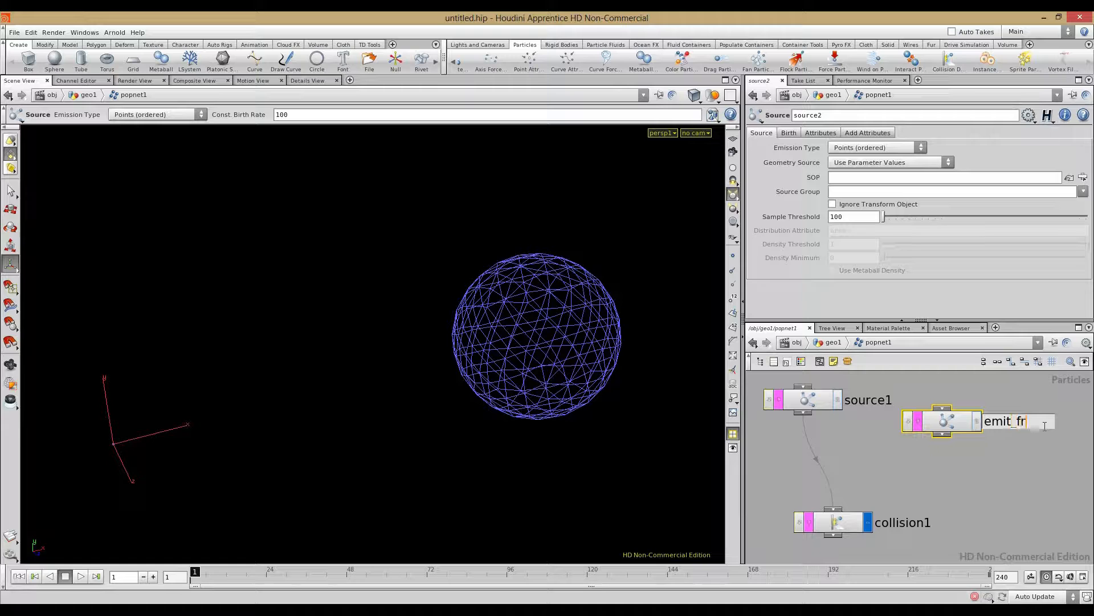
{"action": "type", "text": "om_sphre"}
{"action": "key", "text": "Return"}
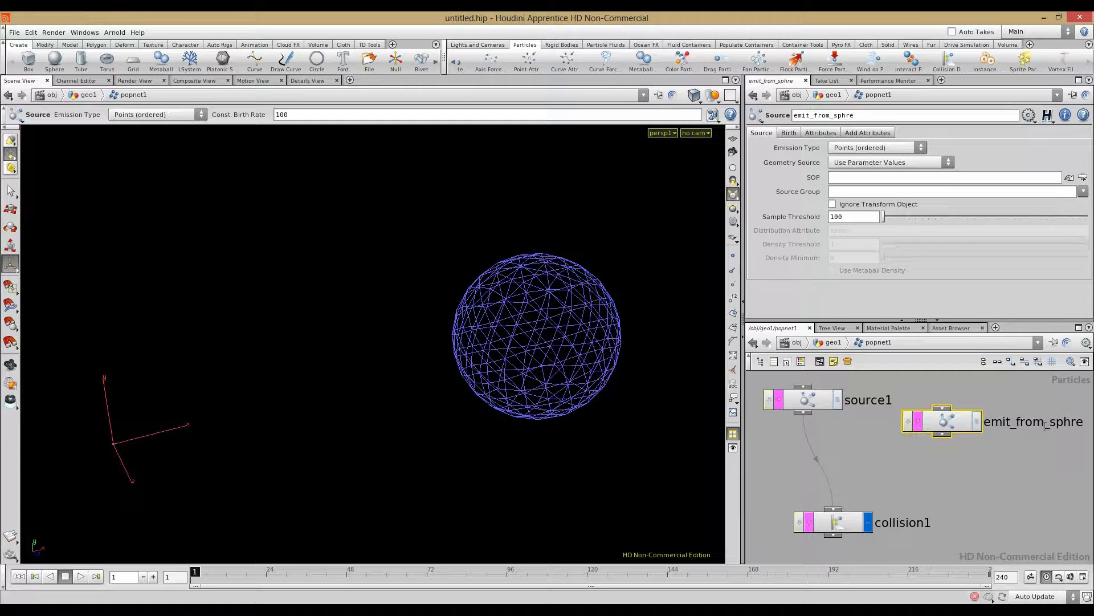
{"action": "double_click", "coordinate": [1074, 421]}
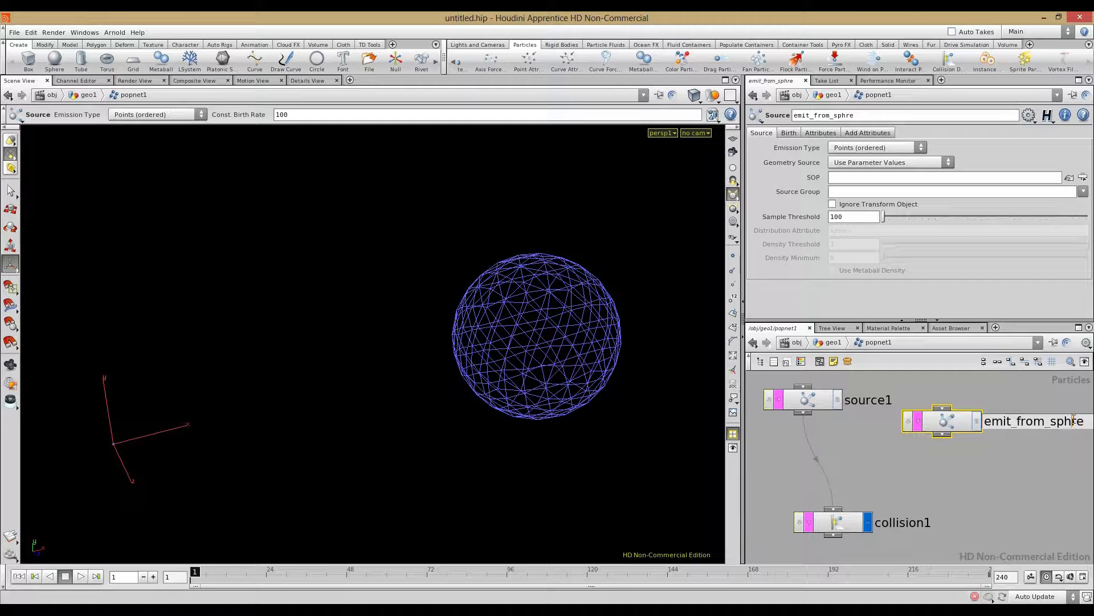
{"action": "left_click", "coordinate": [1073, 422]}
{"action": "type", "text": "e"}
{"action": "key", "text": "Return"}
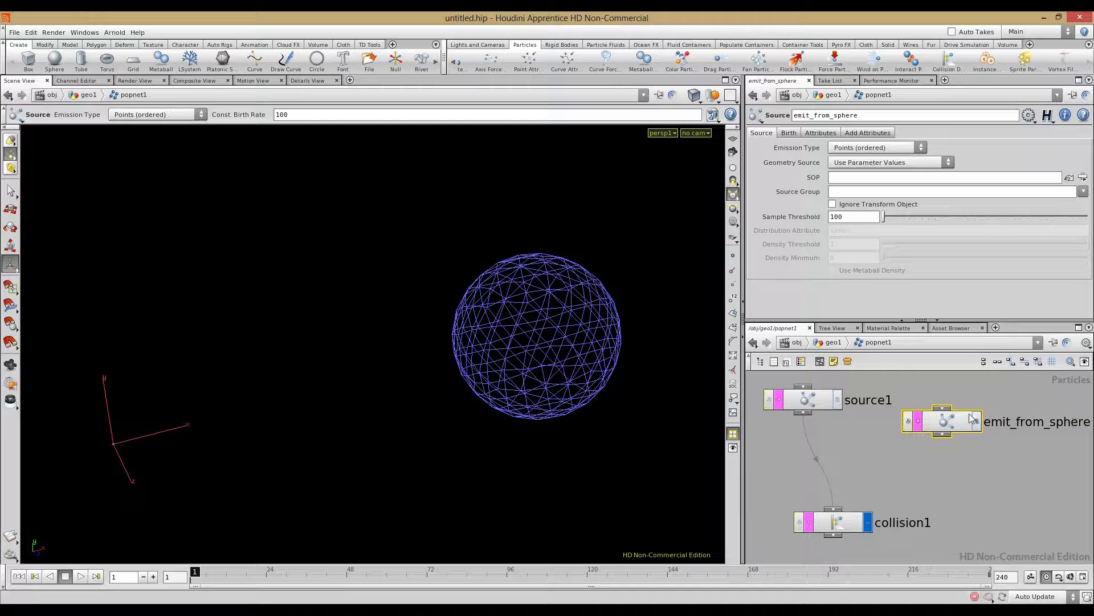
Step: Nudge emit_from_sphere left beside source1 and pan the network view
{"action": "left_click_drag", "start_coordinate": [940, 420], "coordinate": [930, 421]}
{"action": "left_click", "coordinate": [911, 454]}
{"action": "mouse_move", "coordinate": [909, 463]}
{"action": "middle_mouse_down"}
{"action": "mouse_move", "coordinate": [880, 442]}
{"action": "mouse_move", "coordinate": [917, 464]}
{"action": "middle_mouse_up"}
{"action": "key", "text": "Tab"}
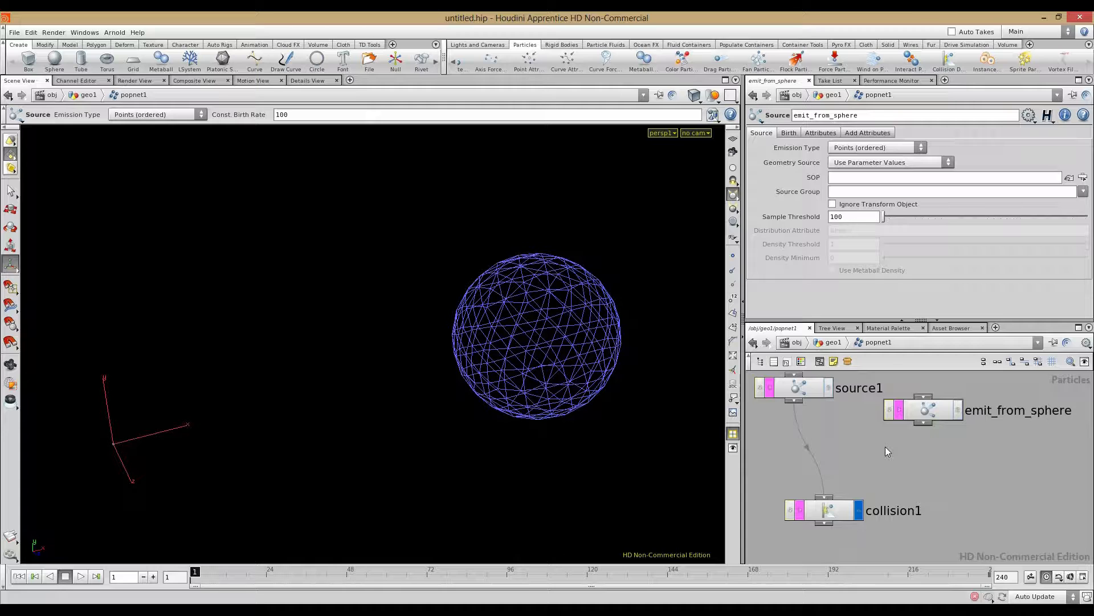
Step: Add a Utility > Collect POP (collect1) below and right of collision1
{"action": "key", "text": "Tab"}
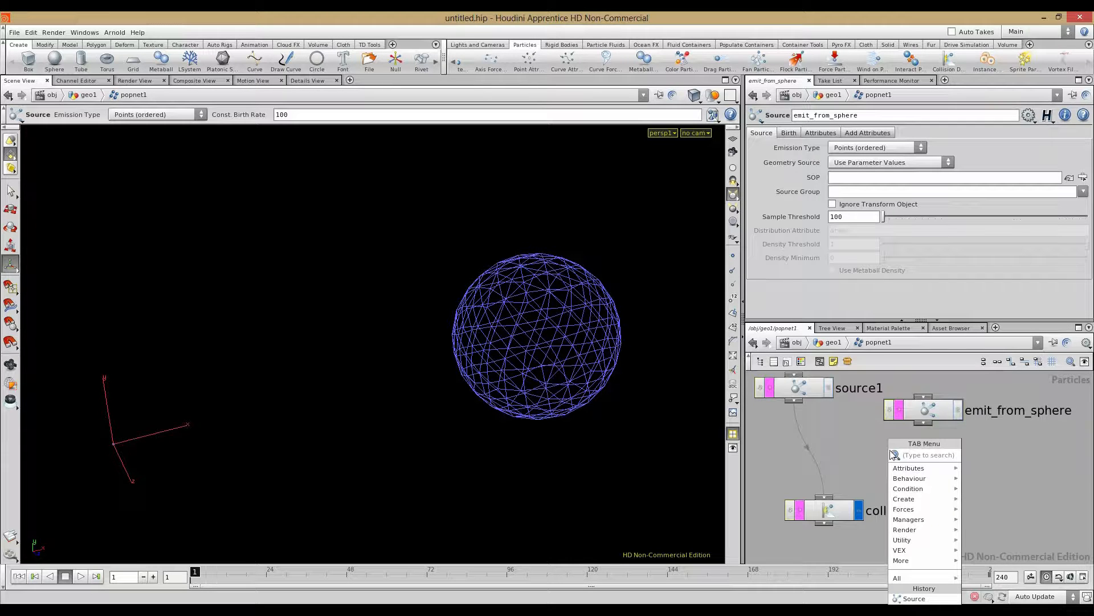
{"action": "mouse_move", "coordinate": [911, 498]}
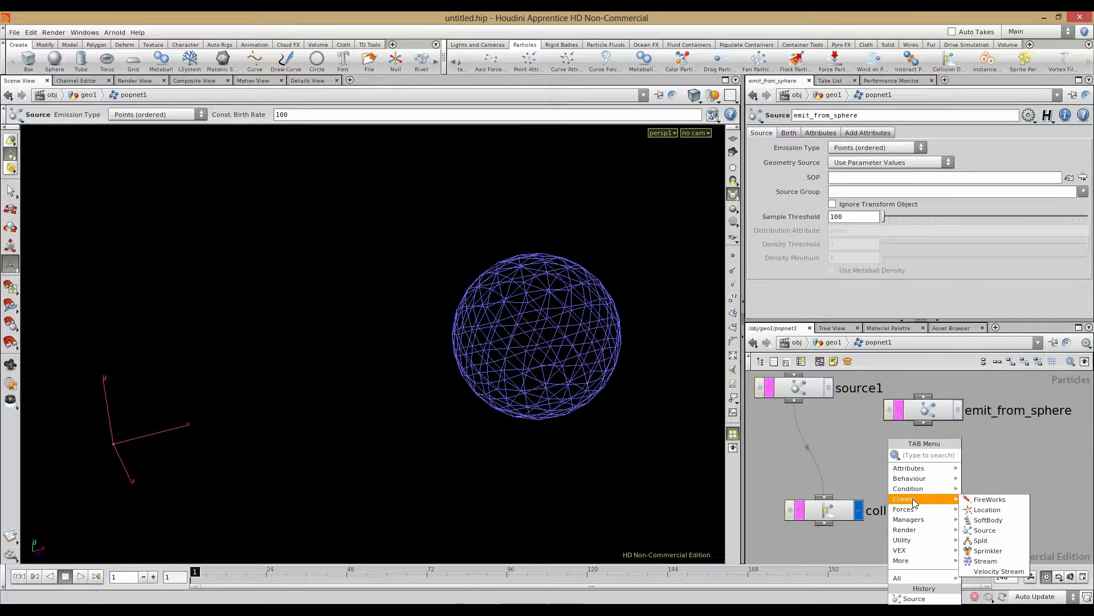
{"action": "mouse_move", "coordinate": [915, 540]}
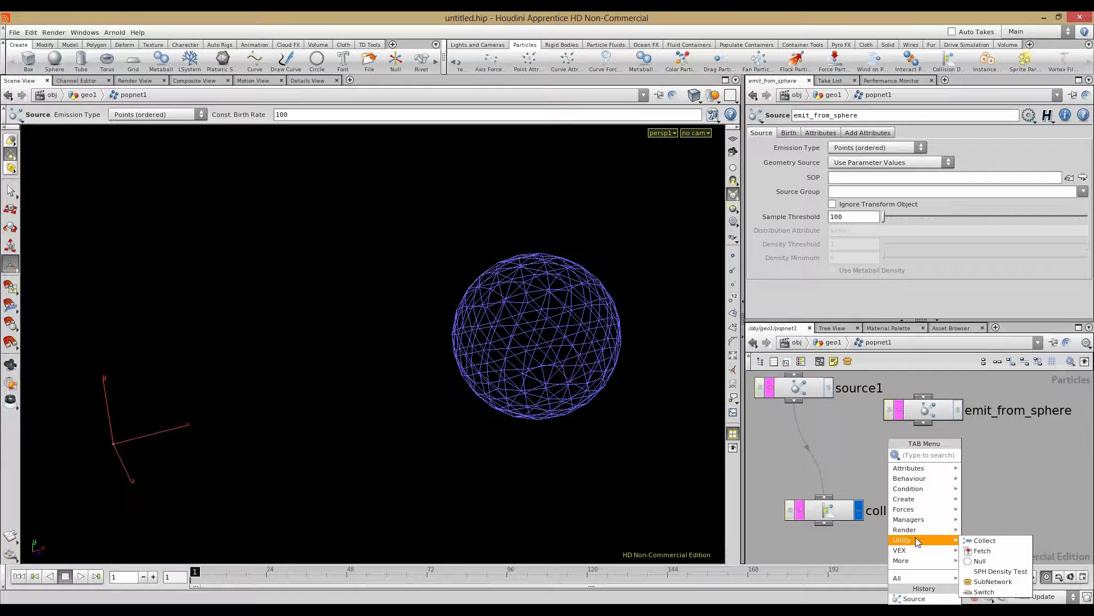
{"action": "left_click", "coordinate": [993, 541]}
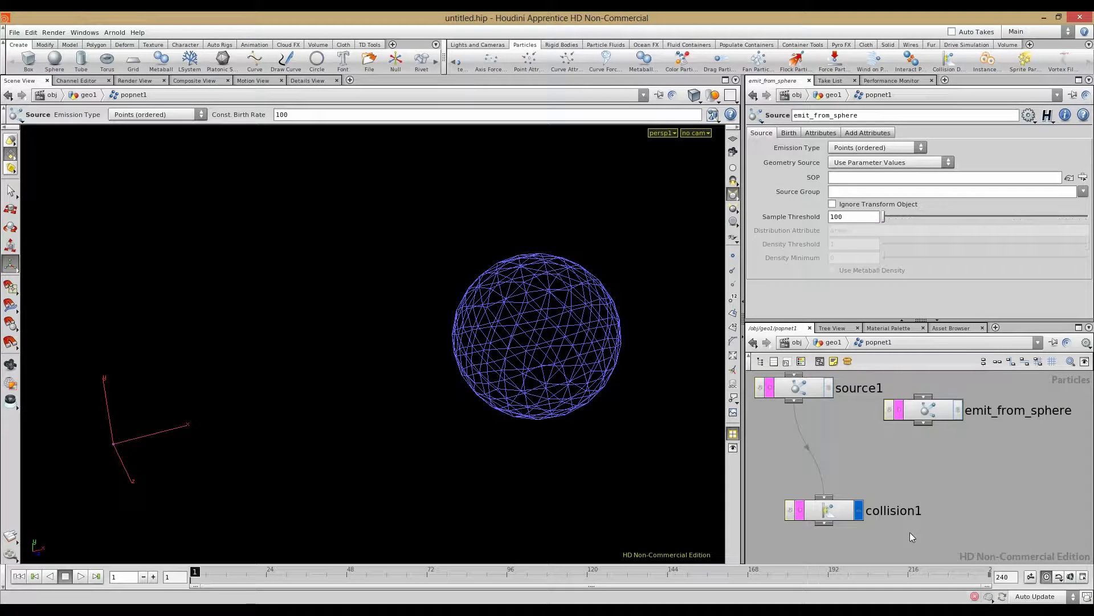
{"action": "left_click", "coordinate": [911, 529]}
{"action": "middle_click_drag", "start_coordinate": [903, 543], "coordinate": [899, 490]}
{"action": "left_click_drag", "start_coordinate": [924, 459], "coordinate": [895, 522]}
Step: Wire collision1 and emit_from_sphere into collect1 and make collect1 the displayed output
{"action": "left_click", "coordinate": [826, 468]}
{"action": "left_click", "coordinate": [896, 504]}
{"action": "scroll", "coordinate": [931, 477], "scroll_direction": "down", "scroll_amount": 3}
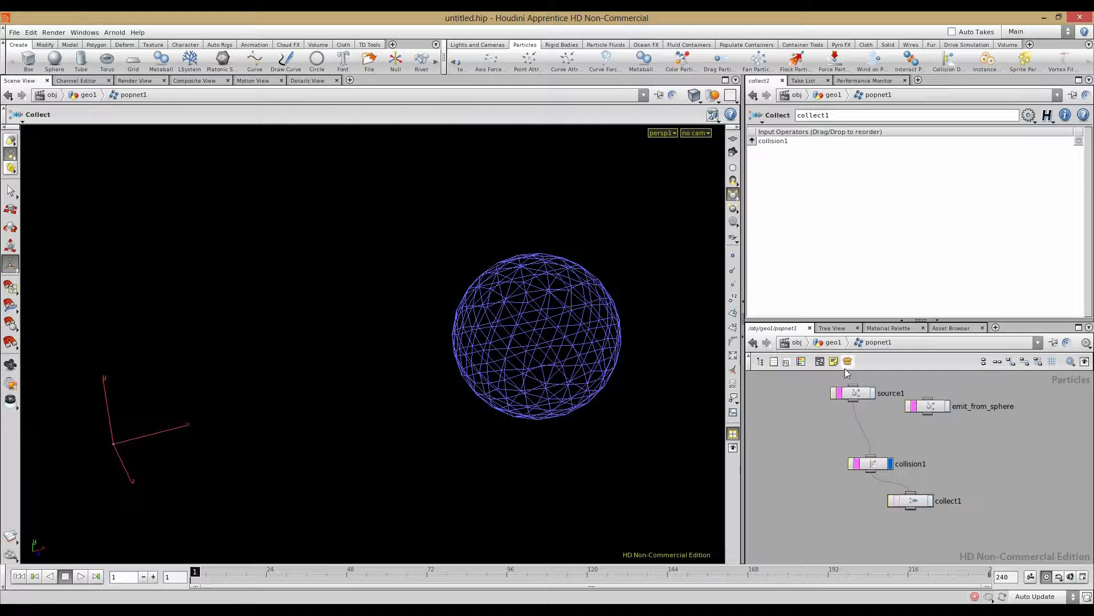
{"action": "left_click_drag", "start_coordinate": [928, 413], "coordinate": [912, 494]}
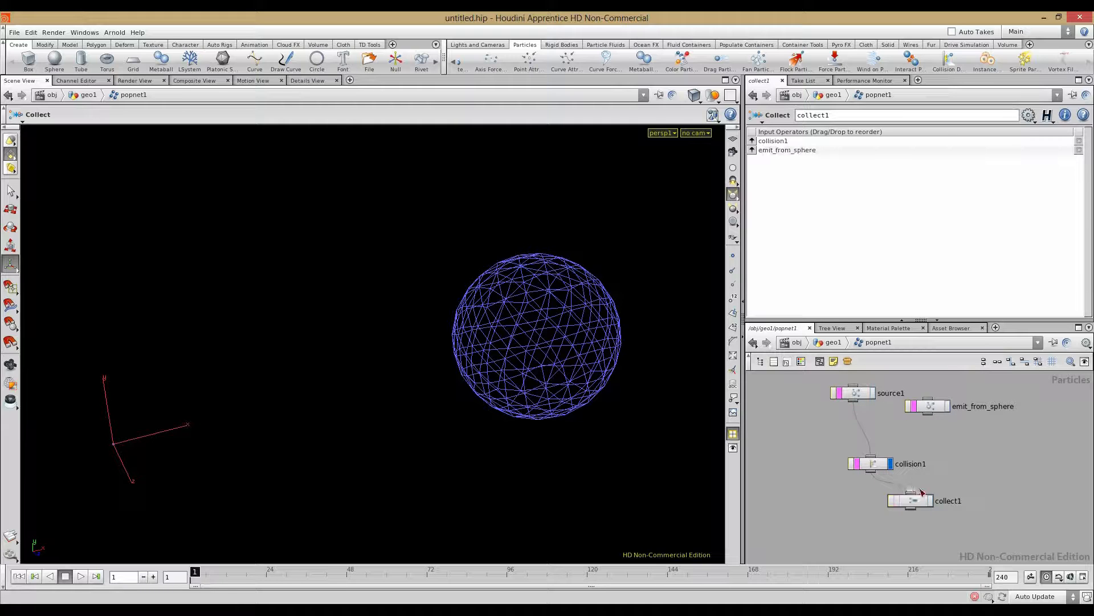
{"action": "left_click_drag", "start_coordinate": [816, 378], "coordinate": [872, 470]}
{"action": "left_click_drag", "start_coordinate": [872, 467], "coordinate": [821, 467]}
{"action": "left_click", "coordinate": [930, 500]}
{"action": "left_click", "coordinate": [911, 501]}
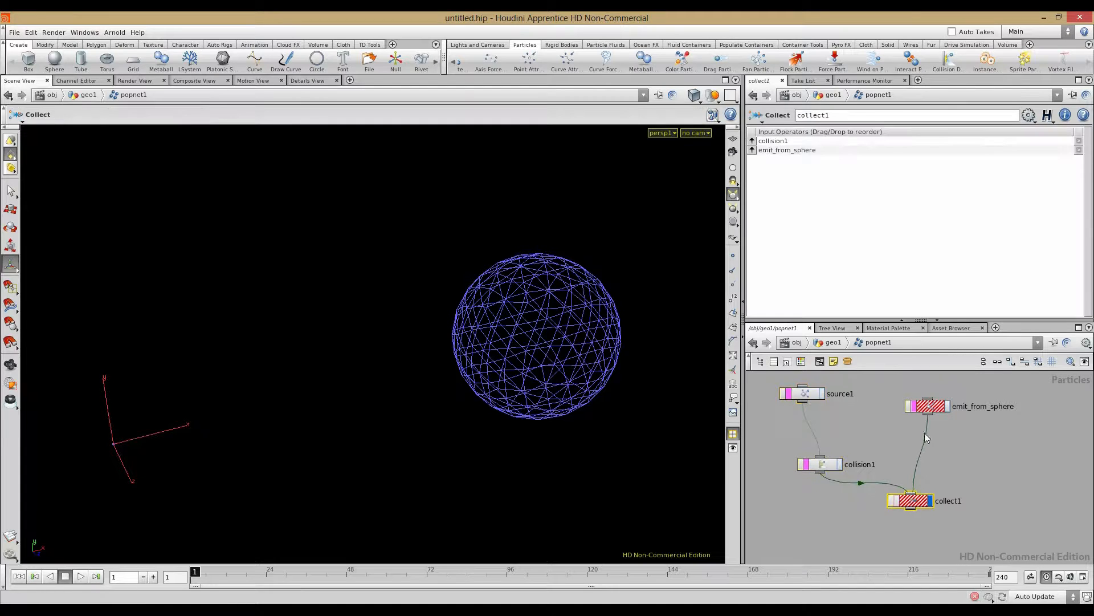
Step: Set emit_from_sphere to Use Second Context Geometry with Impulse Activation 0
{"action": "left_click", "coordinate": [922, 404]}
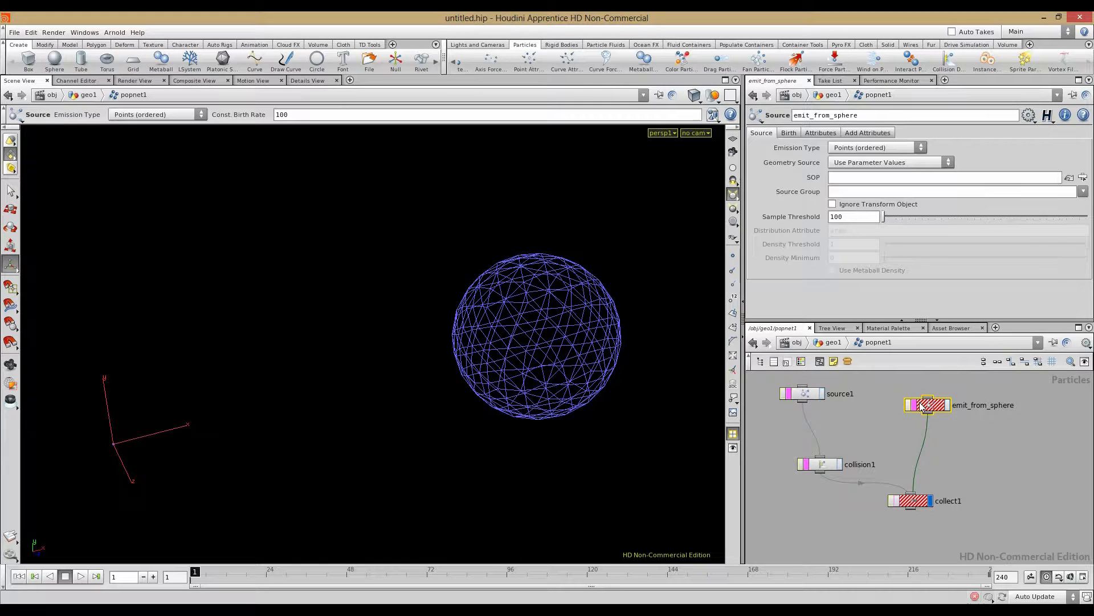
{"action": "left_click", "coordinate": [838, 163]}
{"action": "left_click", "coordinate": [872, 194]}
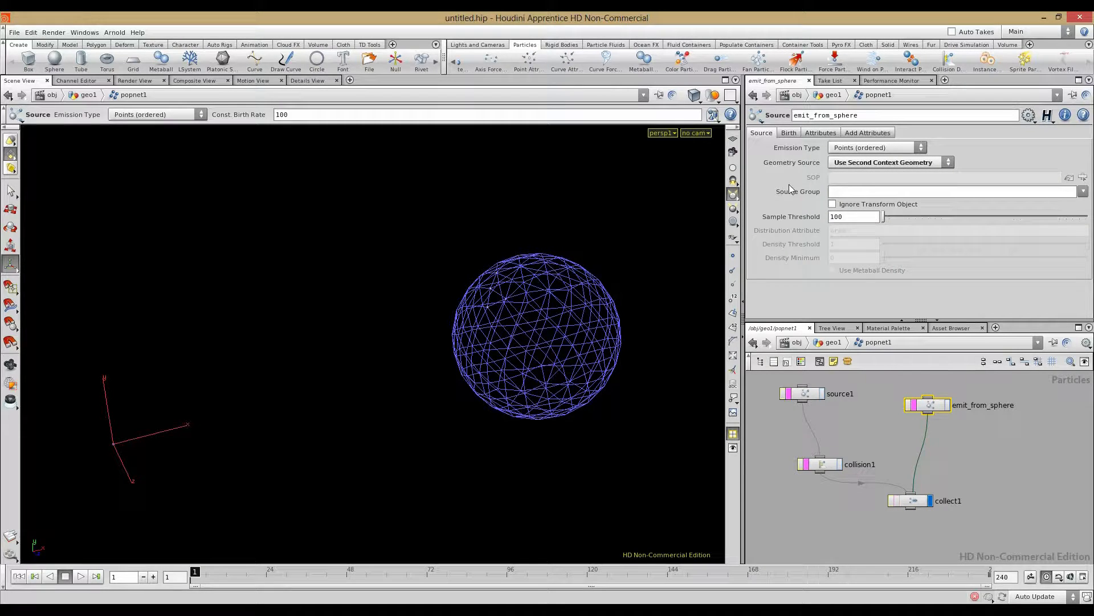
{"action": "left_click", "coordinate": [789, 132]}
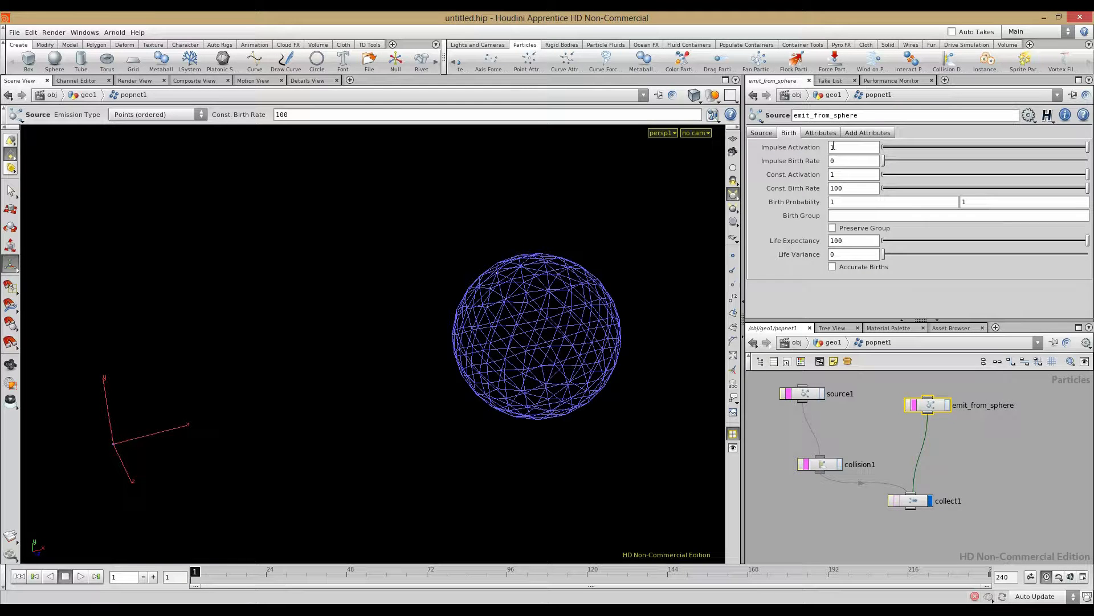
{"action": "type", "text": "0"}
{"action": "key", "text": "Return"}
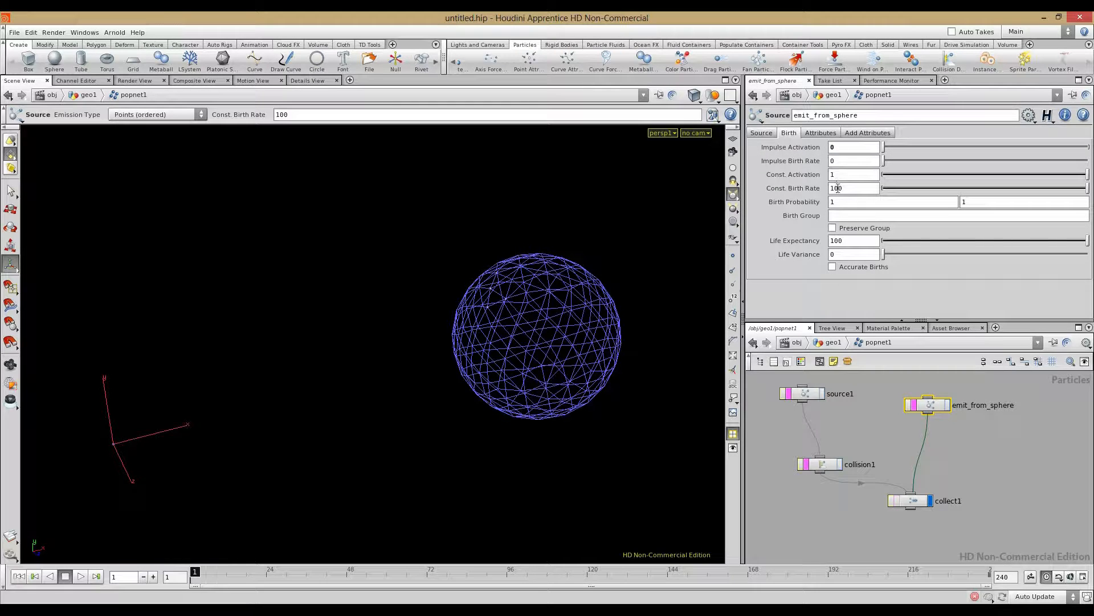
Step: Play the simulation to frame 50 and orbit around the particles and sphere
{"action": "left_click_drag", "start_coordinate": [861, 427], "coordinate": [855, 435]}
{"action": "left_click", "coordinate": [80, 576]}
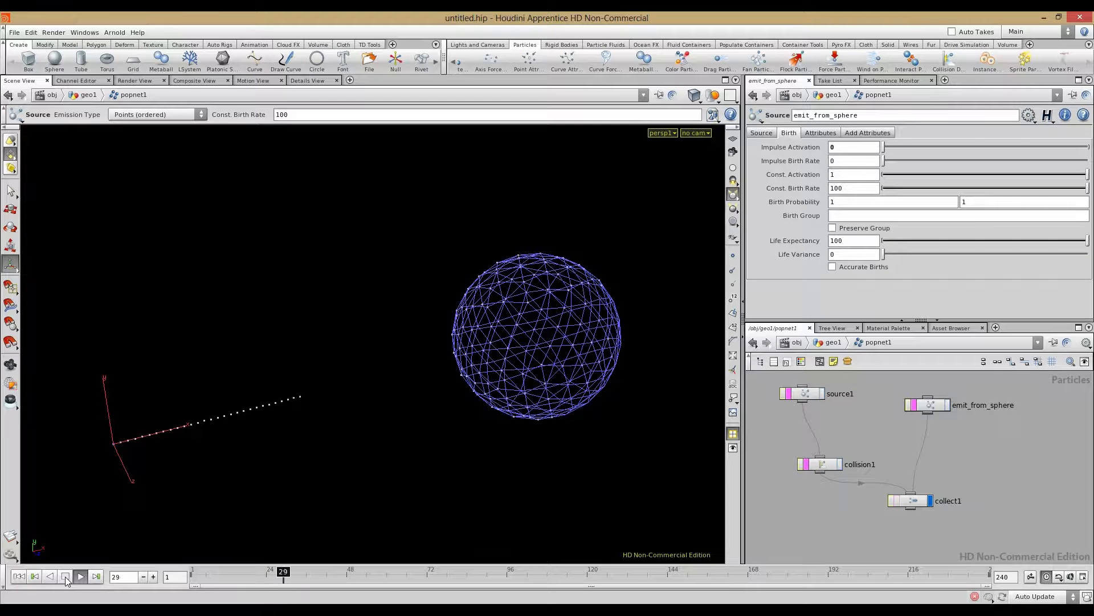
{"action": "left_click", "coordinate": [65, 577]}
{"action": "left_click_drag", "start_coordinate": [496, 410], "coordinate": [502, 367]}
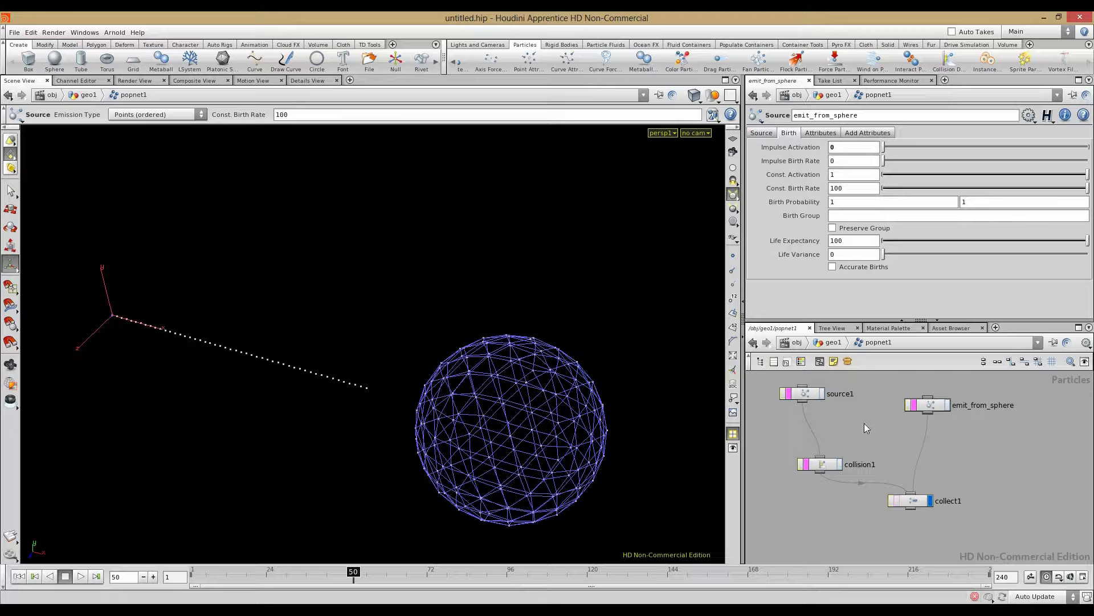
Step: Return to the geo1 network and move sphere1 up away from popnet1
{"action": "left_click", "coordinate": [832, 342]}
{"action": "middle_click_drag", "start_coordinate": [851, 408], "coordinate": [845, 408]}
{"action": "left_click_drag", "start_coordinate": [874, 455], "coordinate": [920, 396]}
Step: Add a Point node, point2, and insert it on the wire between sphere1 and popnet1
{"action": "middle_click_drag", "start_coordinate": [853, 439], "coordinate": [866, 454]}
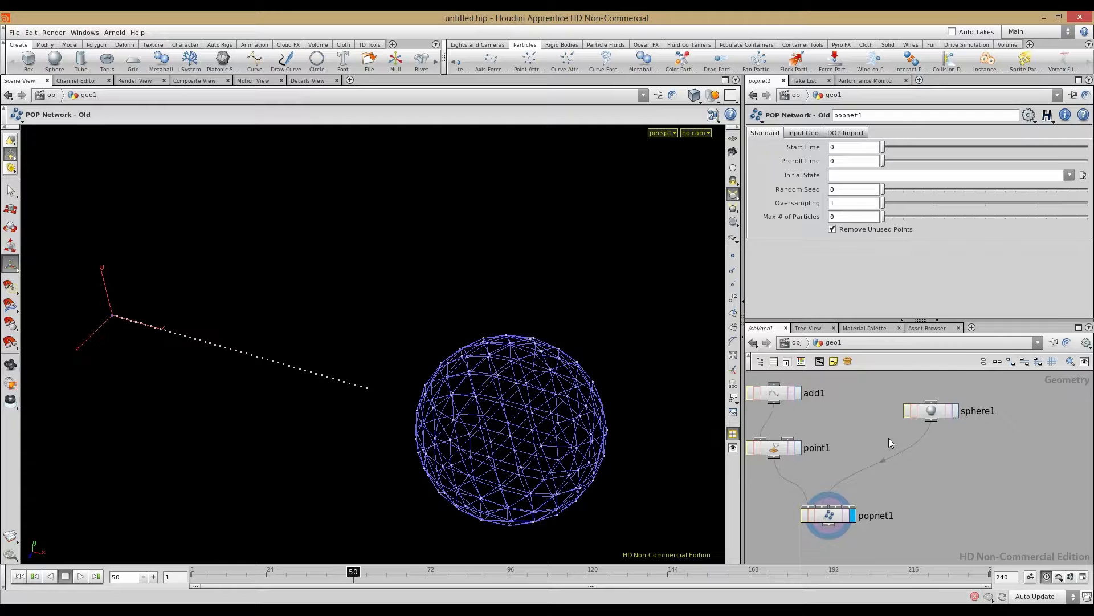
{"action": "key", "text": "Tab"}
{"action": "type", "text": "Point"}
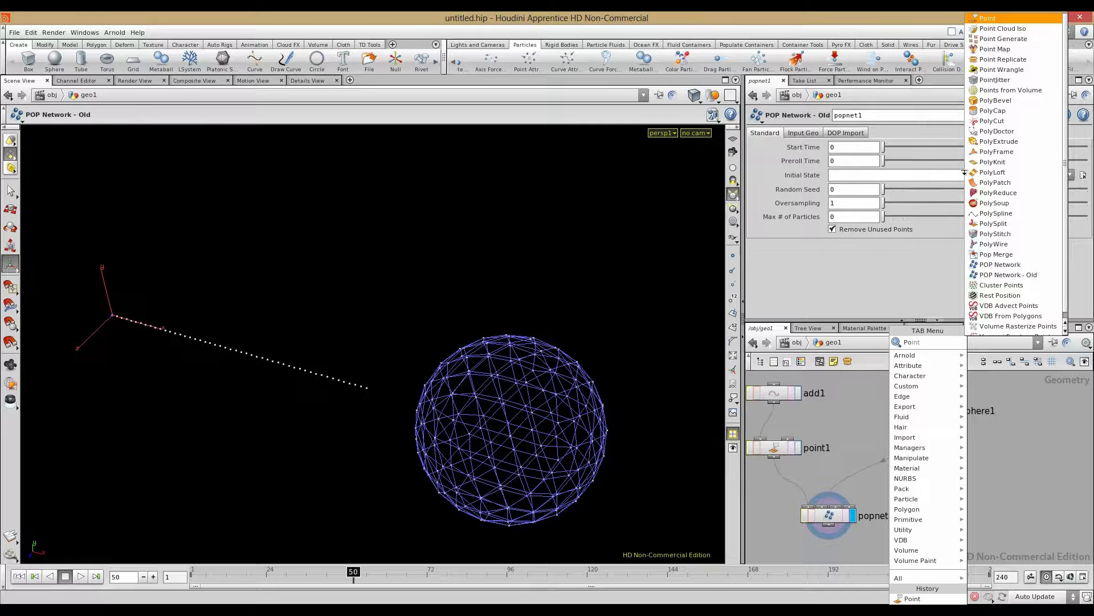
{"action": "left_click", "coordinate": [987, 20]}
{"action": "left_click", "coordinate": [997, 459]}
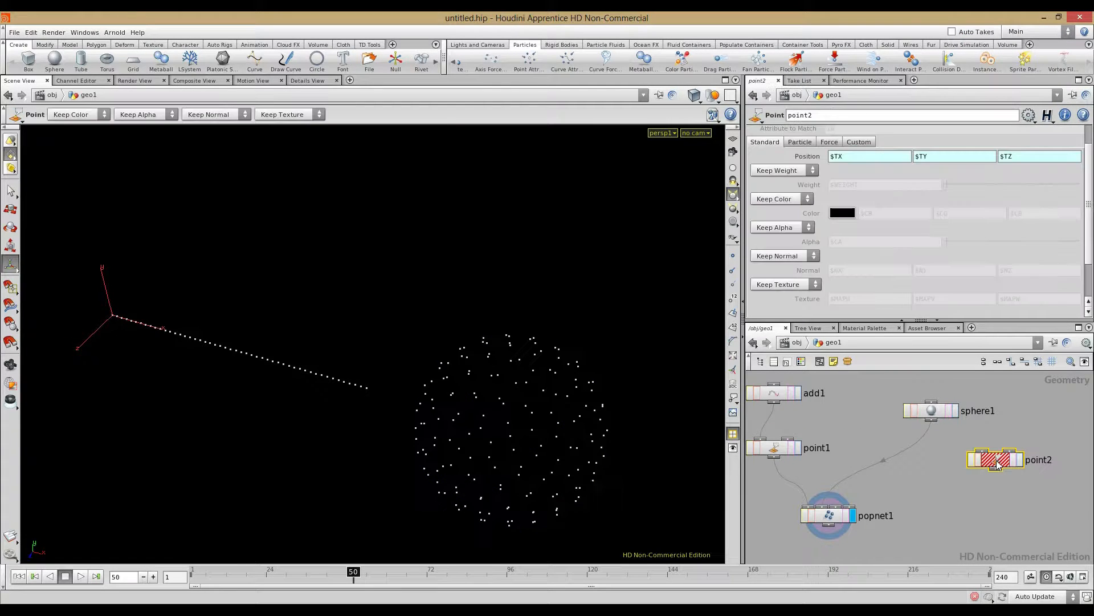
{"action": "left_click_drag", "start_coordinate": [997, 460], "coordinate": [902, 455]}
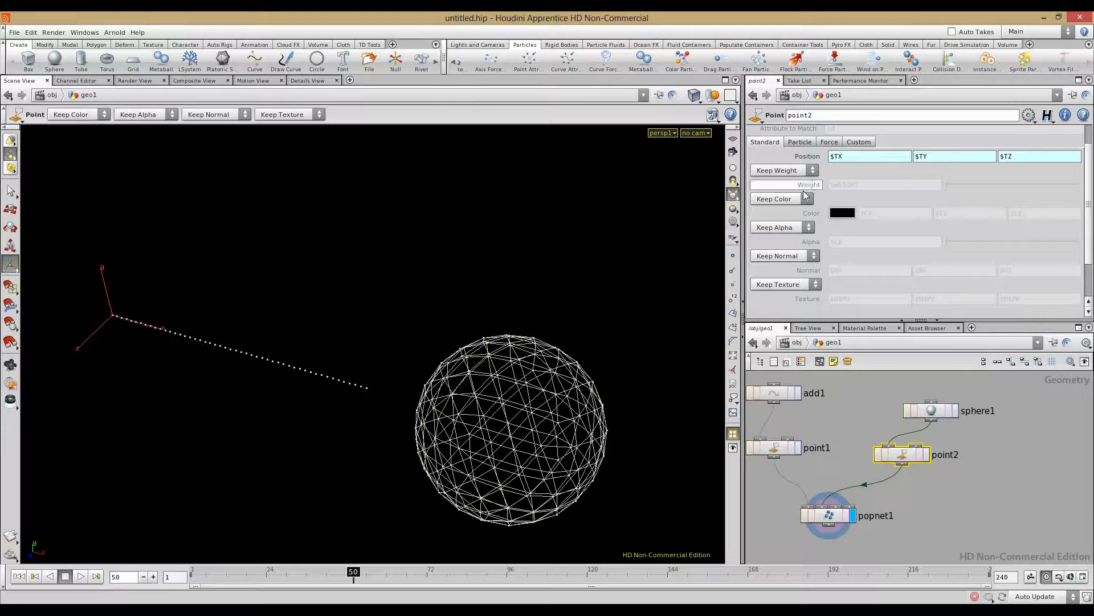
Step: Give point2 an added Normal attribute with plain values of 1, 0, 0
{"action": "left_click", "coordinate": [781, 256]}
{"action": "left_click", "coordinate": [779, 283]}
{"action": "right_click", "coordinate": [817, 276]}
{"action": "left_click", "coordinate": [829, 385]}
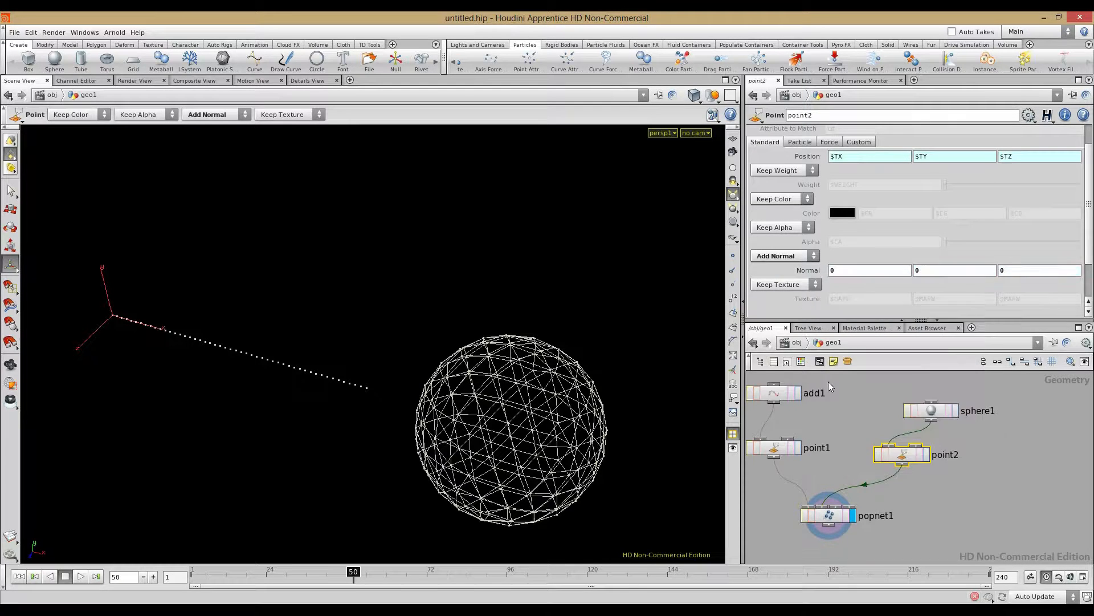
{"action": "left_click", "coordinate": [853, 269]}
{"action": "type", "text": "1"}
{"action": "key", "text": "Return"}
{"action": "left_click", "coordinate": [839, 448]}
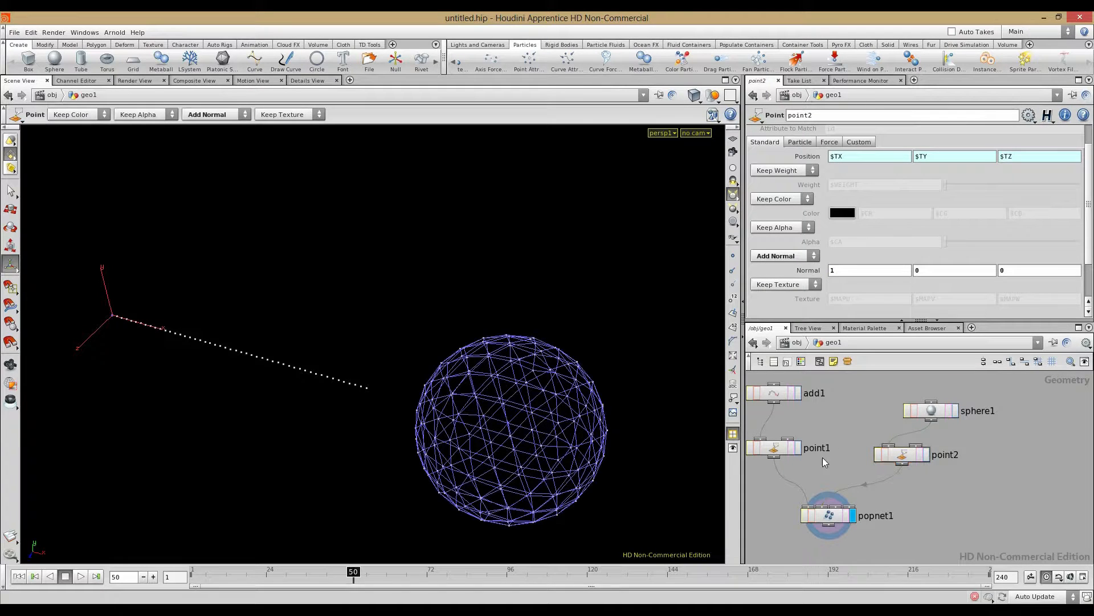
Step: Replay the burst, then change the Normal X value to -1 for normals of -1, 0, 0
{"action": "left_click", "coordinate": [18, 576]}
{"action": "left_click", "coordinate": [81, 576]}
{"action": "left_click", "coordinate": [67, 581]}
{"action": "left_click_drag", "start_coordinate": [290, 427], "coordinate": [359, 403], "text": "alt"}
{"action": "left_click", "coordinate": [843, 269]}
{"action": "left_click_drag", "start_coordinate": [843, 269], "coordinate": [761, 272]}
{"action": "type", "text": "-1"}
{"action": "key", "text": "Return"}
Step: Replay the simulation from frame 1 to check the burst, then go inside popnet1
{"action": "left_click", "coordinate": [18, 576]}
{"action": "left_click", "coordinate": [80, 576]}
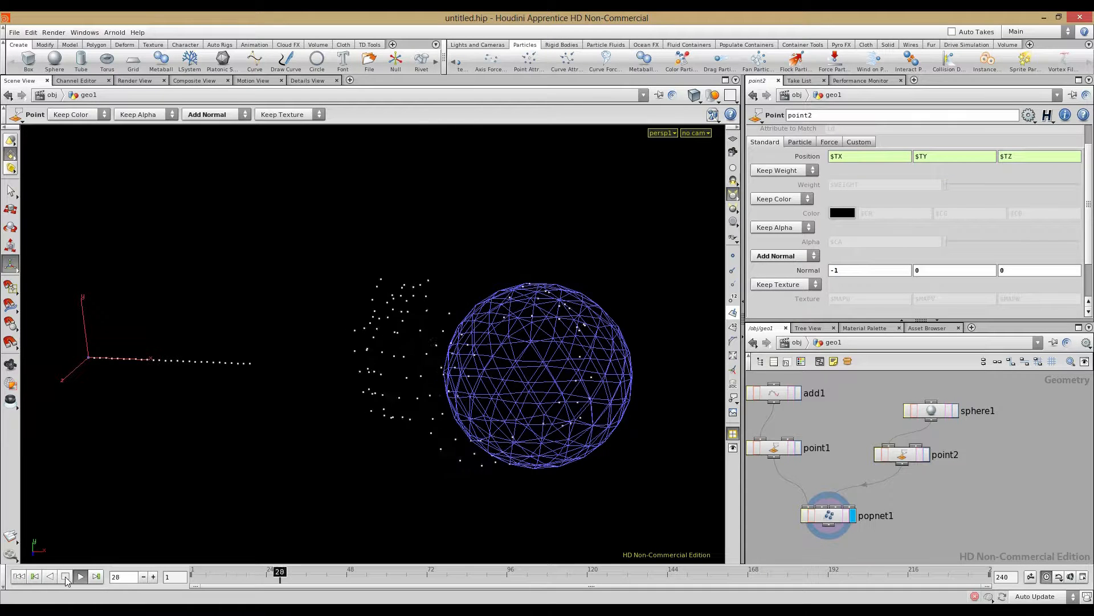
{"action": "left_click", "coordinate": [66, 576]}
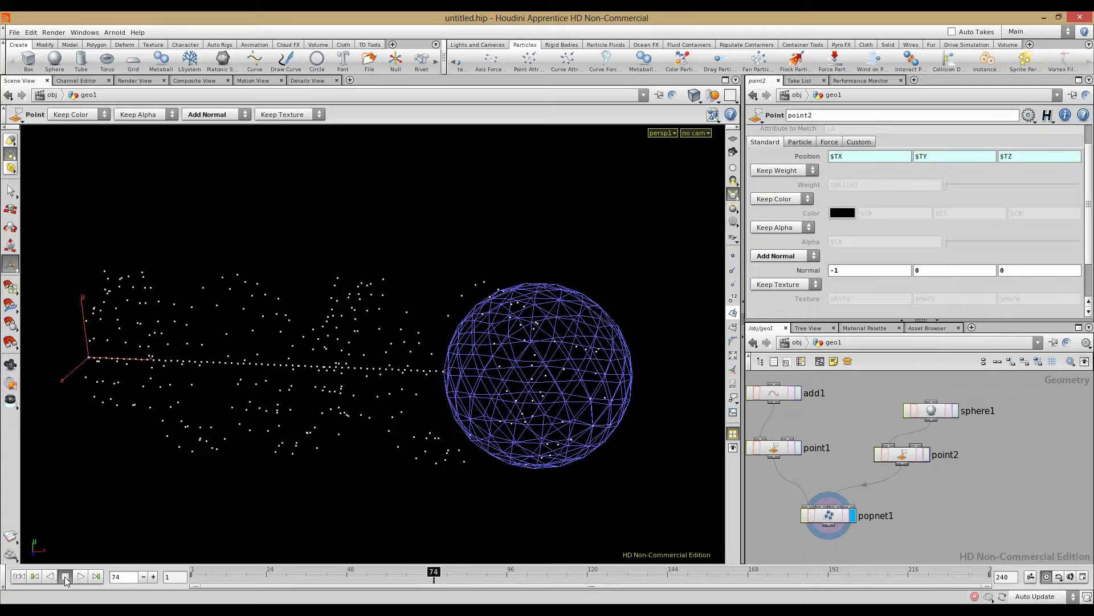
{"action": "left_click", "coordinate": [19, 576]}
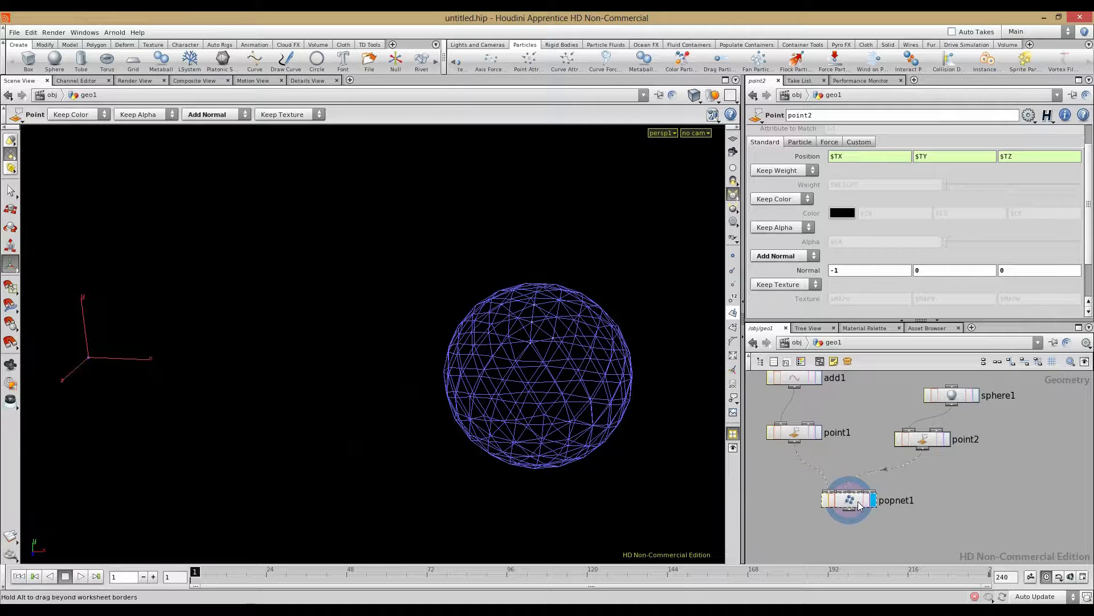
{"action": "double_click", "coordinate": [857, 501]}
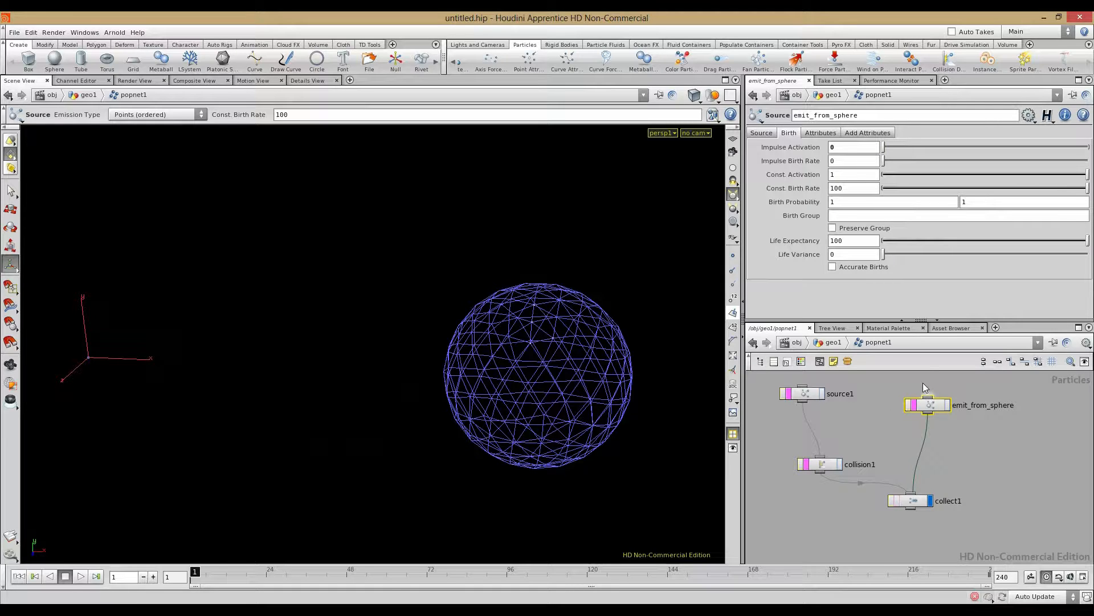
Step: Start a popevent(" expression in emit_from_sphere's Const. Activation field
{"action": "left_click", "coordinate": [863, 172]}
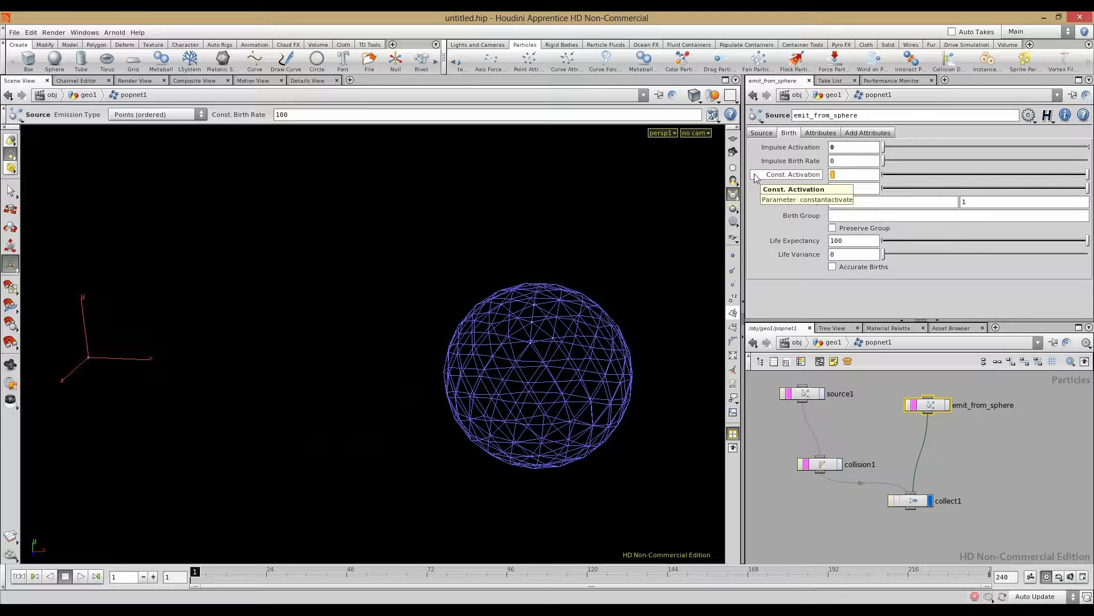
{"action": "type", "text": "pop"}
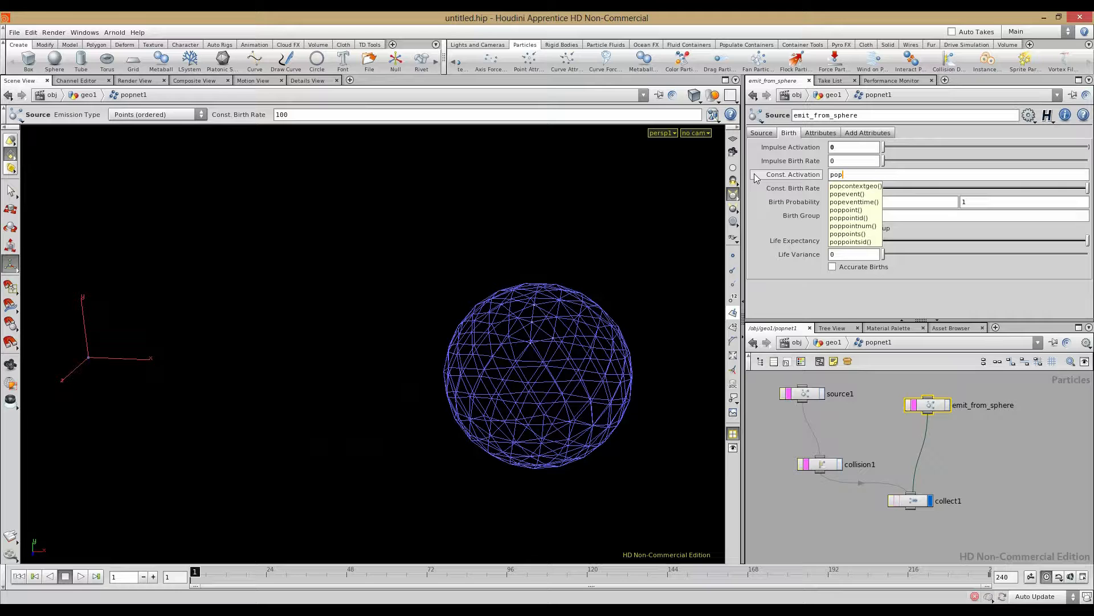
{"action": "key", "text": "Down"}
{"action": "key", "text": "Down"}
{"action": "key", "text": "Return"}
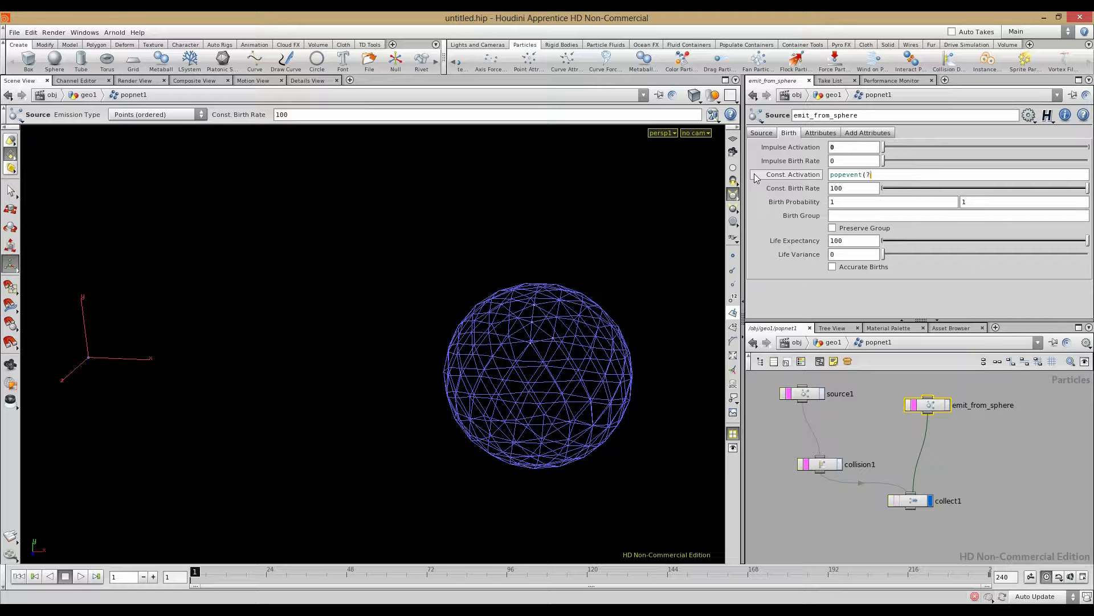
{"action": "type", "text": "\""}
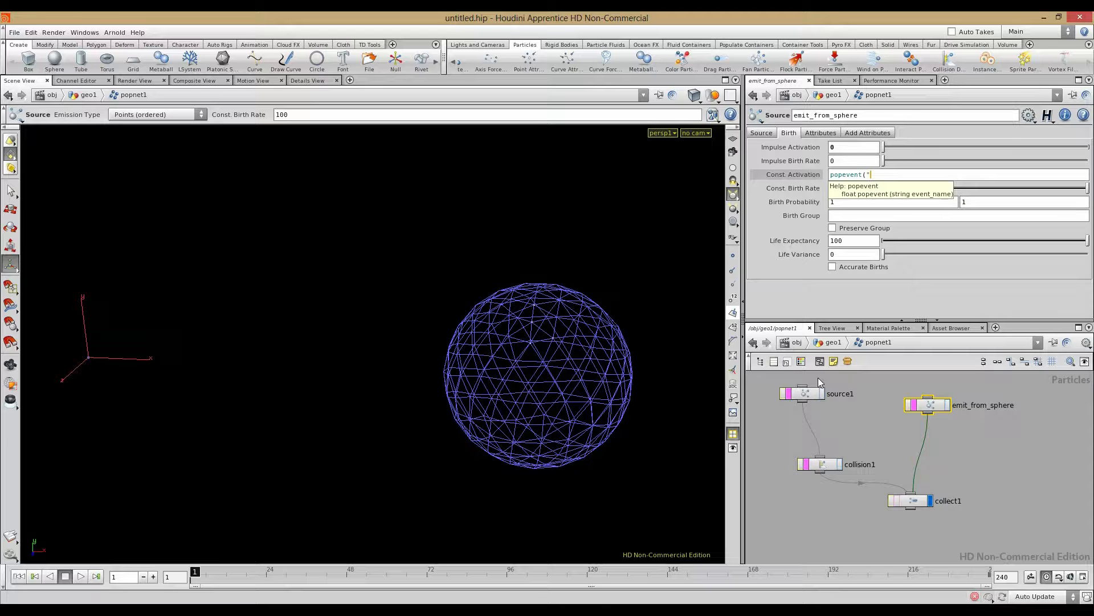
{"action": "left_click", "coordinate": [804, 393]}
Step: Copy hitevent from collision1's Collision Event and complete Const. Activation as popevent("hitevent")
{"action": "left_click", "coordinate": [820, 464]}
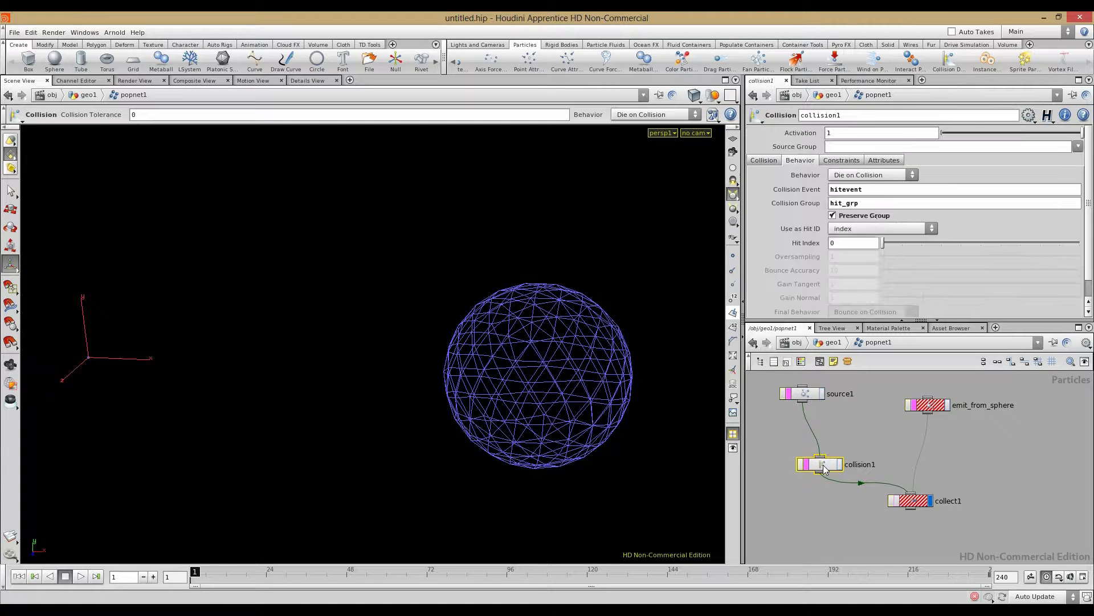
{"action": "left_click_drag", "start_coordinate": [833, 189], "coordinate": [754, 197]}
{"action": "key", "text": "ctrl+c"}
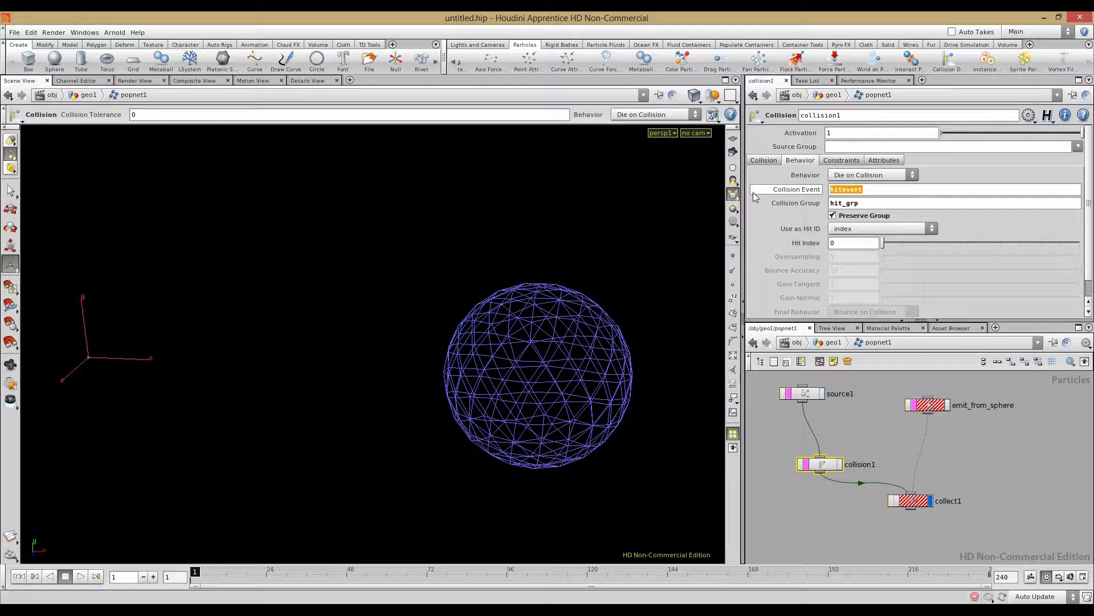
{"action": "left_click", "coordinate": [941, 406]}
{"action": "left_click", "coordinate": [887, 176]}
{"action": "key", "text": "ctrl+v"}
{"action": "type", "text": "\""}
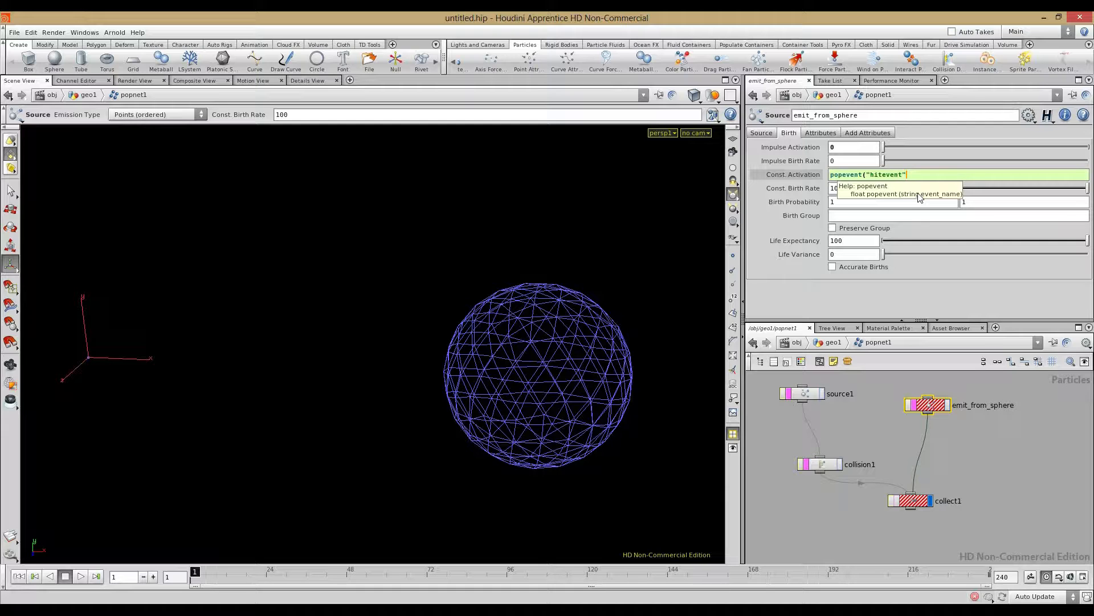
{"action": "type", "text": ")"}
{"action": "key", "text": "Return"}
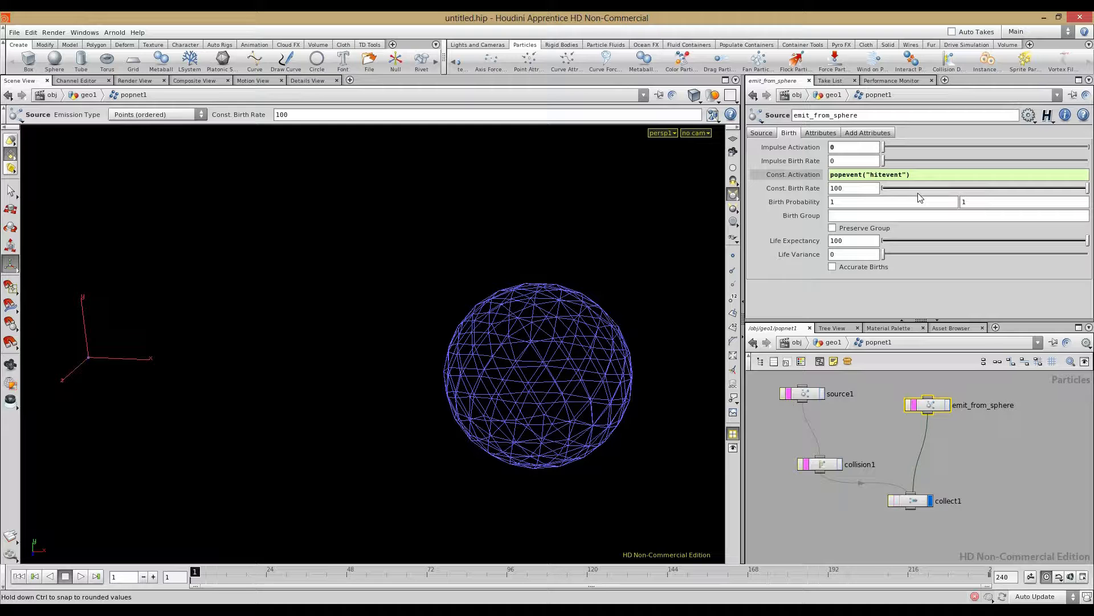
{"action": "left_click", "coordinate": [793, 175]}
Step: Step through the first hits, then play to frame 139 and orbit to inspect the spray
{"action": "left_click", "coordinate": [868, 409]}
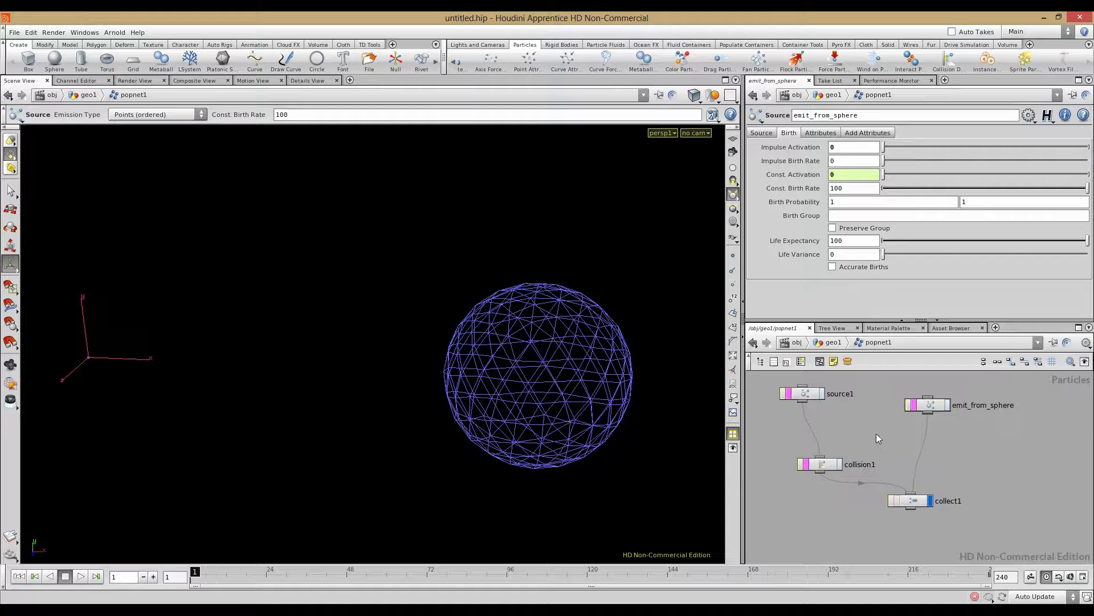
{"action": "left_click", "coordinate": [64, 578]}
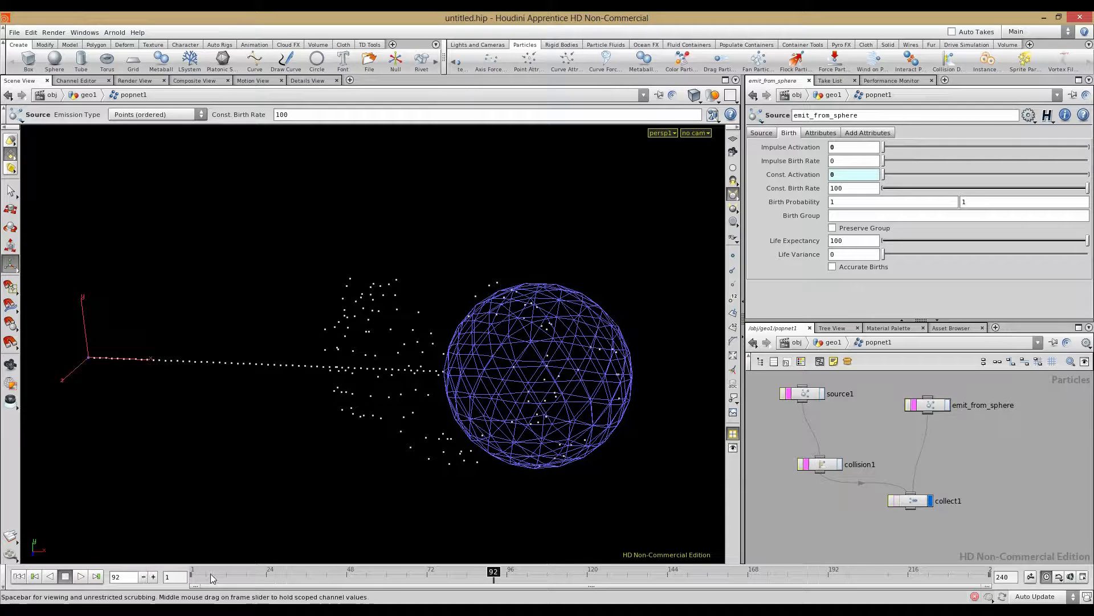
{"action": "left_click_drag", "start_coordinate": [192, 572], "coordinate": [380, 573]}
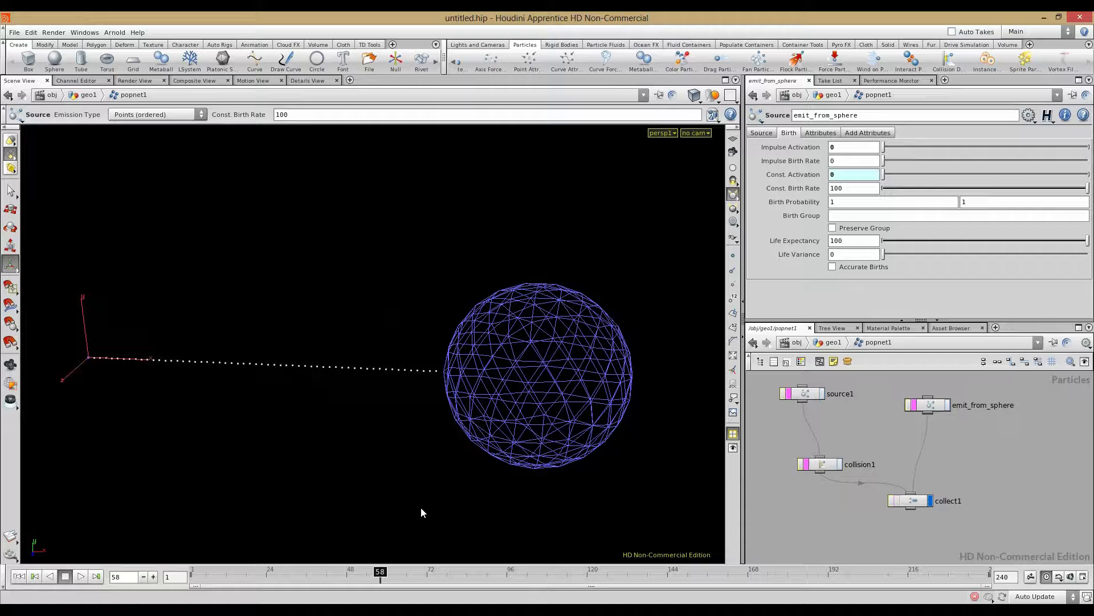
{"action": "left_click", "coordinate": [153, 577]}
{"action": "left_click", "coordinate": [154, 577]}
{"action": "left_click", "coordinate": [154, 577]}
{"action": "left_click", "coordinate": [154, 577]}
{"action": "left_click", "coordinate": [154, 577]}
{"action": "left_click_drag", "start_coordinate": [494, 399], "coordinate": [579, 375]}
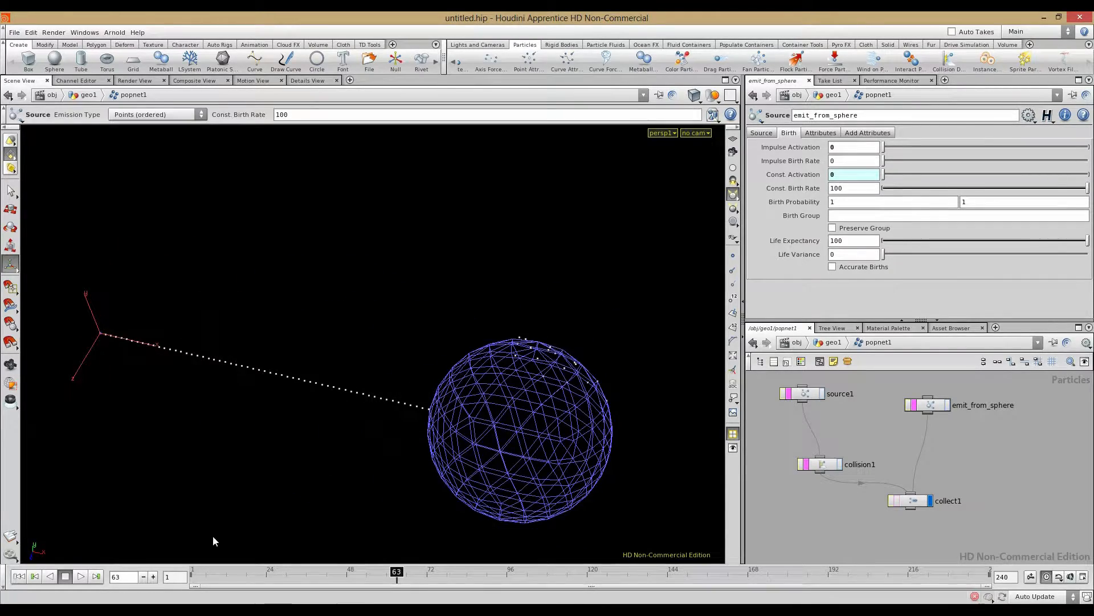
{"action": "left_click", "coordinate": [80, 577]}
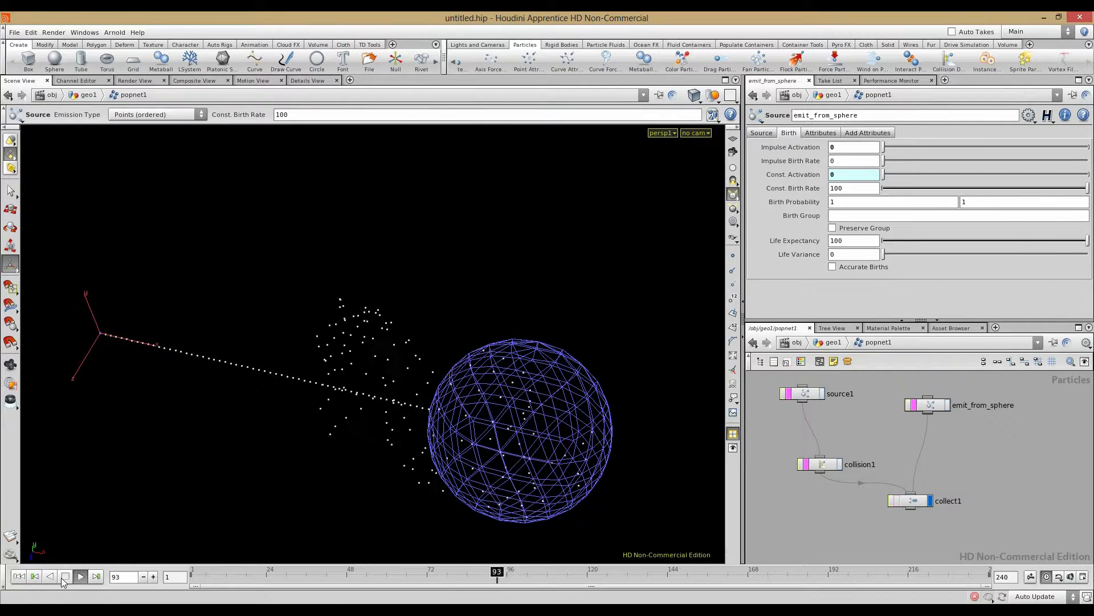
{"action": "left_click", "coordinate": [65, 577]}
{"action": "left_click_drag", "start_coordinate": [251, 433], "coordinate": [303, 460]}
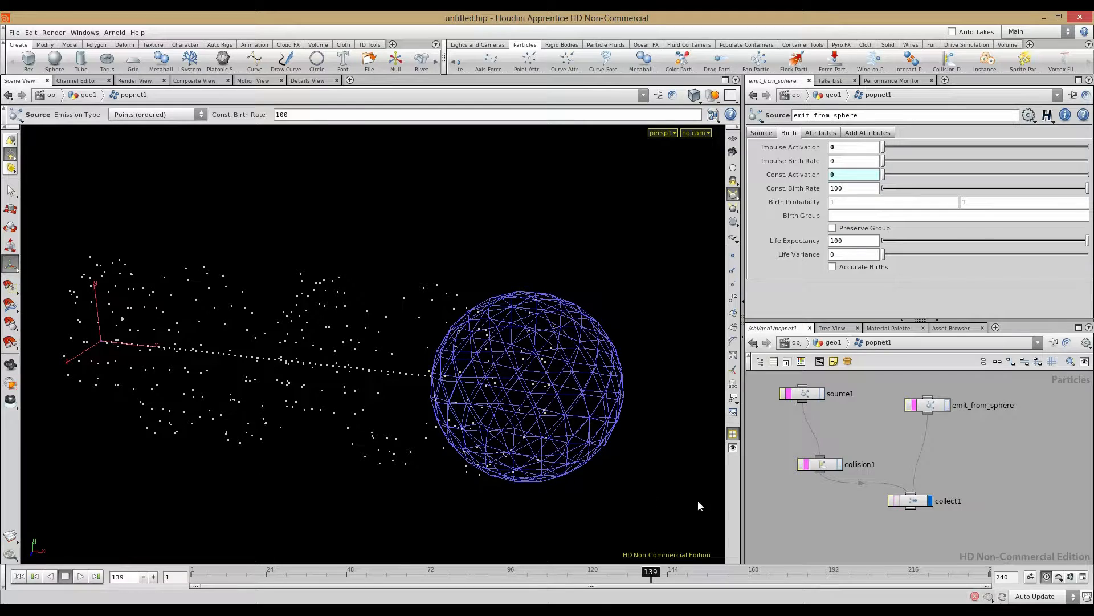
Step: Add a Curl Noise node after emit_from_sphere, feeding collect1
{"action": "key", "text": "Tab"}
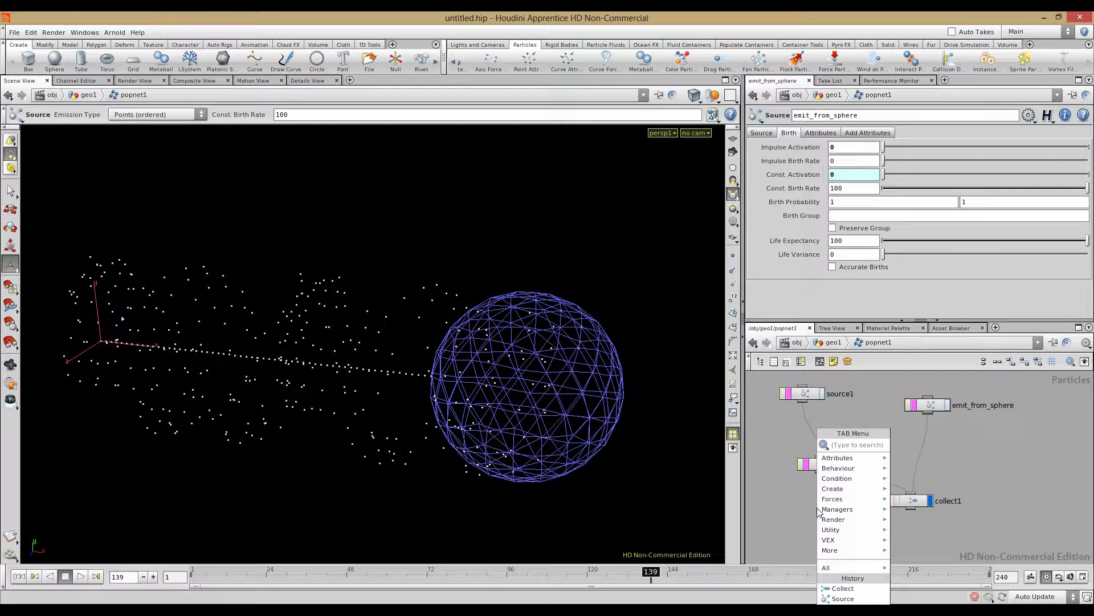
{"action": "mouse_move", "coordinate": [819, 511]}
{"action": "left_click", "coordinate": [918, 475]}
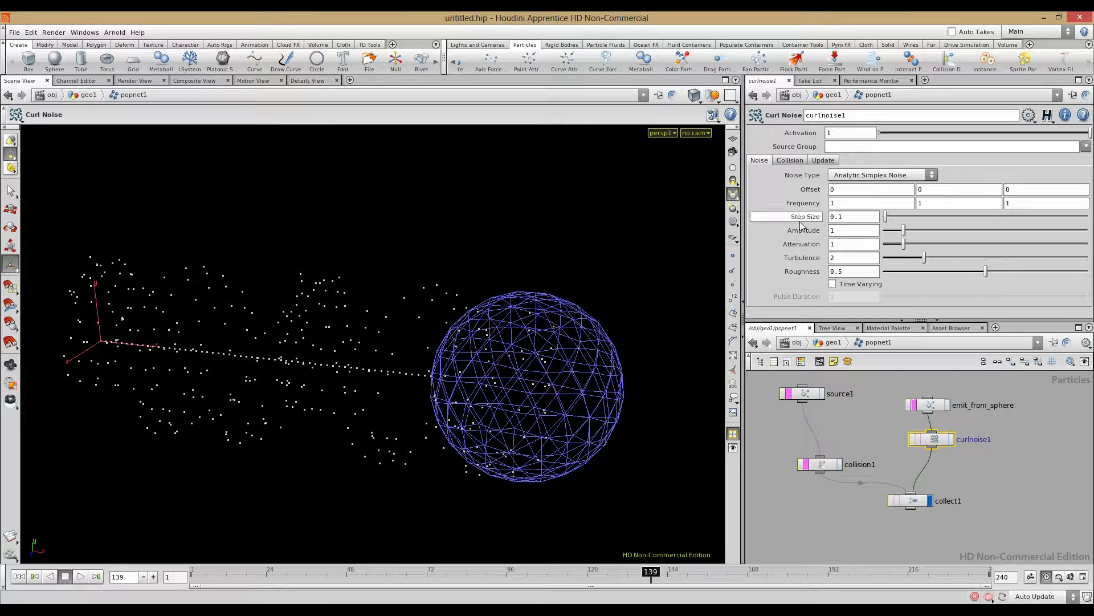
Step: Replay the simulation from frame 1 to see the wider spray, then select emit_from_sphere
{"action": "left_click", "coordinate": [18, 576]}
{"action": "left_click", "coordinate": [80, 576]}
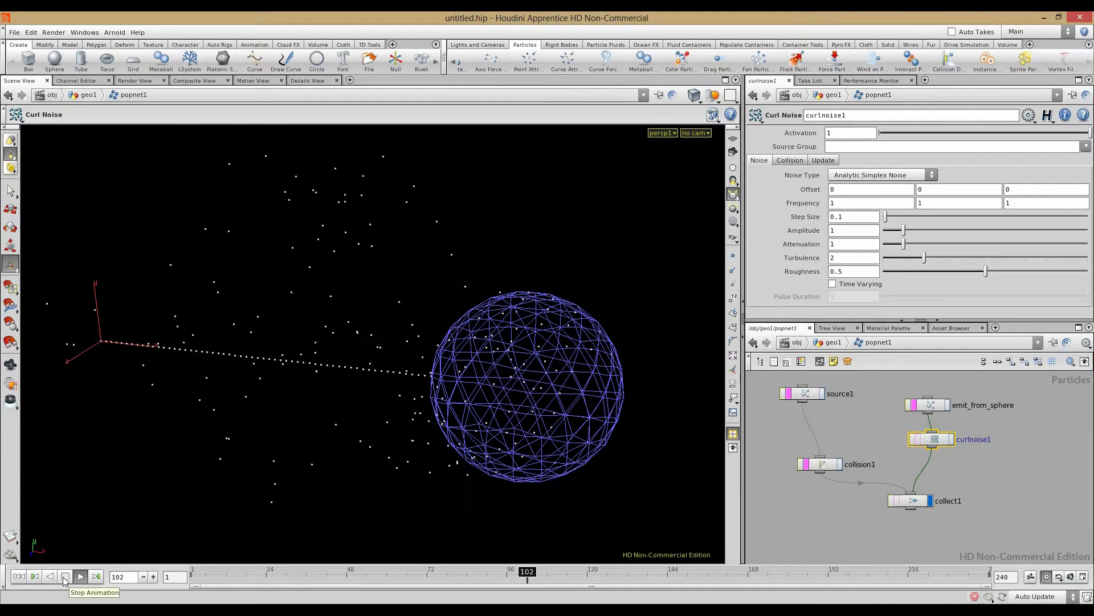
{"action": "left_click", "coordinate": [64, 577]}
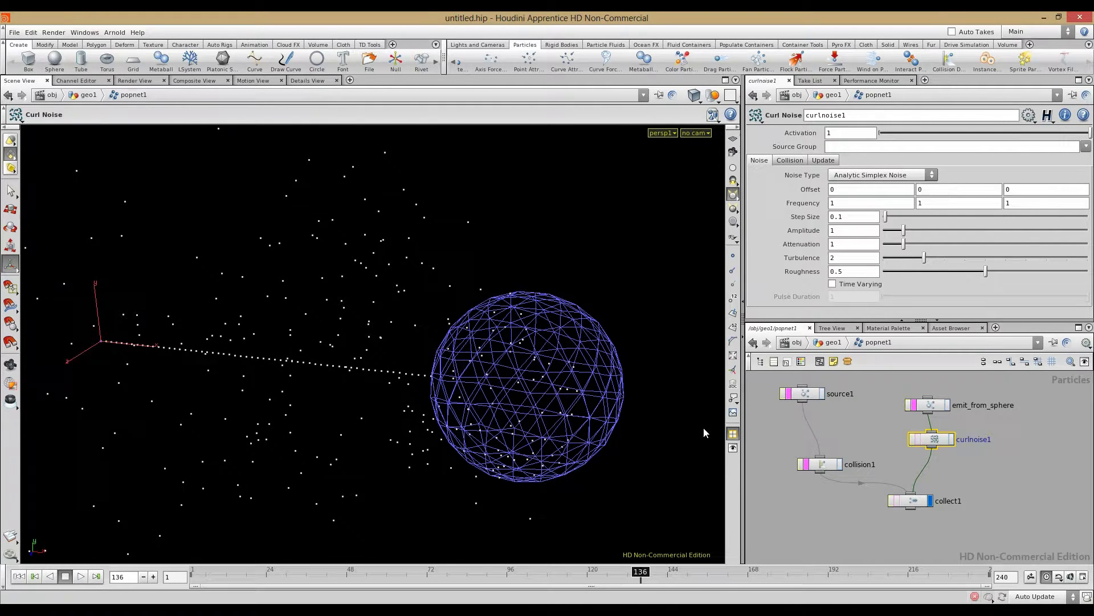
{"action": "left_click", "coordinate": [941, 402]}
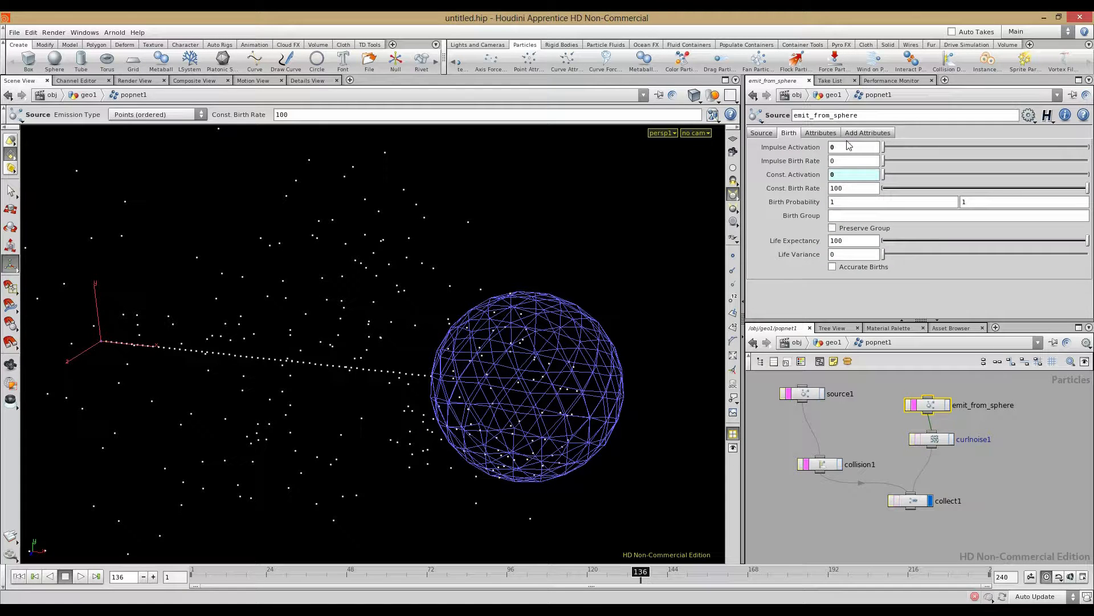
Step: Move popevent("hitevent") from Const. Activation to Impulse Activation and set Impulse Birth Rate to 5000
{"action": "type", "text": "popevent(\"hitevent\")"}
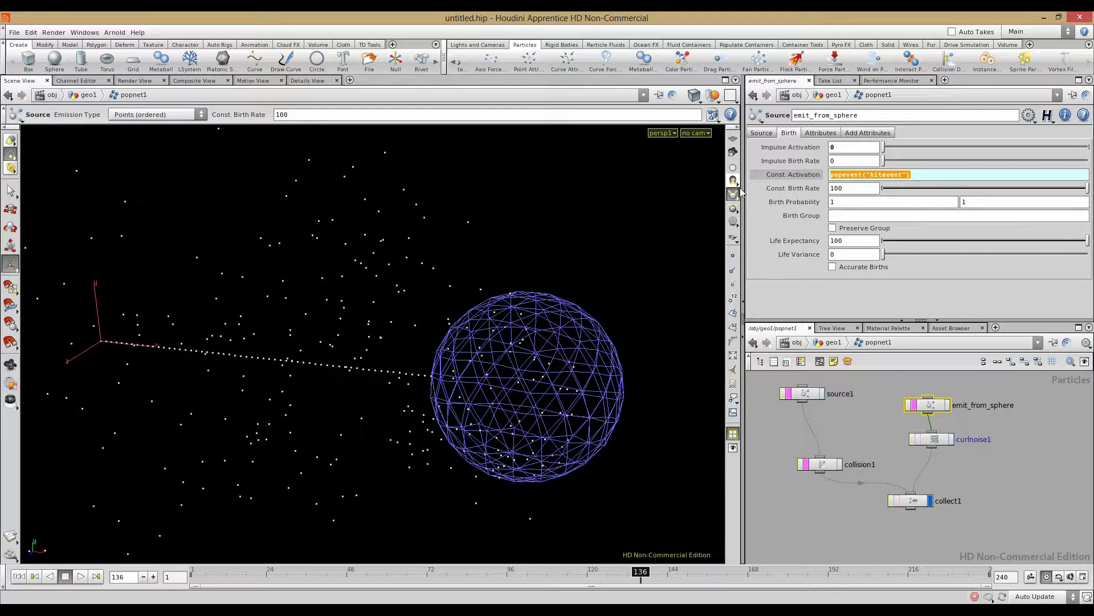
{"action": "key", "text": "BackSpace"}
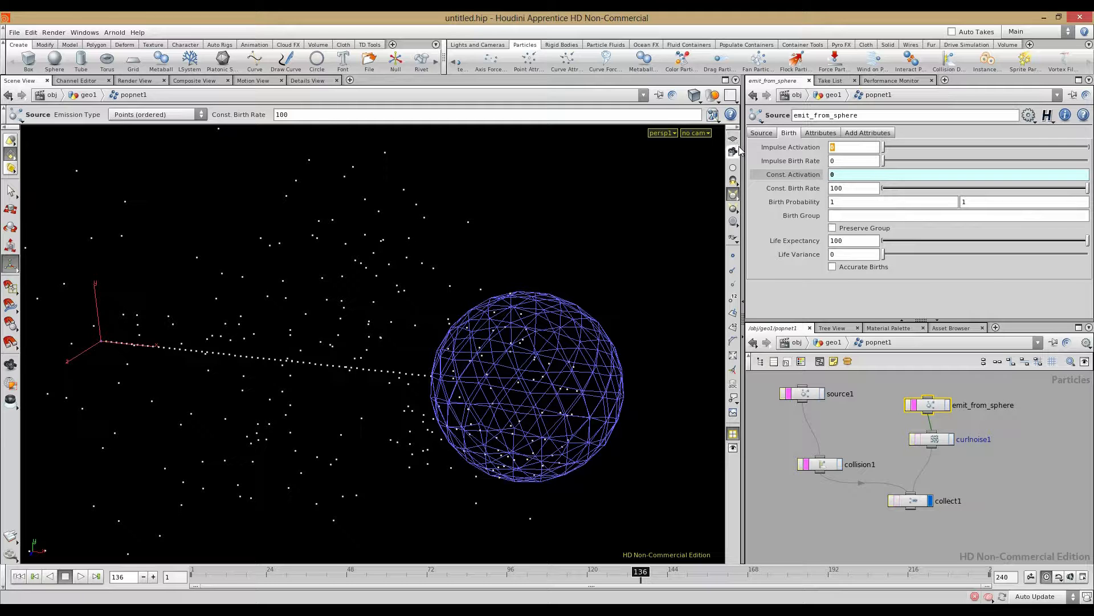
{"action": "type", "text": "popevent(\"hitevent\")"}
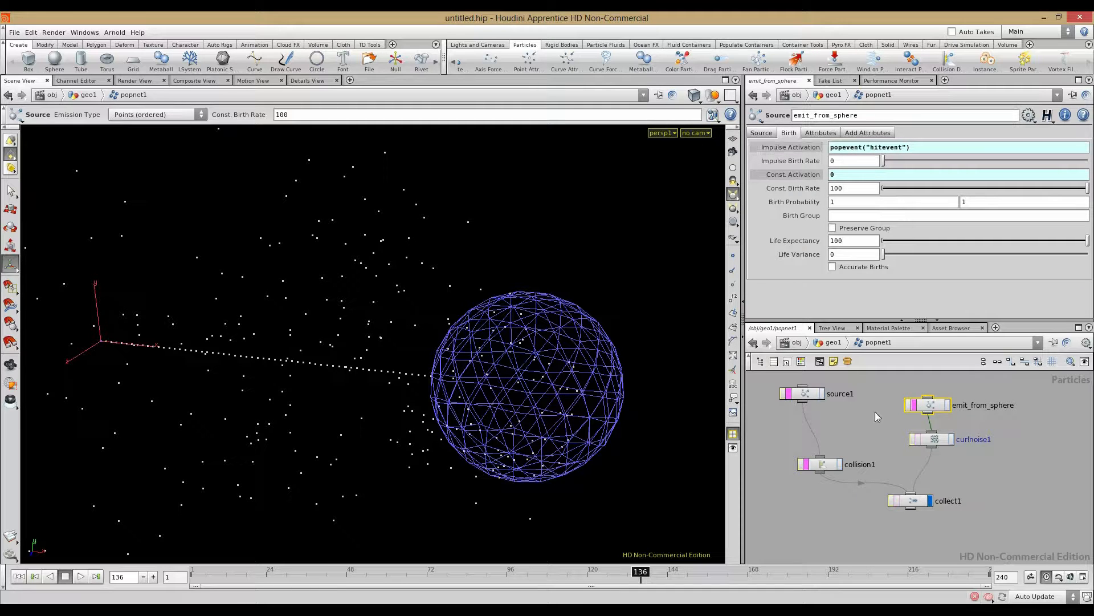
{"action": "left_click", "coordinate": [816, 150]}
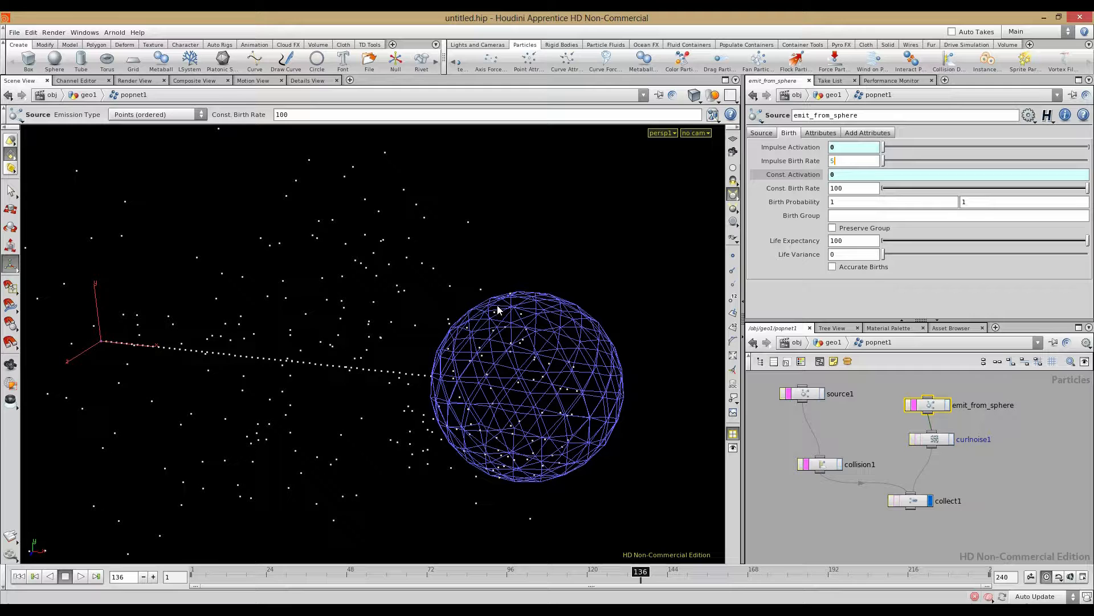
{"action": "key", "text": "Return"}
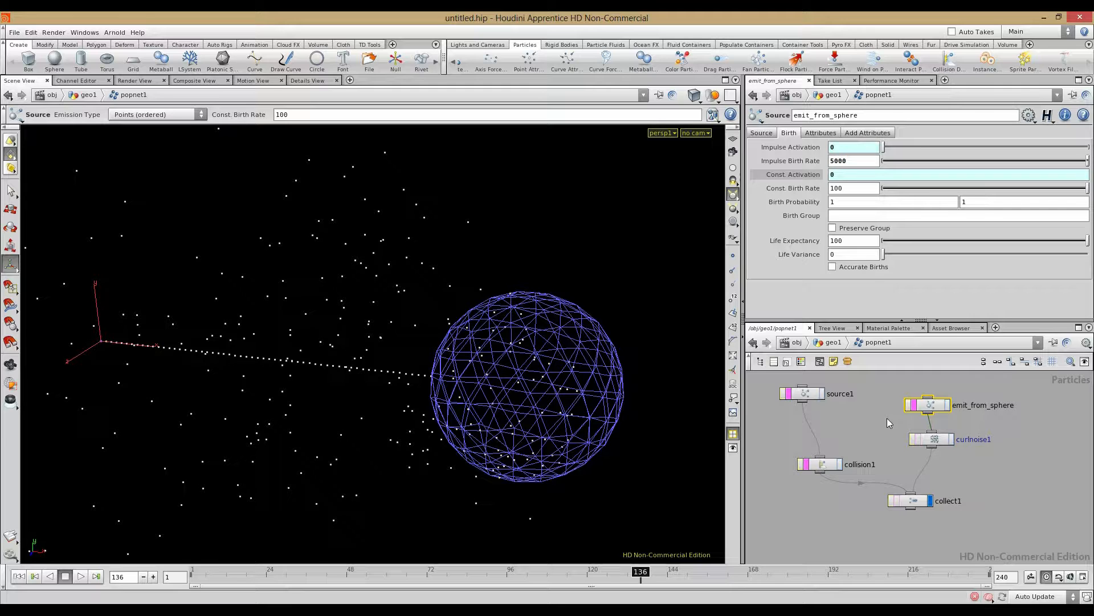
{"action": "left_click", "coordinate": [19, 576]}
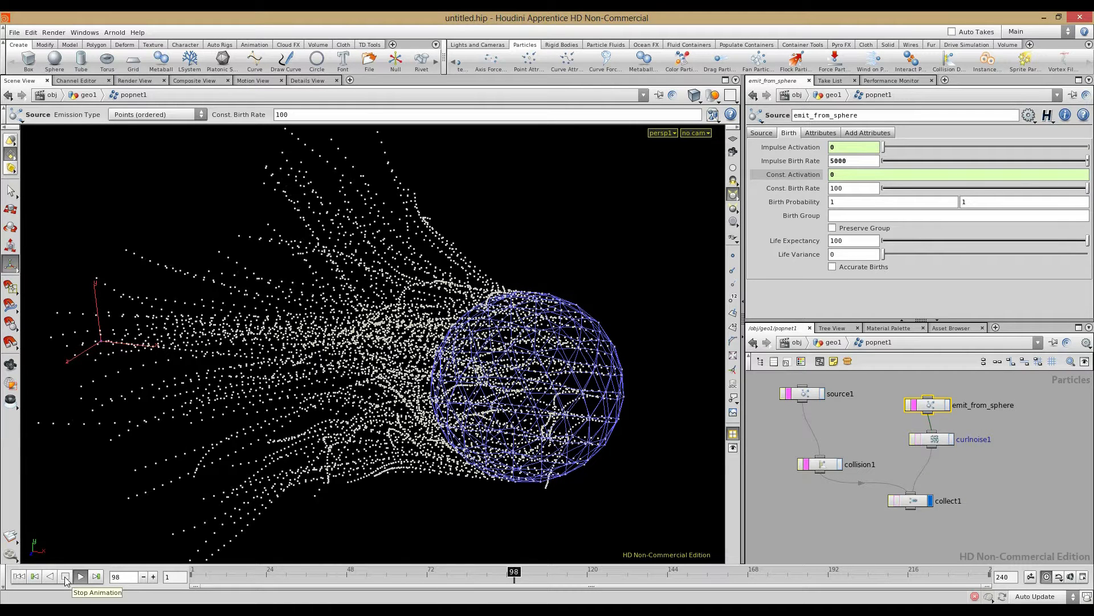
Step: Scrub through the dense bursts while orbiting the view, then select the collision1 node
{"action": "left_click", "coordinate": [64, 576]}
{"action": "left_click", "coordinate": [19, 575]}
{"action": "key", "text": "Escape"}
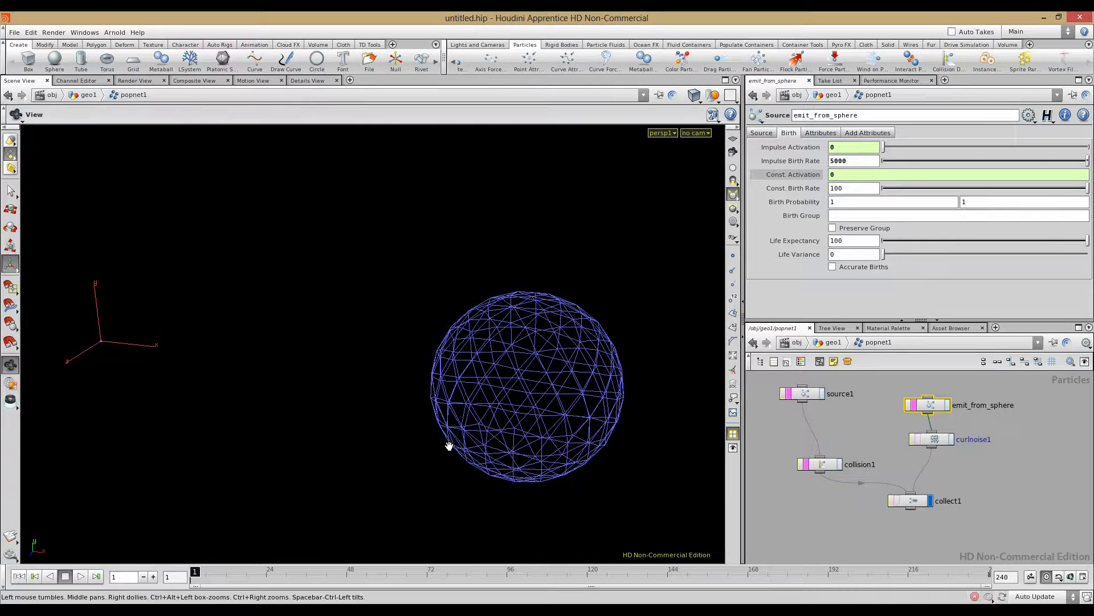
{"action": "left_click_drag", "start_coordinate": [194, 576], "coordinate": [597, 588]}
{"action": "right_click_drag", "start_coordinate": [399, 419], "coordinate": [319, 410], "text": "alt"}
{"action": "right_click_drag", "start_coordinate": [445, 421], "coordinate": [375, 410], "text": "alt"}
{"action": "left_click_drag", "start_coordinate": [374, 410], "coordinate": [481, 430]}
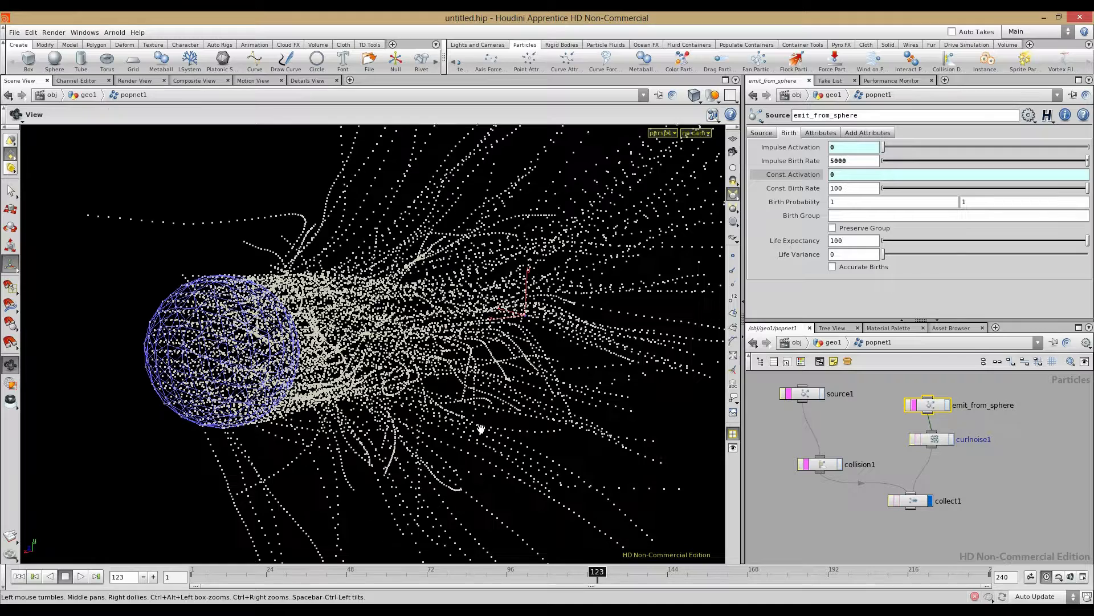
{"action": "left_click", "coordinate": [19, 577]}
{"action": "left_click_drag", "start_coordinate": [224, 411], "coordinate": [440, 391]}
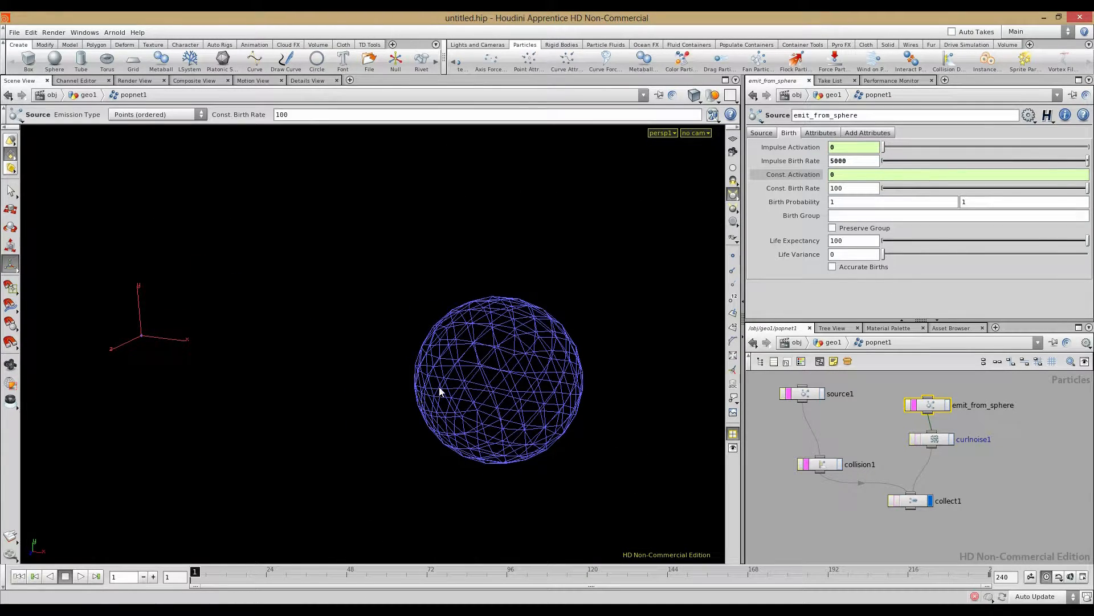
{"action": "scroll", "coordinate": [798, 443], "scroll_direction": "up", "scroll_amount": 3}
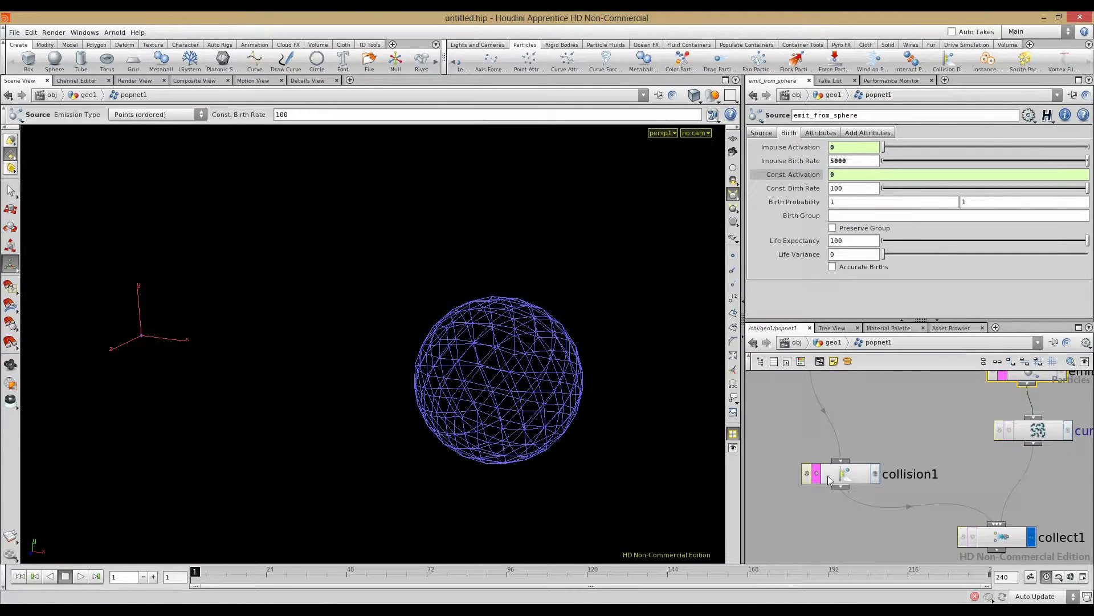
{"action": "left_click", "coordinate": [842, 473]}
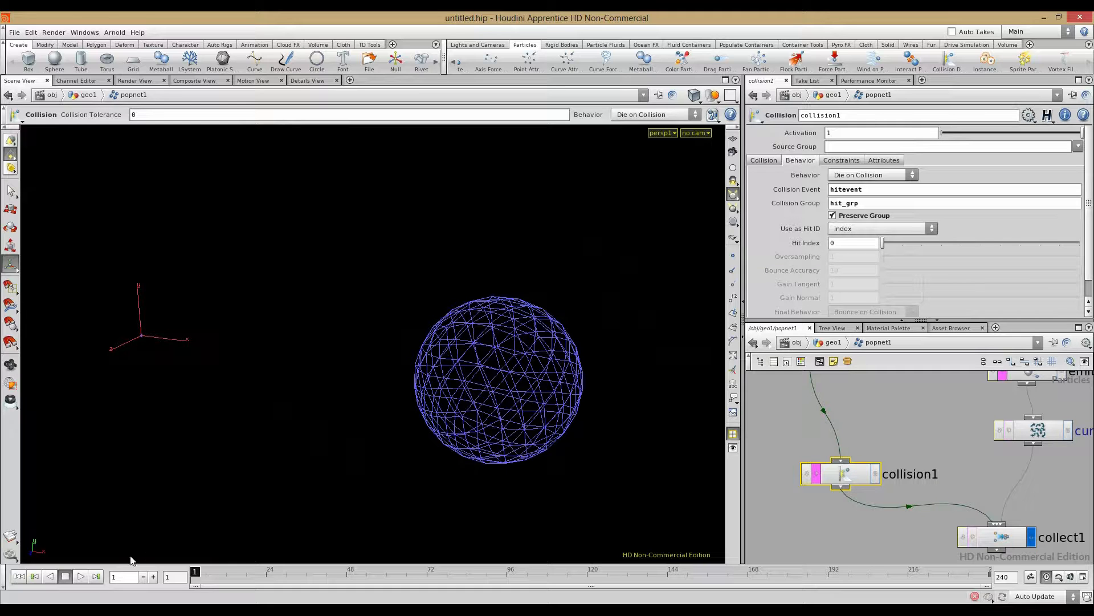
{"action": "left_click_drag", "start_coordinate": [202, 572], "coordinate": [344, 571]}
Step: View popnet1's attribute spreadsheet, go inside popnet1, and show collision1's info at frame 47
{"action": "left_click", "coordinate": [313, 82]}
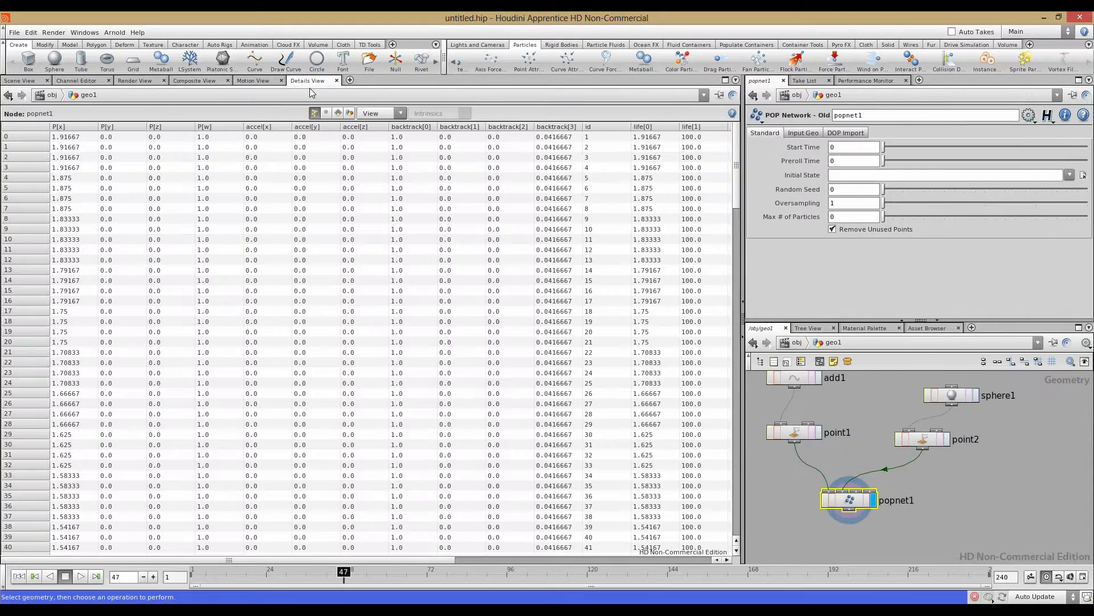
{"action": "scroll", "coordinate": [554, 254], "scroll_direction": "down", "scroll_amount": 1}
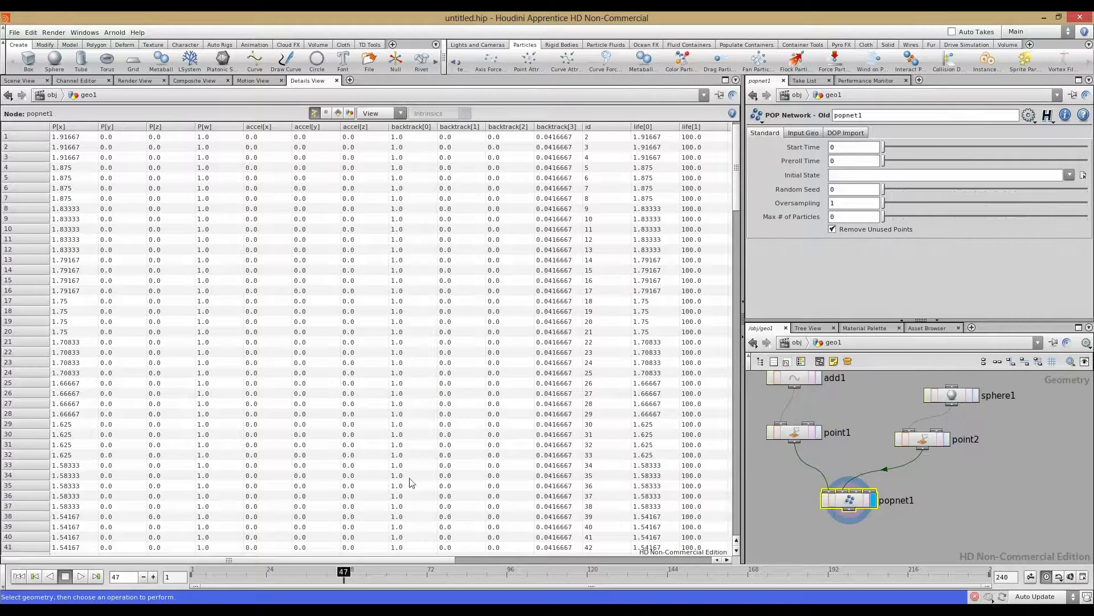
{"action": "double_click", "coordinate": [847, 498]}
{"action": "left_click_drag", "start_coordinate": [384, 560], "coordinate": [347, 563]}
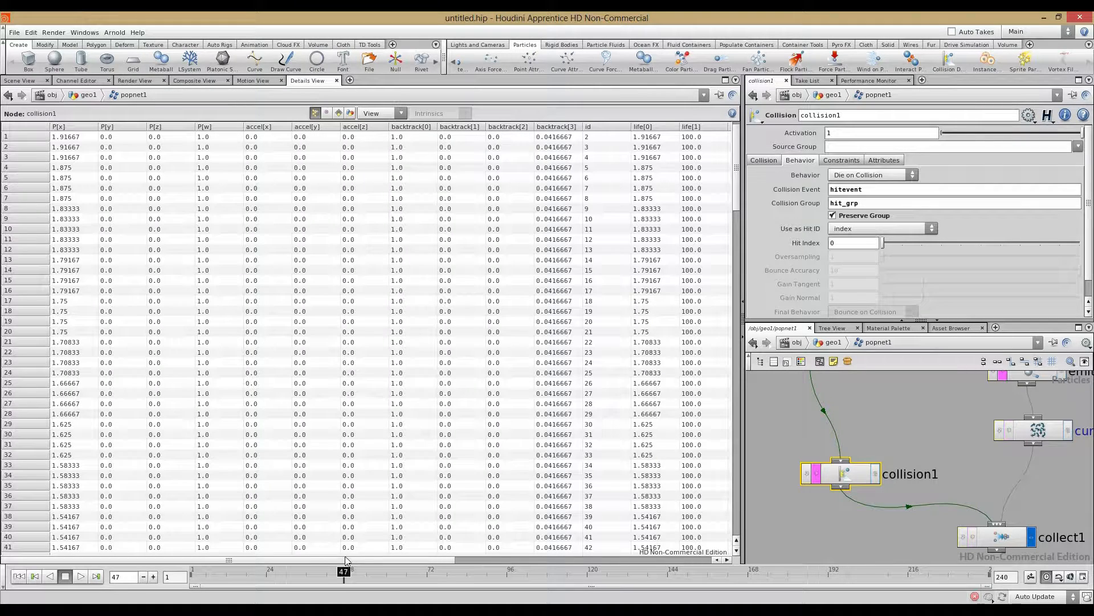
{"action": "middle_click", "coordinate": [848, 475]}
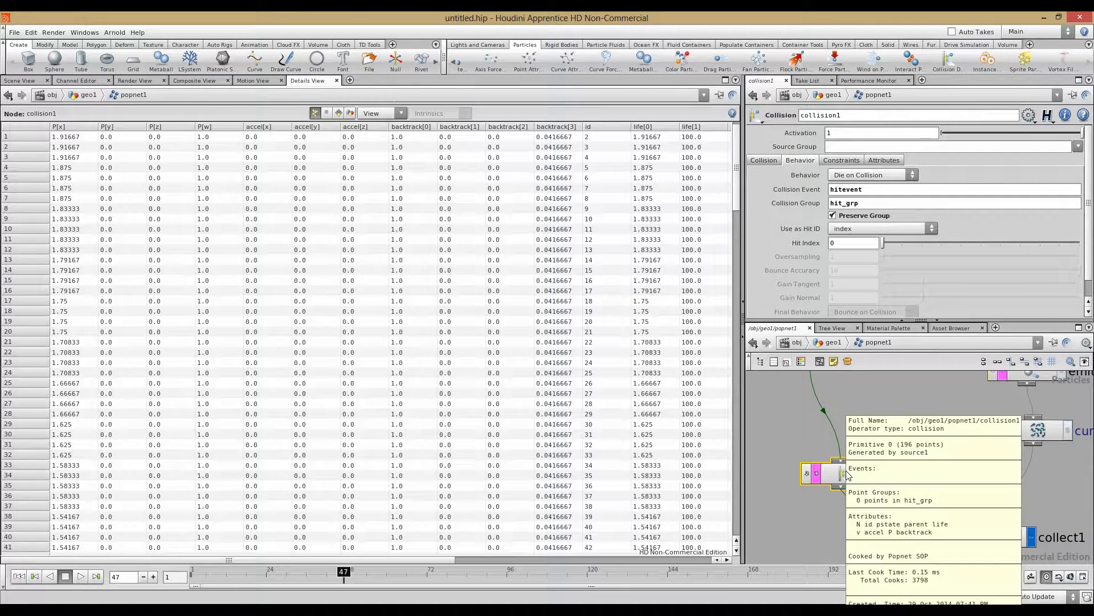
Step: Step the simulation from frame 57 to 61, checking collision1's hit events and hit_grp count
{"action": "left_click", "coordinate": [17, 81]}
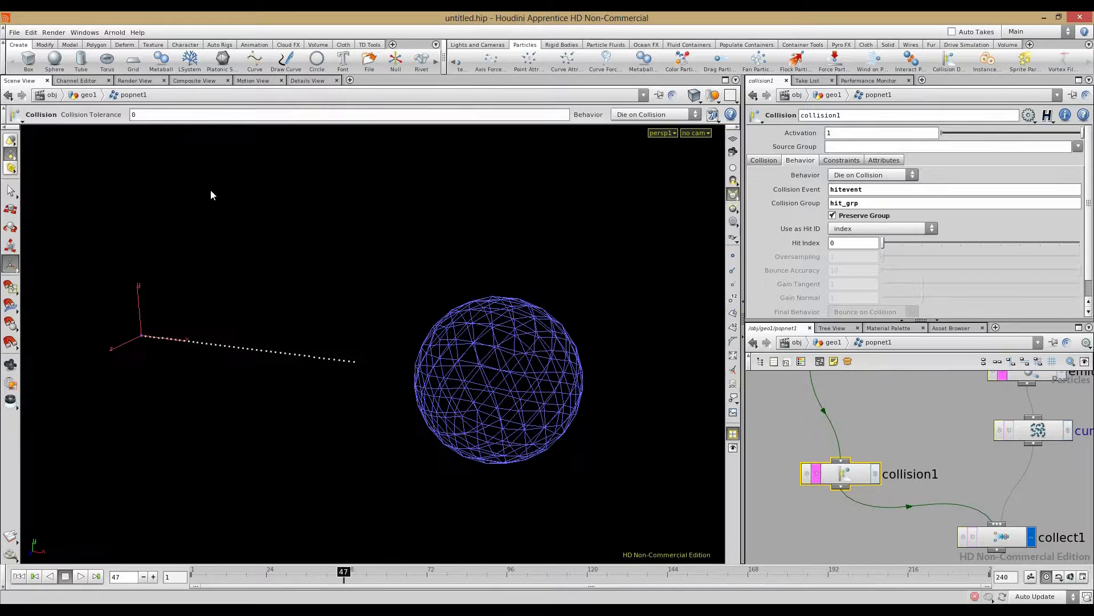
{"action": "middle_click", "coordinate": [855, 476]}
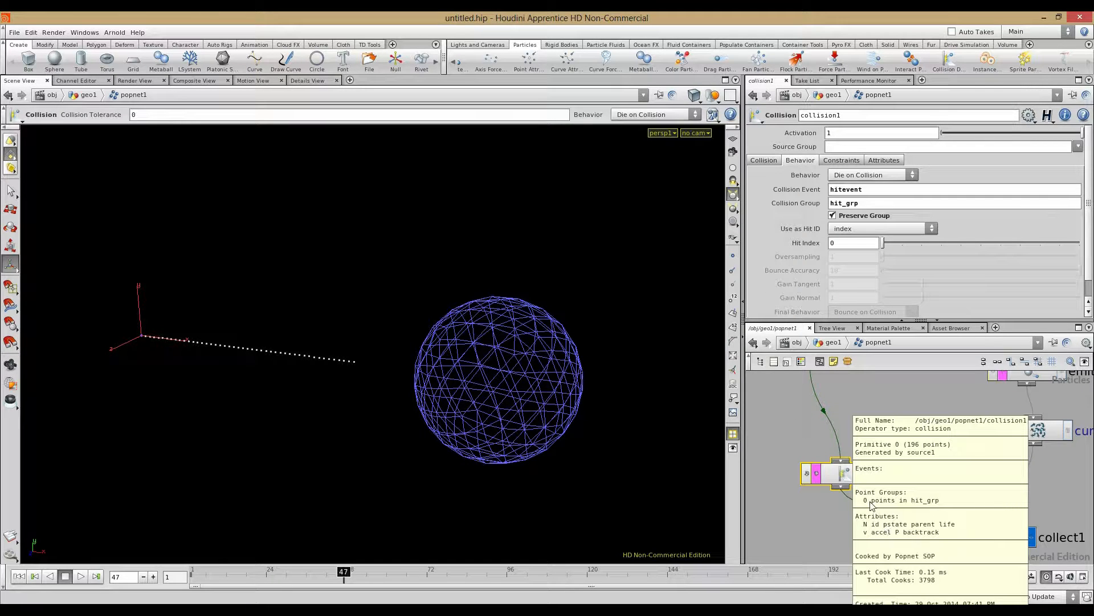
{"action": "left_click_drag", "start_coordinate": [342, 571], "coordinate": [376, 572]}
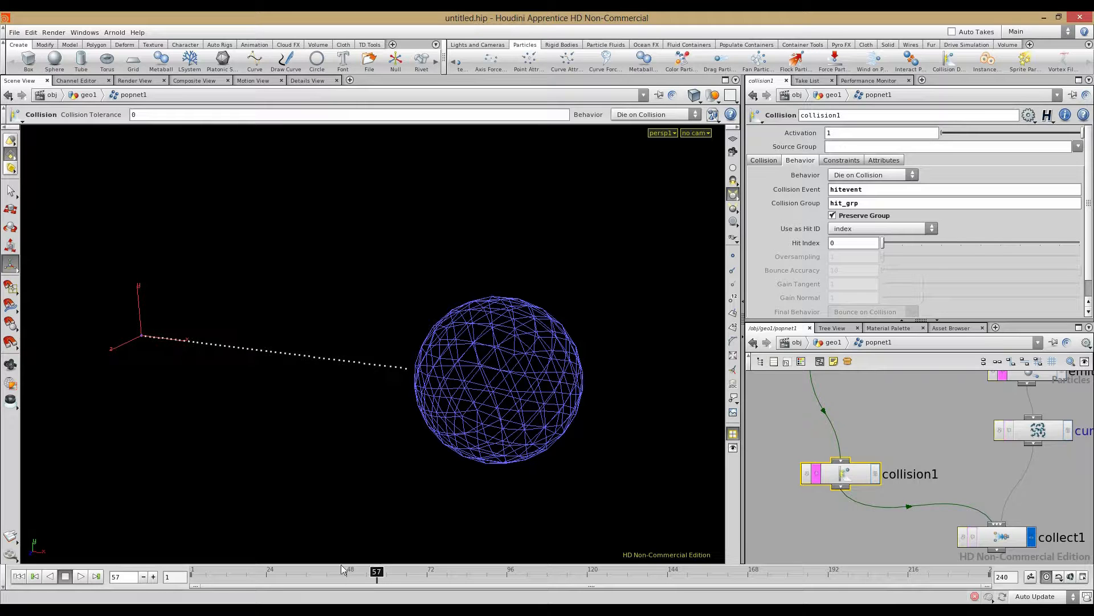
{"action": "left_click", "coordinate": [153, 577]}
{"action": "left_click", "coordinate": [154, 577]}
{"action": "left_click", "coordinate": [153, 577]}
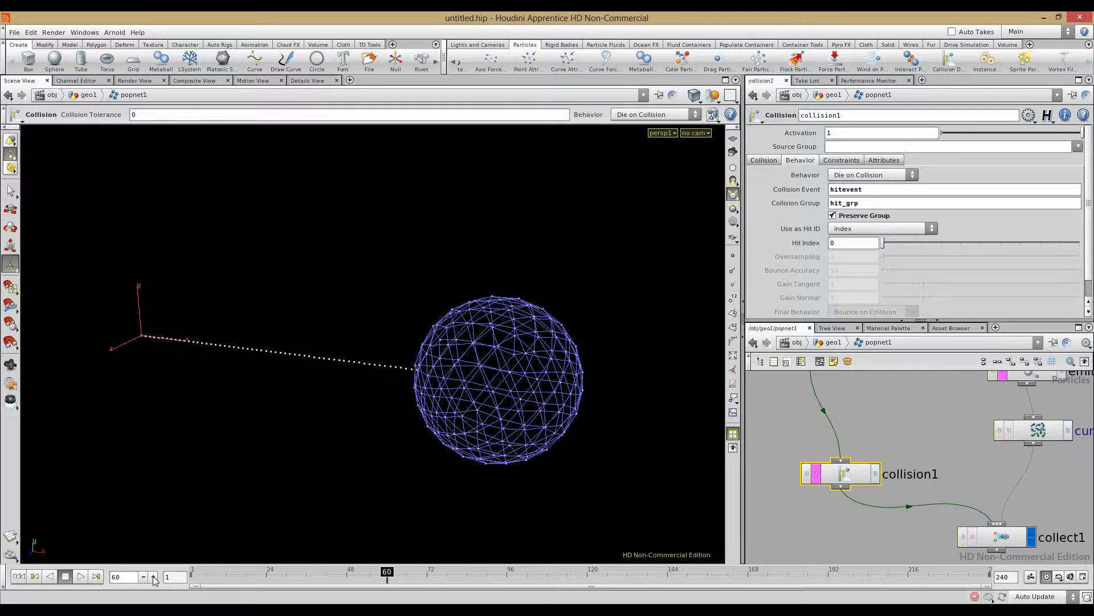
{"action": "middle_click", "coordinate": [855, 481]}
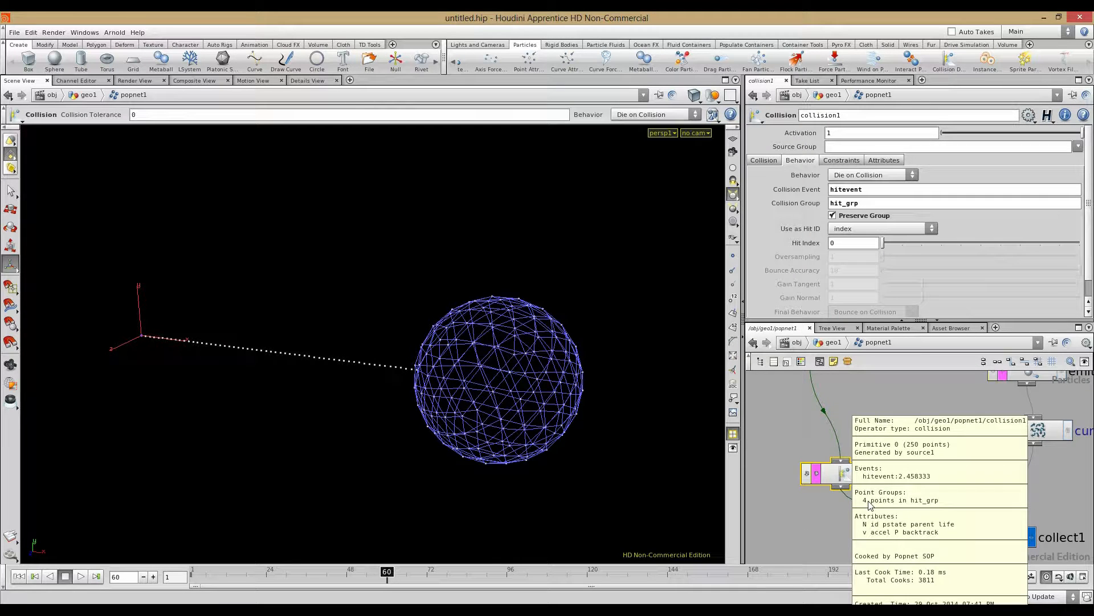
{"action": "left_click", "coordinate": [153, 577]}
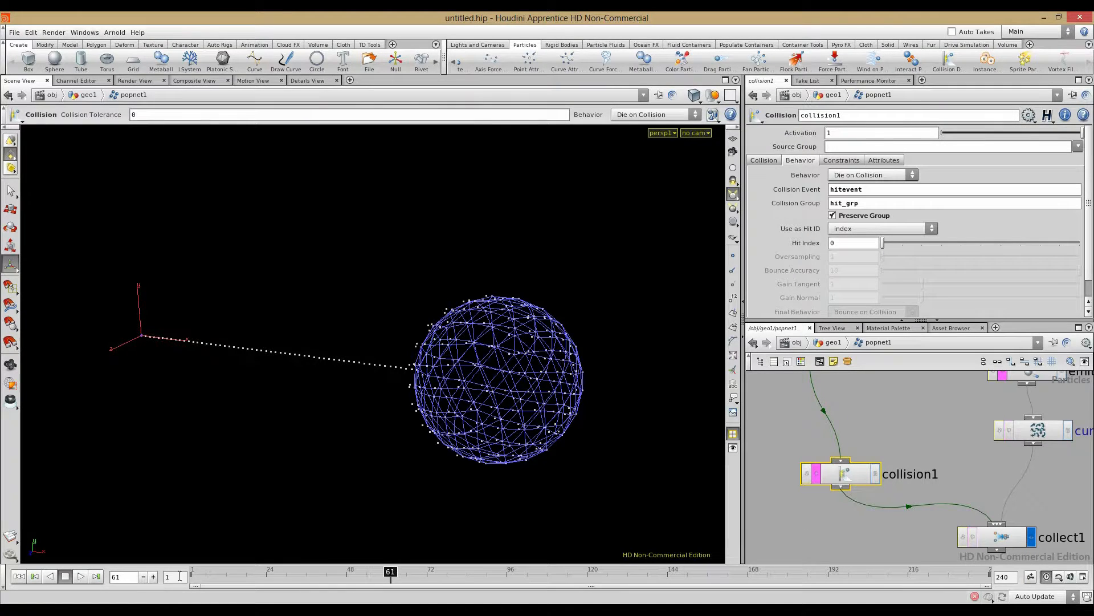
{"action": "middle_click", "coordinate": [821, 489]}
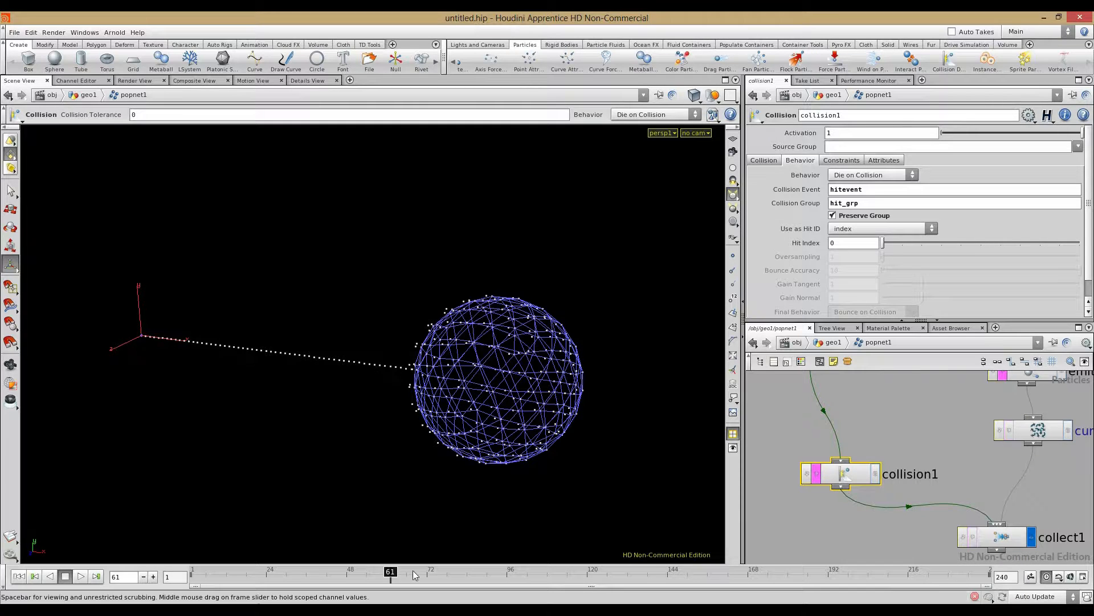
{"action": "middle_click", "coordinate": [859, 475]}
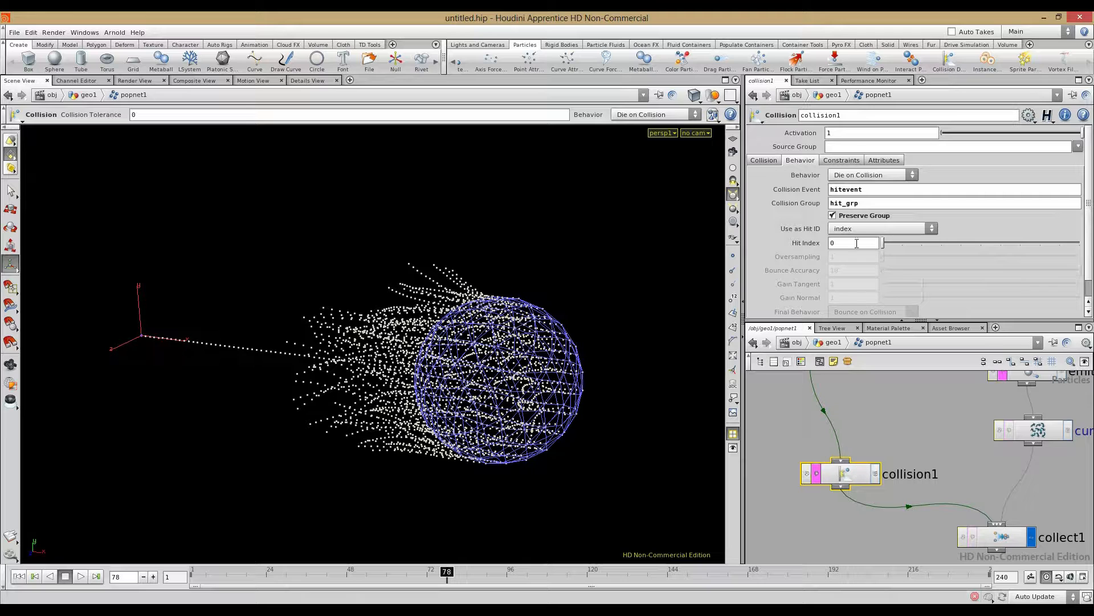
{"action": "middle_click", "coordinate": [845, 477]}
Step: Set collision1's Behavior to Stop on Collision and replay to check the denser burst
{"action": "left_click", "coordinate": [847, 175]}
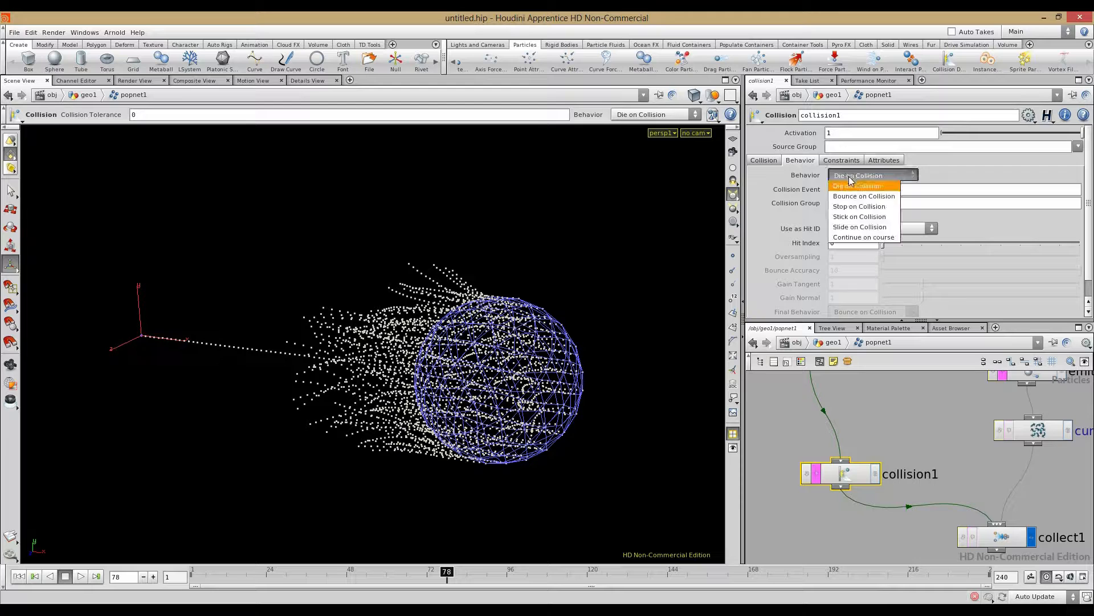
{"action": "left_click", "coordinate": [855, 209]}
{"action": "left_click", "coordinate": [19, 576]}
{"action": "left_click_drag", "start_coordinate": [193, 576], "coordinate": [507, 579]}
{"action": "middle_click", "coordinate": [842, 477]}
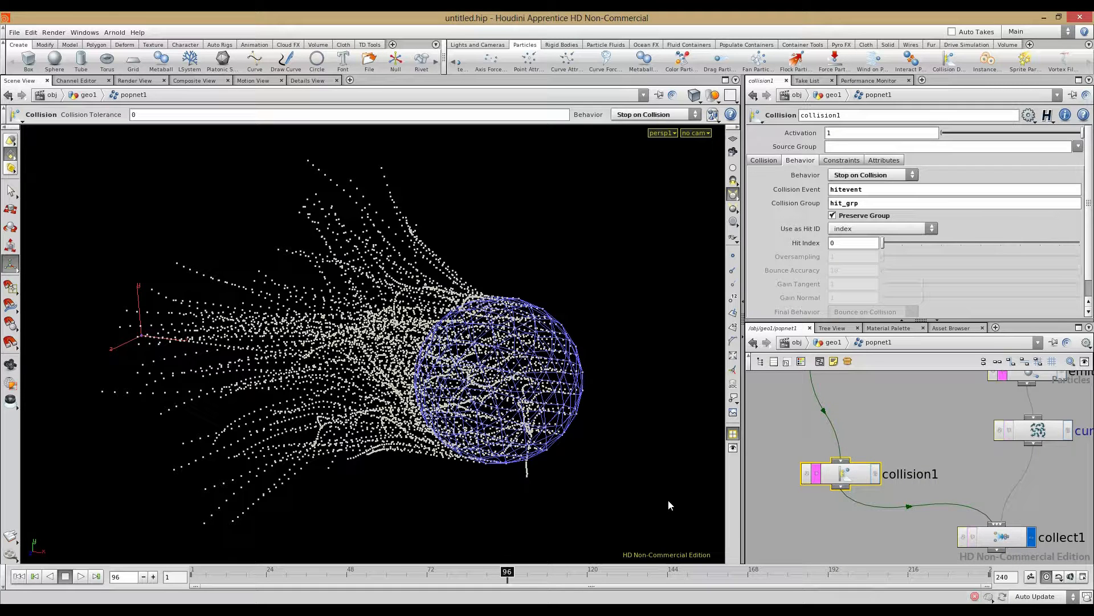
{"action": "left_click", "coordinate": [865, 534]}
{"action": "middle_click_drag", "start_coordinate": [867, 531], "coordinate": [816, 478]}
Step: Add force1 below collect1, limited to the hit_grp group with a Y force of 30
{"action": "key", "text": "Tab"}
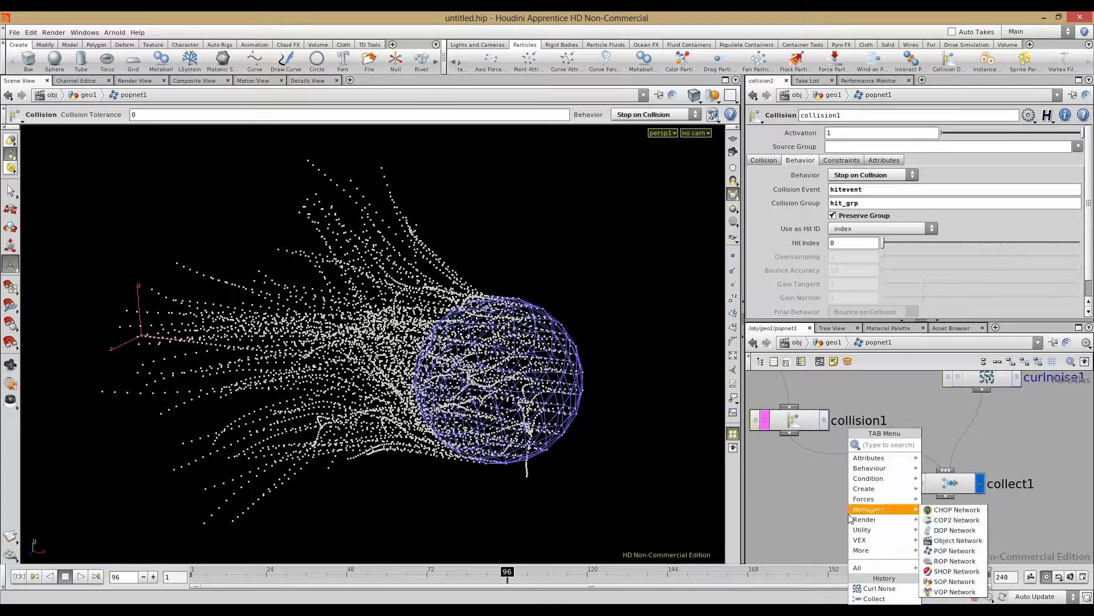
{"action": "type", "text": "Fan"}
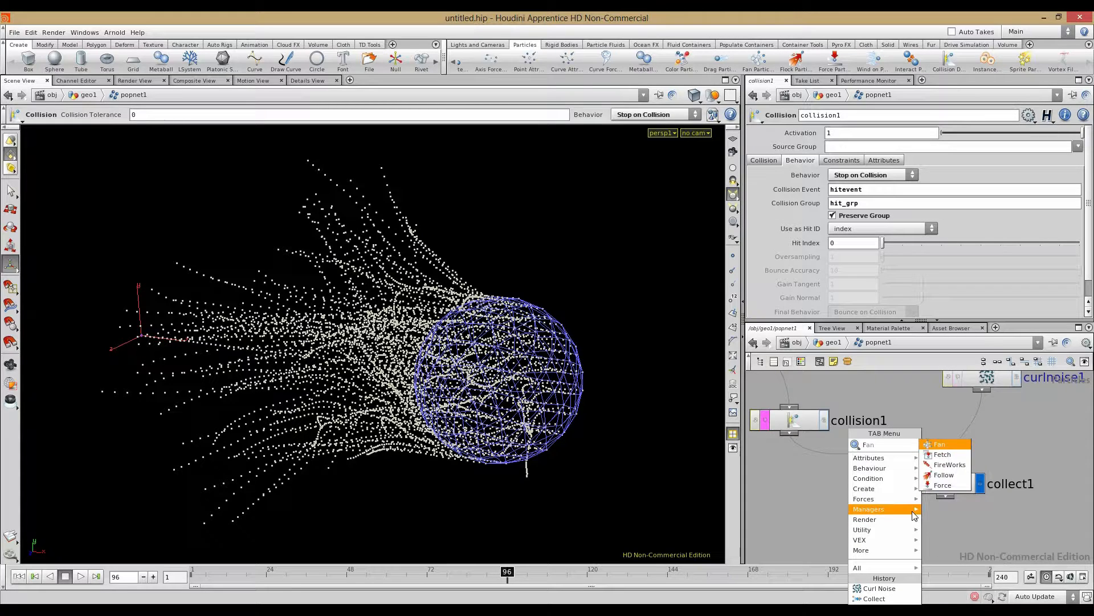
{"action": "left_click", "coordinate": [950, 484]}
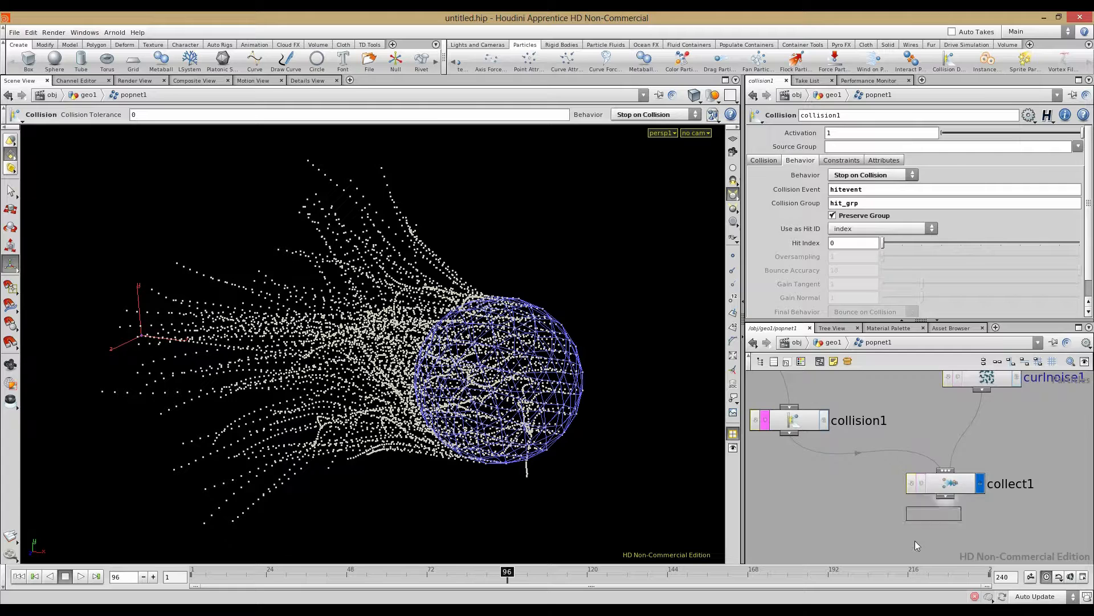
{"action": "left_click", "coordinate": [915, 540]}
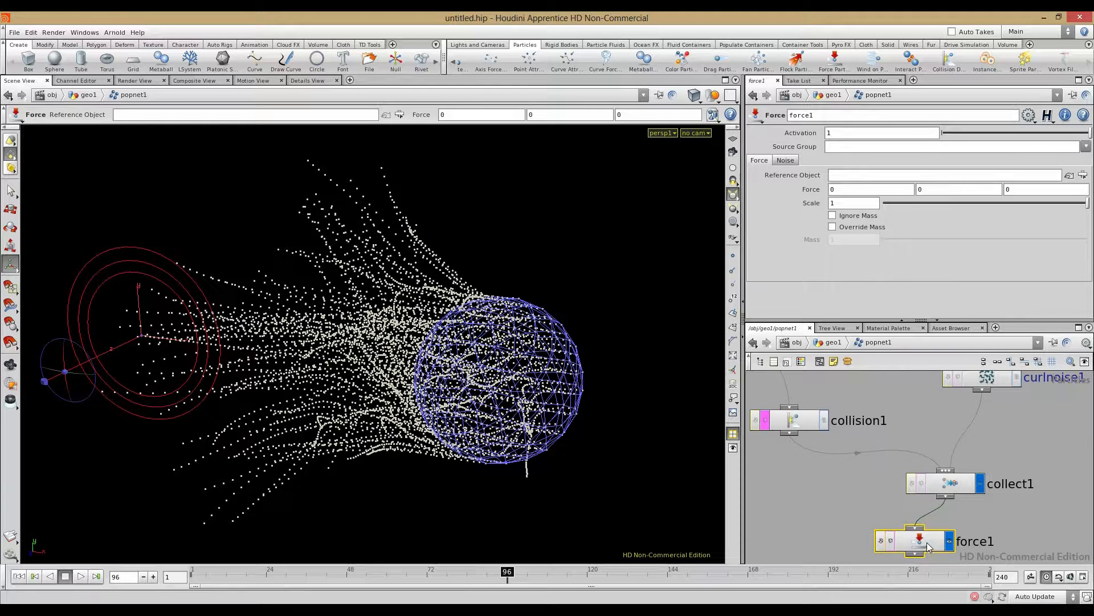
{"action": "left_click", "coordinate": [1085, 147]}
{"action": "left_click", "coordinate": [1075, 159]}
{"action": "middle_click_drag", "start_coordinate": [932, 190], "coordinate": [960, 158]}
Step: Replay the simulation from frame 1, tumbling the view around the lifted spray
{"action": "right_click_drag", "start_coordinate": [399, 336], "coordinate": [125, 506], "text": "alt"}
{"action": "left_click", "coordinate": [19, 575]}
{"action": "left_click", "coordinate": [82, 575]}
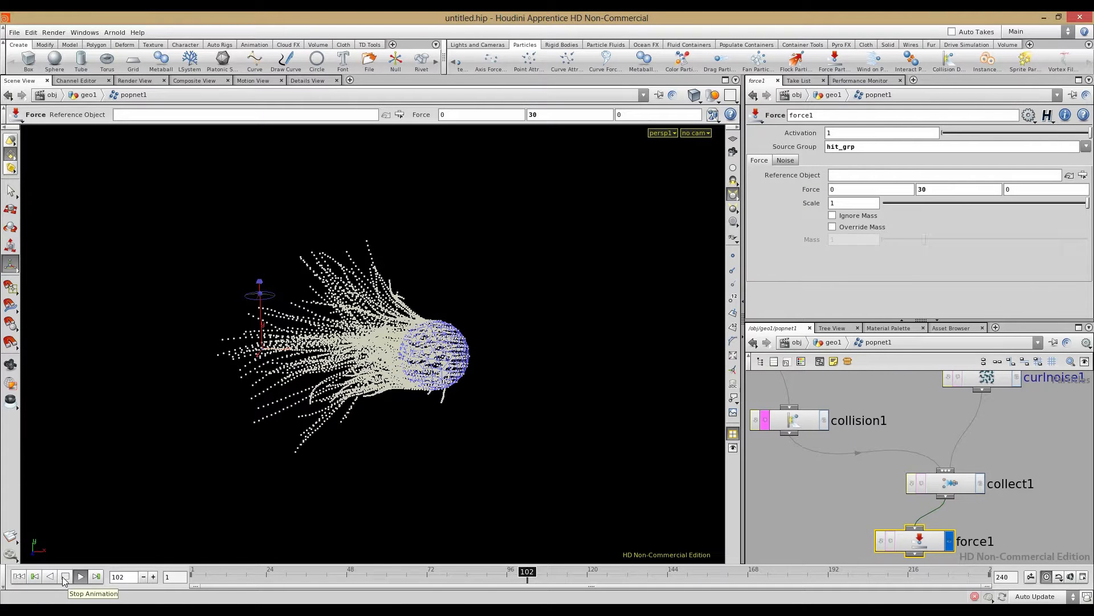
{"action": "left_click_drag", "start_coordinate": [256, 288], "coordinate": [542, 533], "text": "alt"}
Step: Stop playback, wire force1's output into kill1, and make kill1 the displayed node
{"action": "left_click", "coordinate": [64, 579]}
{"action": "left_click", "coordinate": [853, 519]}
{"action": "middle_click_drag", "start_coordinate": [821, 504], "coordinate": [796, 459]}
{"action": "key", "text": "Tab"}
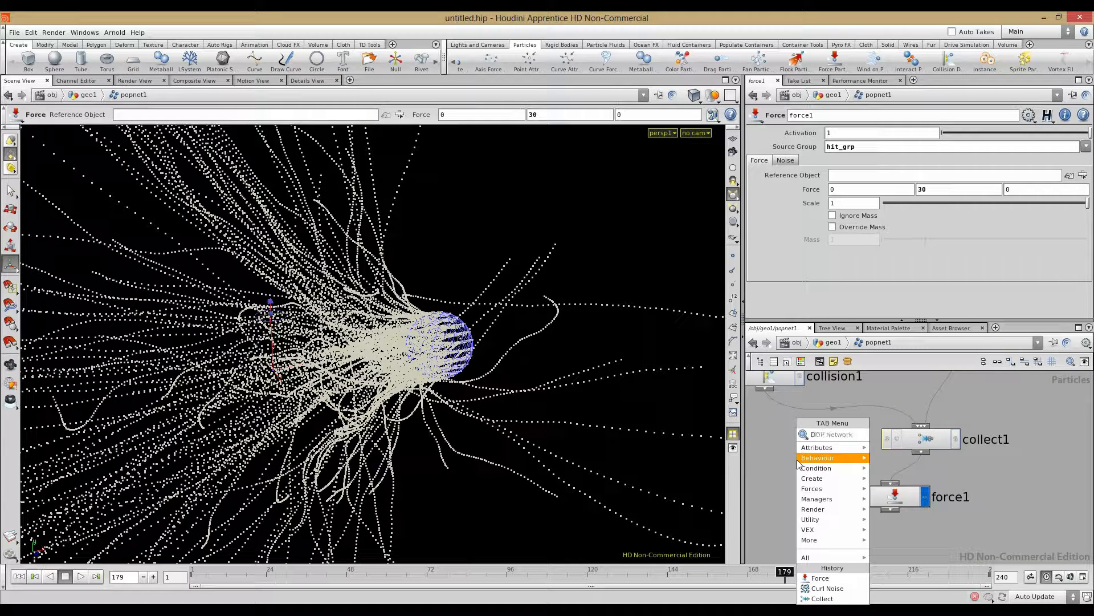
{"action": "key", "text": "Escape"}
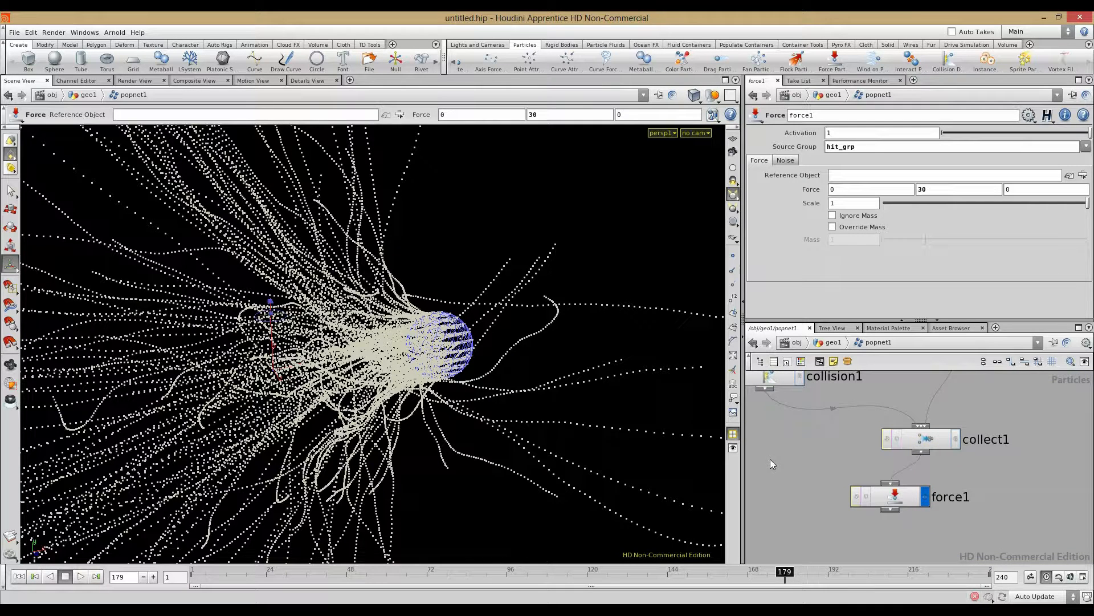
{"action": "key", "text": "Tab"}
{"action": "type", "text": "Re"}
{"action": "key", "text": "Escape"}
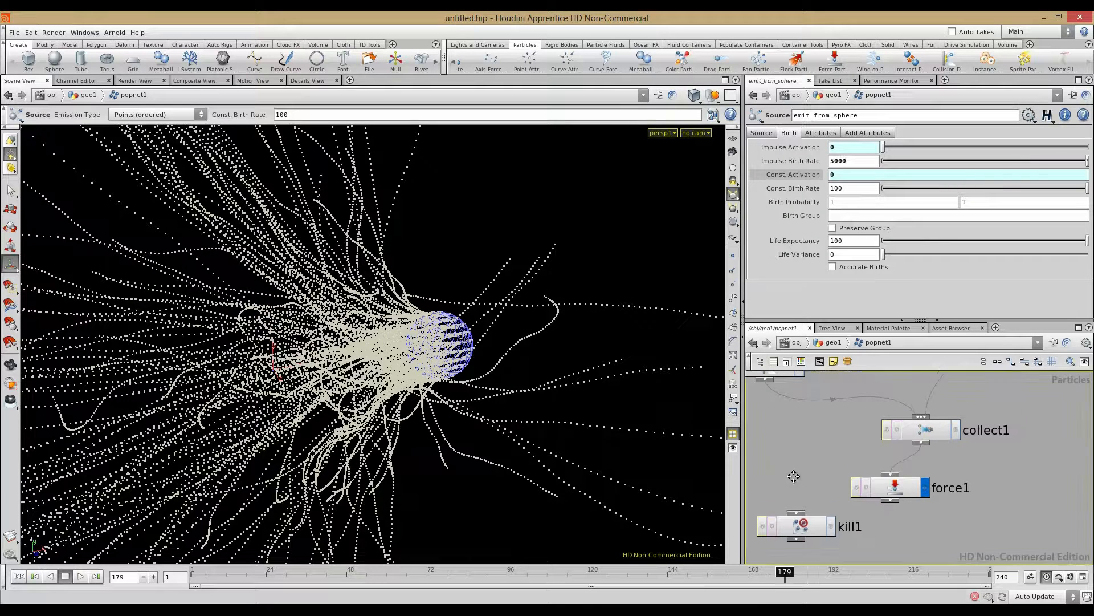
{"action": "left_click", "coordinate": [812, 493]}
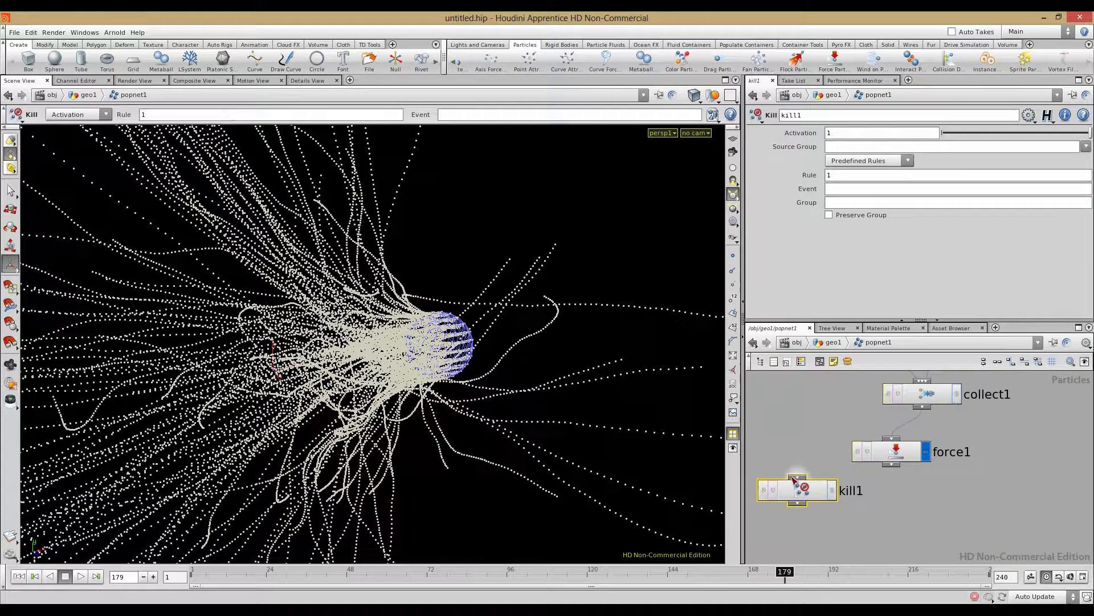
{"action": "left_click_drag", "start_coordinate": [891, 465], "coordinate": [833, 527]}
{"action": "left_click", "coordinate": [869, 502]}
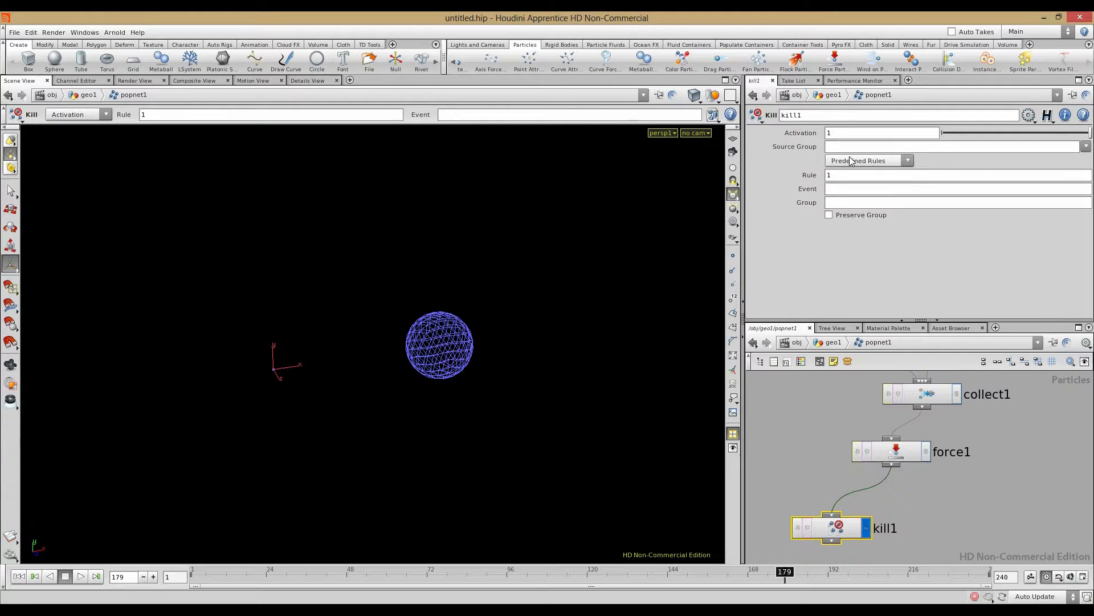
Step: On emit_from_sphere, check Preserve Group and set Birth Group to sphere_grp
{"action": "left_click", "coordinate": [816, 395]}
{"action": "middle_click_drag", "start_coordinate": [823, 462], "coordinate": [788, 561]}
{"action": "middle_click_drag", "start_coordinate": [944, 383], "coordinate": [944, 496]}
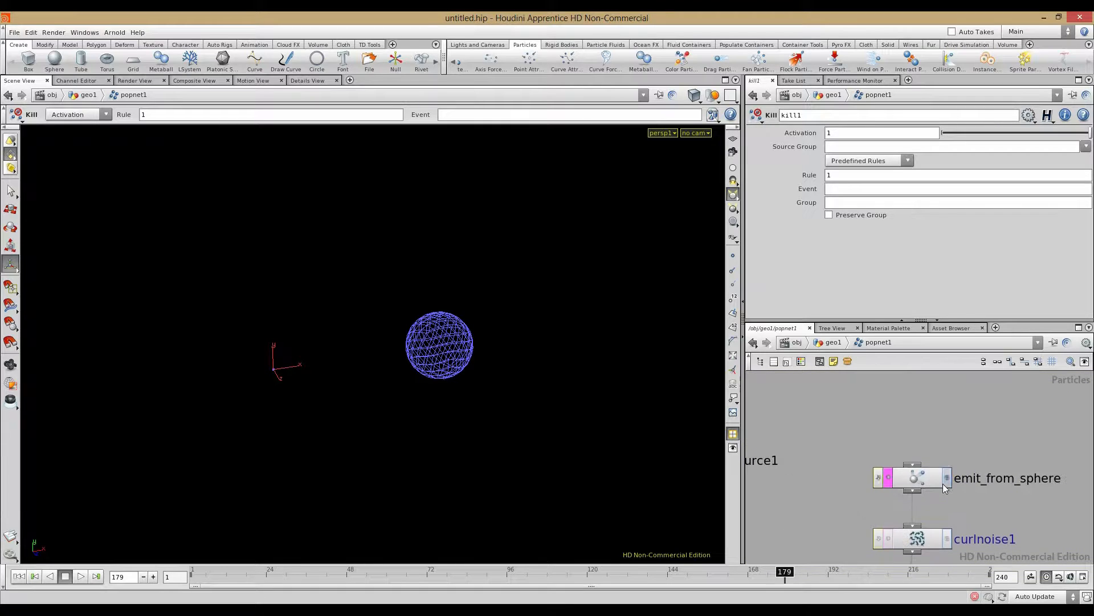
{"action": "left_click", "coordinate": [930, 484]}
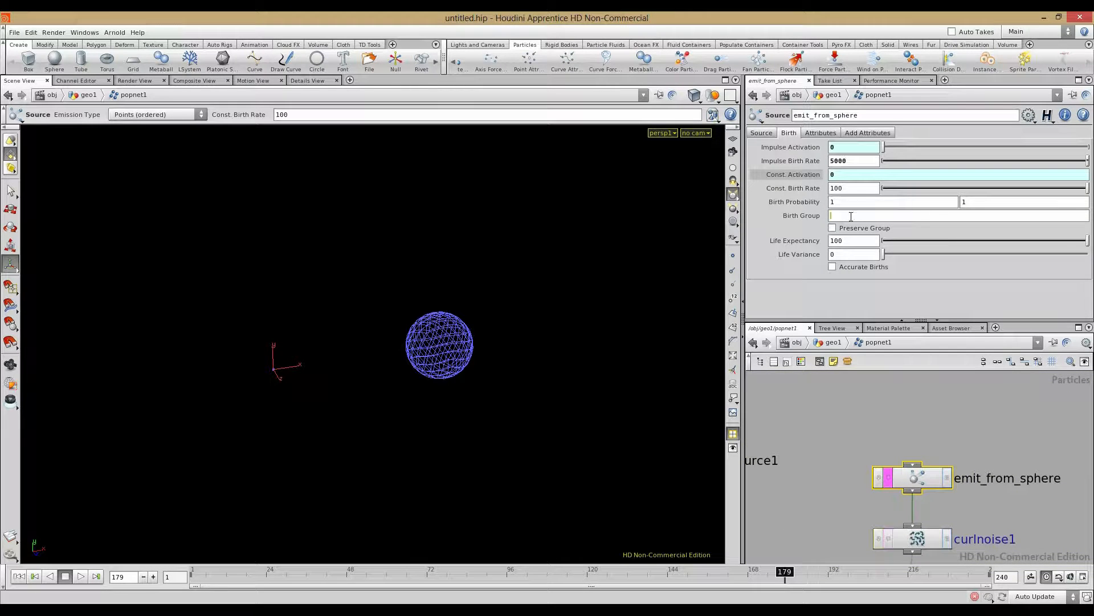
{"action": "left_click", "coordinate": [833, 228]}
{"action": "key", "text": "Return"}
{"action": "double_click", "coordinate": [851, 215]}
{"action": "key", "text": "ctrl+c"}
Step: Set kill1's Source Group to sphere_grp
{"action": "middle_click_drag", "start_coordinate": [821, 539], "coordinate": [854, 350]}
{"action": "middle_click_drag", "start_coordinate": [823, 480], "coordinate": [839, 424]}
{"action": "left_click", "coordinate": [852, 502]}
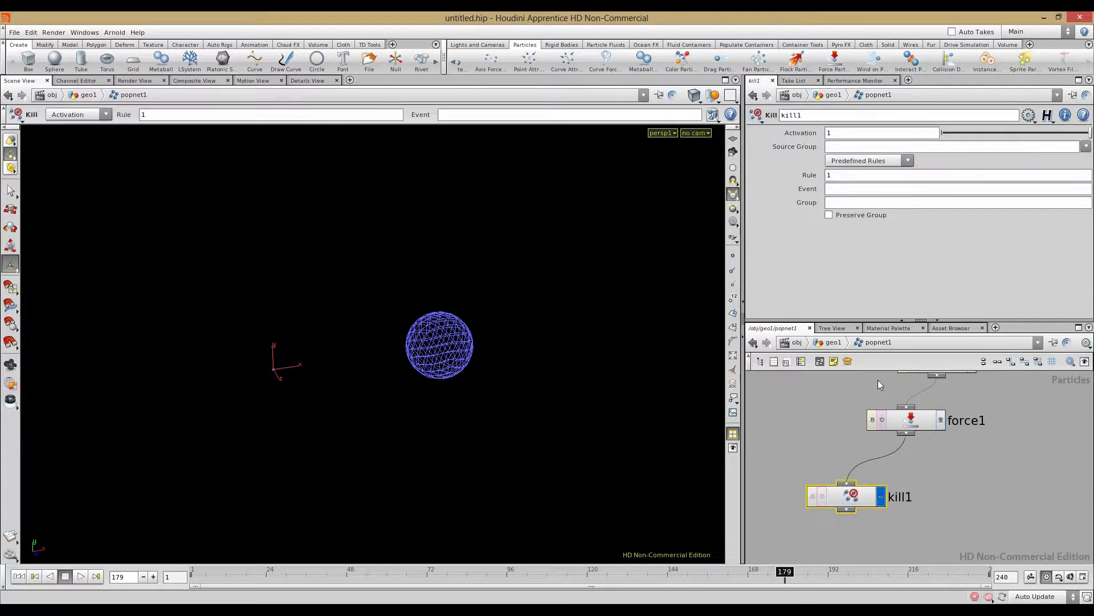
{"action": "left_click", "coordinate": [839, 146]}
{"action": "key", "text": "ctrl+v"}
{"action": "key", "text": "Return"}
Step: Replay the simulation to confirm the stream now ends at the sphere
{"action": "left_click_drag", "start_coordinate": [196, 579], "coordinate": [497, 580]}
{"action": "left_click", "coordinate": [16, 577]}
{"action": "left_click", "coordinate": [81, 576]}
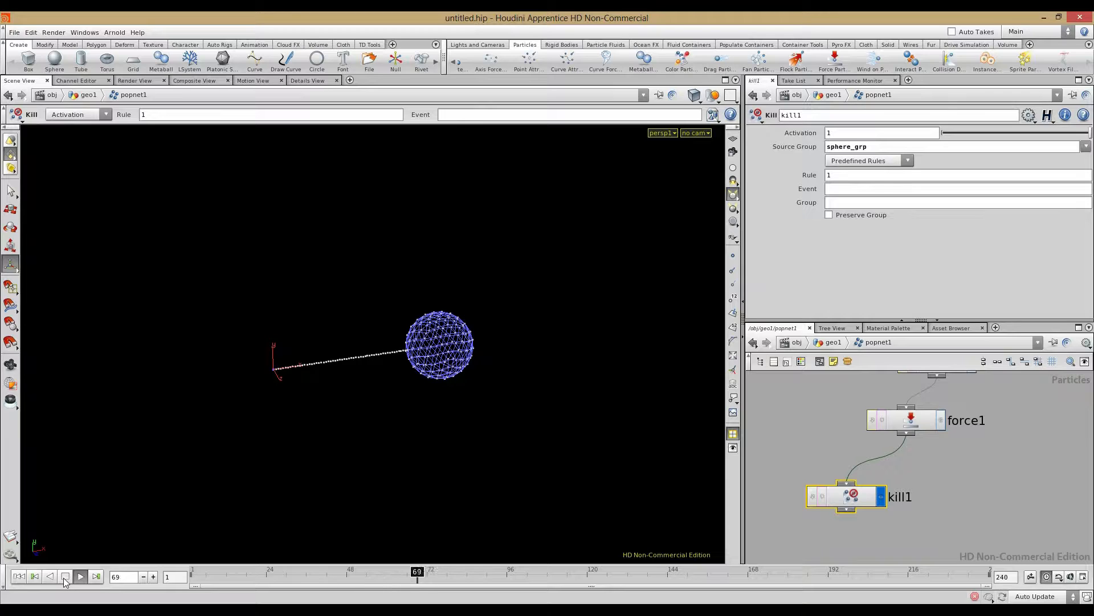
{"action": "left_click", "coordinate": [65, 577]}
{"action": "mouse_move", "coordinate": [481, 572]}
{"action": "left_mouse_down"}
{"action": "mouse_move", "coordinate": [678, 570]}
{"action": "mouse_move", "coordinate": [197, 553]}
{"action": "mouse_move", "coordinate": [473, 572]}
{"action": "left_mouse_up"}
{"action": "middle_click_drag", "start_coordinate": [856, 409], "coordinate": [818, 477]}
{"action": "left_click", "coordinate": [867, 485]}
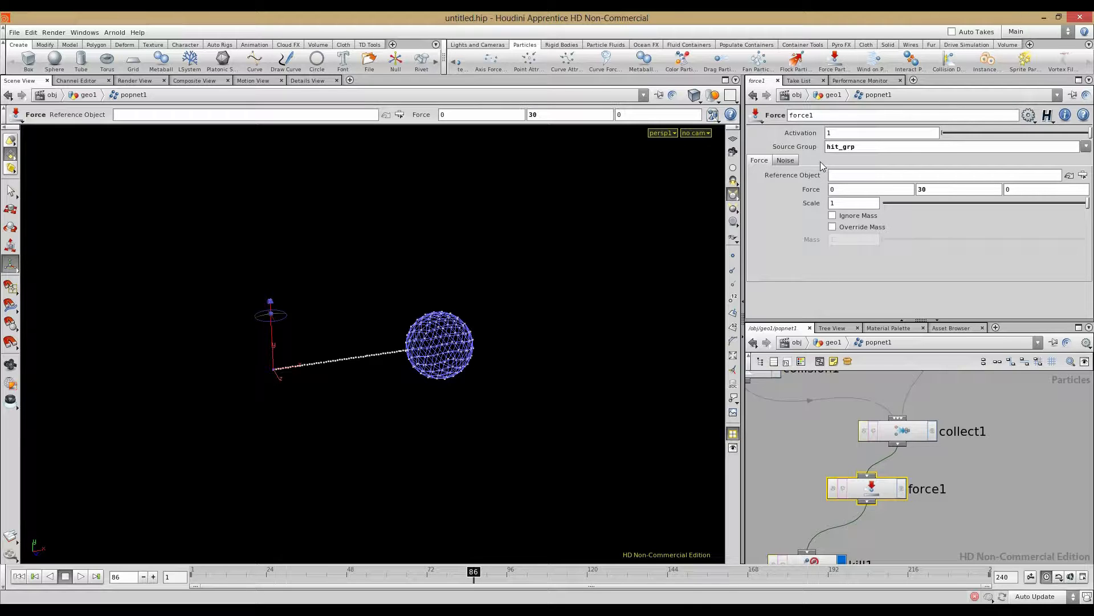
Step: Raise force1's noise frequency to 1.5 on all axes and replay the simulation
{"action": "left_click", "coordinate": [785, 160]}
{"action": "middle_click_drag", "start_coordinate": [801, 230], "coordinate": [826, 242]}
{"action": "left_click", "coordinate": [97, 576]}
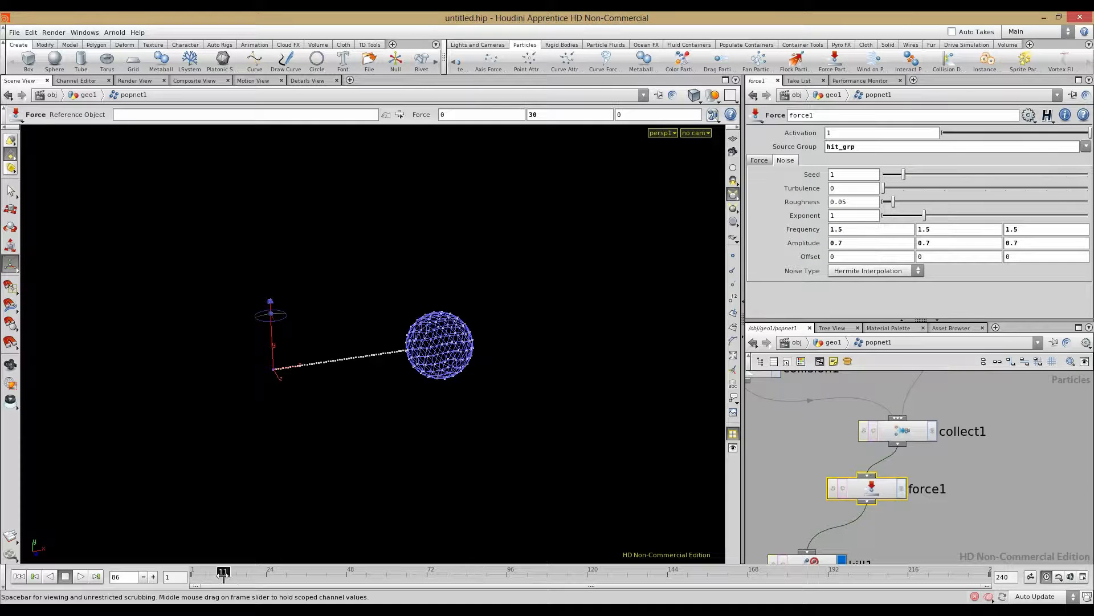
Step: Set collision1's Behavior to Continue on course and preview up to frame 66
{"action": "middle_click_drag", "start_coordinate": [893, 448], "coordinate": [936, 543]}
{"action": "left_click", "coordinate": [789, 463]}
{"action": "left_click", "coordinate": [861, 176]}
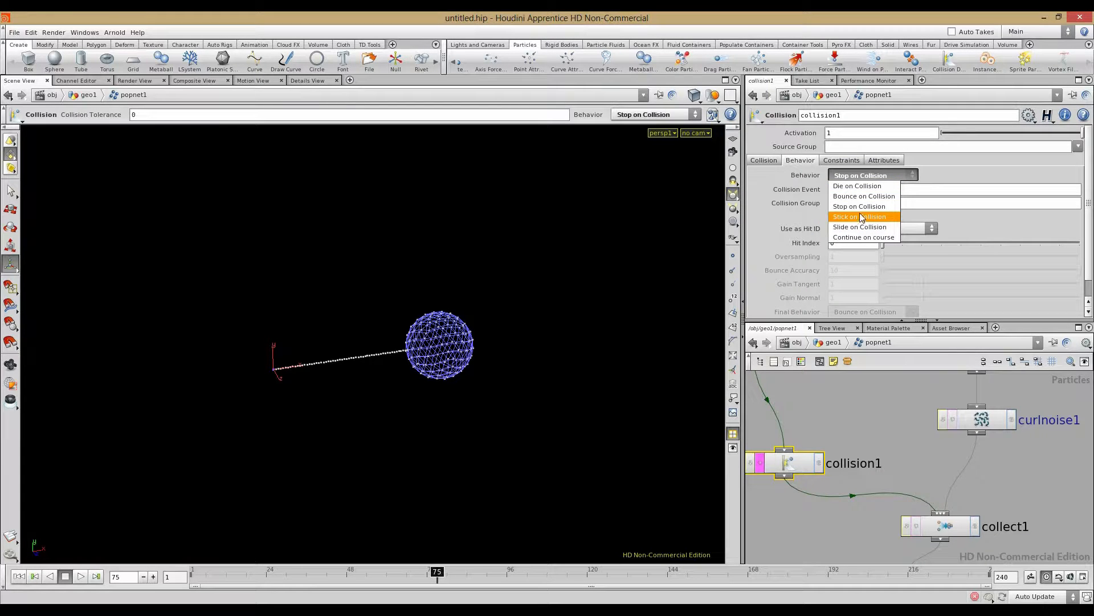
{"action": "left_click", "coordinate": [861, 237]}
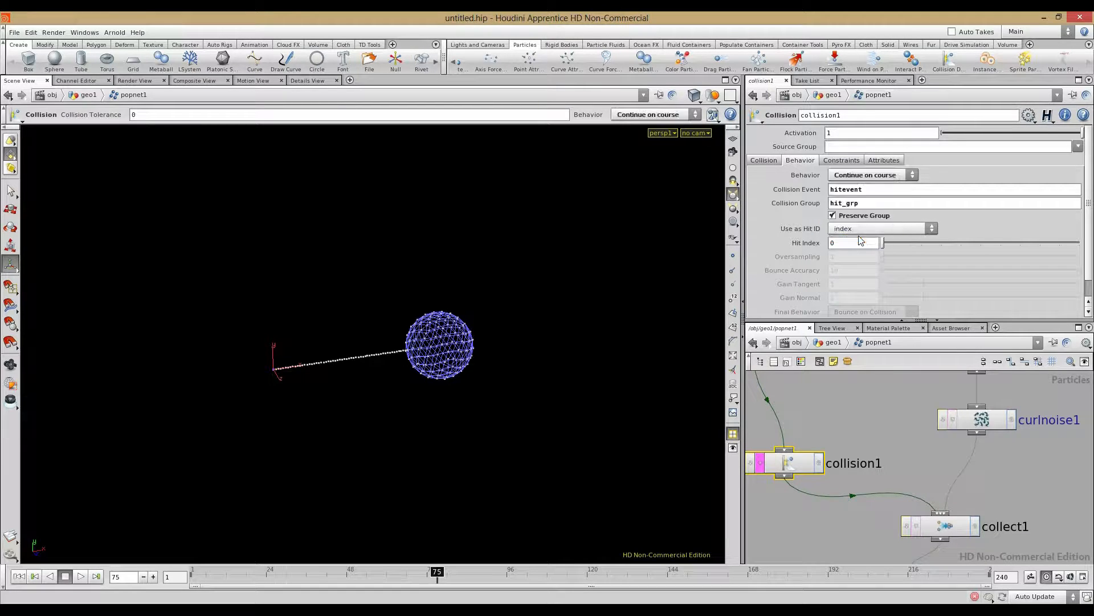
{"action": "left_click_drag", "start_coordinate": [193, 574], "coordinate": [434, 558]}
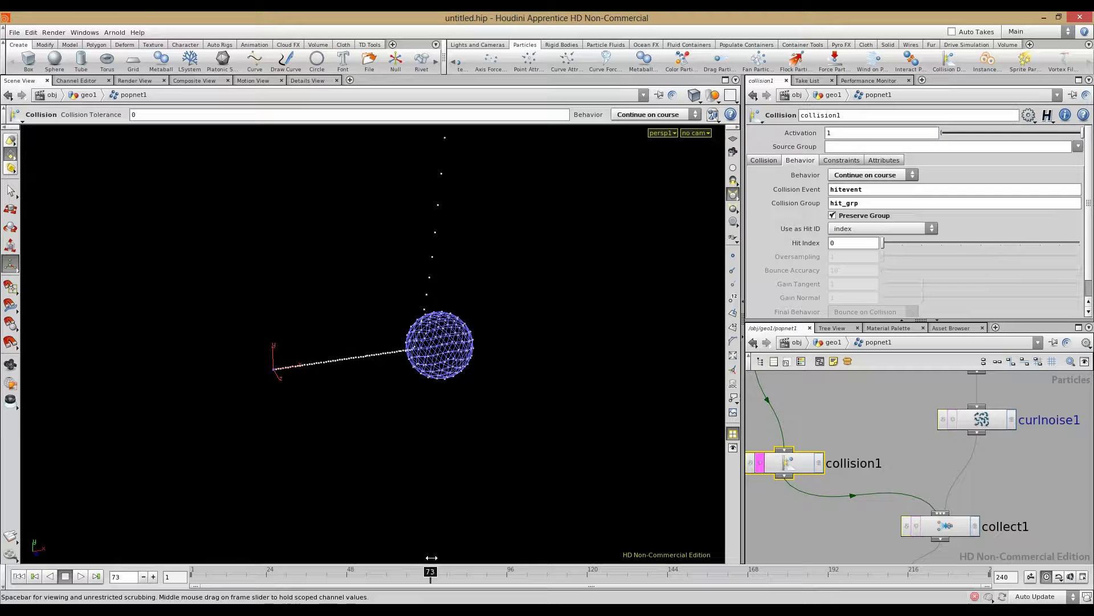
Step: Scrub the simulation to frame 104 and orbit around the sphere to inspect the particles
{"action": "right_click_drag", "start_coordinate": [443, 335], "coordinate": [444, 298], "text": "alt"}
{"action": "middle_click_drag", "start_coordinate": [444, 298], "coordinate": [430, 340], "text": "alt"}
{"action": "middle_click_drag", "start_coordinate": [828, 536], "coordinate": [818, 383]}
{"action": "left_click_drag", "start_coordinate": [441, 568], "coordinate": [484, 567]}
{"action": "right_click_drag", "start_coordinate": [614, 447], "coordinate": [262, 385], "text": "alt"}
{"action": "left_click_drag", "start_coordinate": [263, 385], "coordinate": [580, 333], "text": "alt"}
{"action": "key", "text": "Return"}
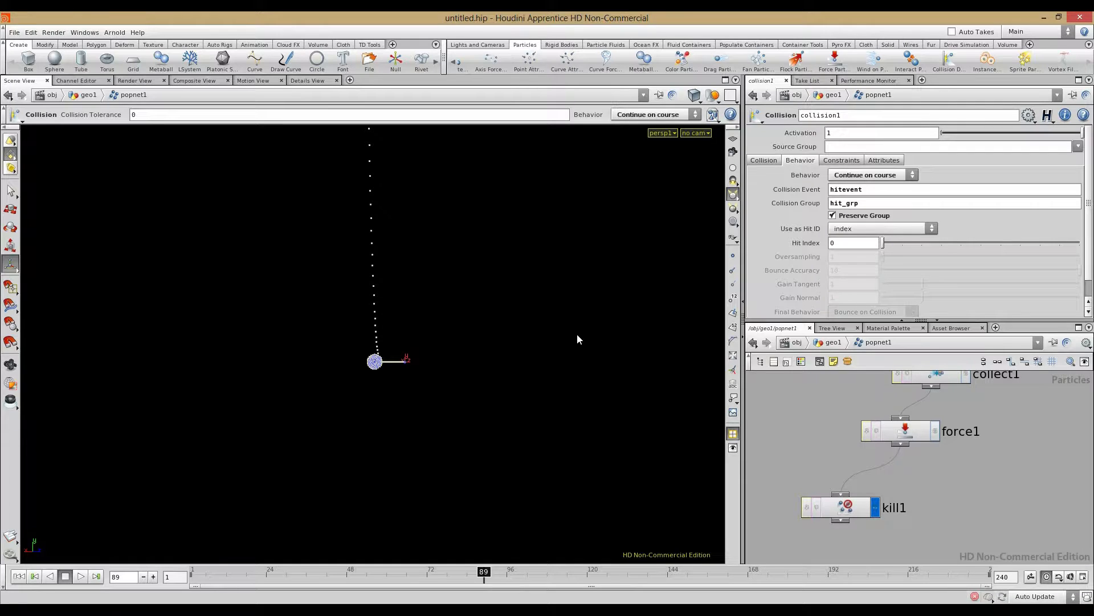
{"action": "left_click_drag", "start_coordinate": [484, 569], "coordinate": [534, 569]}
{"action": "right_click_drag", "start_coordinate": [433, 430], "coordinate": [298, 403], "text": "alt"}
{"action": "left_click_drag", "start_coordinate": [298, 403], "coordinate": [445, 396], "text": "alt"}
{"action": "middle_click_drag", "start_coordinate": [446, 397], "coordinate": [474, 442], "text": "alt"}
{"action": "right_click_drag", "start_coordinate": [474, 443], "coordinate": [367, 297], "text": "alt"}
{"action": "left_click_drag", "start_coordinate": [367, 296], "coordinate": [330, 337], "text": "alt"}
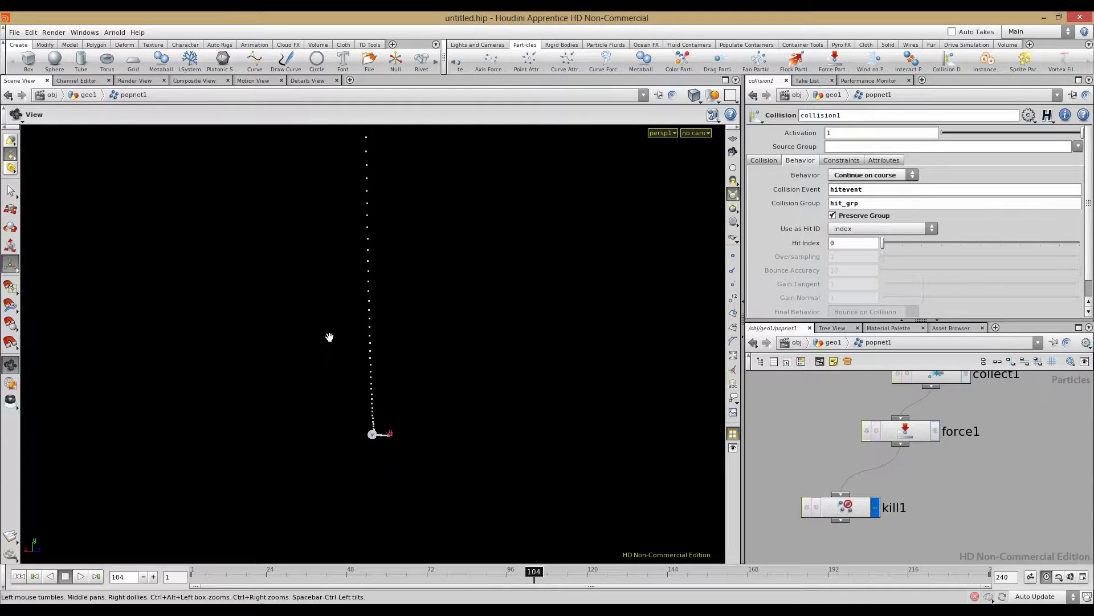
{"action": "left_click", "coordinate": [18, 575]}
Step: Zoom and orbit the viewport in closer to the wireframe sphere
{"action": "scroll", "coordinate": [797, 429], "scroll_direction": "down", "scroll_amount": 3}
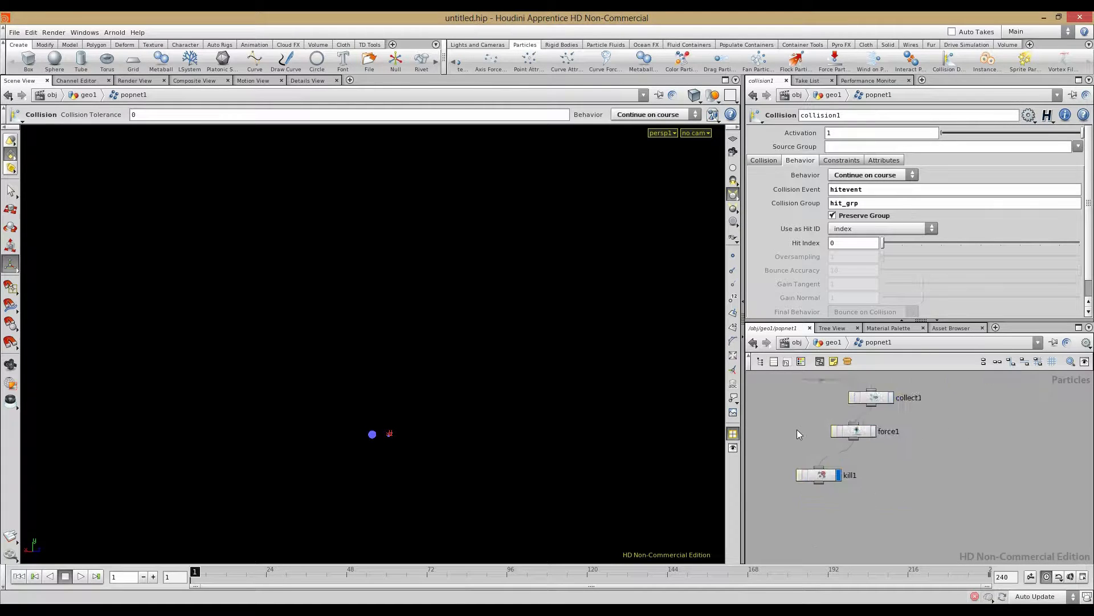
{"action": "left_click_drag", "start_coordinate": [517, 415], "coordinate": [413, 469], "text": "alt"}
{"action": "right_click_drag", "start_coordinate": [413, 469], "coordinate": [374, 412], "text": "alt"}
{"action": "middle_click_drag", "start_coordinate": [374, 412], "coordinate": [394, 220], "text": "alt"}
{"action": "left_click_drag", "start_coordinate": [319, 342], "coordinate": [274, 391], "text": "alt"}
{"action": "right_click_drag", "start_coordinate": [274, 391], "coordinate": [695, 385], "text": "alt"}
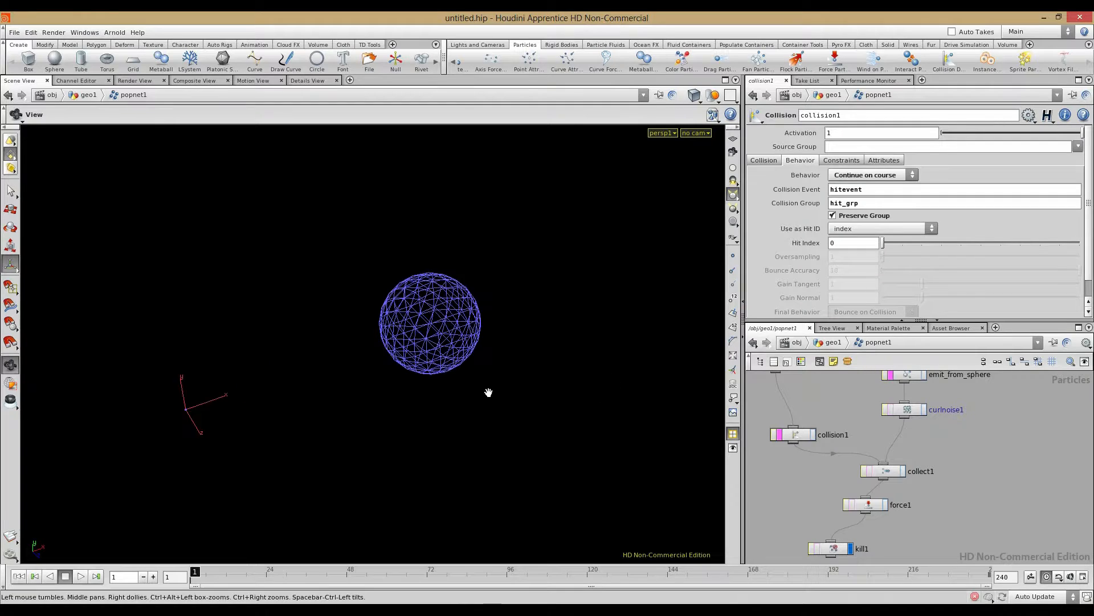
{"action": "middle_click_drag", "start_coordinate": [342, 382], "coordinate": [389, 407], "text": "alt"}
{"action": "key", "text": "Return"}
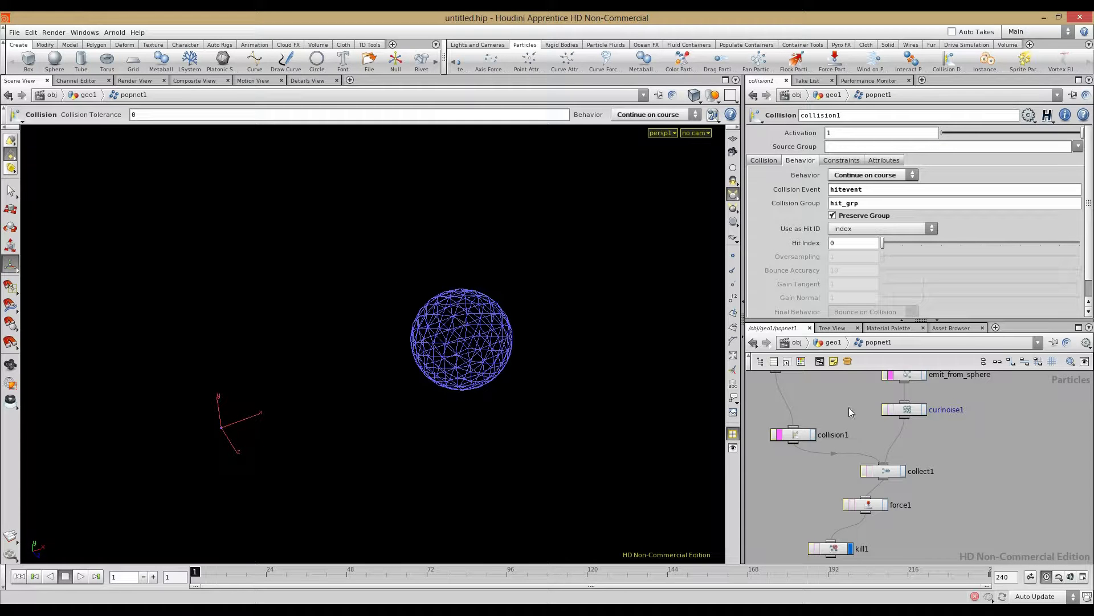
Step: Set the display flag on source1 so only its particles show
{"action": "scroll", "coordinate": [858, 409], "scroll_direction": "down", "scroll_amount": 2}
{"action": "middle_click_drag", "start_coordinate": [859, 410], "coordinate": [888, 420]}
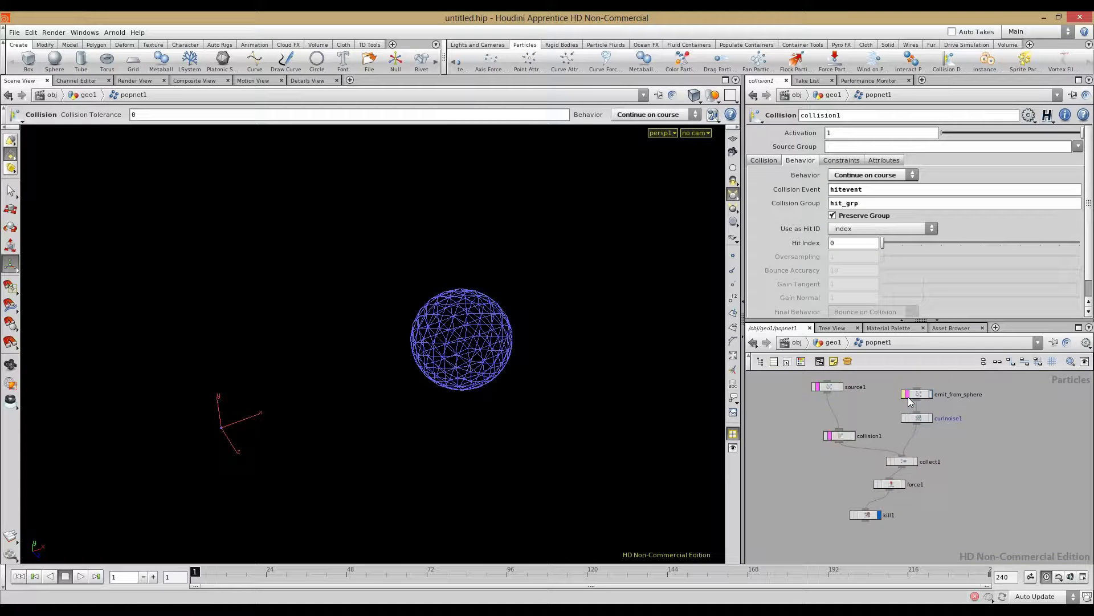
{"action": "scroll", "coordinate": [864, 389], "scroll_direction": "up", "scroll_amount": 3}
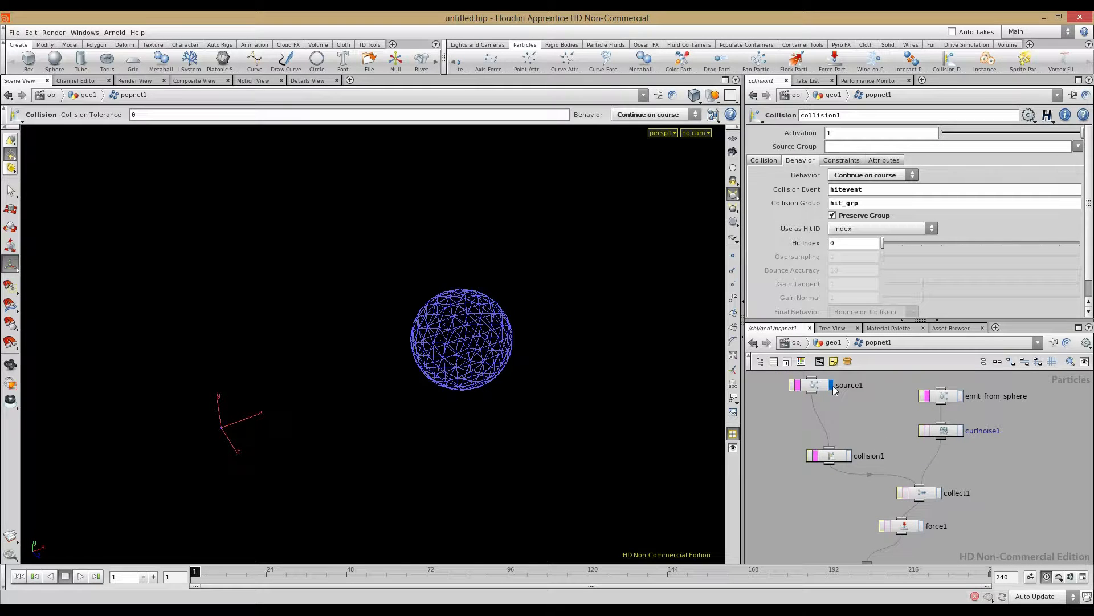
{"action": "left_click", "coordinate": [832, 385]}
Step: Move collision1, curlnoise1, collect1, force1 and kill1 to the right in the network
{"action": "middle_click_drag", "start_coordinate": [828, 413], "coordinate": [792, 418]}
{"action": "scroll", "coordinate": [862, 449], "scroll_direction": "down", "scroll_amount": 1}
{"action": "scroll", "coordinate": [836, 432], "scroll_direction": "down", "scroll_amount": 1}
{"action": "left_click_drag", "start_coordinate": [803, 399], "coordinate": [960, 530]}
{"action": "left_click_drag", "start_coordinate": [901, 411], "coordinate": [1078, 430]}
{"action": "left_click", "coordinate": [869, 433]}
Step: Disconnect the source1 and emit_from_sphere wires from the collision chain
{"action": "right_click", "coordinate": [887, 408]}
{"action": "left_click", "coordinate": [904, 411]}
{"action": "key", "text": "Tab"}
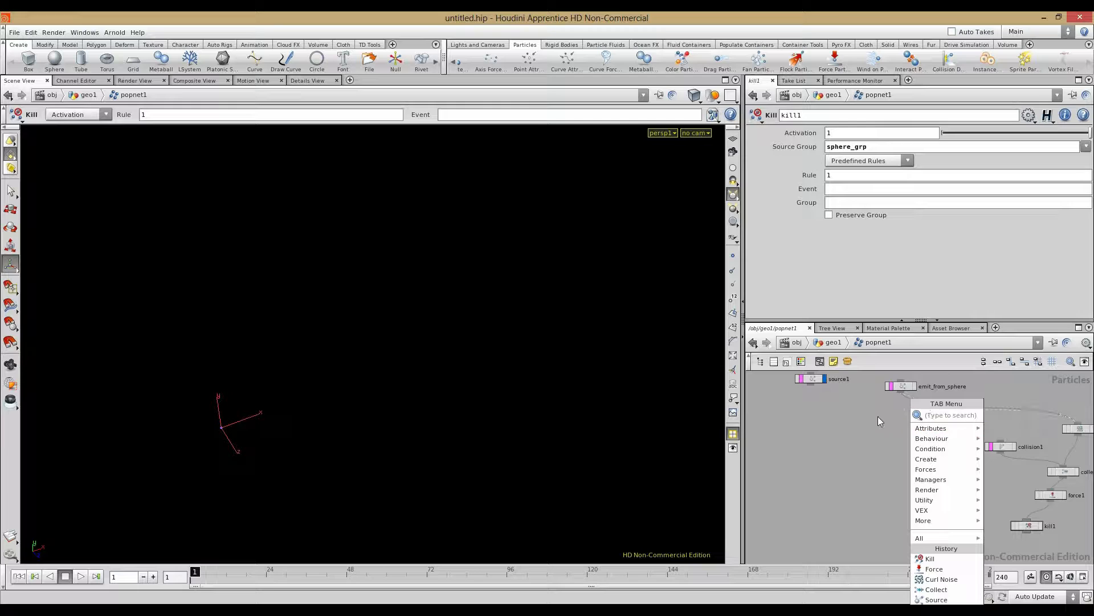
{"action": "left_click", "coordinate": [877, 417]}
{"action": "right_click", "coordinate": [932, 403]}
{"action": "left_click", "coordinate": [944, 417]}
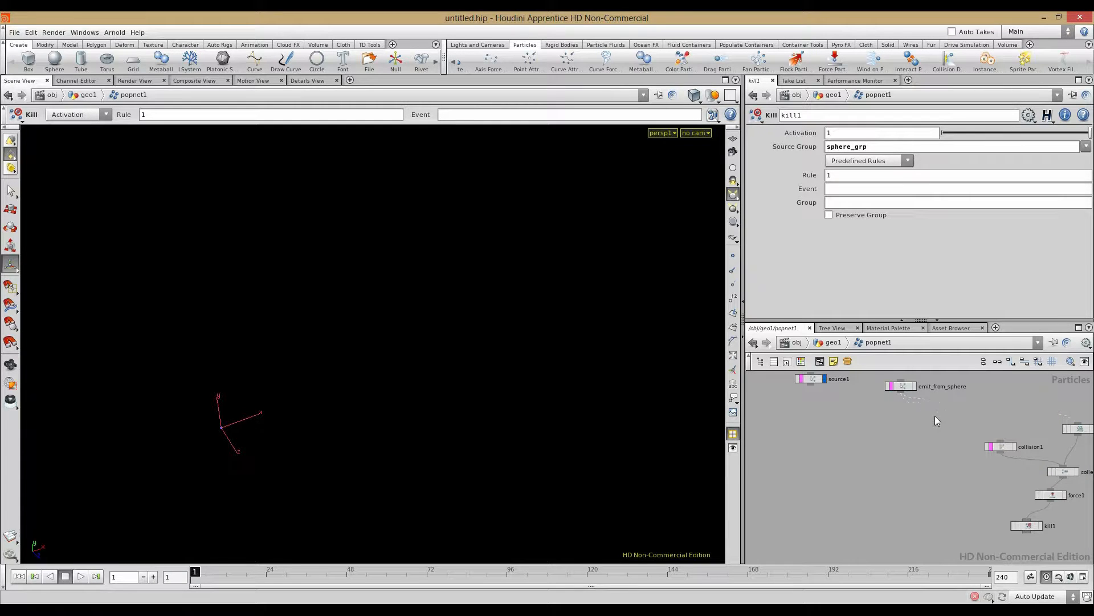
Step: Bypass the downstream POP nodes and replay to check only source1's emitter point remains
{"action": "left_click_drag", "start_coordinate": [1088, 553], "coordinate": [1089, 553]}
{"action": "left_click", "coordinate": [891, 392]}
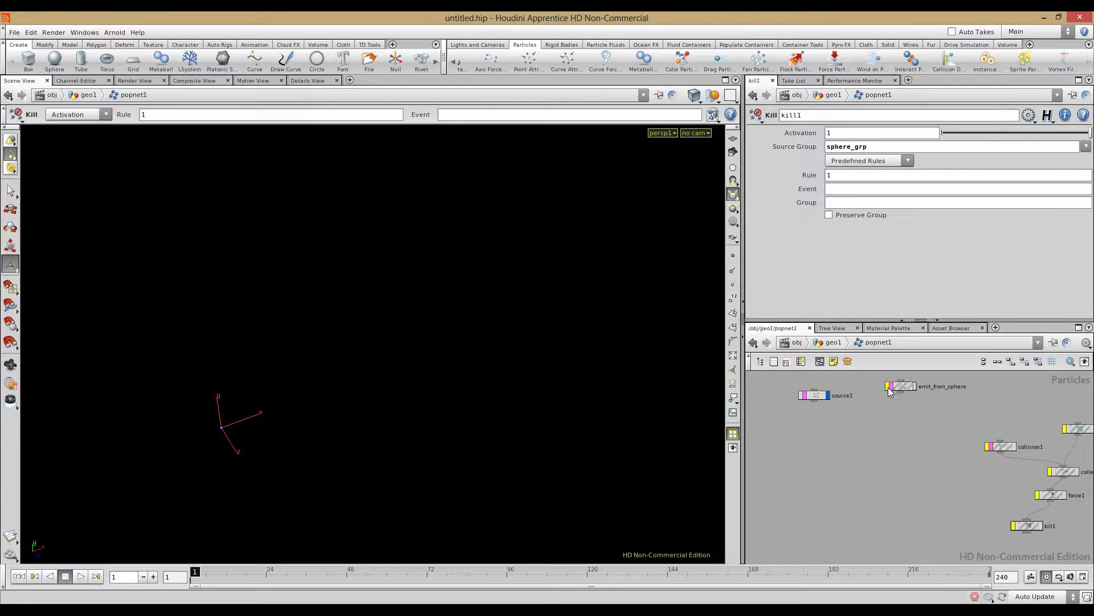
{"action": "left_click", "coordinate": [96, 576]}
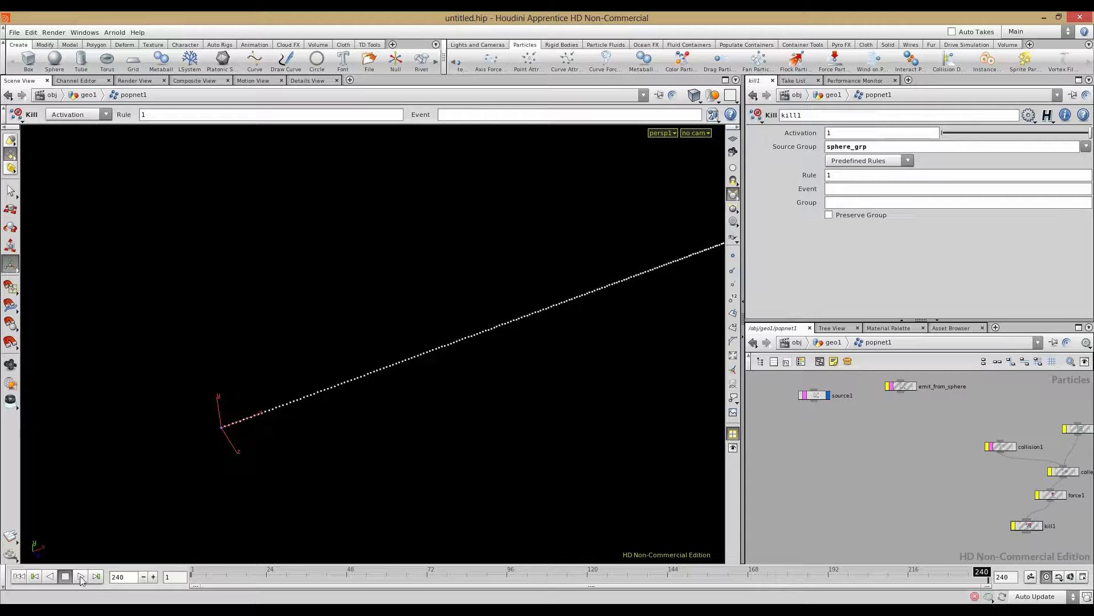
{"action": "left_click", "coordinate": [19, 577]}
{"action": "left_click", "coordinate": [80, 576]}
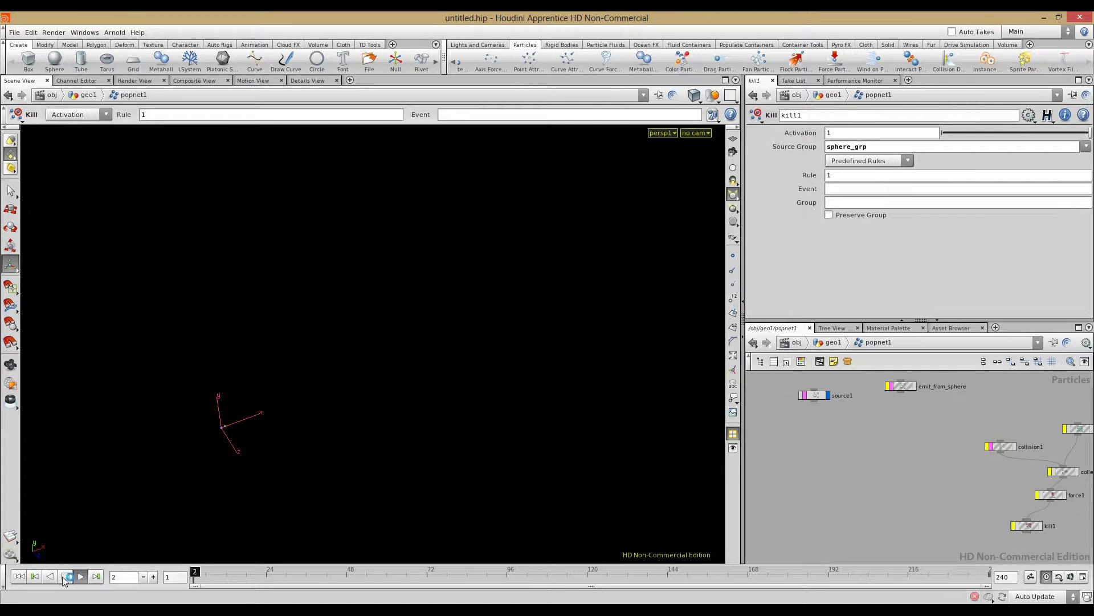
{"action": "left_click", "coordinate": [65, 577]}
{"action": "left_click", "coordinate": [19, 576]}
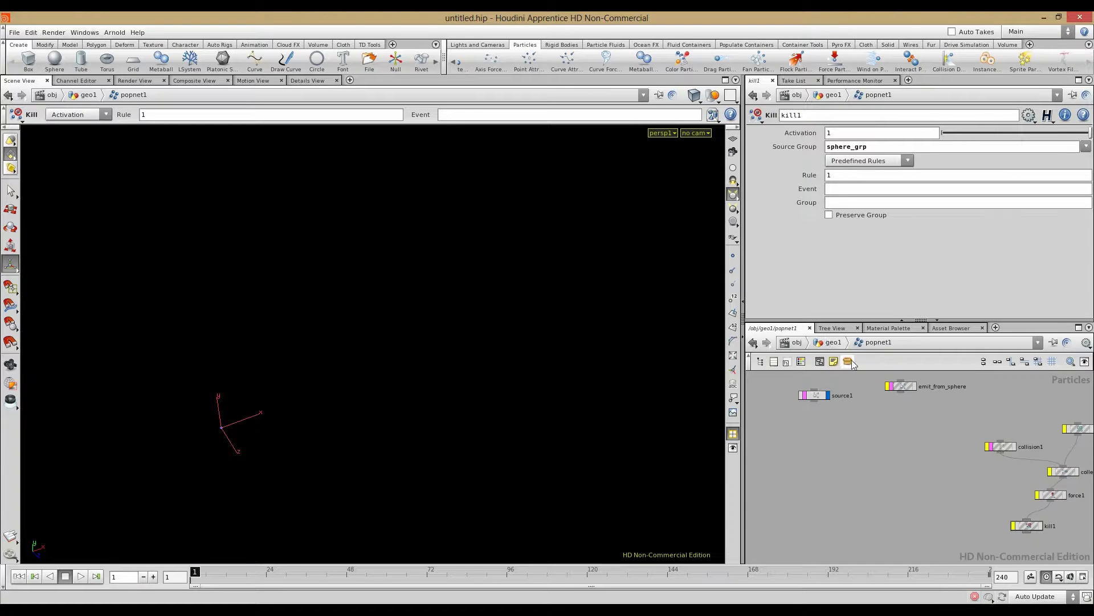
{"action": "left_click_drag", "start_coordinate": [416, 449], "coordinate": [381, 439], "text": "alt"}
{"action": "middle_click_drag", "start_coordinate": [416, 476], "coordinate": [319, 351], "text": "alt"}
{"action": "right_click_drag", "start_coordinate": [261, 321], "coordinate": [579, 381], "text": "alt"}
{"action": "middle_click_drag", "start_coordinate": [419, 403], "coordinate": [474, 416], "text": "alt"}
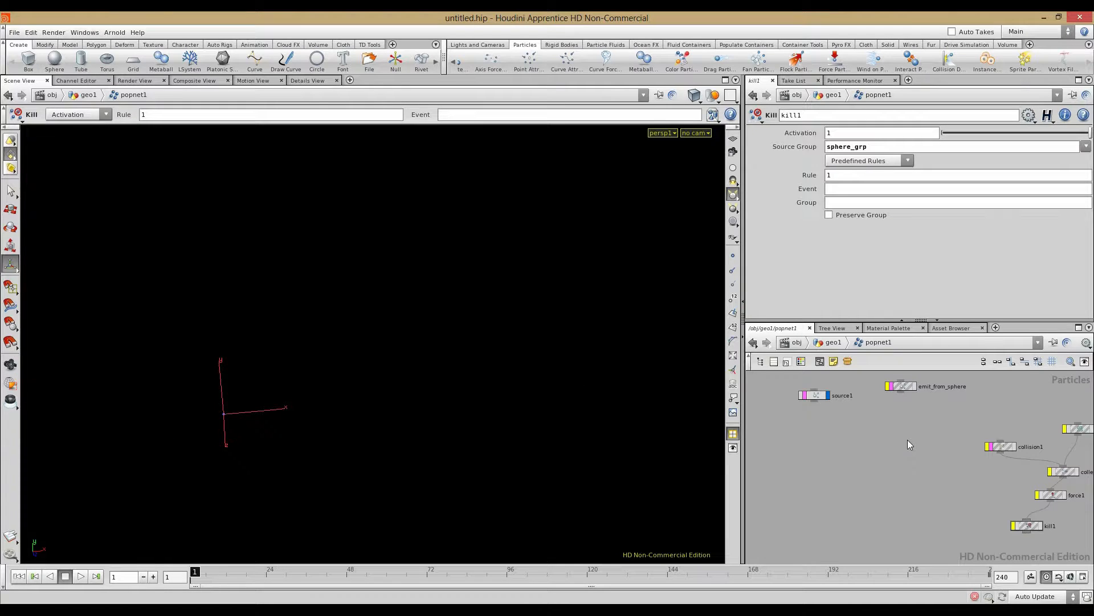
Step: Add a Location emitter node, location1, to popnet1
{"action": "key", "text": "Tab"}
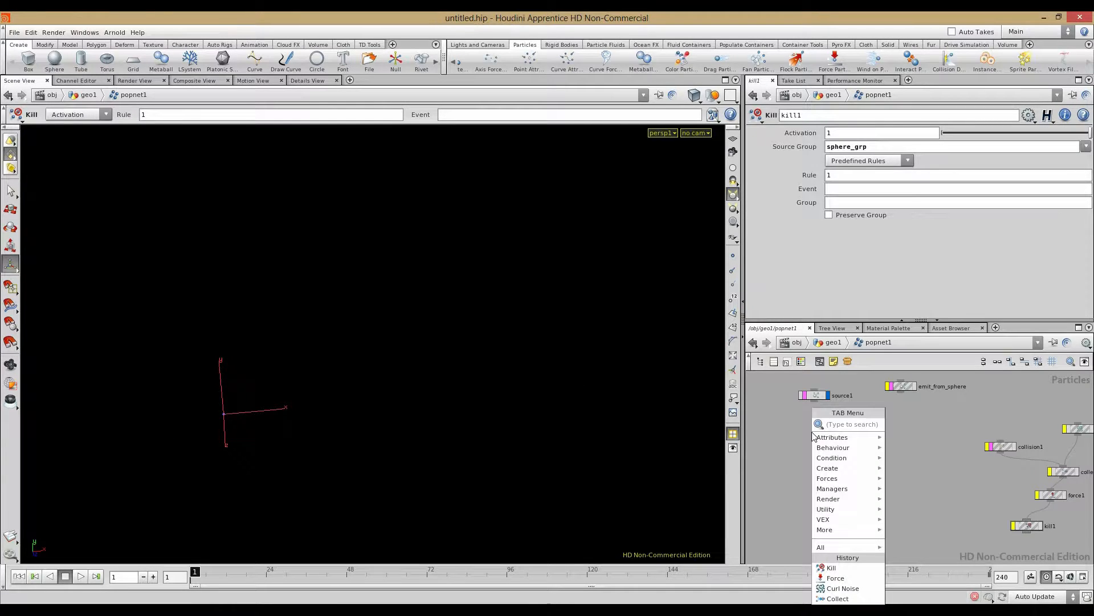
{"action": "type", "text": "lo"}
{"action": "left_click", "coordinate": [912, 424]}
{"action": "left_click", "coordinate": [919, 407]}
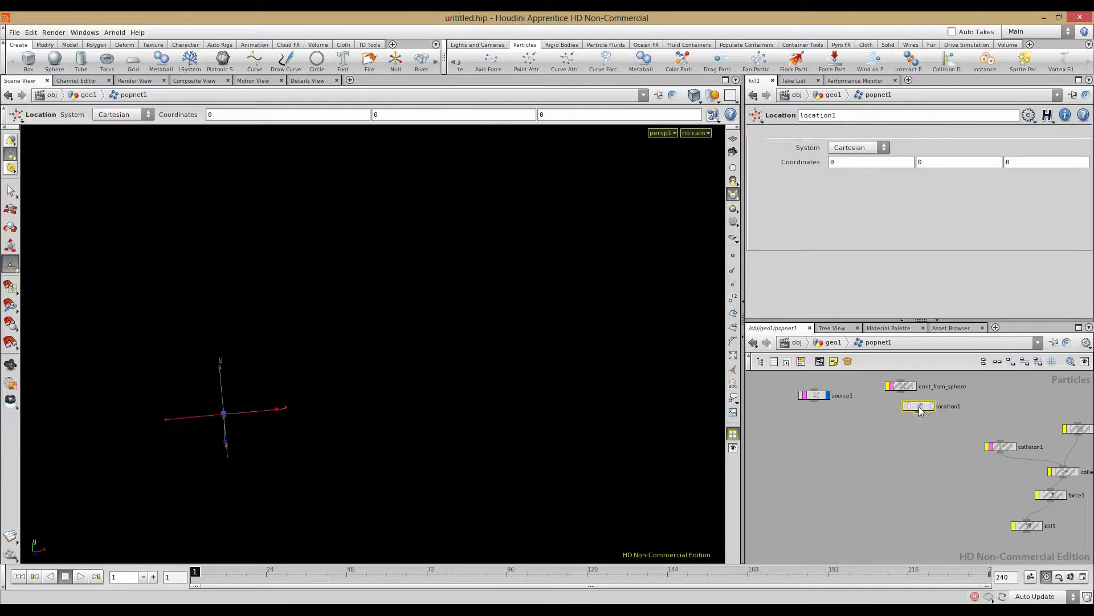
{"action": "left_click_drag", "start_coordinate": [920, 411], "coordinate": [895, 425]}
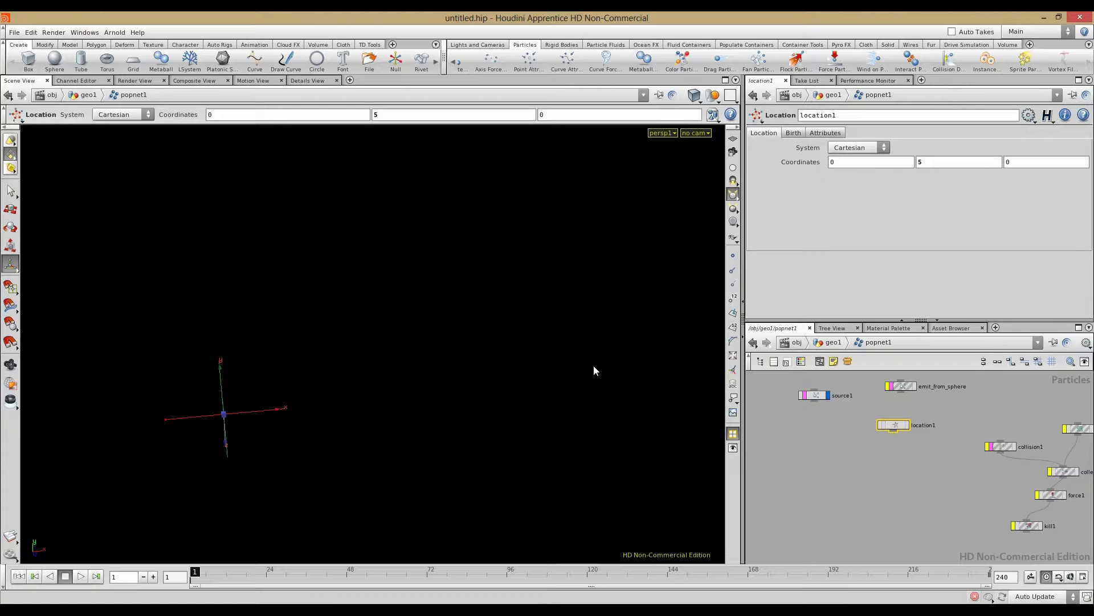
Step: Turn on point display and point numbers in the viewport
{"action": "left_click", "coordinate": [733, 256]}
{"action": "left_click_drag", "start_coordinate": [399, 374], "coordinate": [428, 345], "text": "alt"}
{"action": "left_click", "coordinate": [733, 298]}
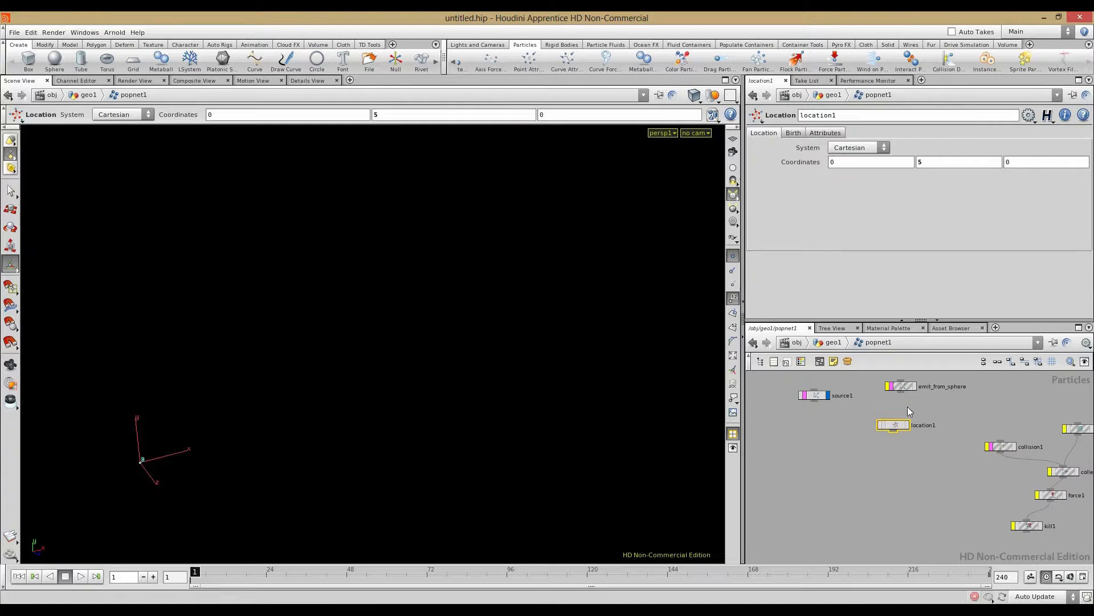
{"action": "key", "text": "Escape"}
{"action": "left_click_drag", "start_coordinate": [567, 374], "coordinate": [282, 334]}
Step: Try 5 as location1's first coordinate and orbit around the crosshair
{"action": "left_click_drag", "start_coordinate": [855, 163], "coordinate": [763, 158]}
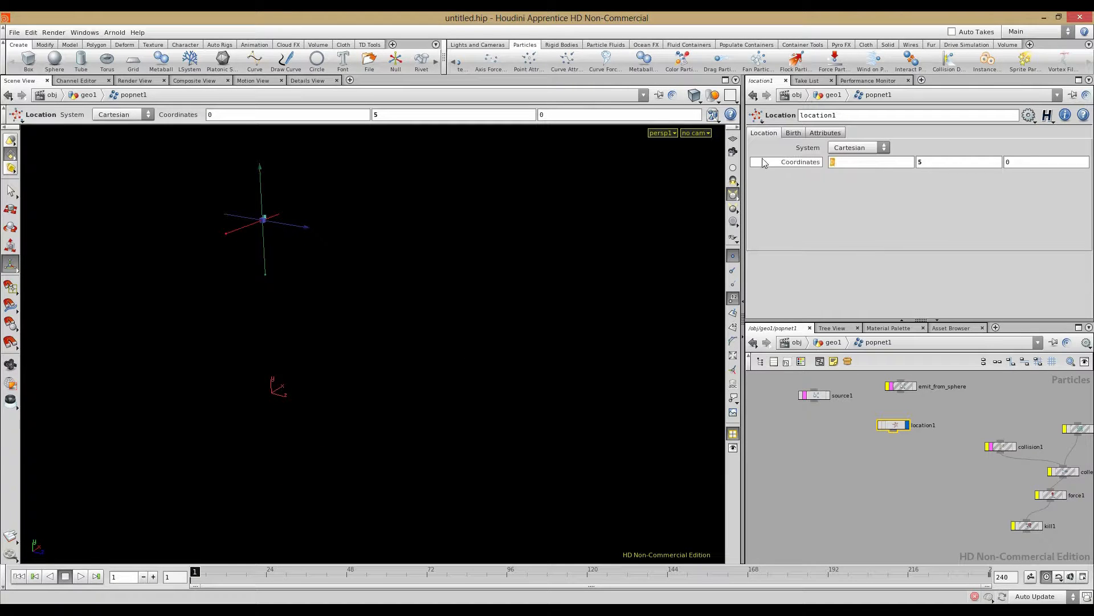
{"action": "key", "text": "Return"}
{"action": "left_click_drag", "start_coordinate": [416, 401], "coordinate": [320, 399], "text": "alt"}
{"action": "right_click_drag", "start_coordinate": [364, 393], "coordinate": [454, 409], "text": "alt"}
{"action": "middle_click_drag", "start_coordinate": [454, 409], "coordinate": [275, 523], "text": "alt"}
{"action": "right_click_drag", "start_coordinate": [428, 425], "coordinate": [393, 419], "text": "alt"}
{"action": "middle_click", "coordinate": [814, 163]}
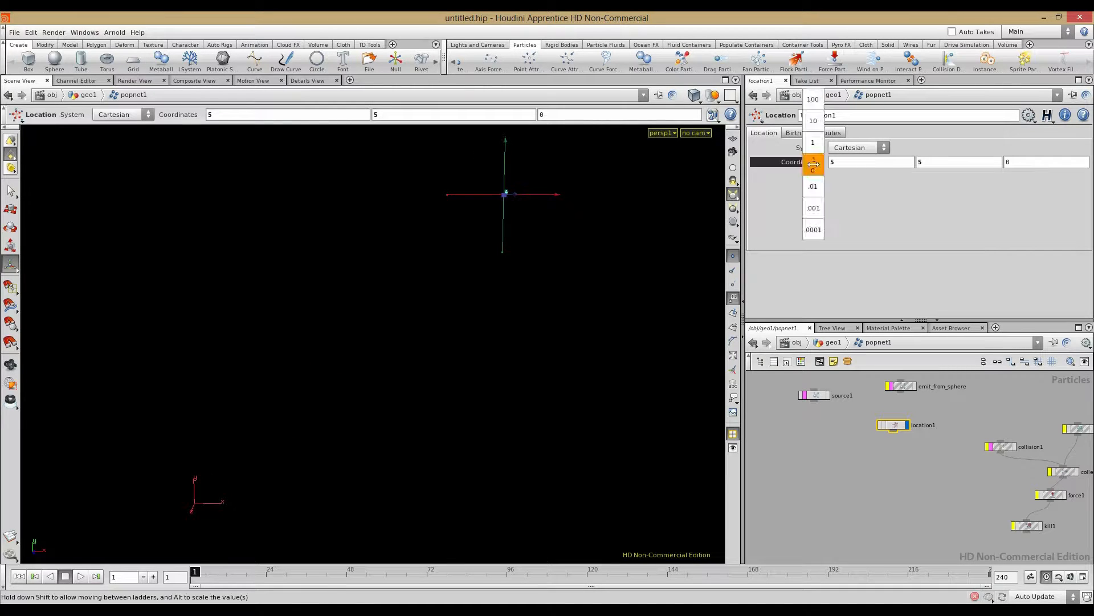
Step: Set location1's position to 2.5, 1.5, 0
{"action": "double_click", "coordinate": [855, 163]}
{"action": "type", "text": "2.5"}
{"action": "key", "text": "Tab"}
{"action": "type", "text": "2.5"}
{"action": "key", "text": "Return"}
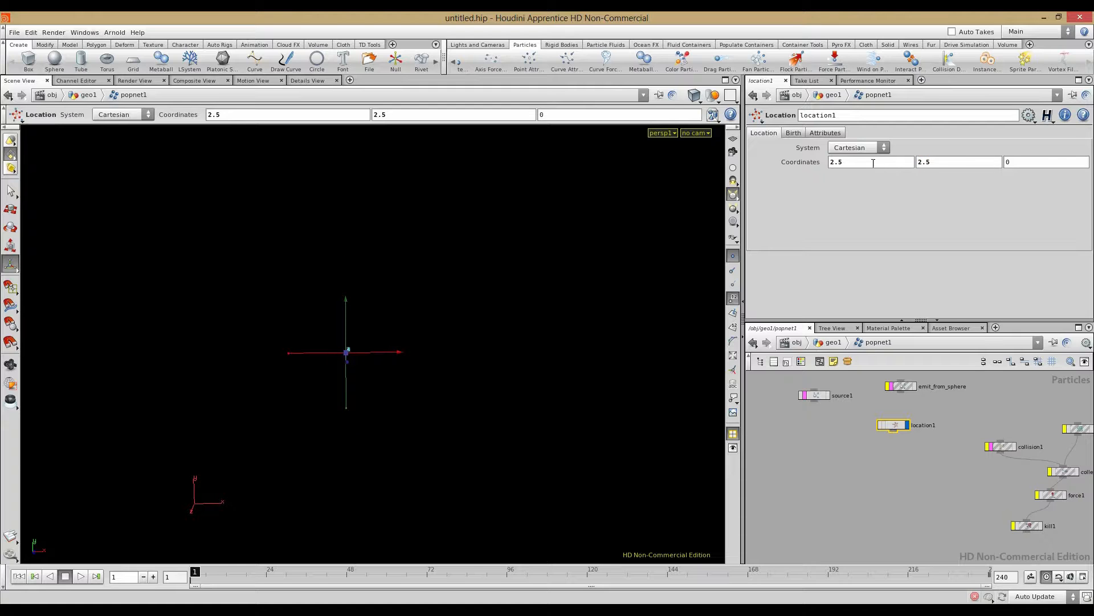
{"action": "key", "text": "Return"}
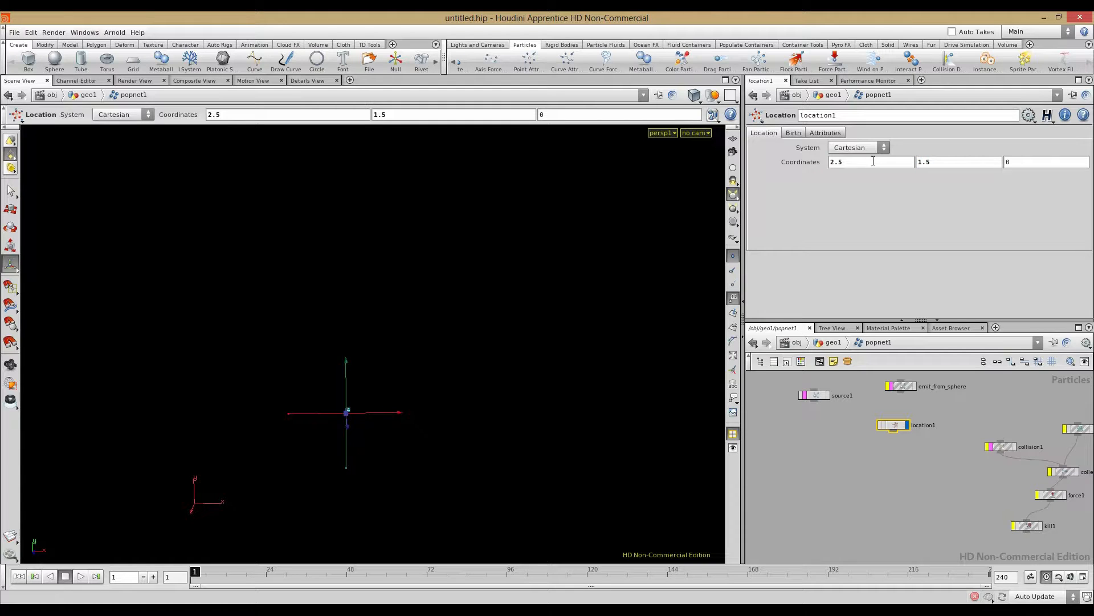
{"action": "middle_click_drag", "start_coordinate": [365, 415], "coordinate": [428, 368], "text": "alt"}
{"action": "right_click_drag", "start_coordinate": [427, 368], "coordinate": [457, 442], "text": "alt"}
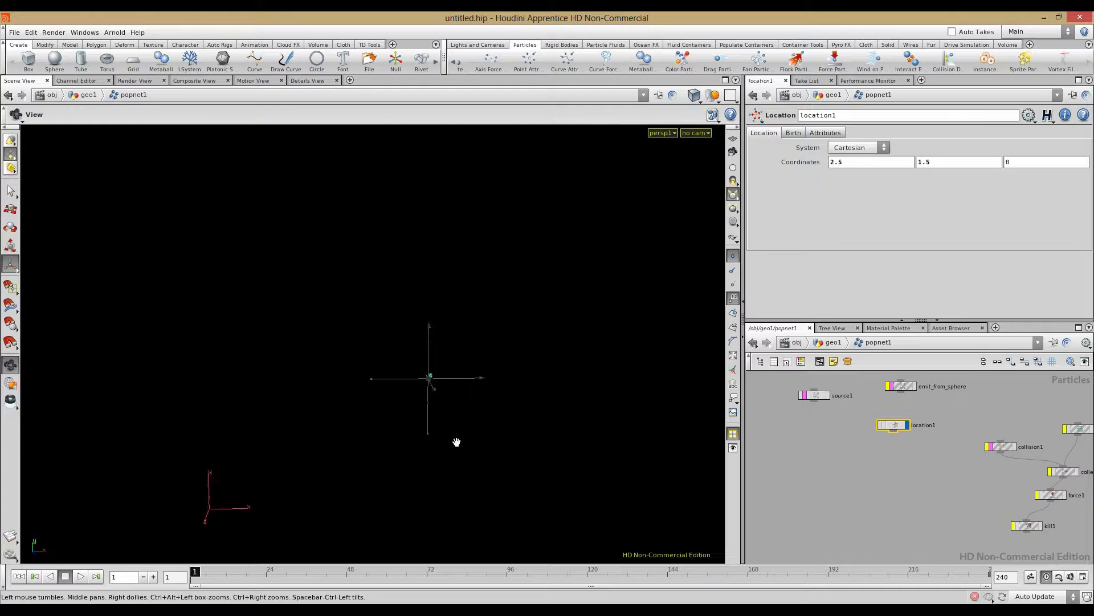
{"action": "middle_click_drag", "start_coordinate": [457, 443], "coordinate": [507, 365], "text": "alt"}
Step: Select source1 and play the simulation to watch the emission, then rewind
{"action": "left_click", "coordinate": [892, 474]}
{"action": "scroll", "coordinate": [893, 475], "scroll_direction": "up", "scroll_amount": 3}
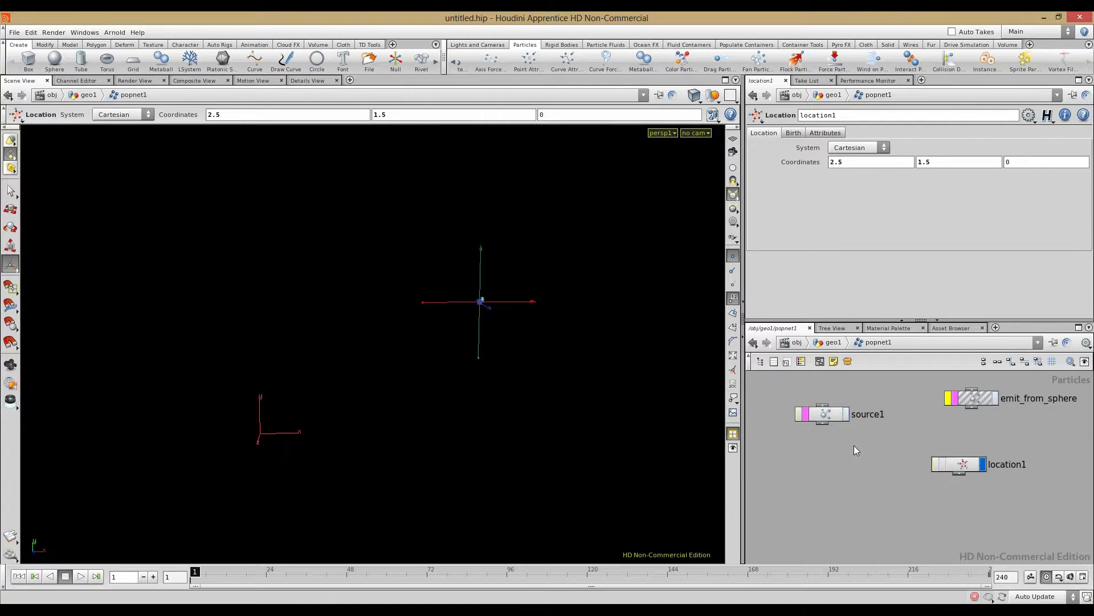
{"action": "left_click", "coordinate": [829, 416]}
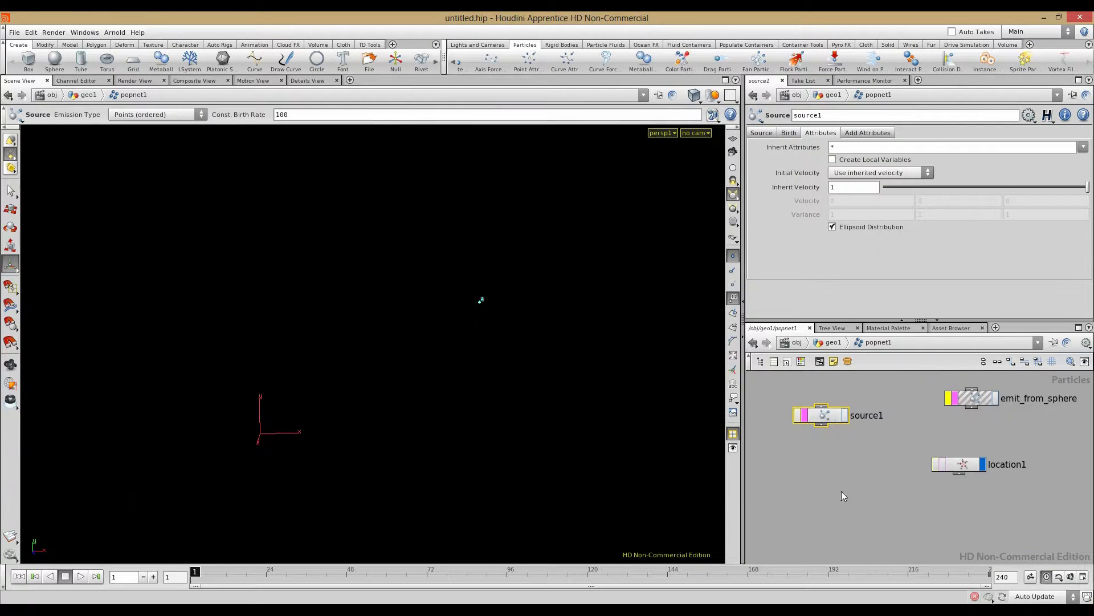
{"action": "left_click", "coordinate": [80, 576]}
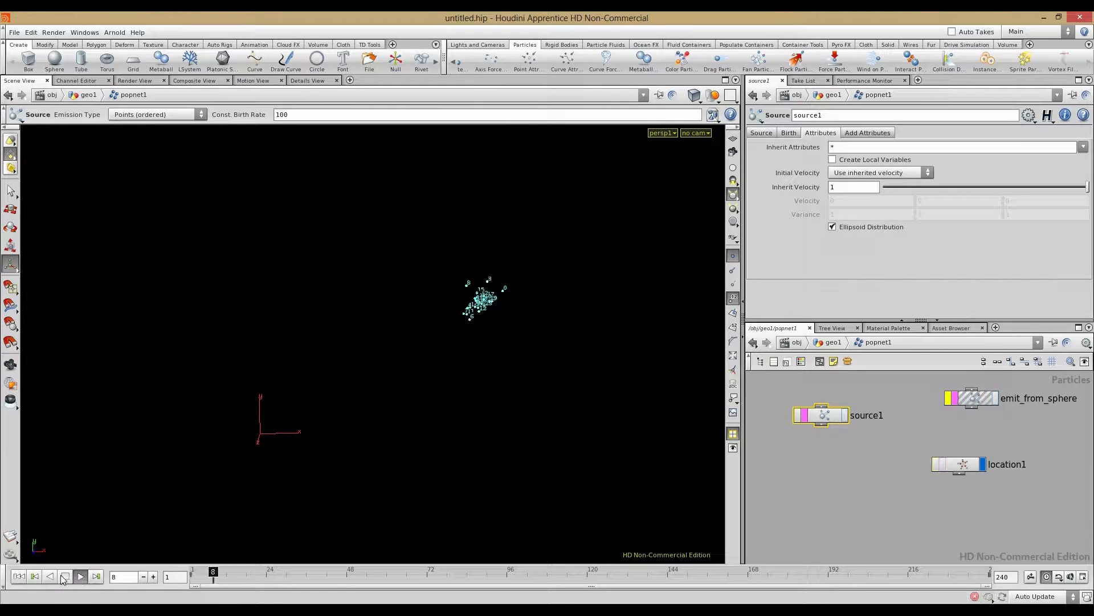
{"action": "left_click", "coordinate": [65, 576]}
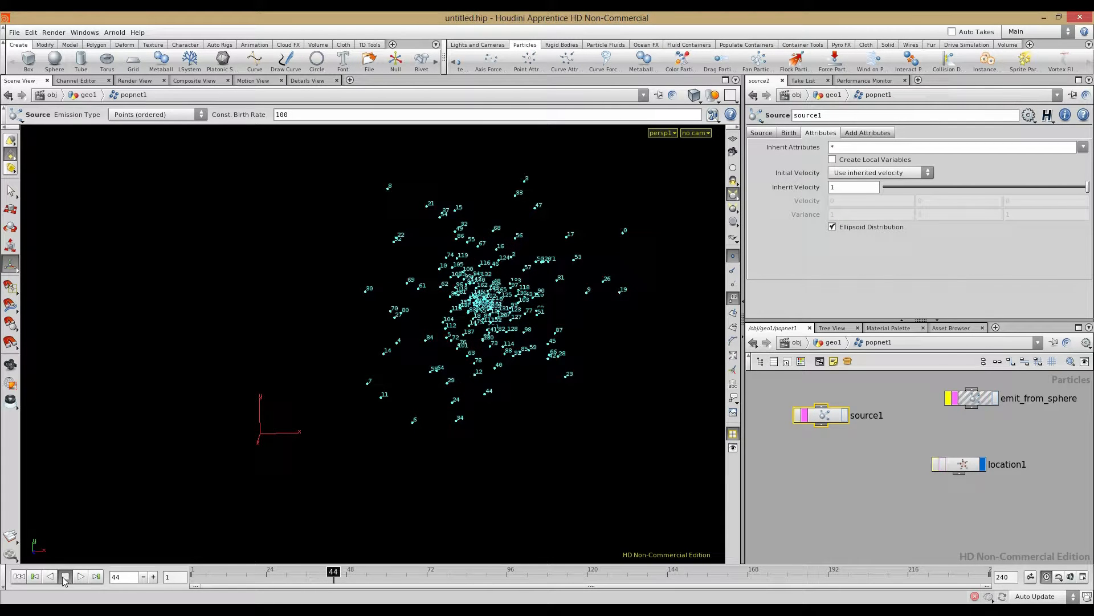
{"action": "left_click", "coordinate": [18, 576]}
Step: On location1's Birth tab, set Impulse Activation and Const. Activation to 0
{"action": "left_click", "coordinate": [956, 471]}
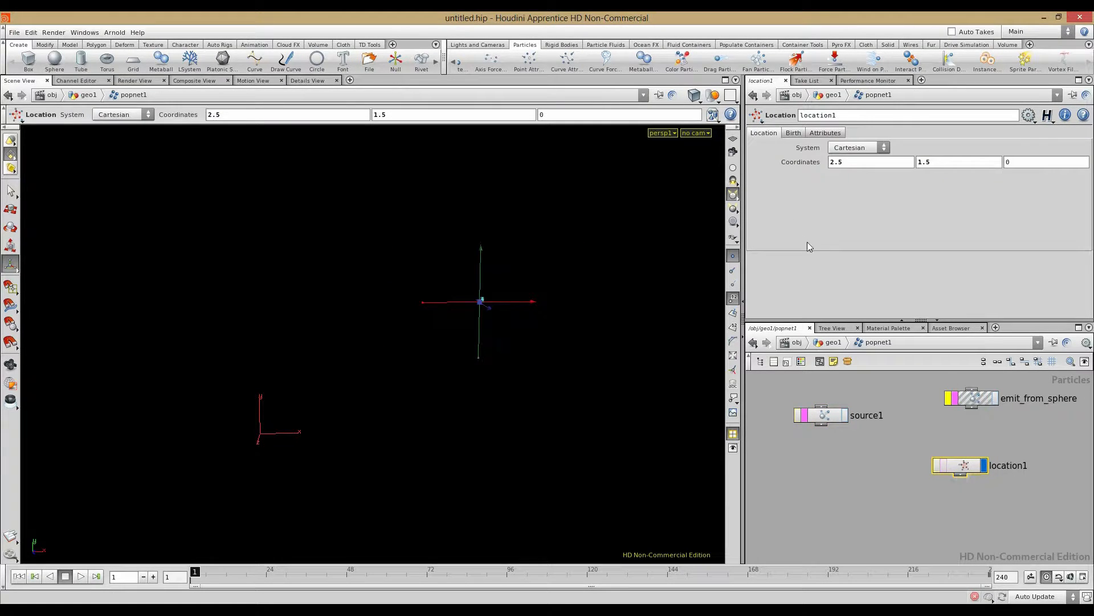
{"action": "left_click", "coordinate": [792, 133]}
{"action": "type", "text": "0"}
{"action": "key", "text": "Return"}
{"action": "left_click_drag", "start_coordinate": [850, 176], "coordinate": [751, 171]}
{"action": "type", "text": "0"}
{"action": "key", "text": "Return"}
{"action": "left_click", "coordinate": [860, 480]}
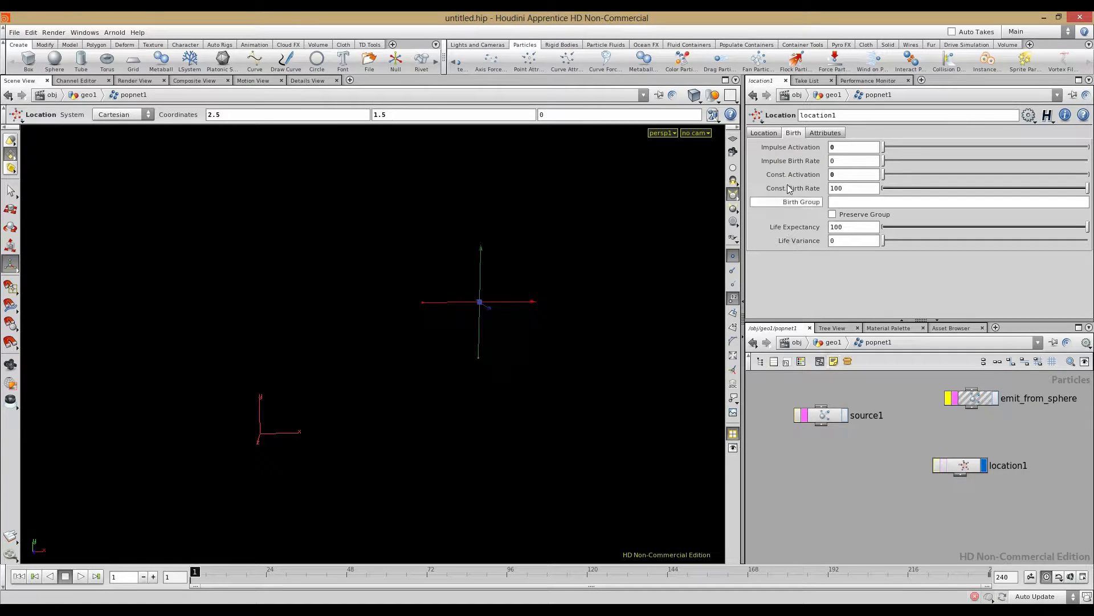
Step: Return to location1's Location tab and nudge source1 slightly in the network
{"action": "left_click", "coordinate": [776, 133]}
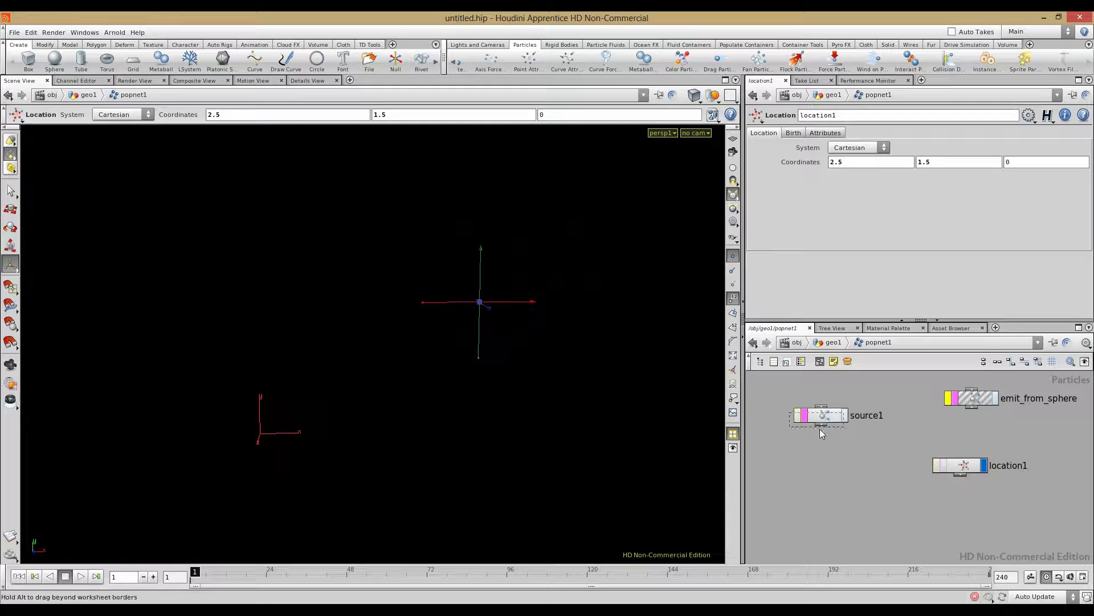
{"action": "left_click_drag", "start_coordinate": [824, 419], "coordinate": [817, 428]}
{"action": "key", "text": "Tab"}
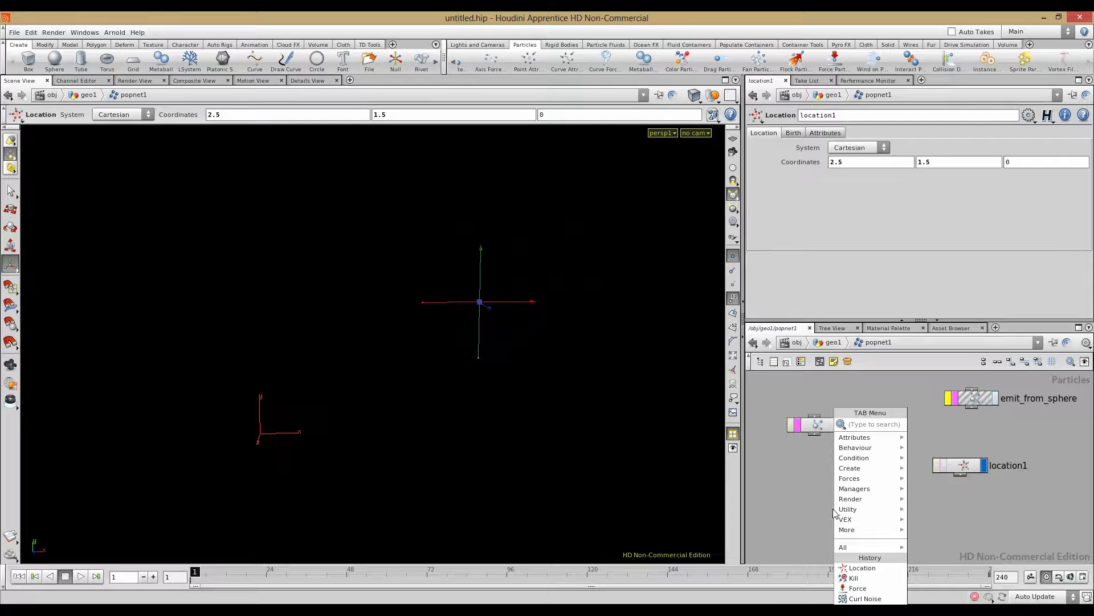
Step: Add a Follow node, follow1, to the particle network
{"action": "type", "text": "f"}
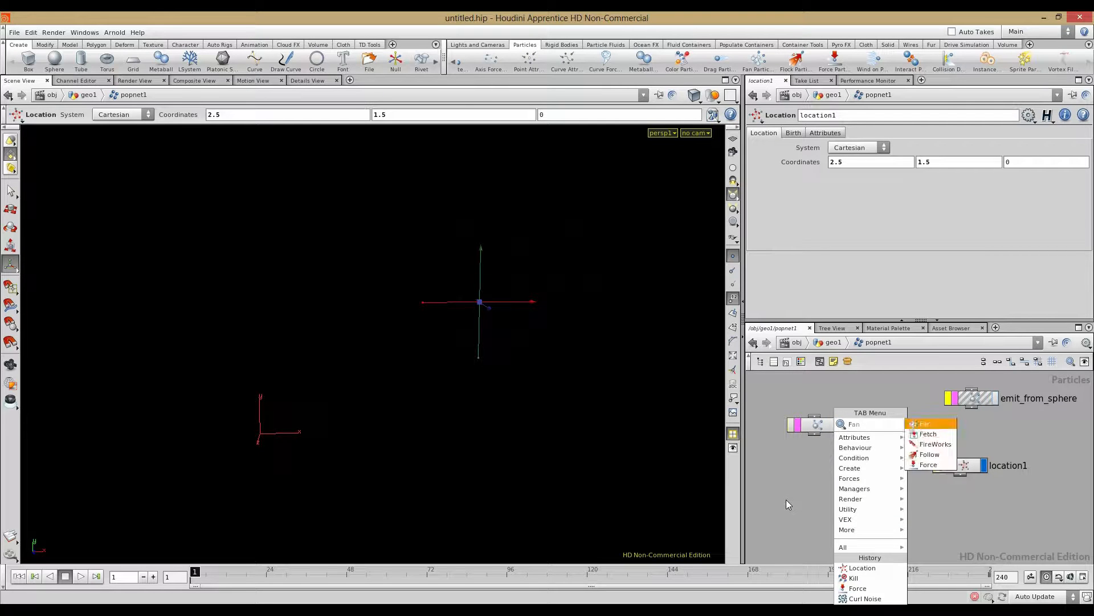
{"action": "left_click", "coordinate": [921, 456]}
{"action": "left_click", "coordinate": [858, 530]}
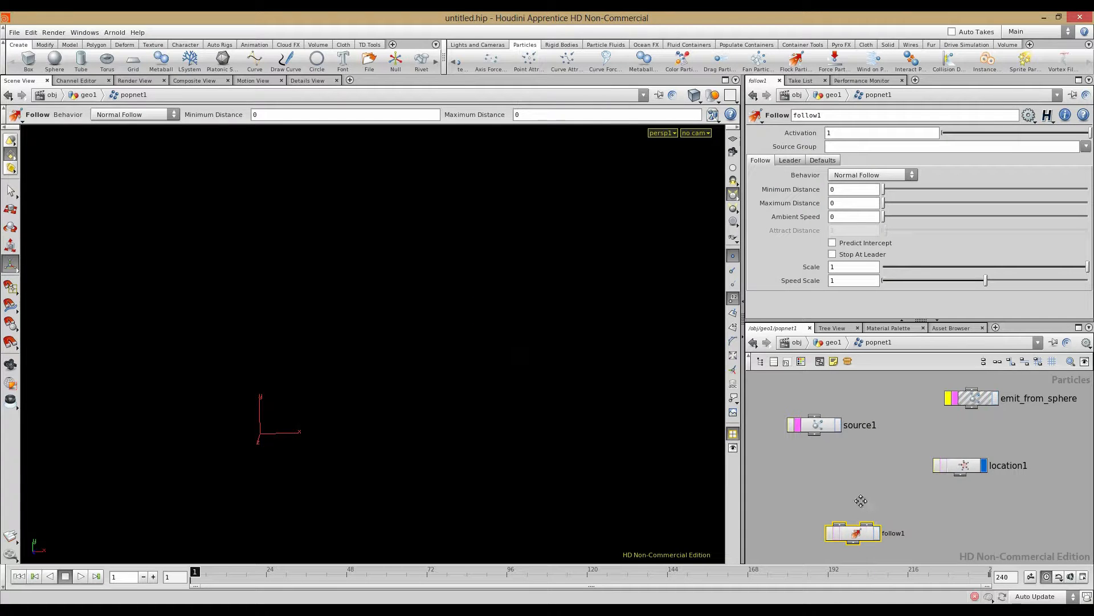
Step: Wire source1 into follow1's first input and location1 into its leader input
{"action": "middle_click_drag", "start_coordinate": [864, 504], "coordinate": [855, 462]}
{"action": "scroll", "coordinate": [855, 461], "scroll_direction": "up", "scroll_amount": 5}
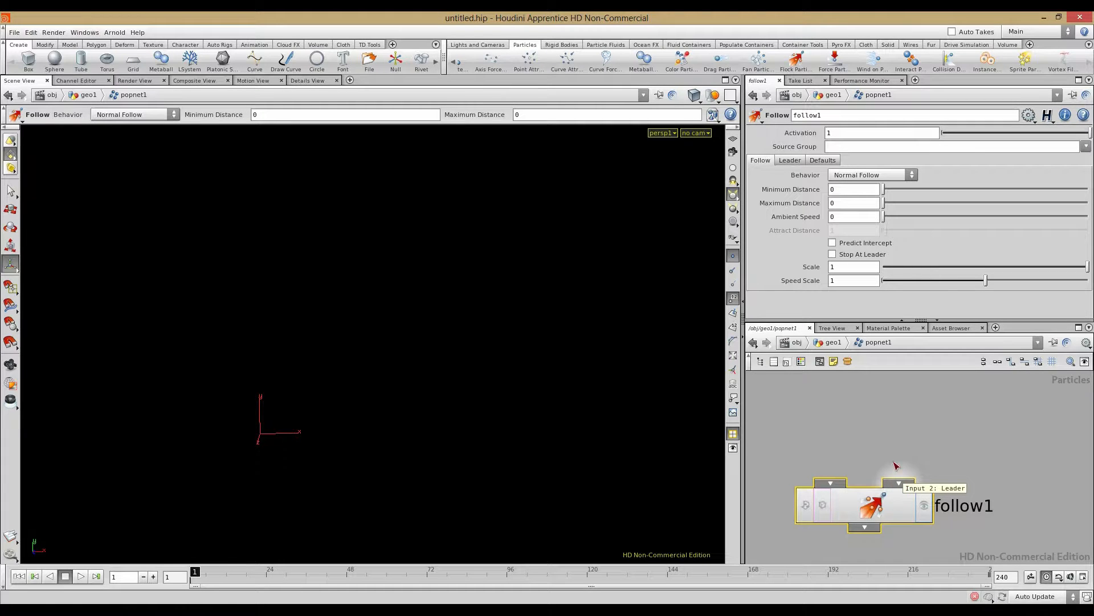
{"action": "scroll", "coordinate": [925, 482], "scroll_direction": "down", "scroll_amount": 5}
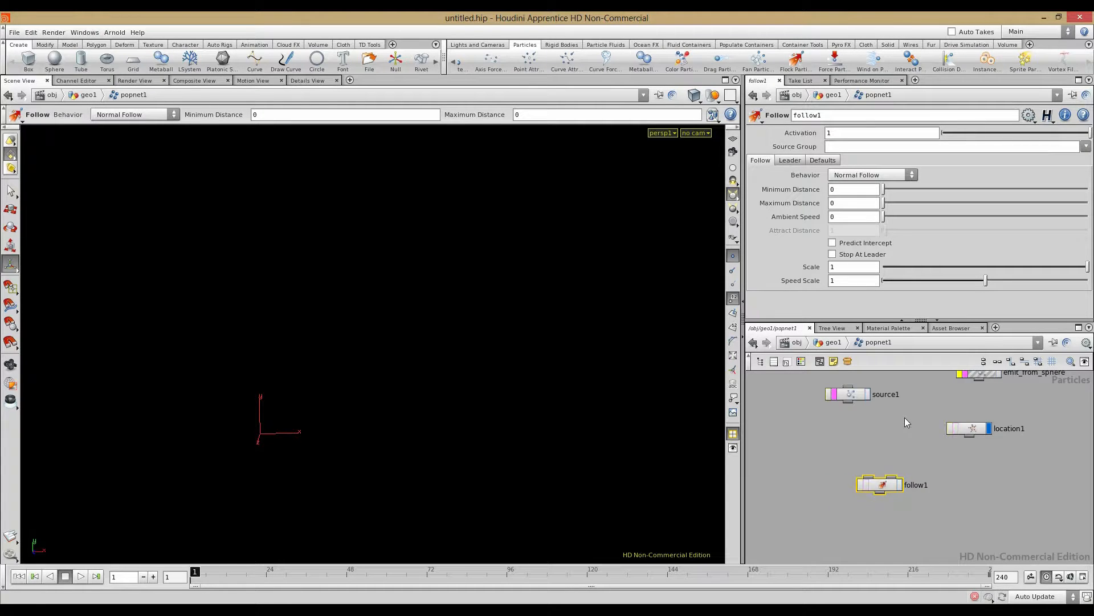
{"action": "left_click", "coordinate": [879, 482]}
{"action": "left_click_drag", "start_coordinate": [848, 401], "coordinate": [938, 446]}
{"action": "scroll", "coordinate": [892, 429], "scroll_direction": "up", "scroll_amount": 2}
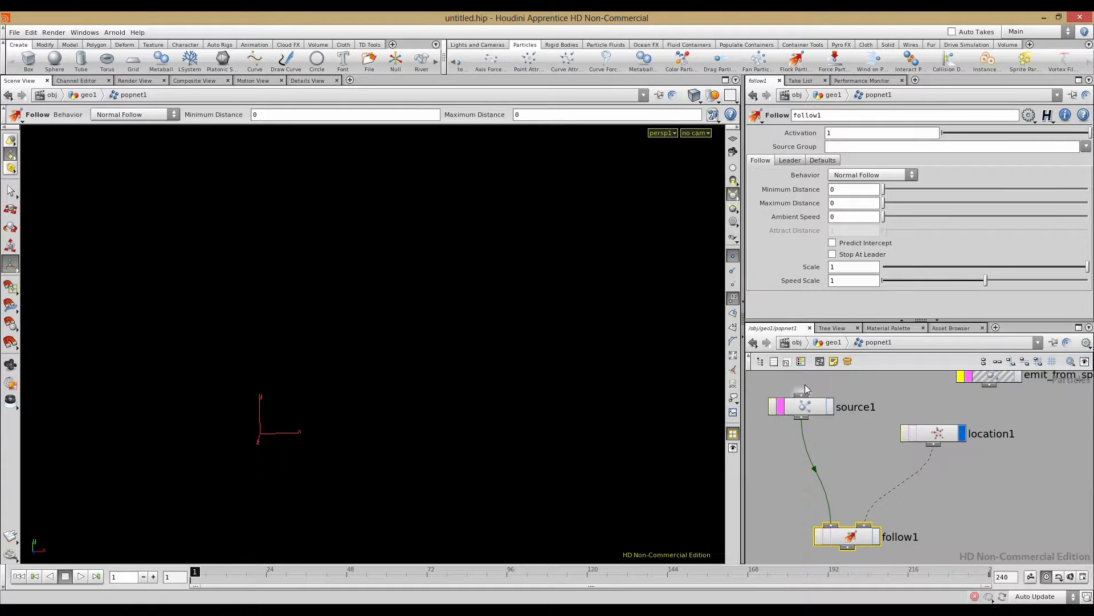
{"action": "left_click", "coordinate": [926, 412]}
{"action": "left_click_drag", "start_coordinate": [938, 437], "coordinate": [935, 440]}
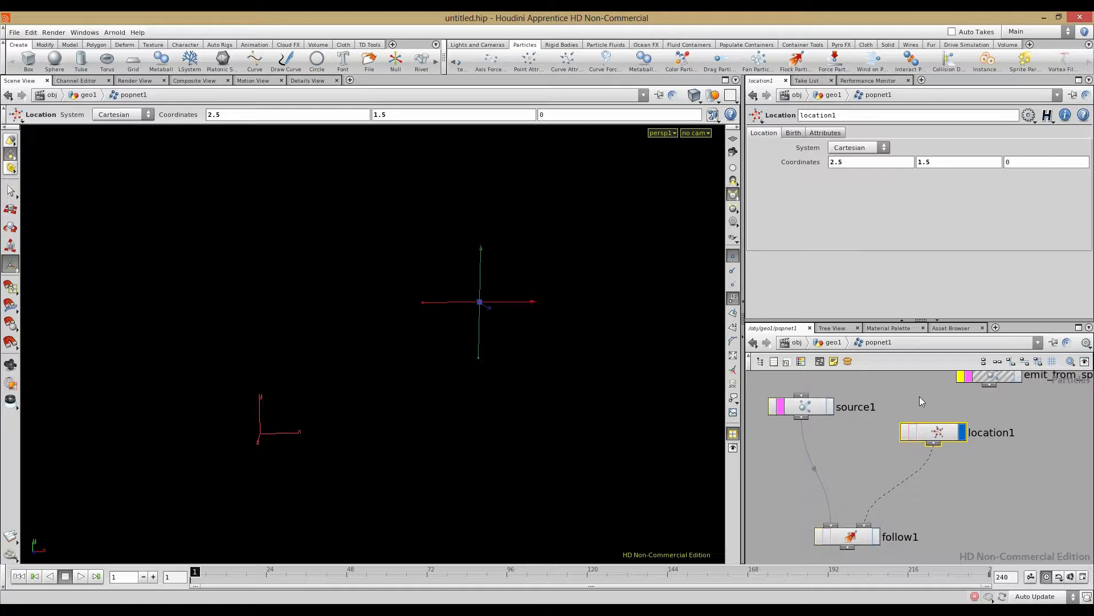
Step: Display follow1's output, play the particle simulation, then stop and rewind to frame one
{"action": "left_click", "coordinate": [877, 537]}
{"action": "left_click", "coordinate": [79, 579]}
{"action": "left_click_drag", "start_coordinate": [275, 447], "coordinate": [517, 476], "text": "alt"}
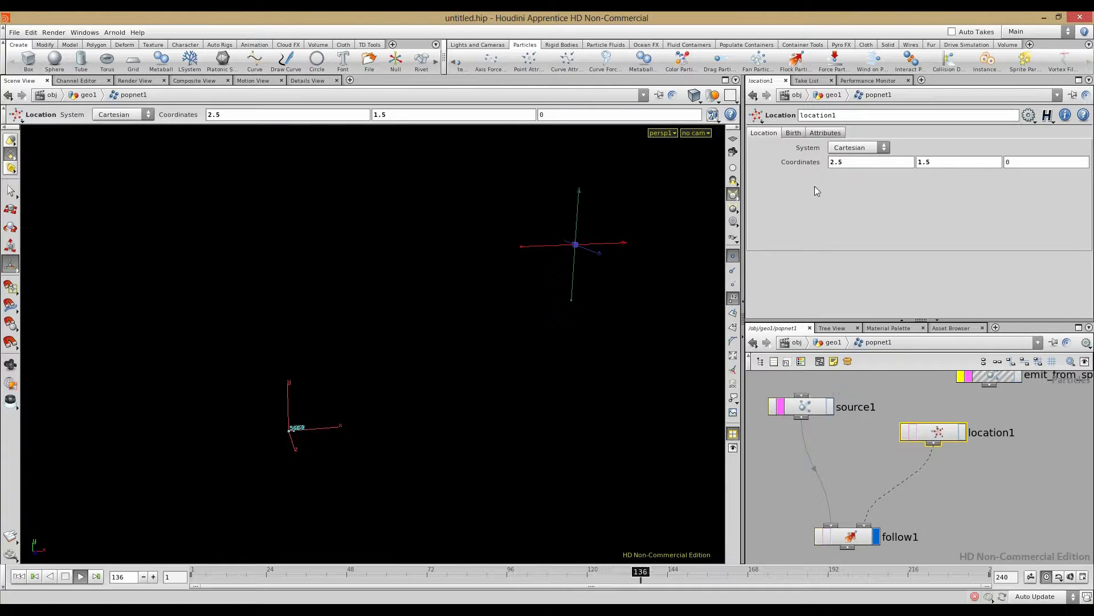
{"action": "left_click", "coordinate": [66, 576]}
{"action": "left_click", "coordinate": [34, 577]}
Step: Undo the recent network edits and bring up location1's coordinates (5.7, 1.5, 0) for editing
{"action": "key", "text": "Delete"}
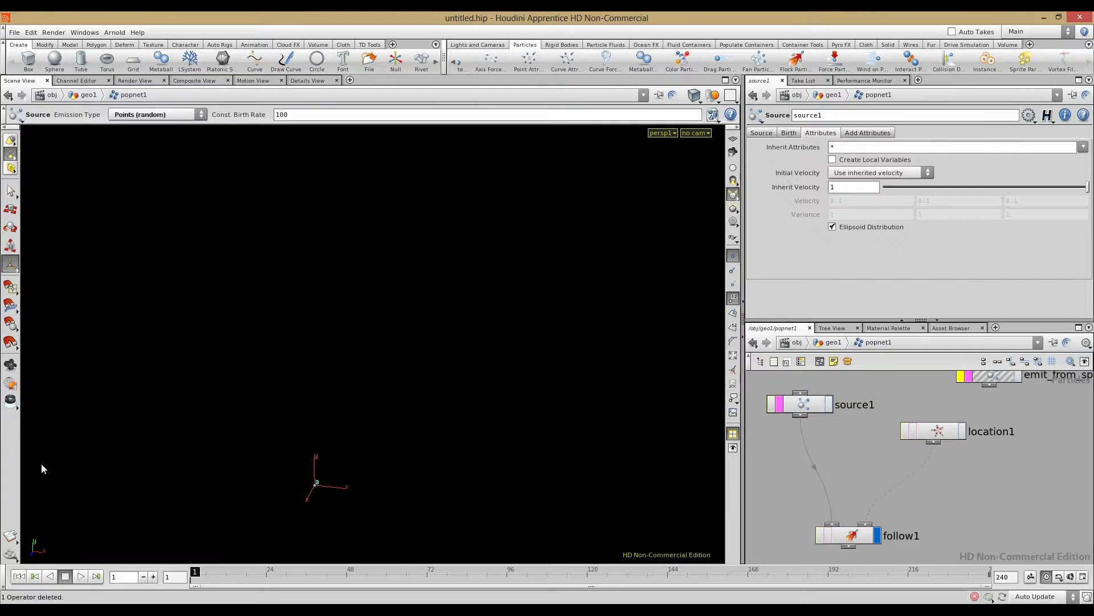
{"action": "left_click", "coordinate": [804, 405]}
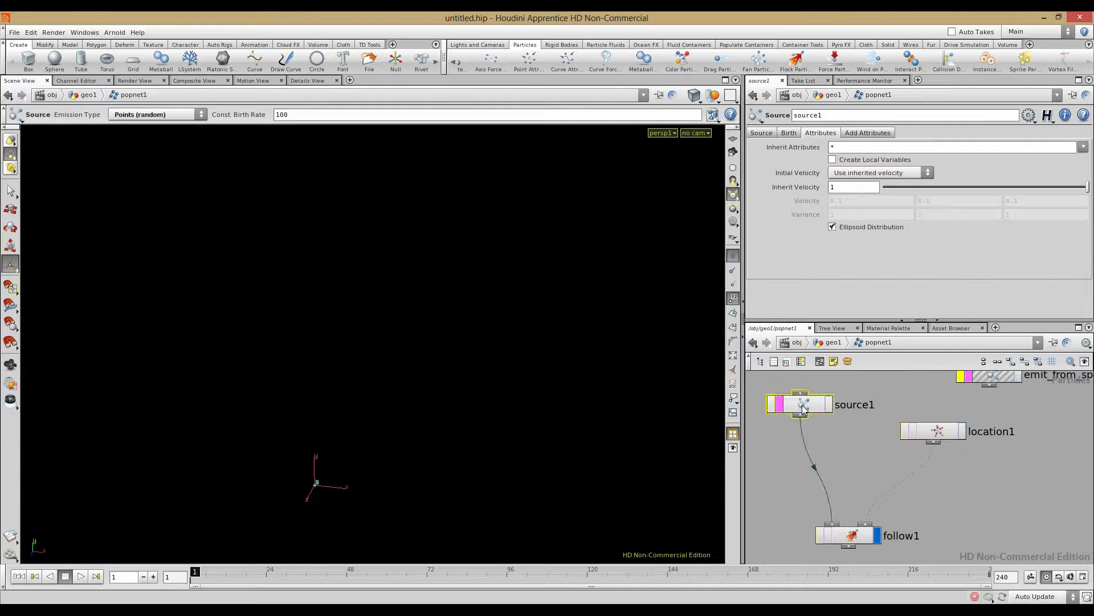
{"action": "left_click", "coordinate": [939, 432]}
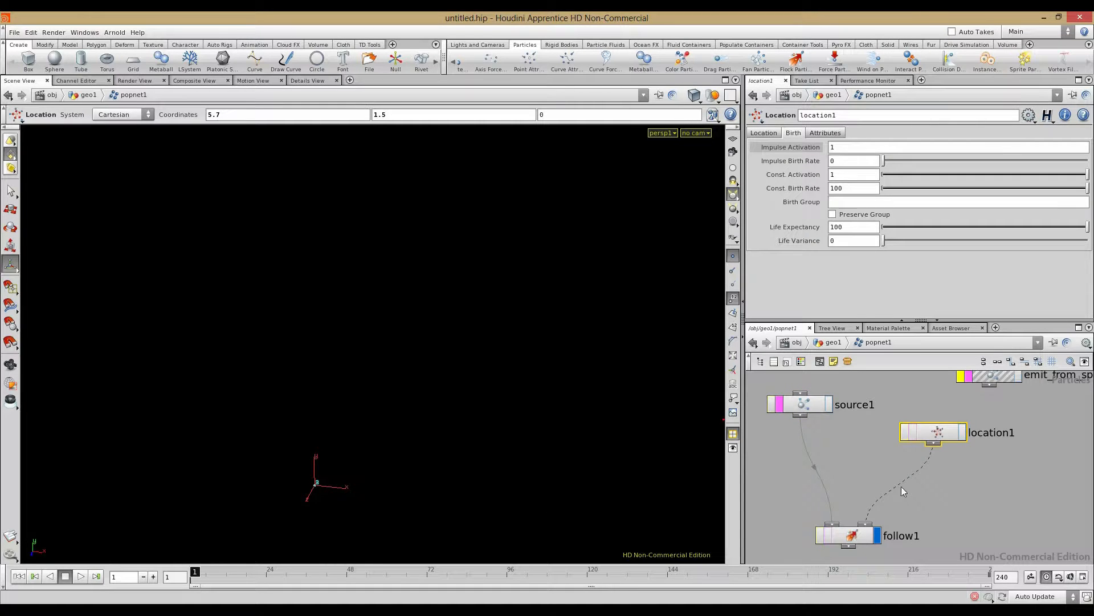
{"action": "left_click", "coordinate": [848, 537]}
{"action": "left_click", "coordinate": [937, 432]}
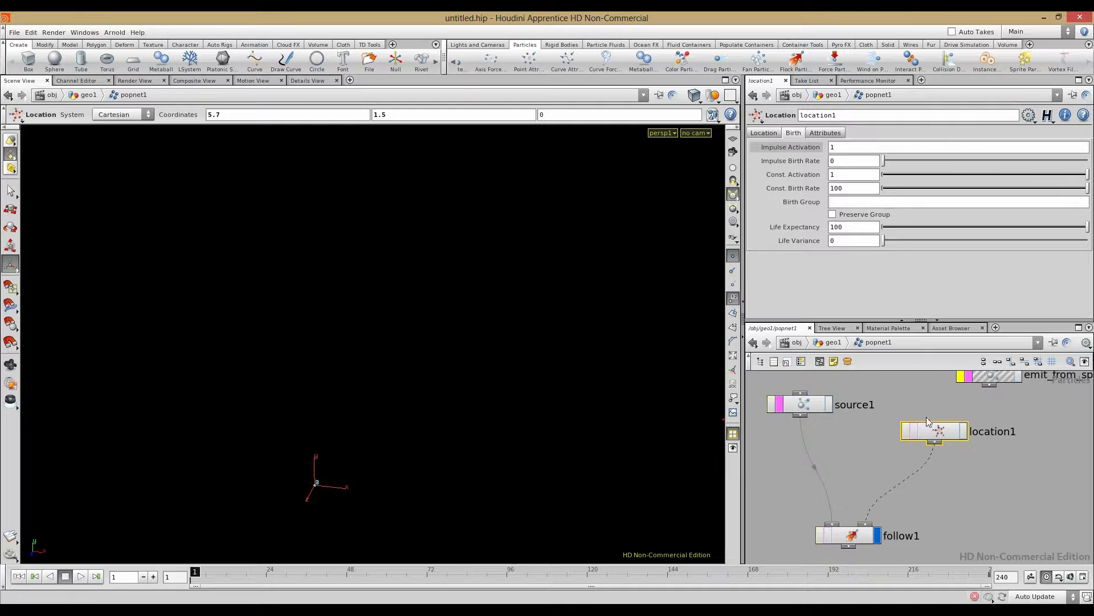
{"action": "left_click_drag", "start_coordinate": [936, 426], "coordinate": [938, 419]}
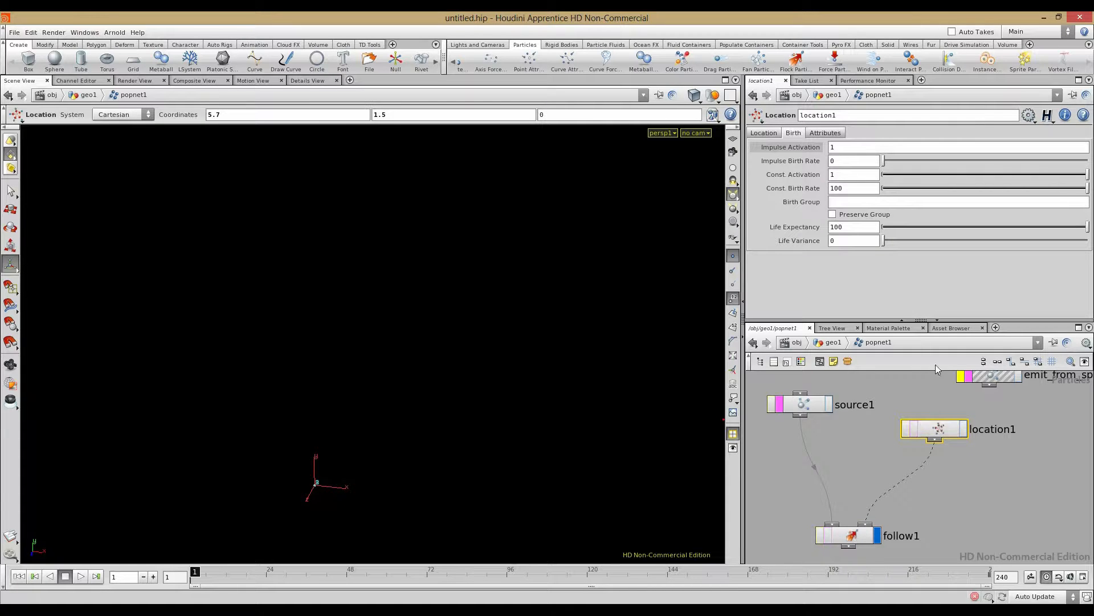
{"action": "left_click", "coordinate": [771, 136]}
{"action": "left_click", "coordinate": [846, 165]}
Step: Clear location1's second coordinate and revert it to its default of 0
{"action": "key", "text": "BackSpace"}
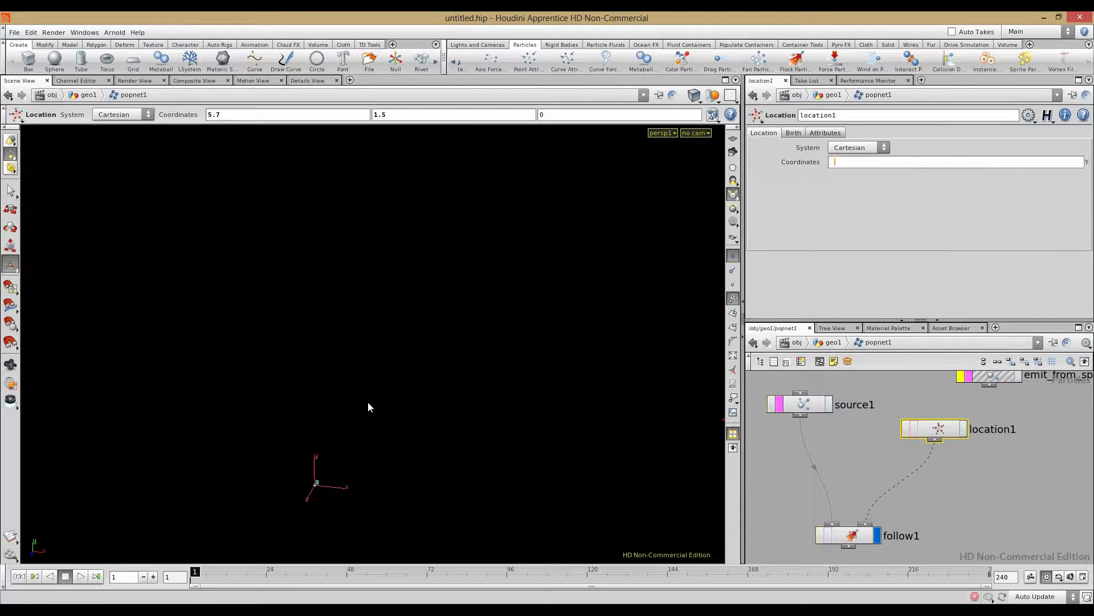
{"action": "key", "text": "Return"}
{"action": "middle_click_drag", "start_coordinate": [559, 464], "coordinate": [546, 432], "text": "alt"}
{"action": "right_click", "coordinate": [926, 162]}
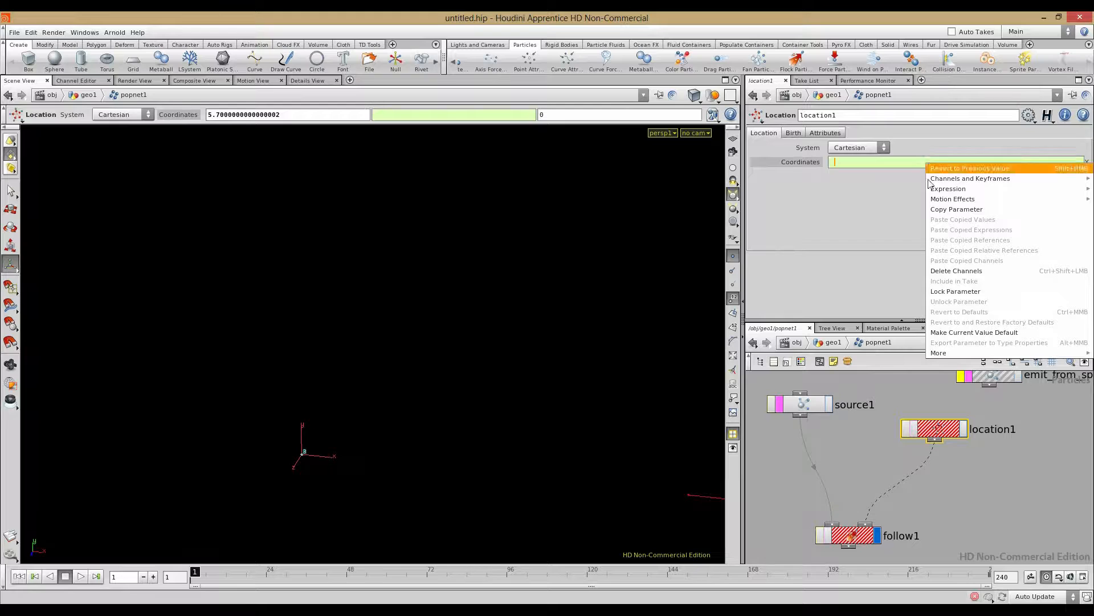
{"action": "left_click", "coordinate": [957, 273]}
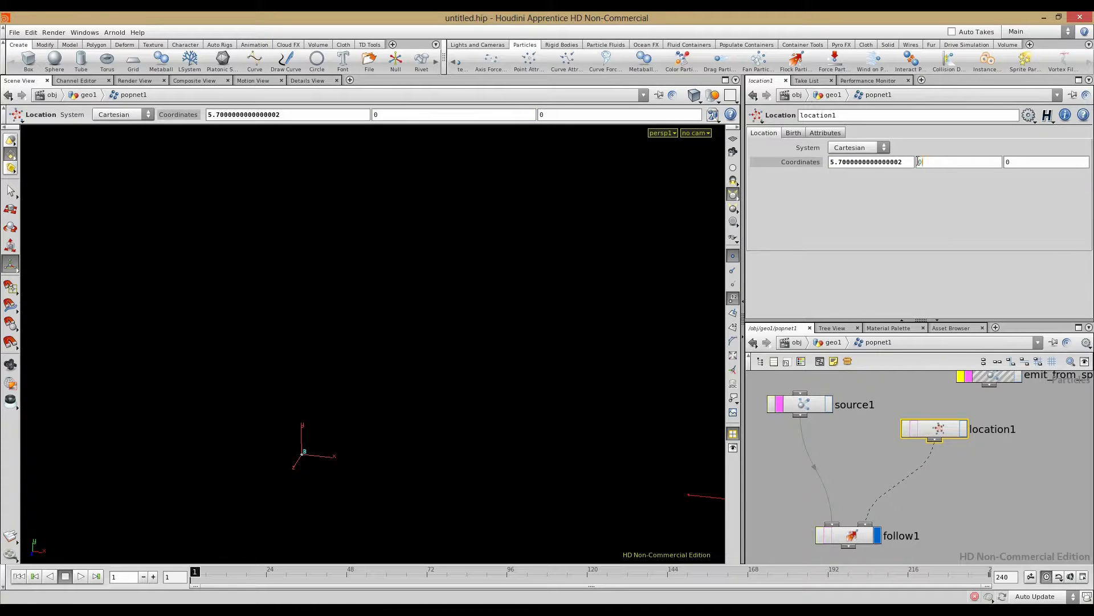
Step: Enter 5 for X, then ladder-adjust location1 to 2.5, 1.7, 0 and orbit to check
{"action": "left_click_drag", "start_coordinate": [905, 163], "coordinate": [761, 152]}
{"action": "type", "text": "5"}
{"action": "key", "text": "Return"}
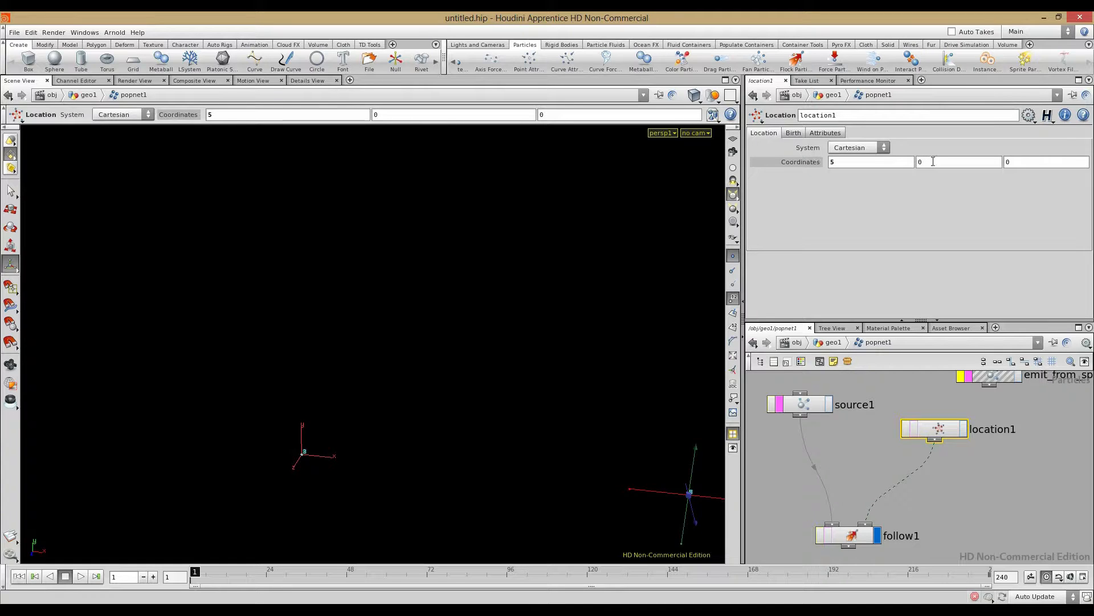
{"action": "left_click_drag", "start_coordinate": [410, 337], "coordinate": [381, 371], "text": "alt"}
{"action": "middle_click_drag", "start_coordinate": [927, 159], "coordinate": [969, 159]}
{"action": "middle_click_drag", "start_coordinate": [855, 162], "coordinate": [820, 149]}
{"action": "left_click", "coordinate": [864, 459]}
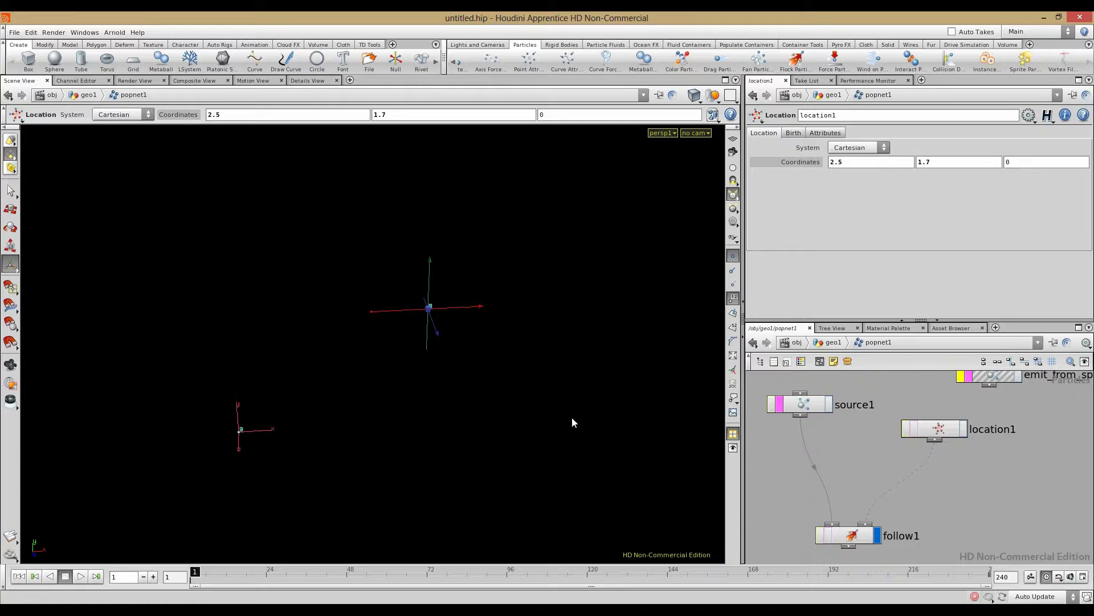
{"action": "key", "text": "Escape"}
{"action": "left_click_drag", "start_coordinate": [435, 422], "coordinate": [610, 400]}
{"action": "key", "text": "Return"}
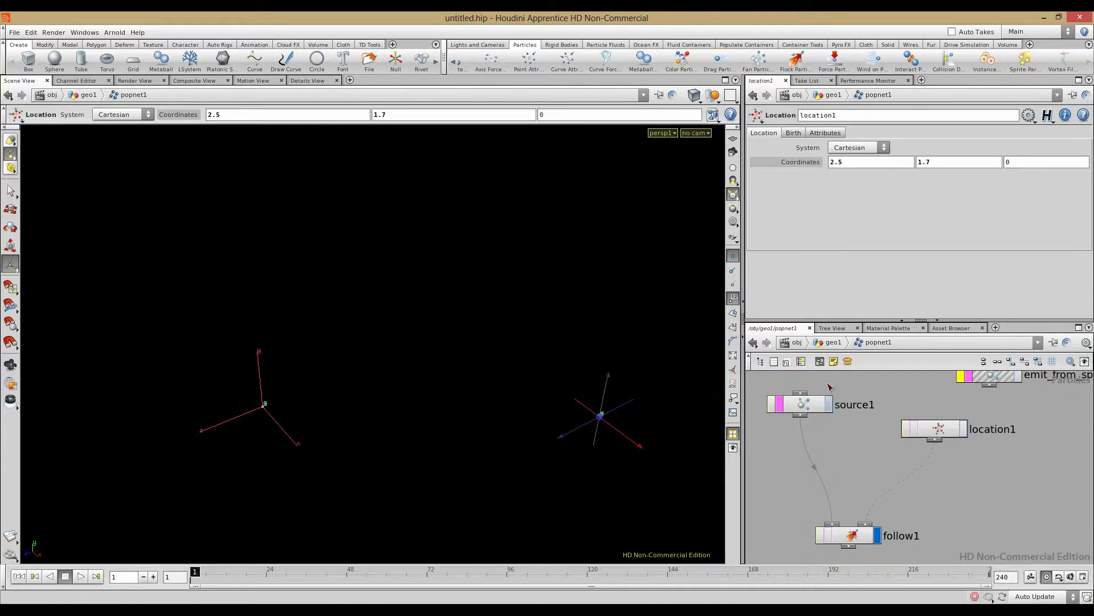
Step: Go up to the geo1 level and inspect sphere1's centre parameters
{"action": "key", "text": "u"}
{"action": "left_click", "coordinate": [863, 405]}
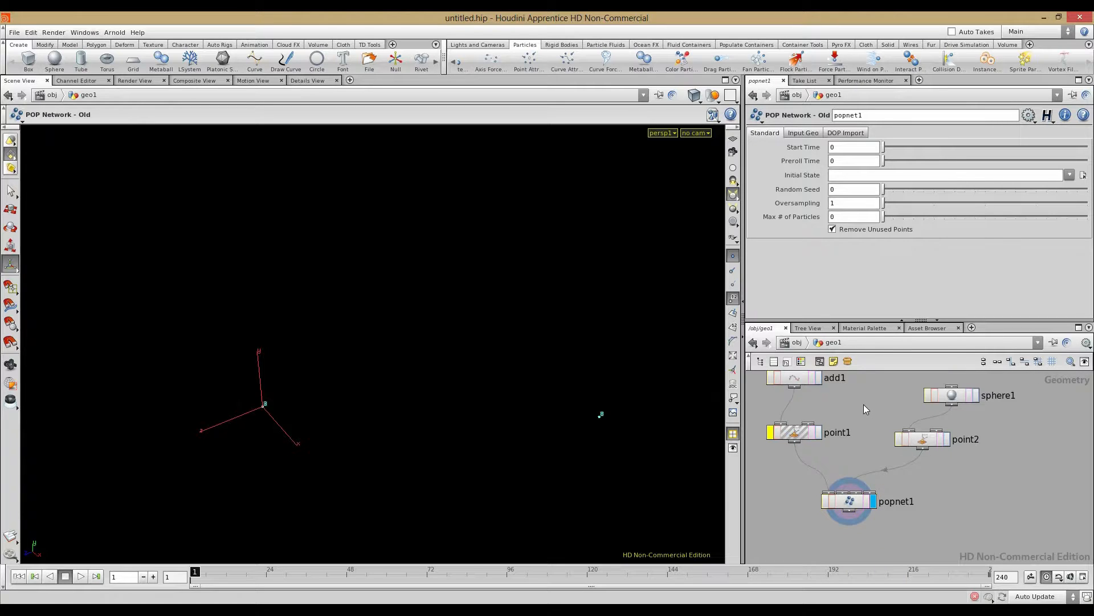
{"action": "left_click", "coordinate": [952, 396]}
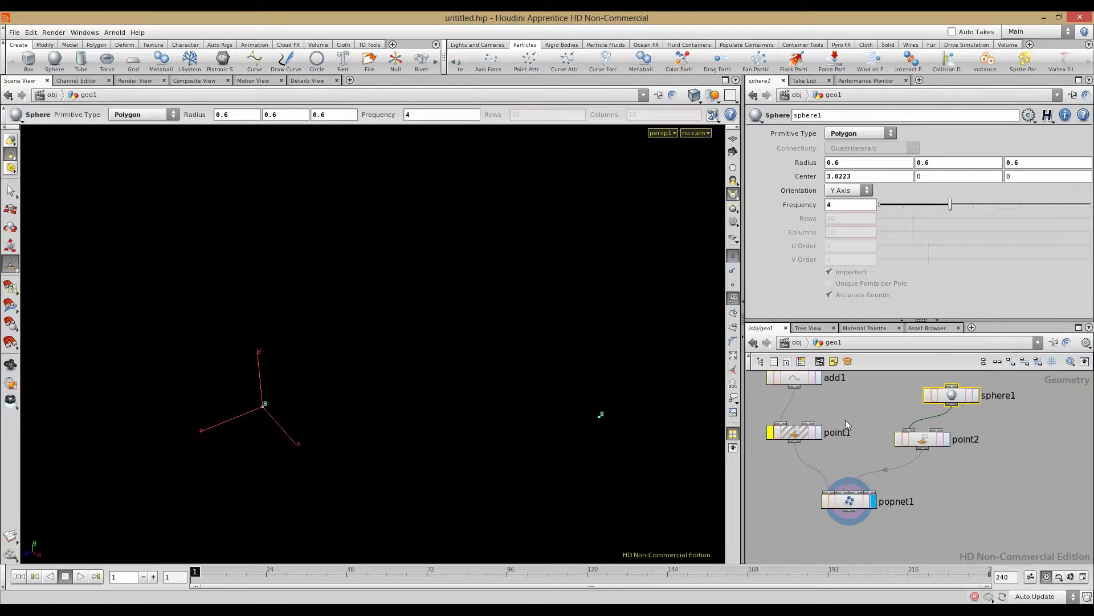
{"action": "scroll", "coordinate": [873, 418], "scroll_direction": "down", "scroll_amount": 3}
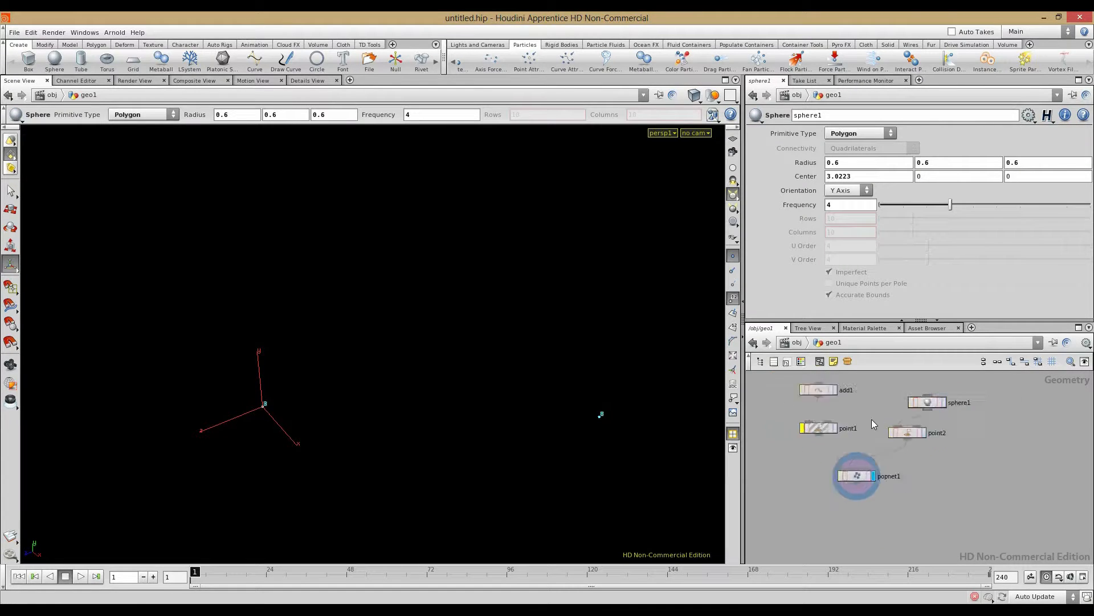
Step: Return into popnet1 and show location1's Birth settings (Const. Birth Rate 100, Life Expectancy 100)
{"action": "double_click", "coordinate": [856, 466]}
{"action": "left_click_drag", "start_coordinate": [466, 449], "coordinate": [389, 379]}
{"action": "key", "text": "Return"}
{"action": "left_click", "coordinate": [935, 429]}
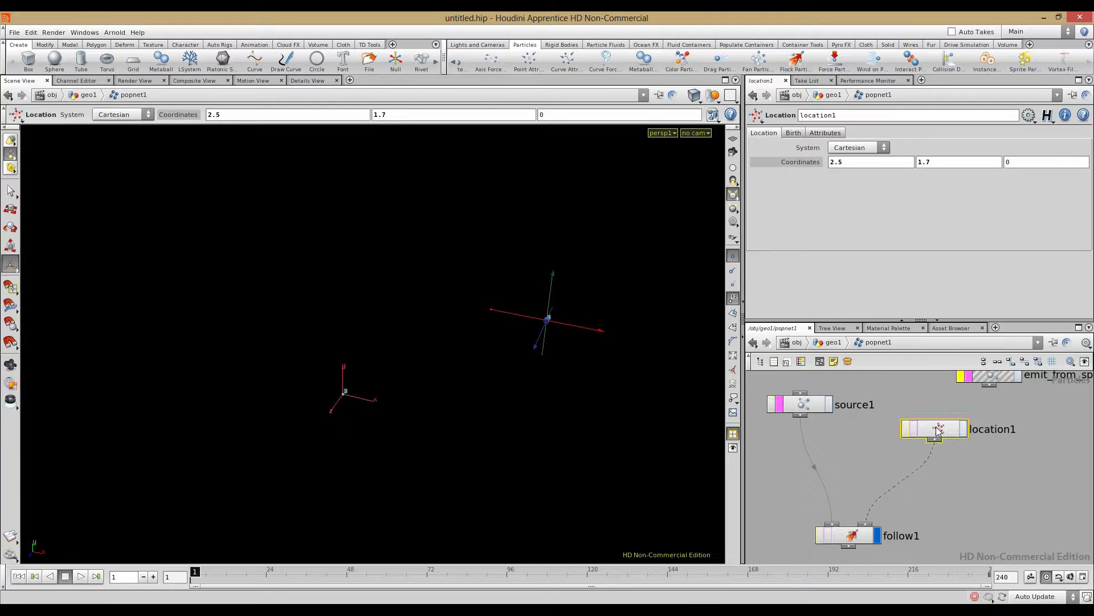
{"action": "left_click", "coordinate": [793, 133]}
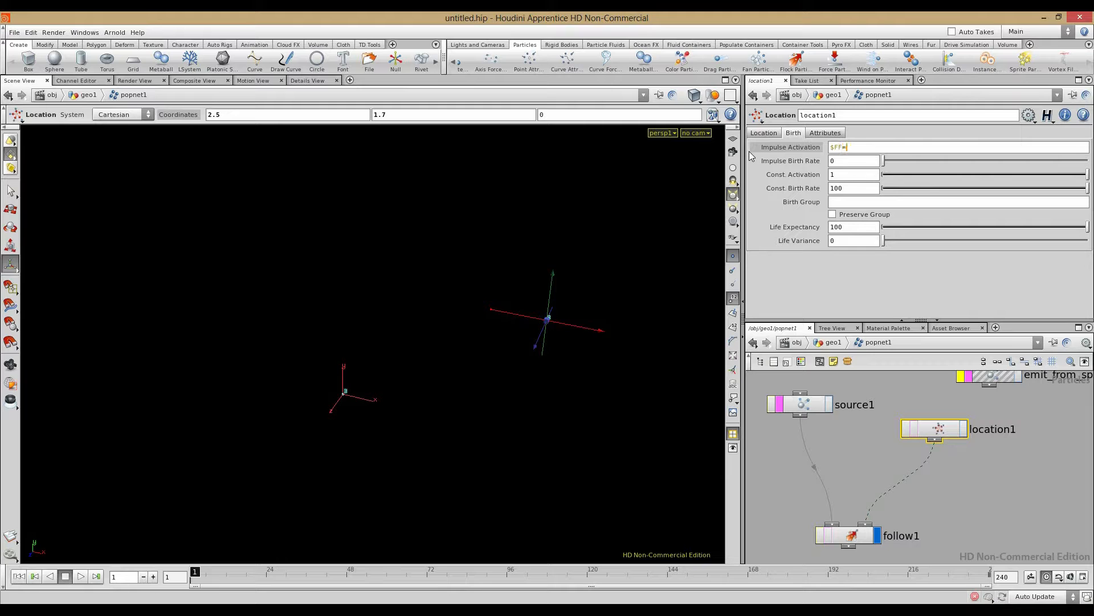
Step: Set location1's Impulse Activation to $FF==1 and its Impulse Birth Rate to 1
{"action": "key", "text": "Return"}
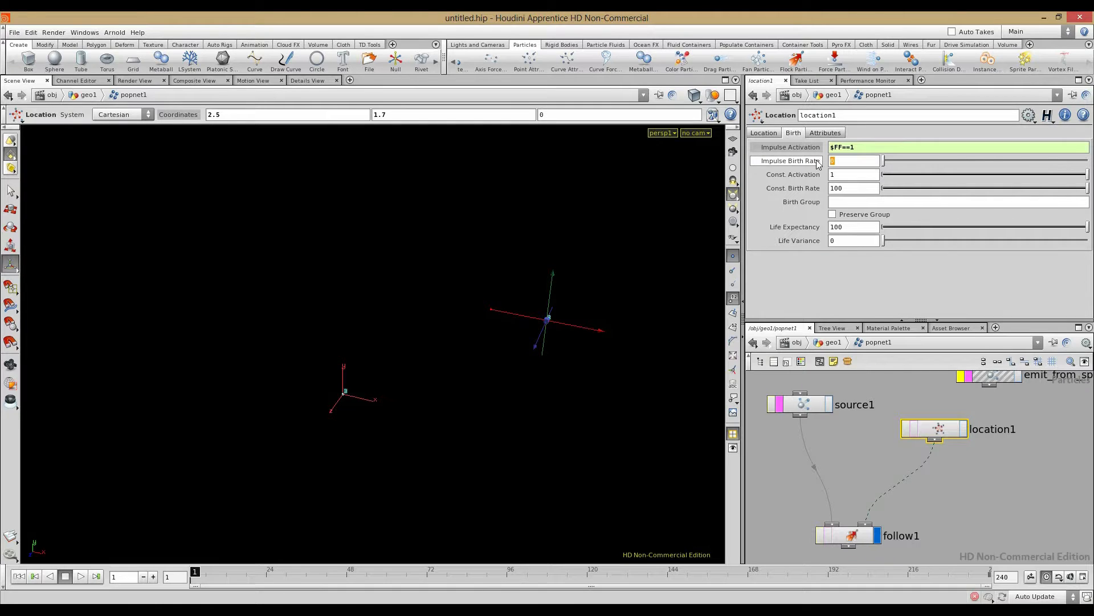
{"action": "type", "text": "1"}
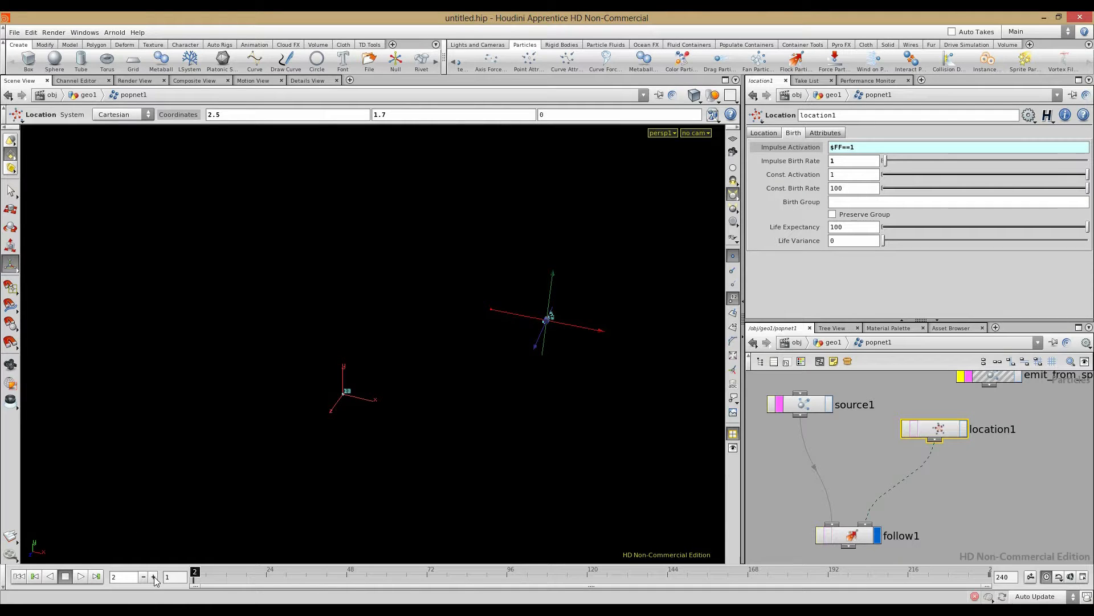
{"action": "left_click_drag", "start_coordinate": [559, 377], "coordinate": [256, 435]}
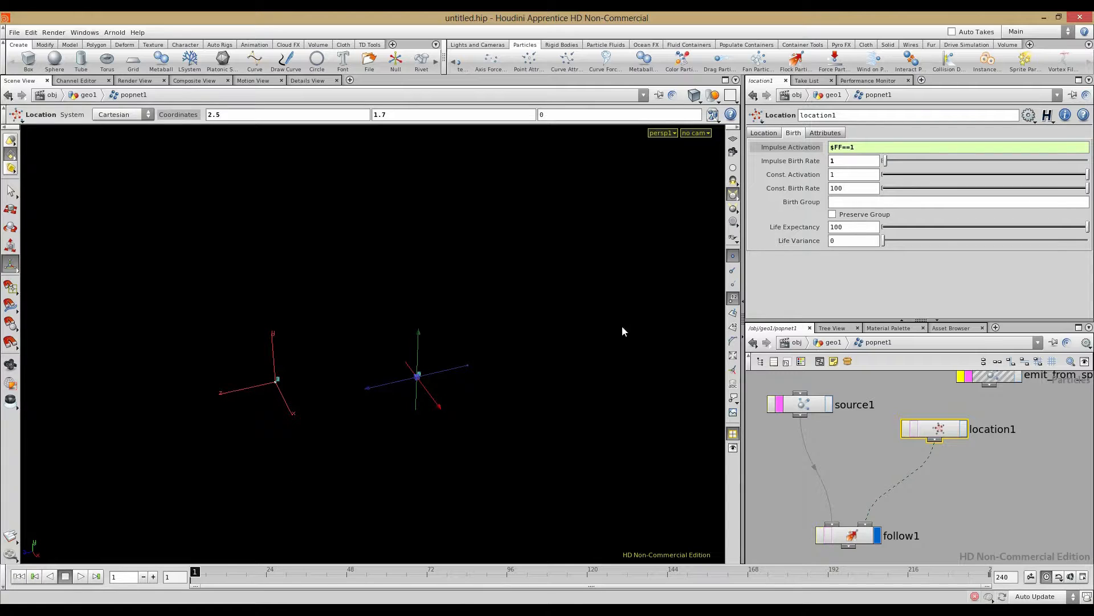
Step: Set Const. Activation to 0 and watch playback show only the frame-1 leader particle
{"action": "left_click_drag", "start_coordinate": [834, 174], "coordinate": [743, 176]}
{"action": "type", "text": "0"}
{"action": "key", "text": "Return"}
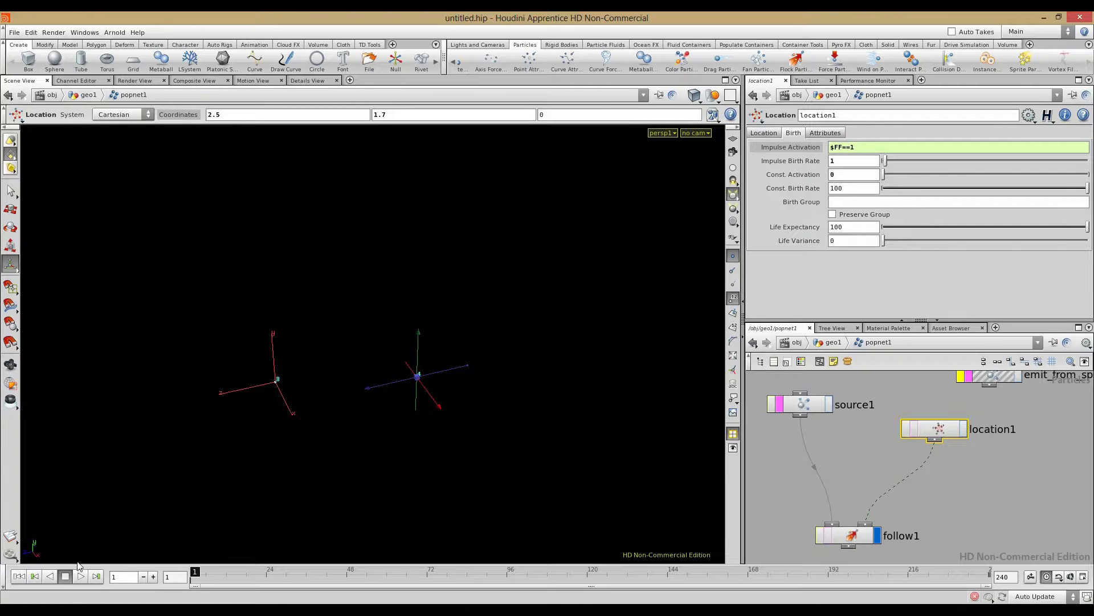
{"action": "right_click_drag", "start_coordinate": [352, 388], "coordinate": [332, 358]}
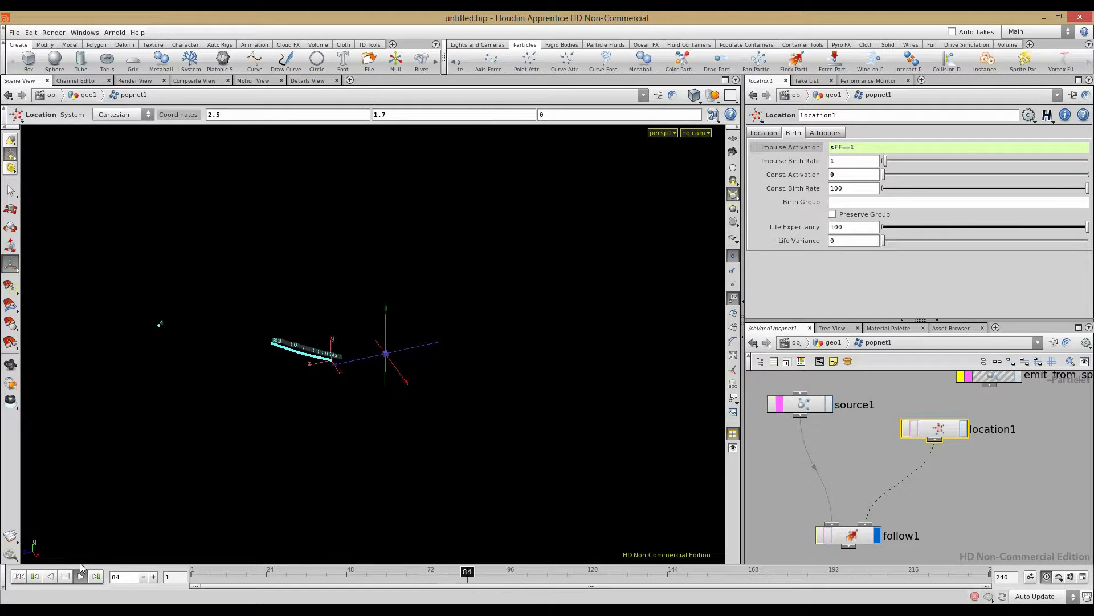
{"action": "left_click_drag", "start_coordinate": [346, 435], "coordinate": [349, 462], "text": "alt"}
{"action": "left_click", "coordinate": [65, 577]}
{"action": "left_click", "coordinate": [18, 576]}
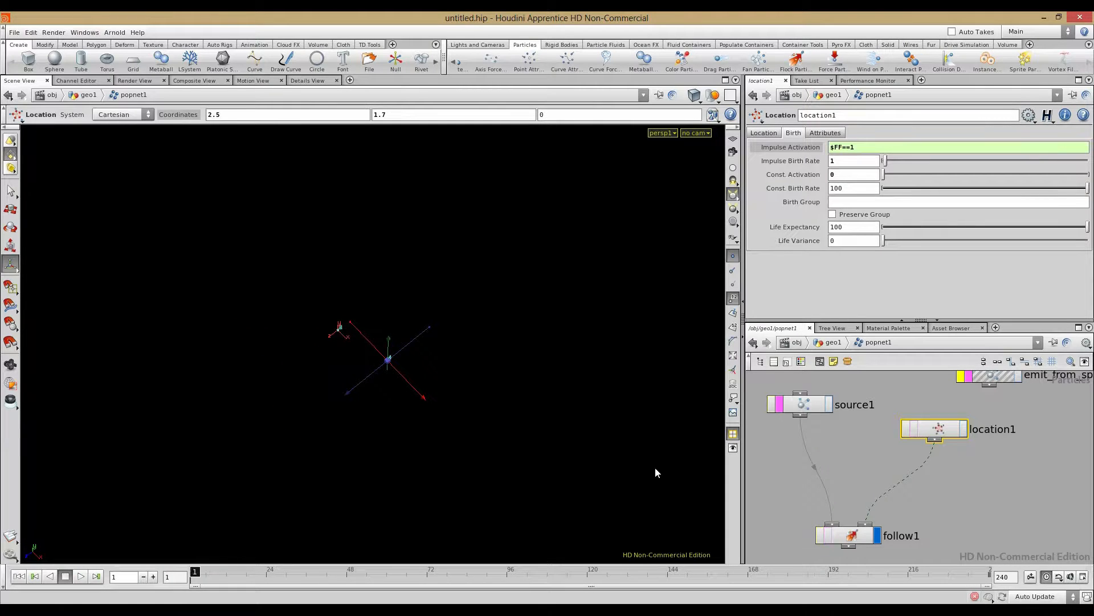
{"action": "left_click", "coordinate": [826, 133]}
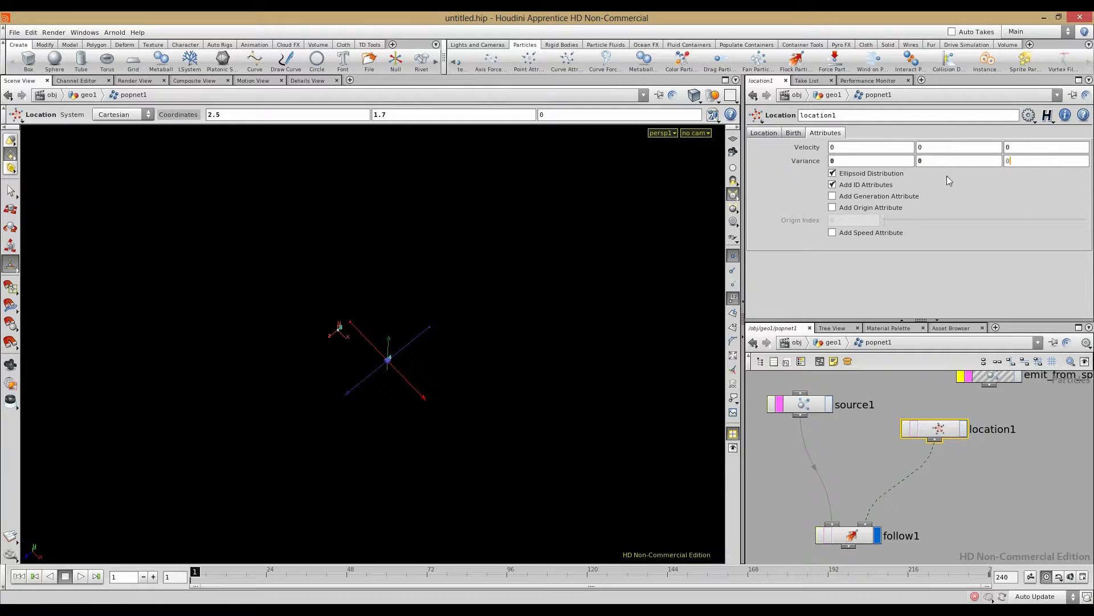
{"action": "left_click_drag", "start_coordinate": [931, 432], "coordinate": [931, 430]}
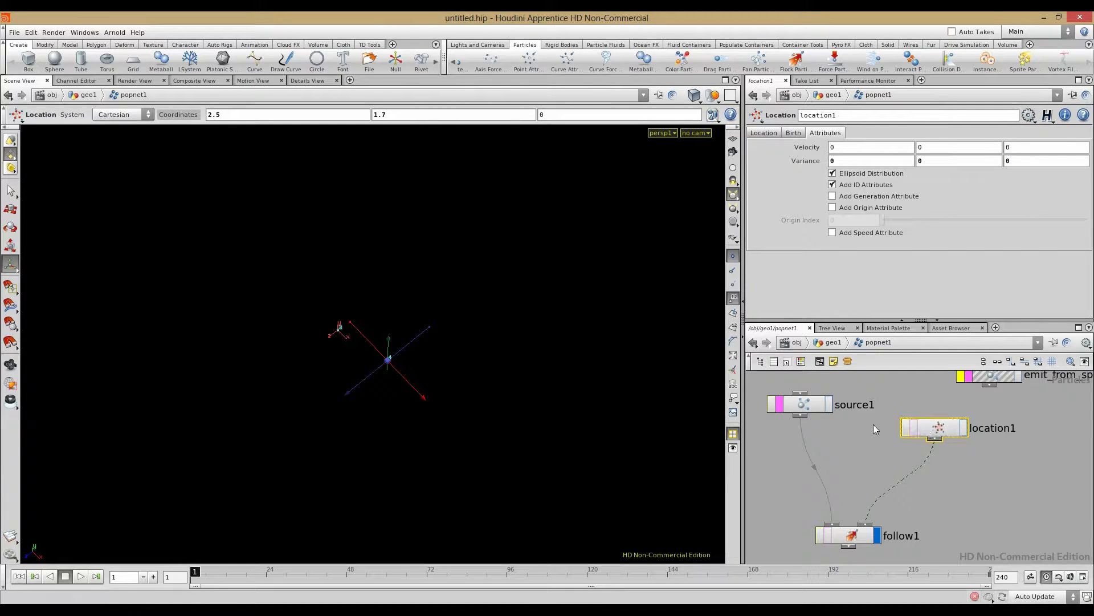
{"action": "left_click", "coordinate": [80, 576]}
{"action": "key", "text": "Escape"}
{"action": "left_click_drag", "start_coordinate": [240, 452], "coordinate": [342, 445]}
{"action": "key", "text": "Return"}
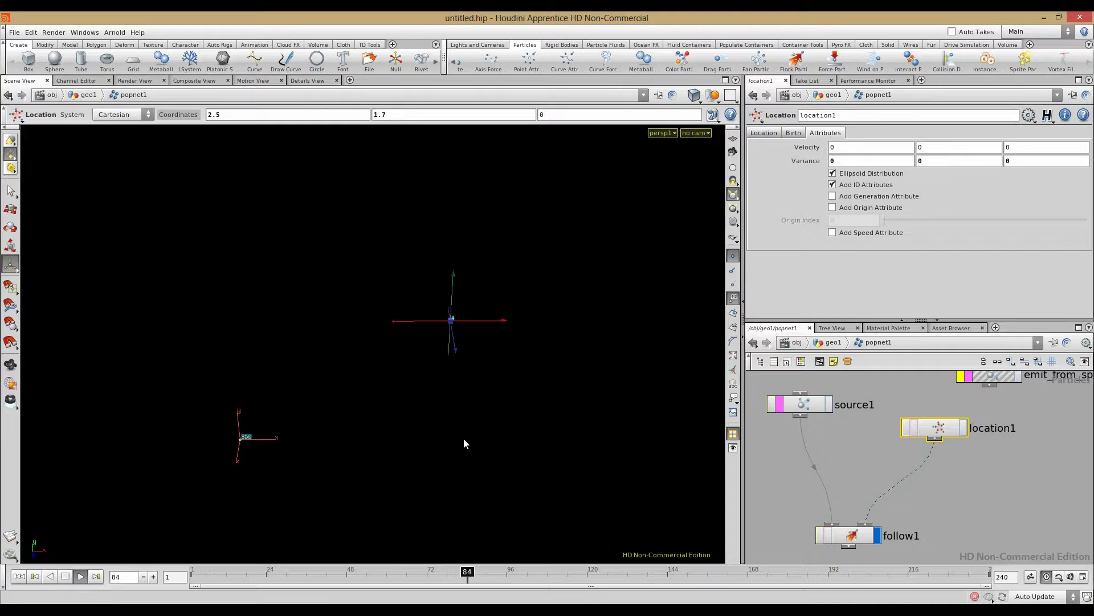
{"action": "mouse_move", "coordinate": [801, 161]}
{"action": "middle_mouse_down"}
{"action": "mouse_move", "coordinate": [855, 163]}
{"action": "mouse_move", "coordinate": [797, 166]}
{"action": "middle_mouse_up"}
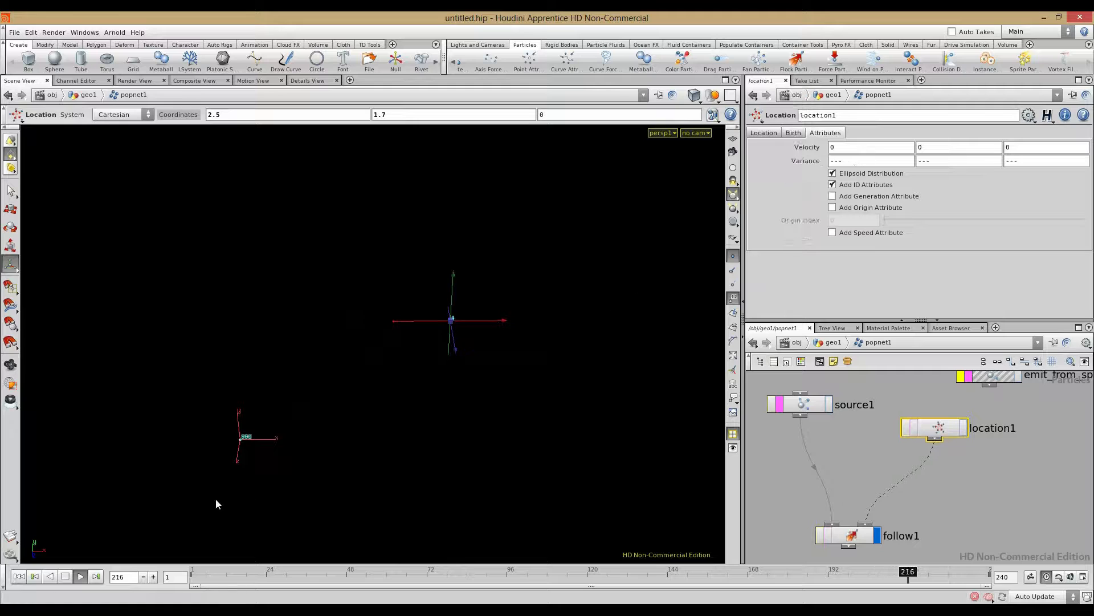
{"action": "left_click", "coordinate": [34, 575]}
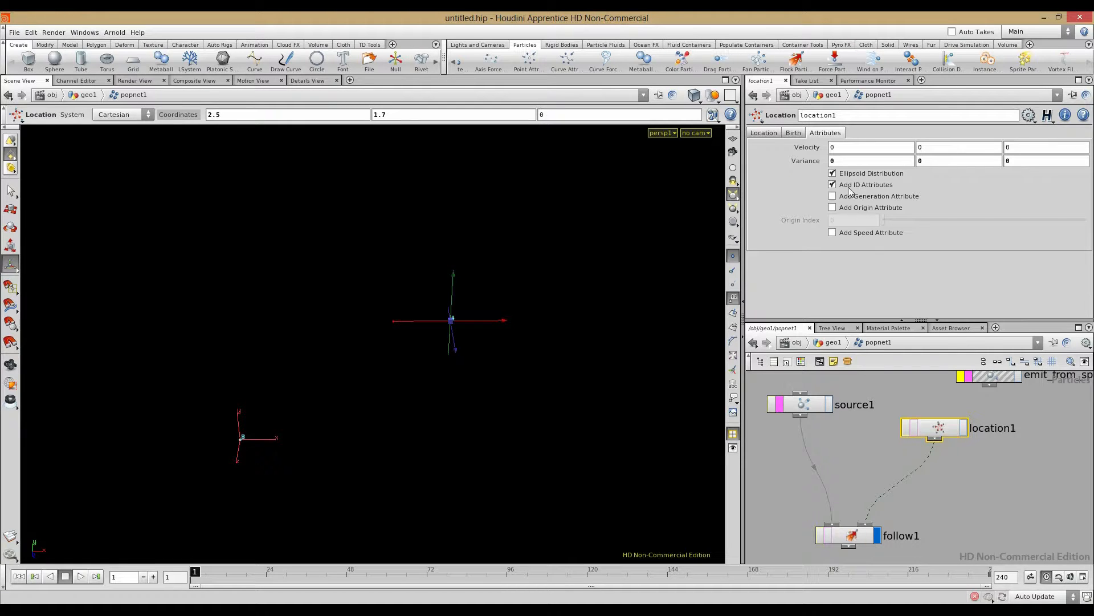
{"action": "left_click", "coordinate": [945, 429]}
{"action": "right_click", "coordinate": [812, 165]}
{"action": "left_click", "coordinate": [838, 313]}
{"action": "right_click", "coordinate": [801, 161]}
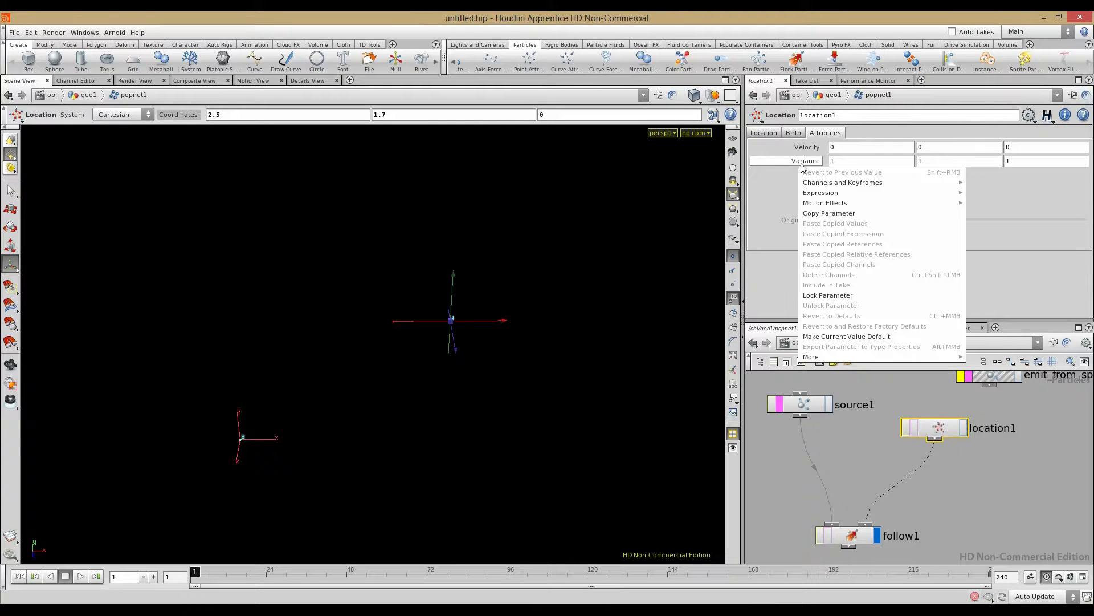
{"action": "left_click", "coordinate": [778, 231]}
{"action": "middle_click_drag", "start_coordinate": [800, 162], "coordinate": [797, 193]}
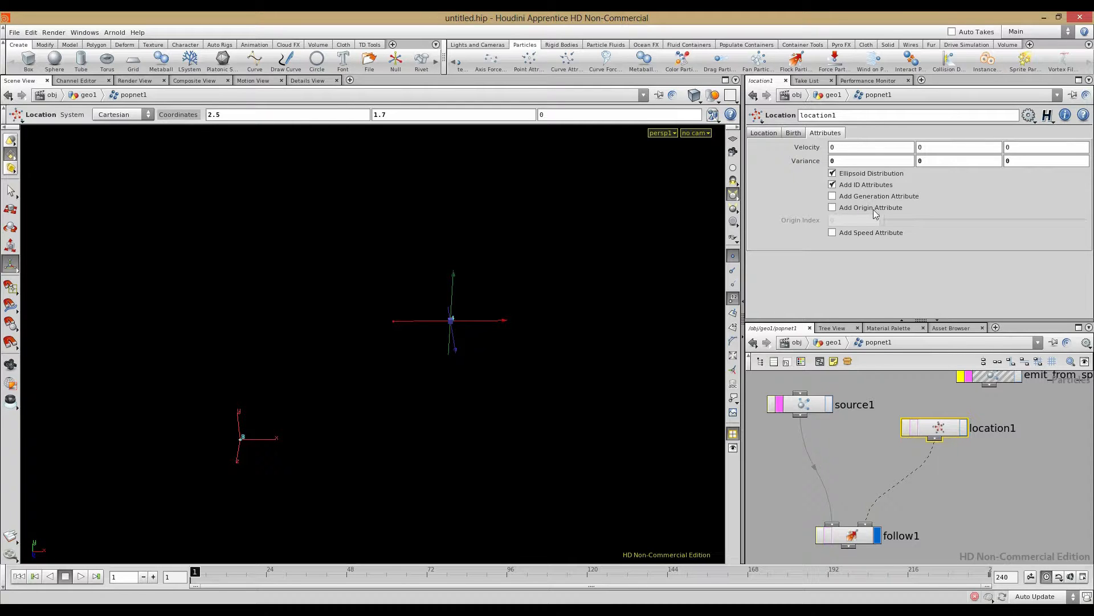
{"action": "left_click", "coordinate": [793, 133]}
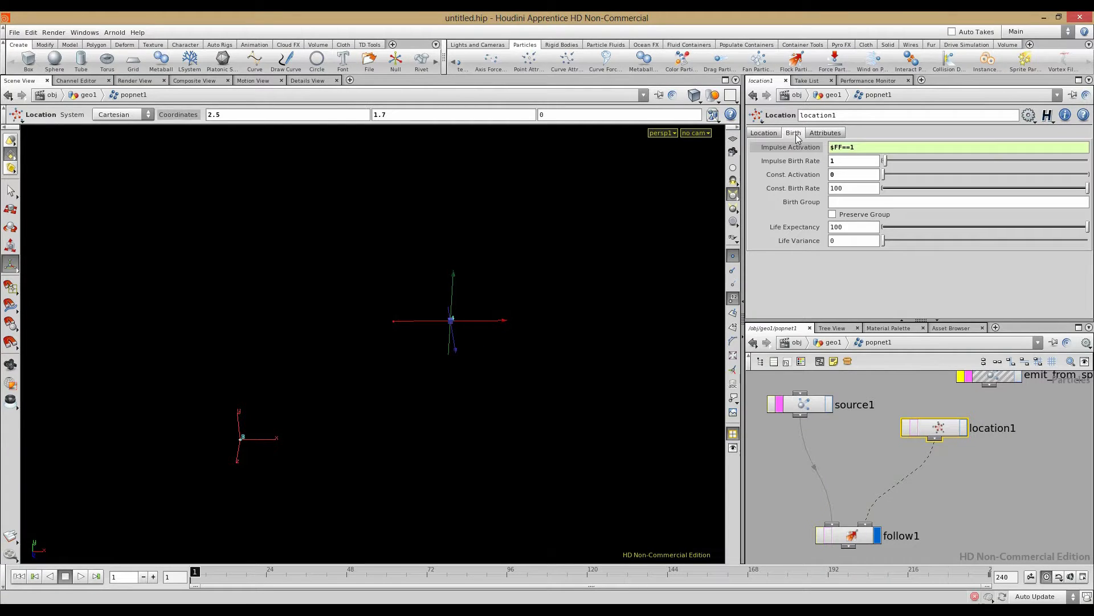
{"action": "left_click", "coordinate": [758, 133]}
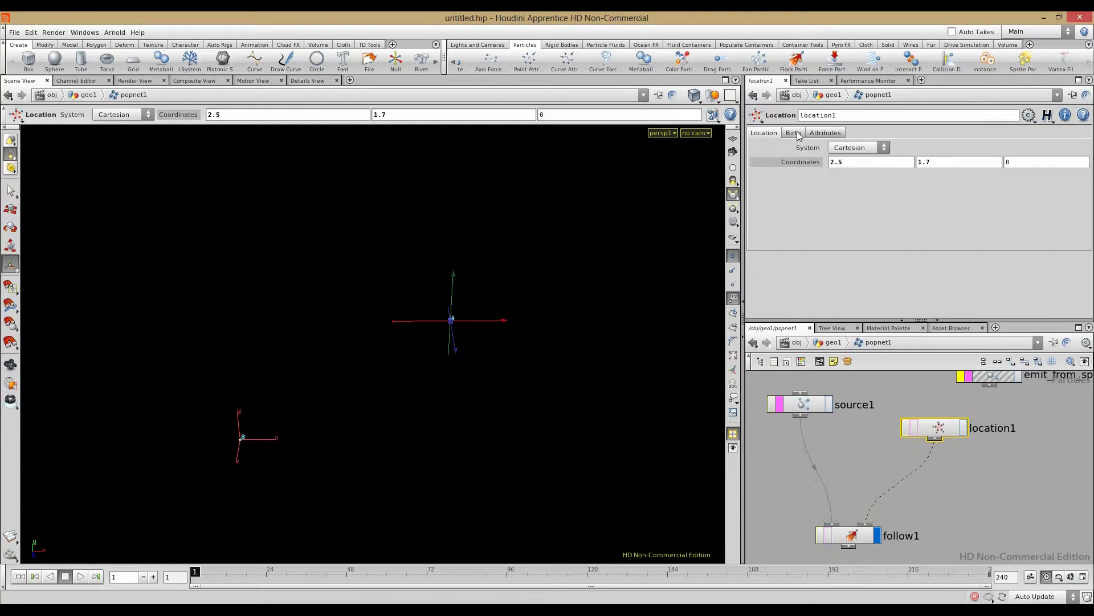
{"action": "left_click", "coordinate": [798, 134]}
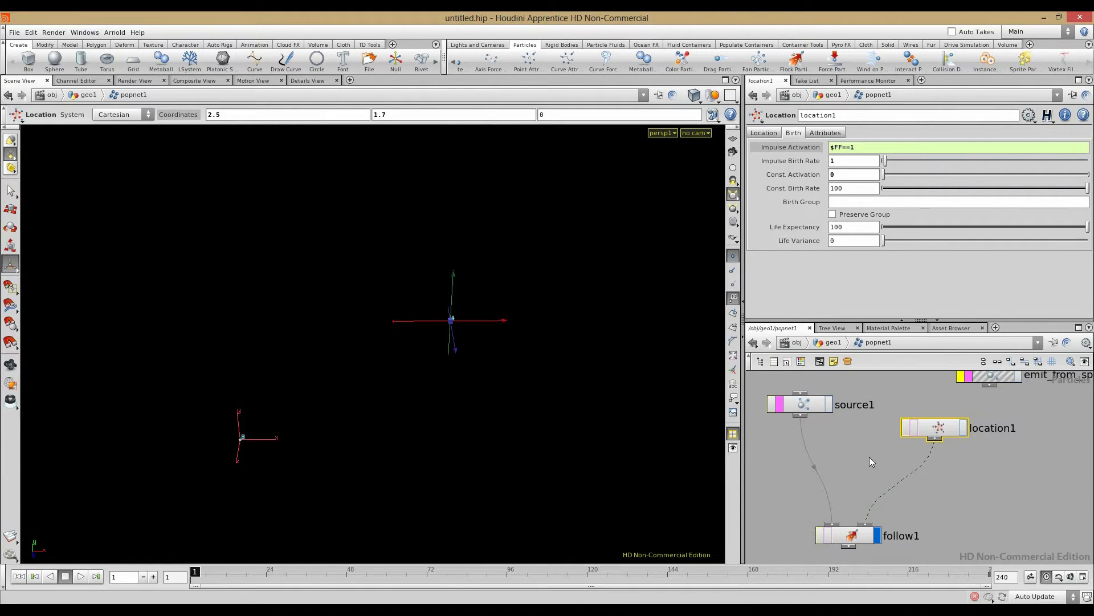
Step: Inspect the sphere source node's birth and attribute settings
{"action": "left_click", "coordinate": [800, 404]}
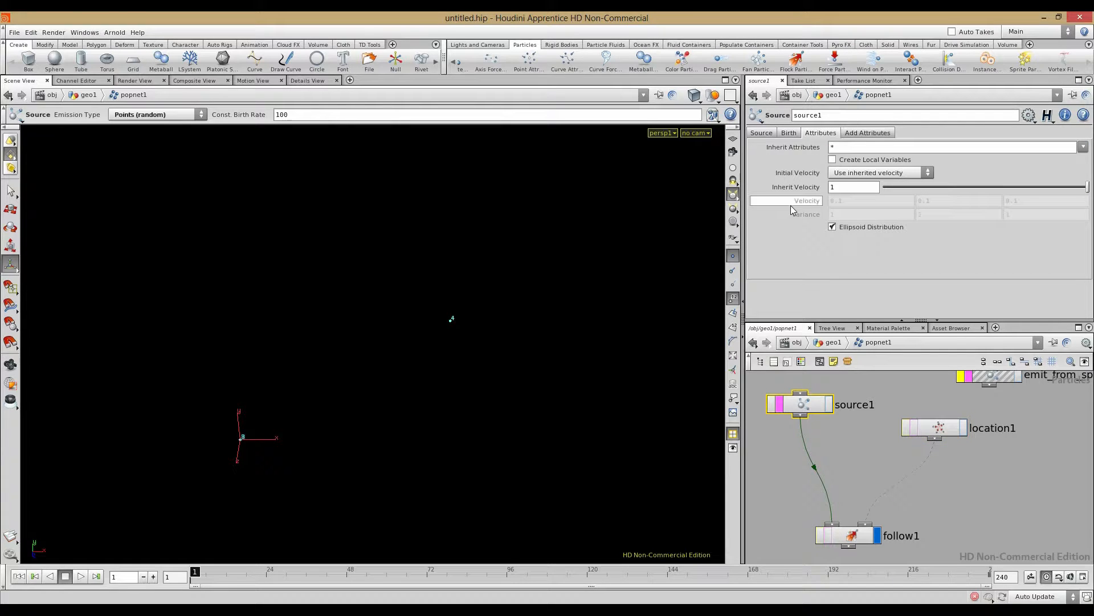
{"action": "left_click", "coordinate": [788, 133]}
{"action": "left_click", "coordinate": [872, 134]}
Step: Set follow1's Ambient Speed to 0.68 and play the simulation to preview
{"action": "left_click", "coordinate": [847, 542]}
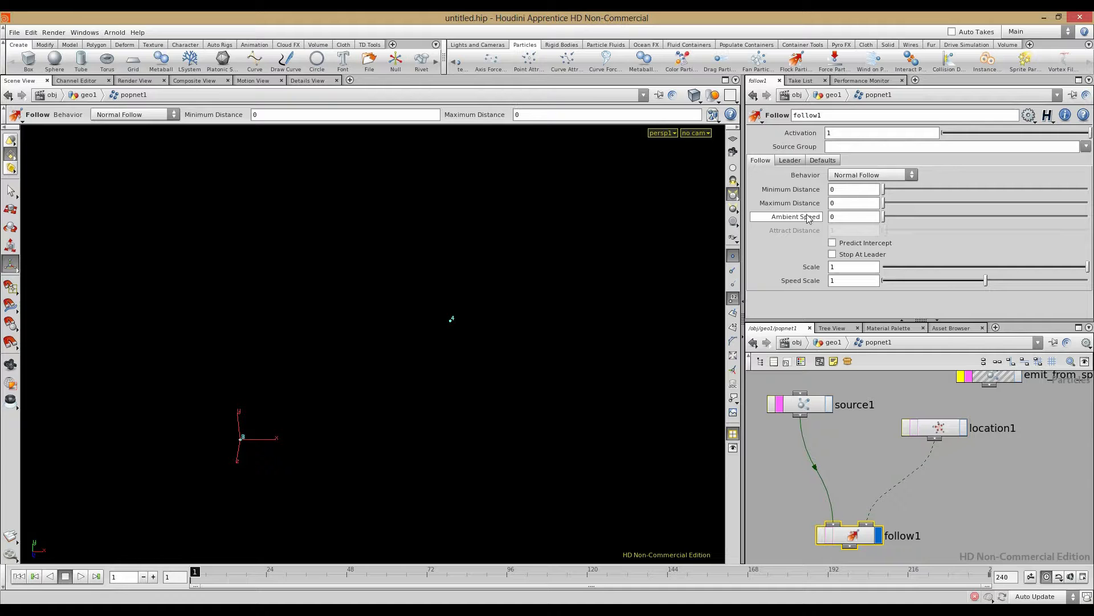
{"action": "left_click_drag", "start_coordinate": [884, 217], "coordinate": [952, 216]}
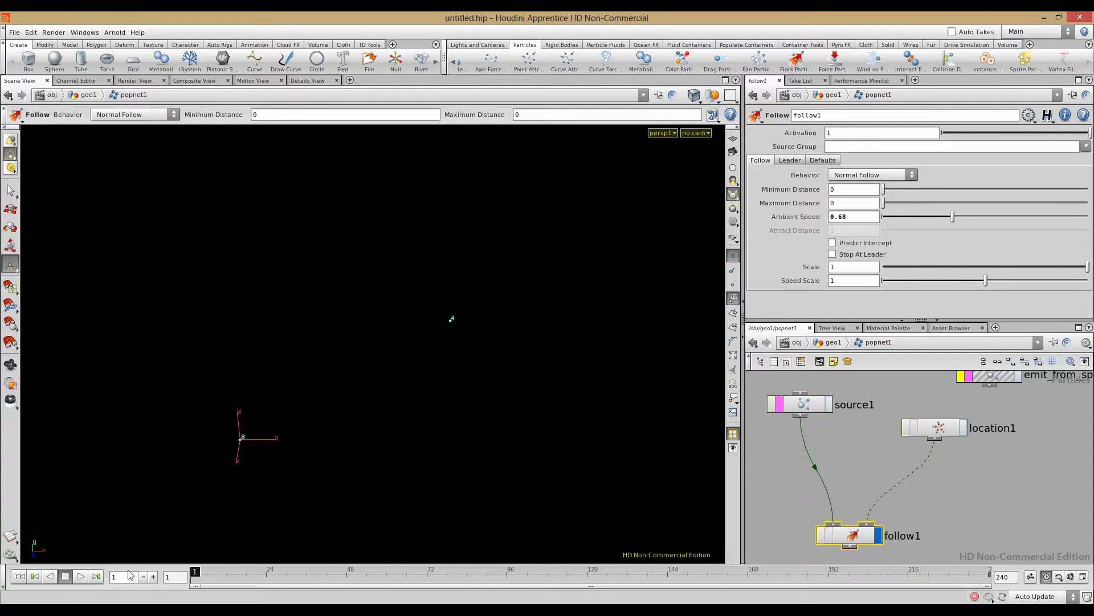
{"action": "left_click", "coordinate": [83, 577]}
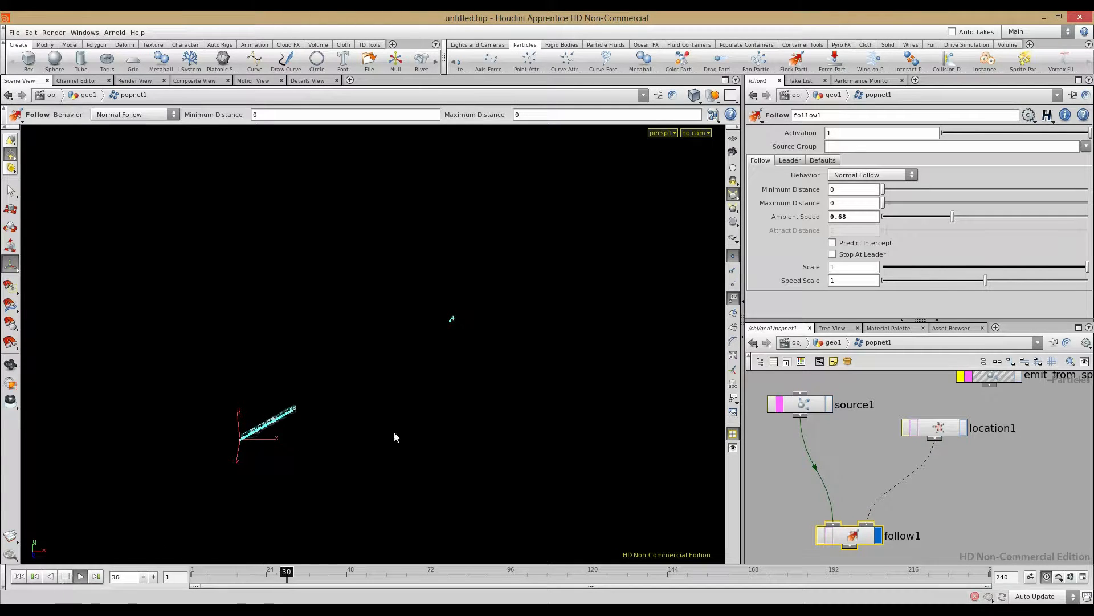
{"action": "left_click_drag", "start_coordinate": [887, 216], "coordinate": [1010, 221]}
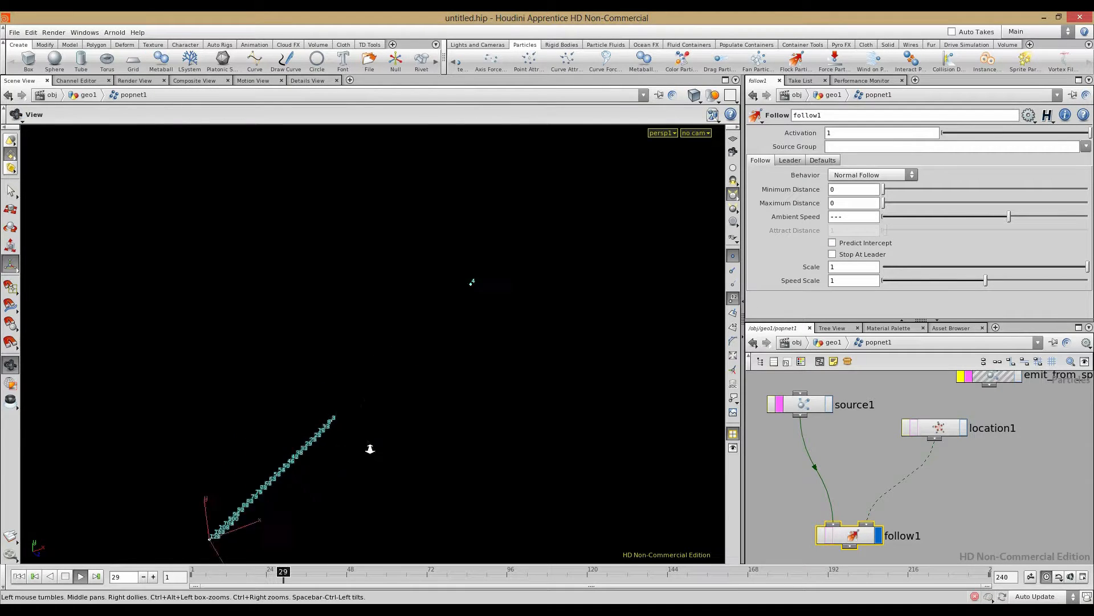
Step: Hide the viewport point numbers, inspect the particle stream, then rewind to frame 1
{"action": "left_click", "coordinate": [735, 299]}
{"action": "left_click_drag", "start_coordinate": [532, 391], "coordinate": [401, 403], "text": "alt"}
{"action": "right_click_drag", "start_coordinate": [401, 403], "coordinate": [611, 418], "text": "alt"}
{"action": "left_click_drag", "start_coordinate": [612, 418], "coordinate": [536, 415], "text": "alt"}
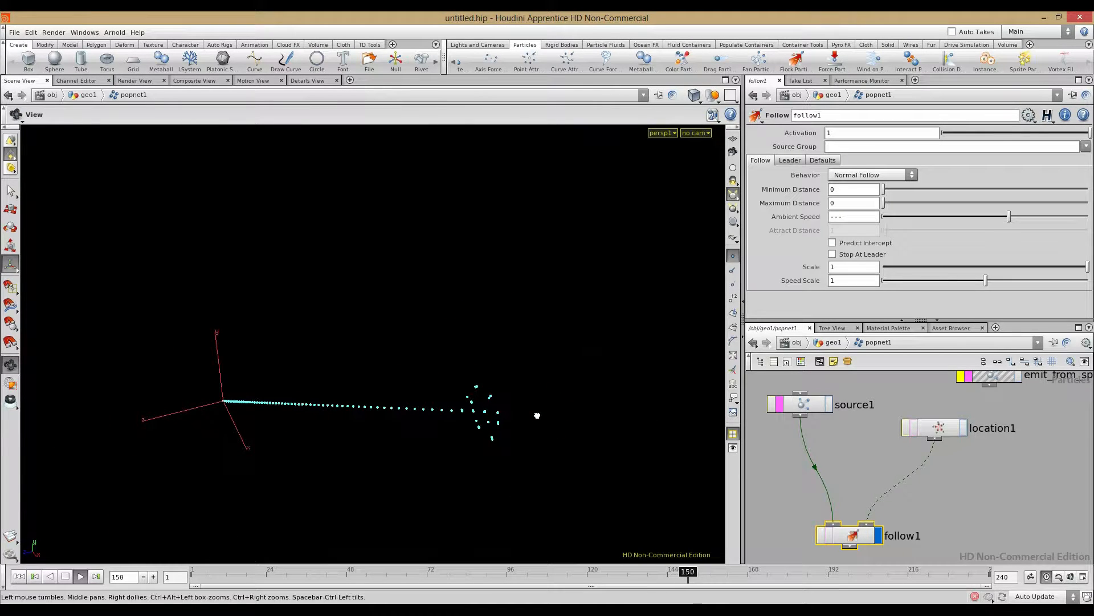
{"action": "left_click", "coordinate": [19, 578]}
{"action": "middle_click_drag", "start_coordinate": [769, 519], "coordinate": [792, 488]}
Step: Add a Force node (force2) between source1 and follow1
{"action": "key", "text": "Tab"}
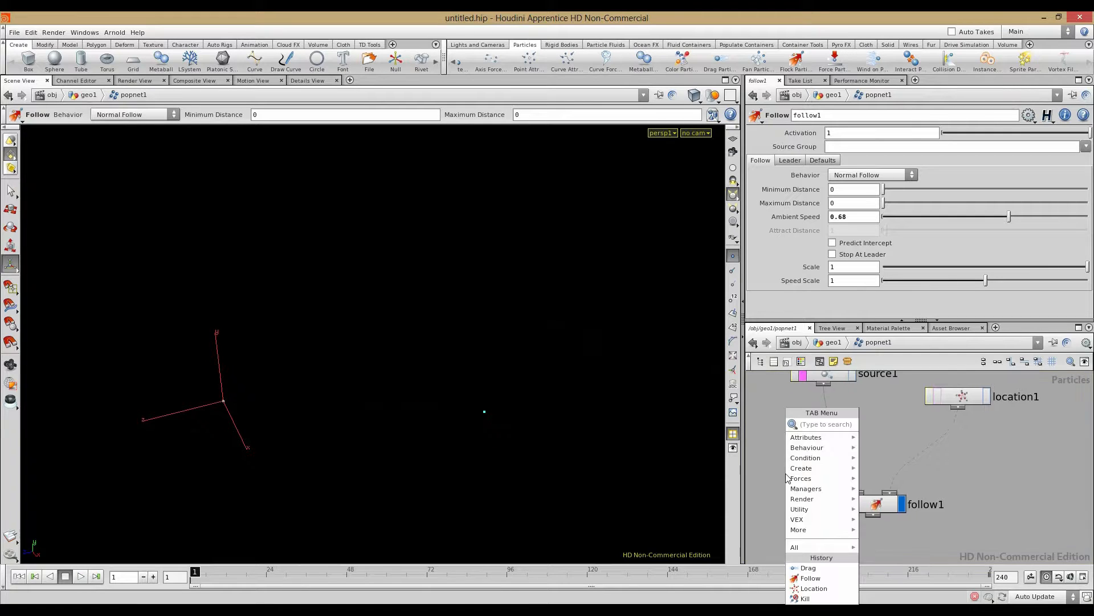
{"action": "type", "text": "ation"}
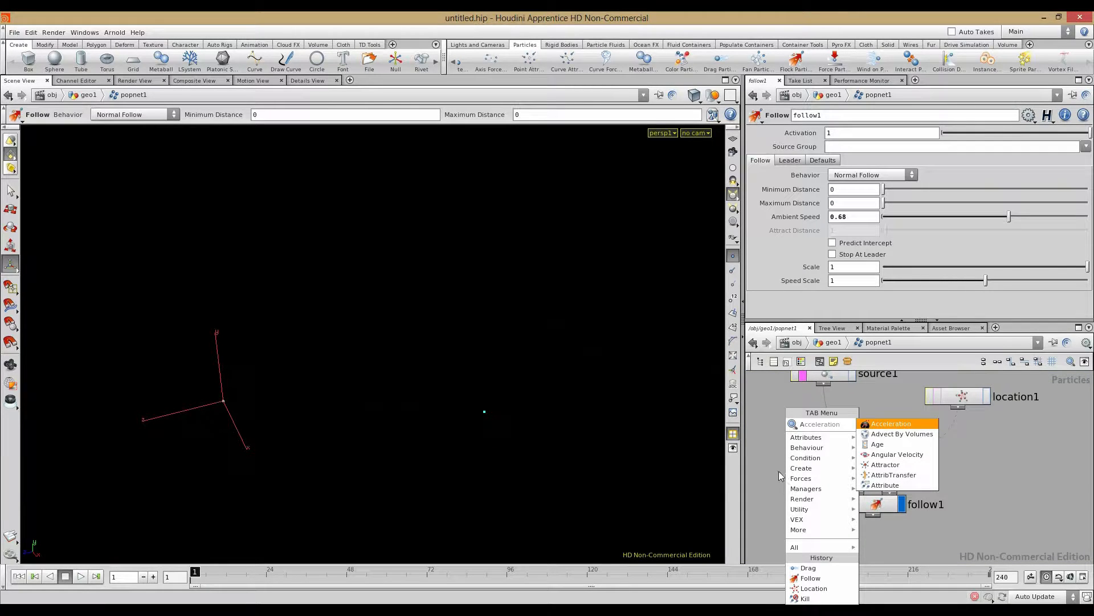
{"action": "left_click", "coordinate": [755, 469]}
{"action": "key", "text": "a"}
{"action": "key", "text": "Tab"}
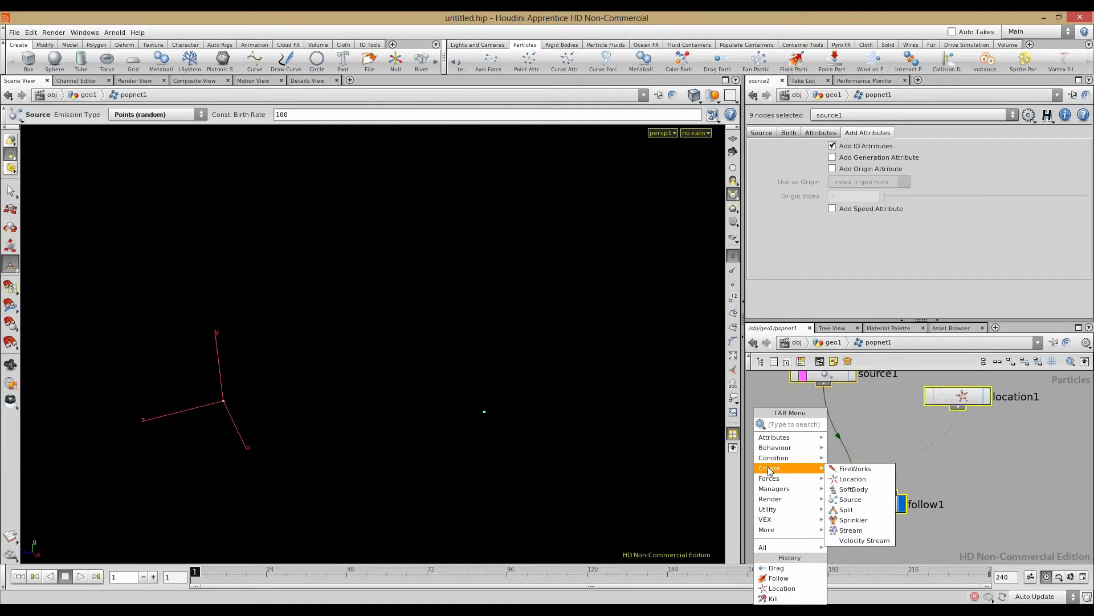
{"action": "mouse_move", "coordinate": [770, 468]}
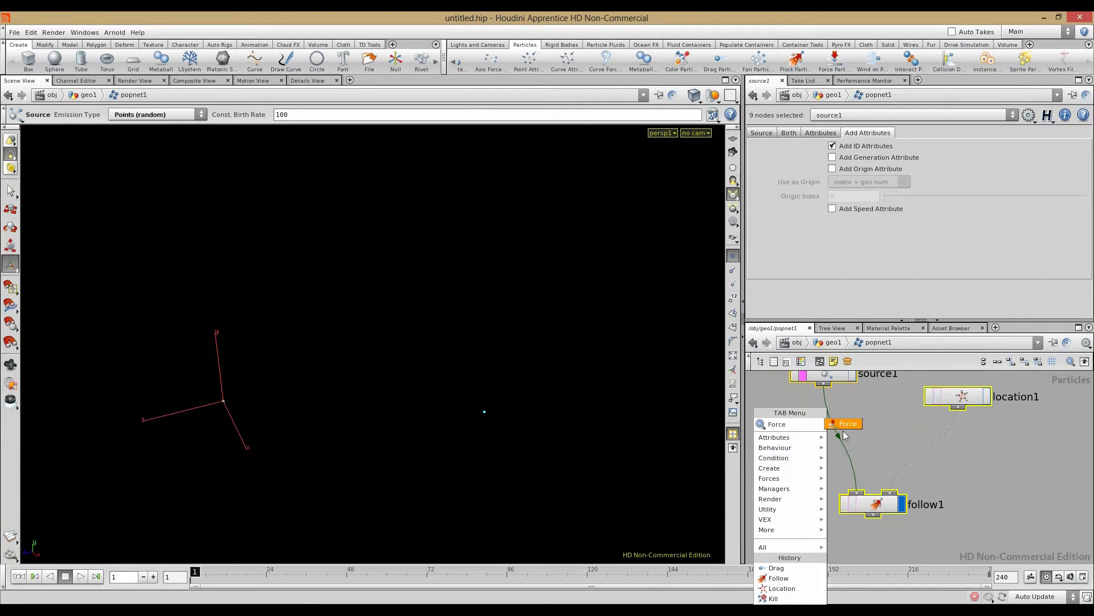
{"action": "left_click", "coordinate": [844, 429]}
{"action": "left_click", "coordinate": [844, 433]}
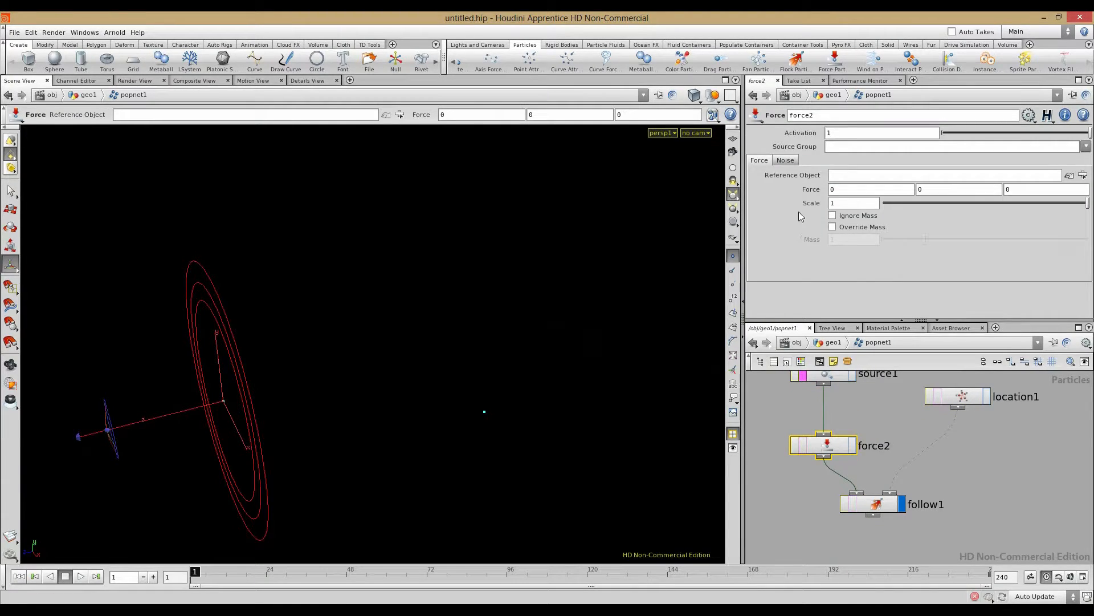
Step: Set force2's noise Amplitude to 0.3 and replay to see the effect
{"action": "left_click", "coordinate": [785, 160]}
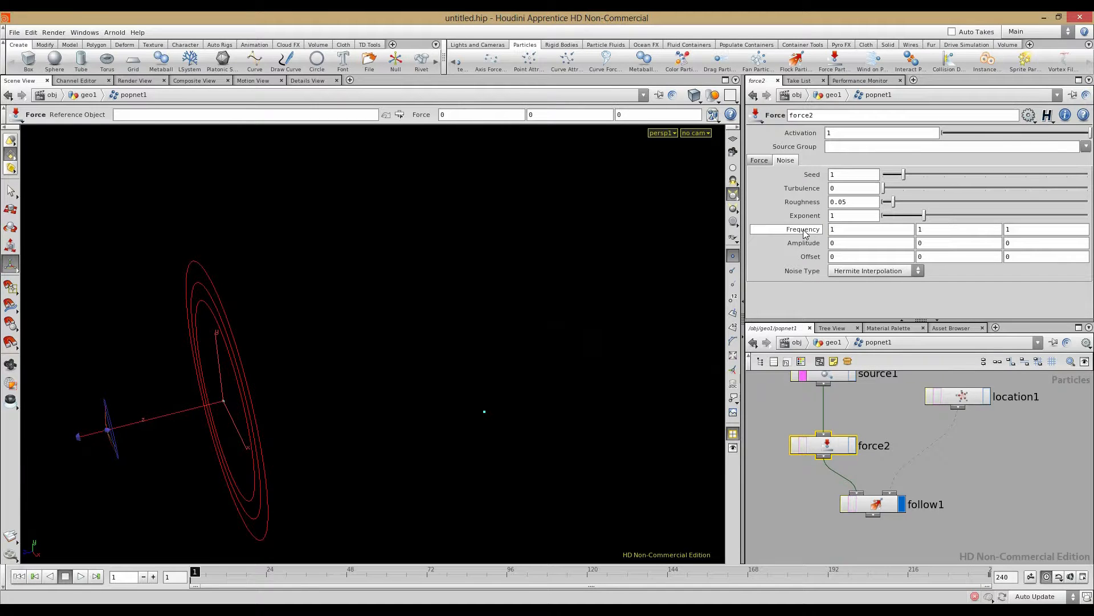
{"action": "left_click_drag", "start_coordinate": [491, 335], "coordinate": [371, 331], "text": "alt"}
{"action": "left_click", "coordinate": [81, 576]}
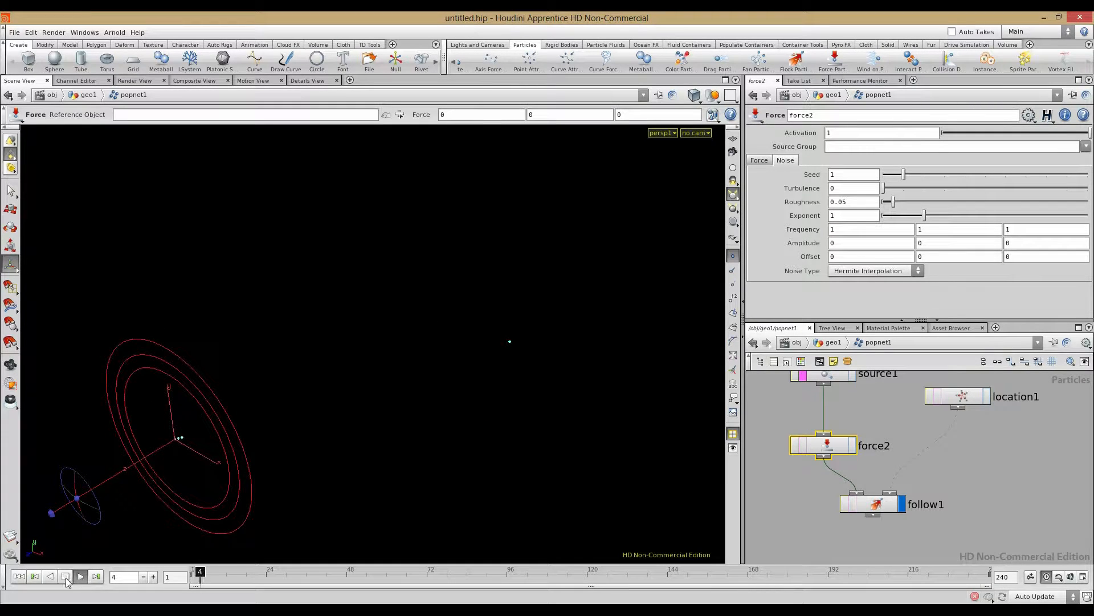
{"action": "left_click", "coordinate": [65, 577]}
{"action": "middle_click_drag", "start_coordinate": [811, 243], "coordinate": [834, 243]}
{"action": "left_click", "coordinate": [81, 577]}
Step: Raise force2's noise Turbulence and shift its Offset
{"action": "middle_click_drag", "start_coordinate": [798, 188], "coordinate": [795, 194]}
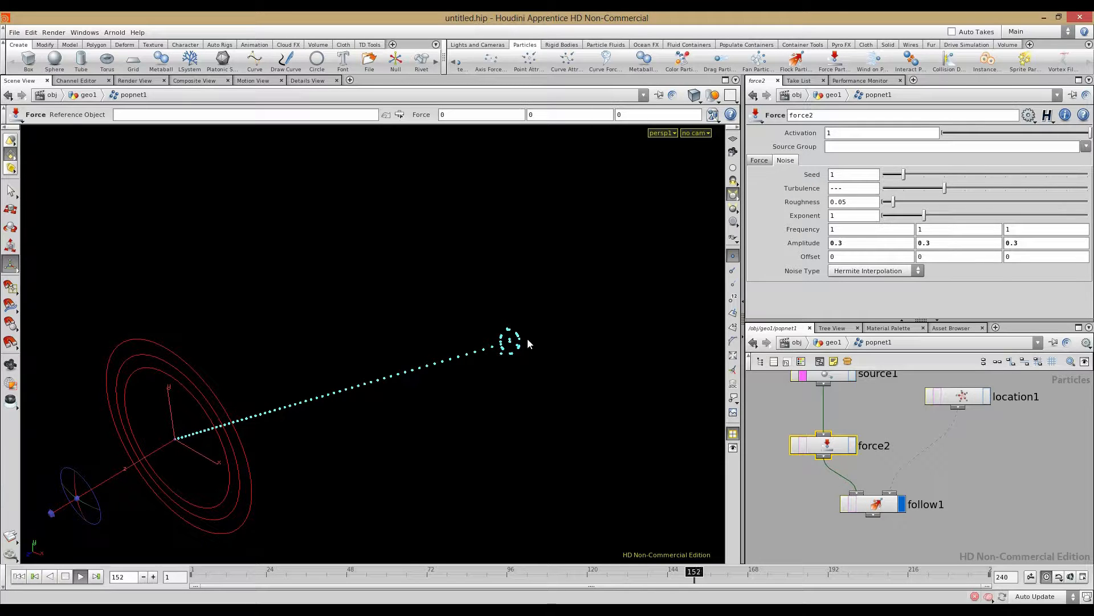
{"action": "left_click_drag", "start_coordinate": [491, 401], "coordinate": [268, 412], "text": "alt"}
{"action": "right_click_drag", "start_coordinate": [269, 412], "coordinate": [474, 432], "text": "alt"}
{"action": "left_click_drag", "start_coordinate": [474, 432], "coordinate": [415, 399], "text": "alt"}
{"action": "middle_click_drag", "start_coordinate": [812, 257], "coordinate": [1030, 262]}
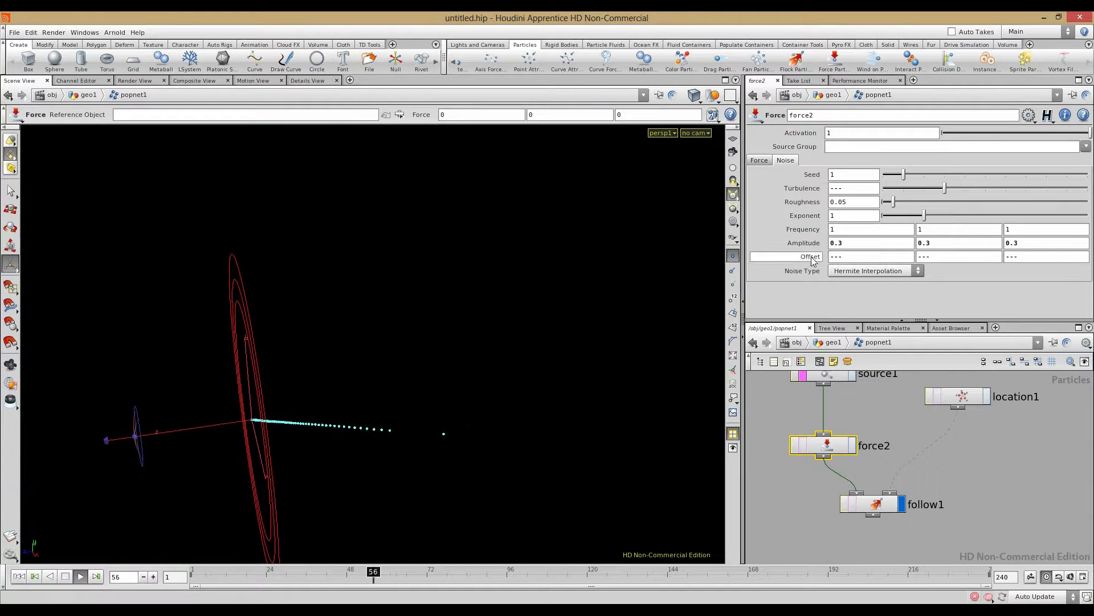
Step: Increase force2's force Scale and check the particle path
{"action": "left_click", "coordinate": [759, 160]}
{"action": "middle_click_drag", "start_coordinate": [809, 204], "coordinate": [393, 232]}
{"action": "left_click_drag", "start_coordinate": [328, 321], "coordinate": [305, 335], "text": "alt"}
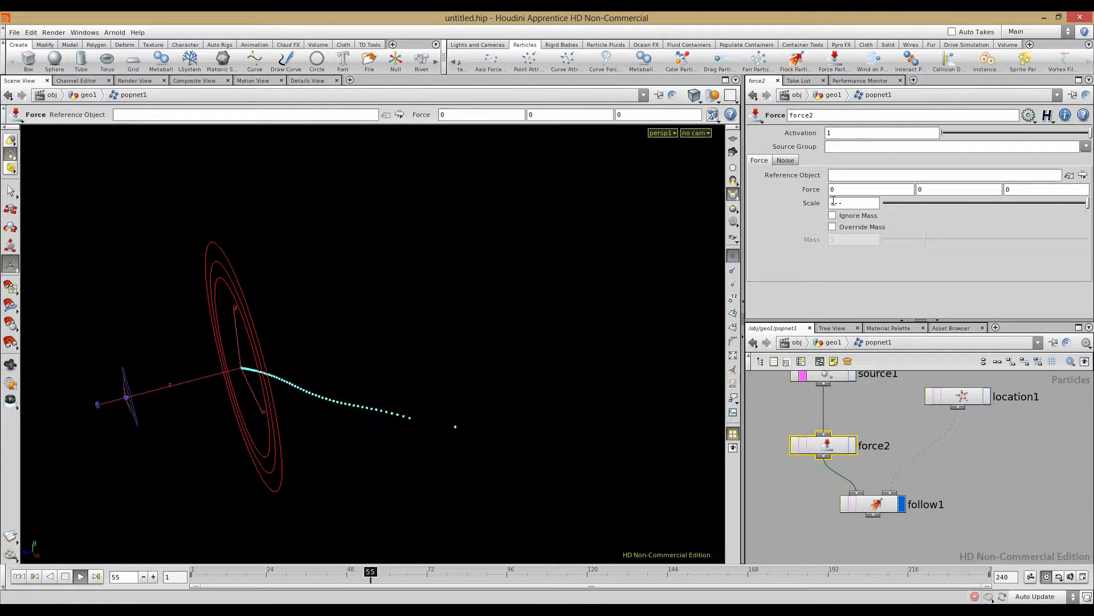
Step: Tune force2's noise Amplitude until particles snake along a wavy trail
{"action": "left_click", "coordinate": [786, 160]}
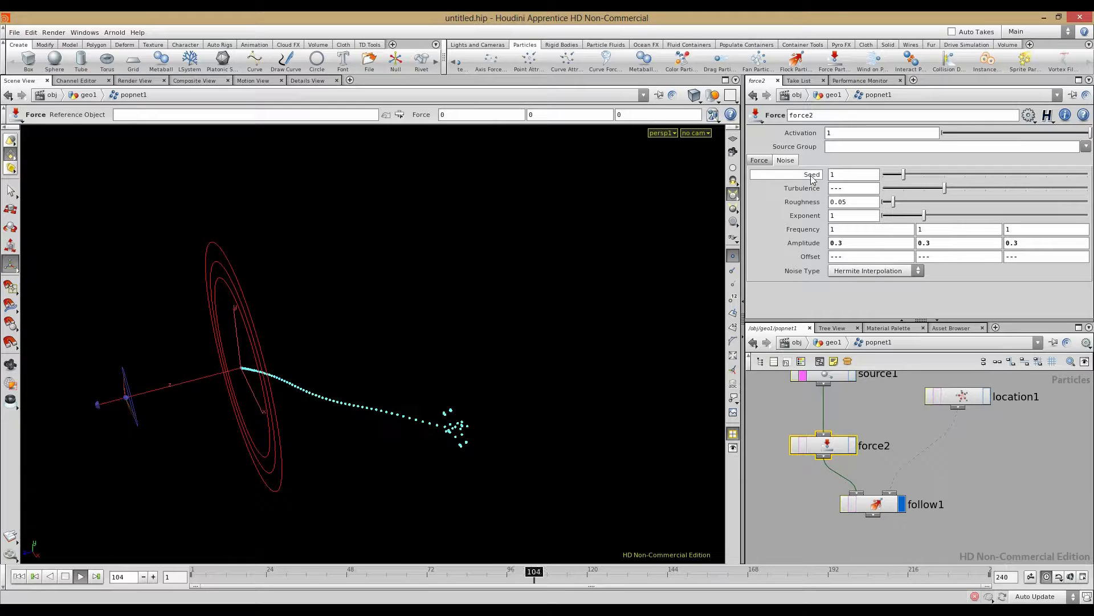
{"action": "middle_click_drag", "start_coordinate": [801, 242], "coordinate": [57, 245]}
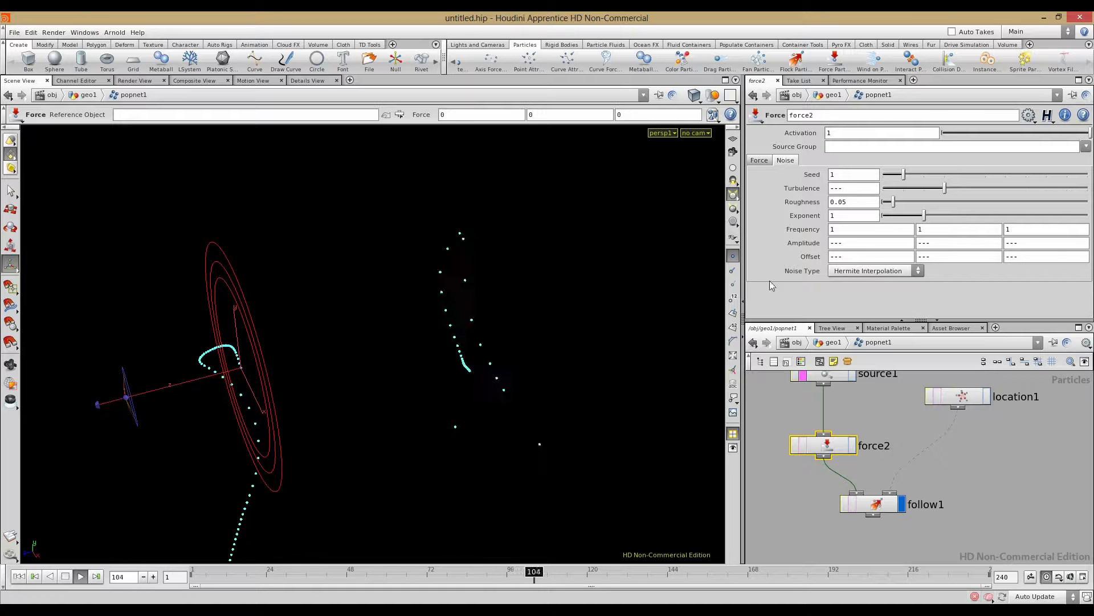
{"action": "middle_click_drag", "start_coordinate": [809, 243], "coordinate": [761, 244]}
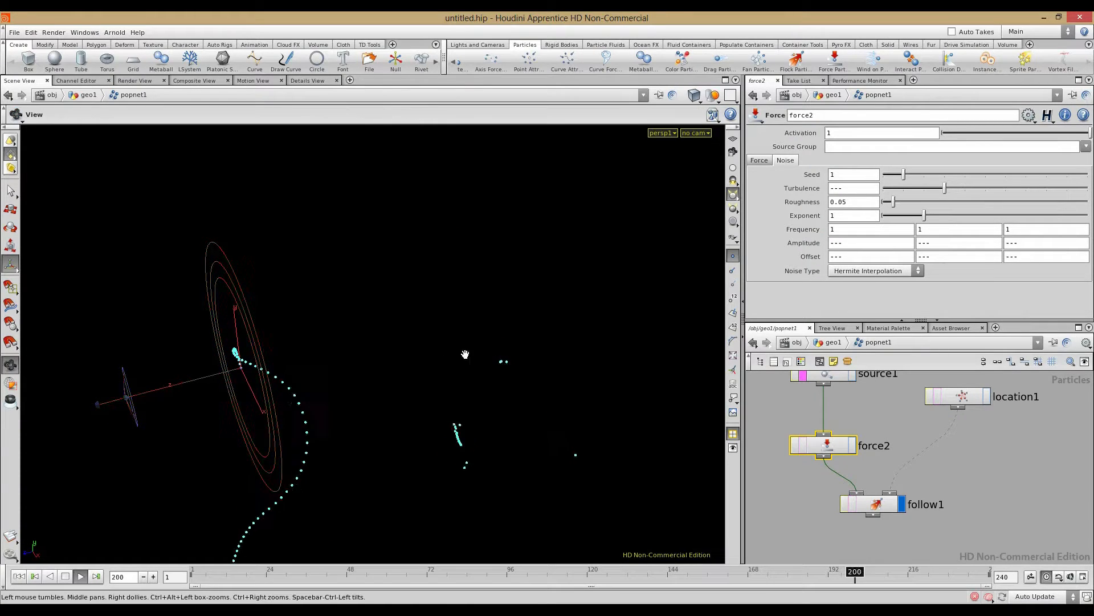
{"action": "right_click_drag", "start_coordinate": [464, 355], "coordinate": [225, 356], "text": "alt"}
{"action": "left_click_drag", "start_coordinate": [225, 355], "coordinate": [323, 372], "text": "alt"}
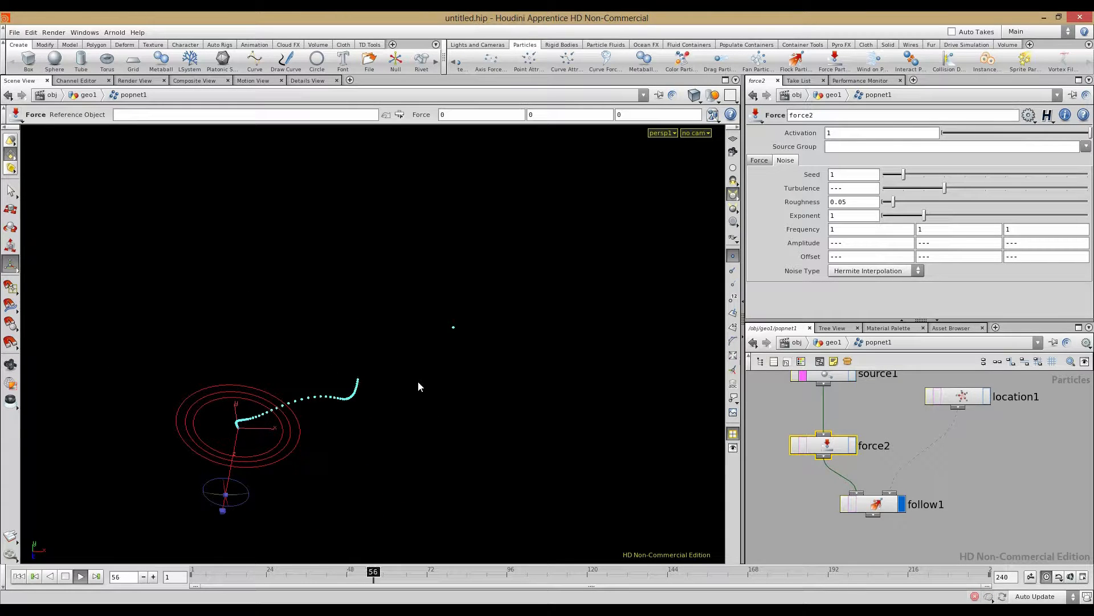
{"action": "left_click_drag", "start_coordinate": [352, 340], "coordinate": [414, 332], "text": "alt"}
{"action": "left_click_drag", "start_coordinate": [313, 340], "coordinate": [507, 331], "text": "alt"}
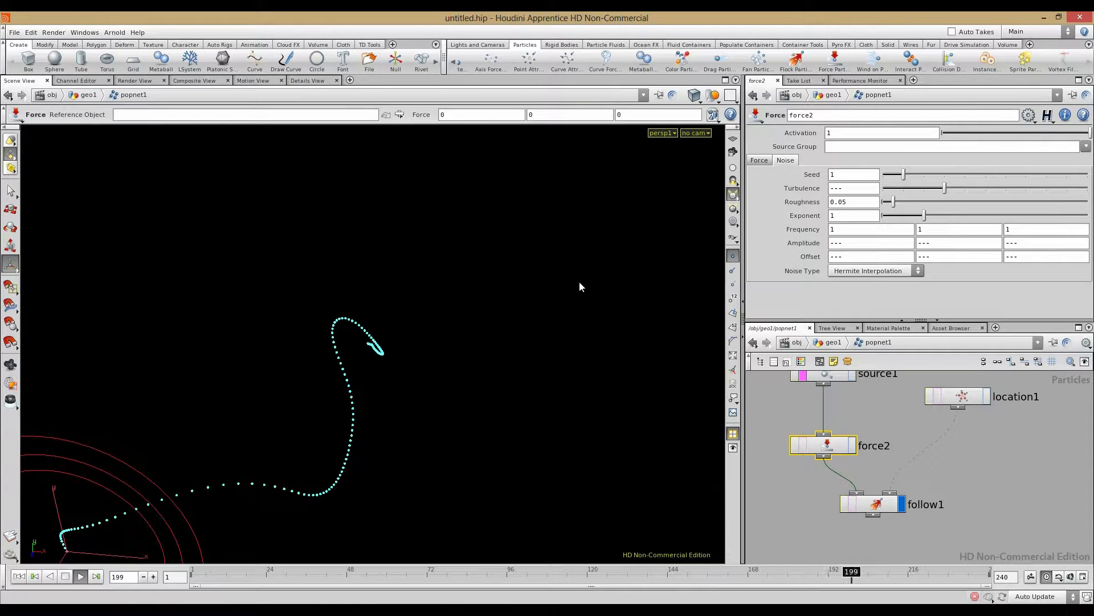
{"action": "middle_click_drag", "start_coordinate": [797, 244], "coordinate": [797, 247]}
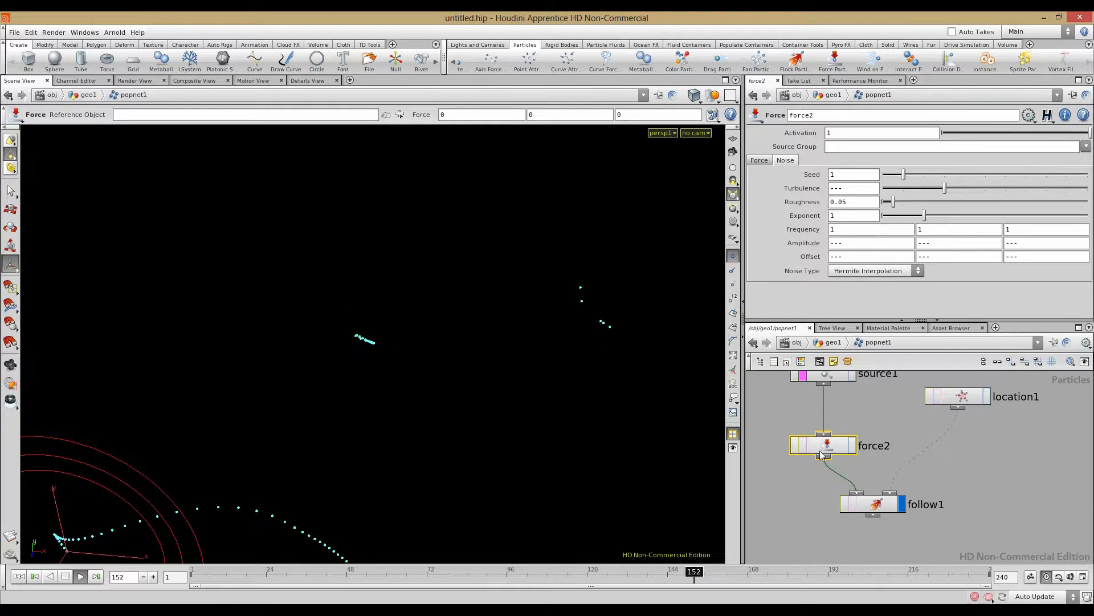
Step: Raise follow1's Ambient Speed to about 1.531 and check the particles ringing the leader
{"action": "left_click", "coordinate": [864, 503]}
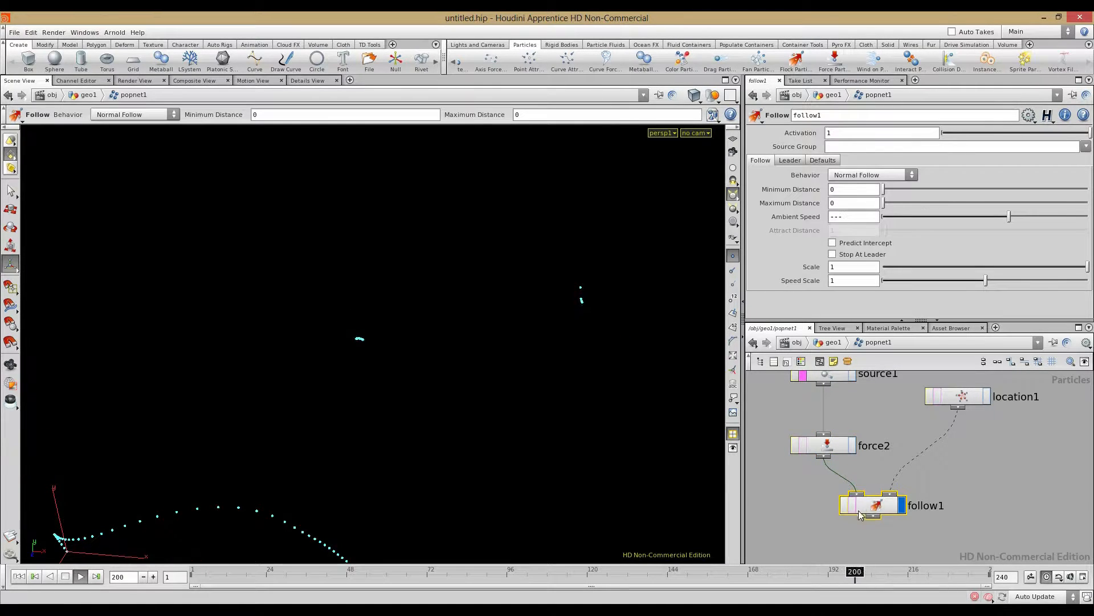
{"action": "middle_click_drag", "start_coordinate": [847, 217], "coordinate": [928, 213]}
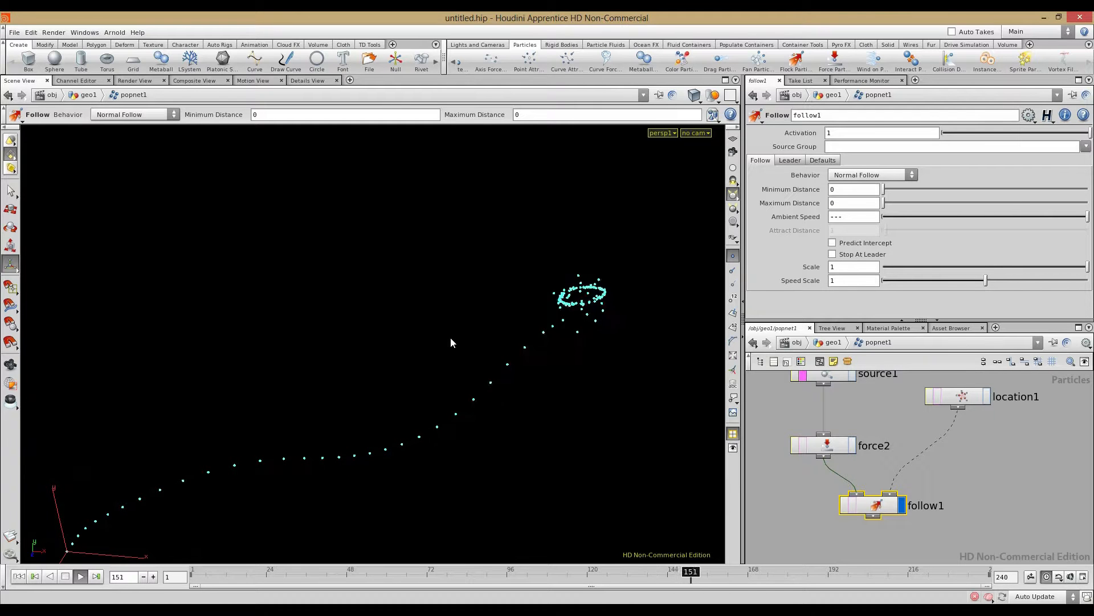
{"action": "left_click_drag", "start_coordinate": [509, 350], "coordinate": [286, 345], "text": "alt"}
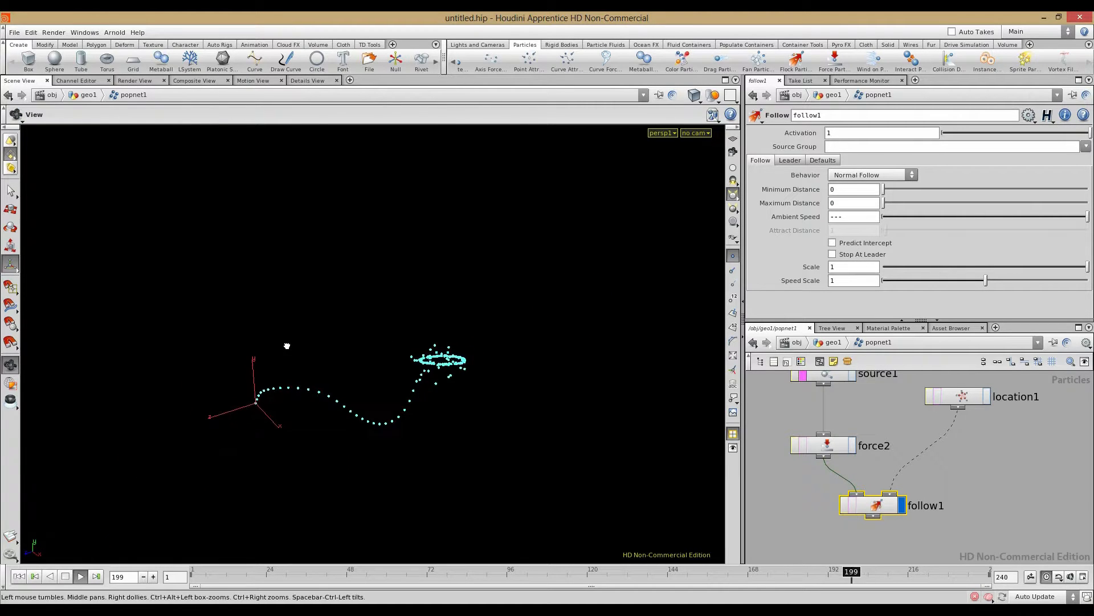
Step: Stop playback and set force2's noise Offset to the expression $ID+5
{"action": "left_click", "coordinate": [827, 445]}
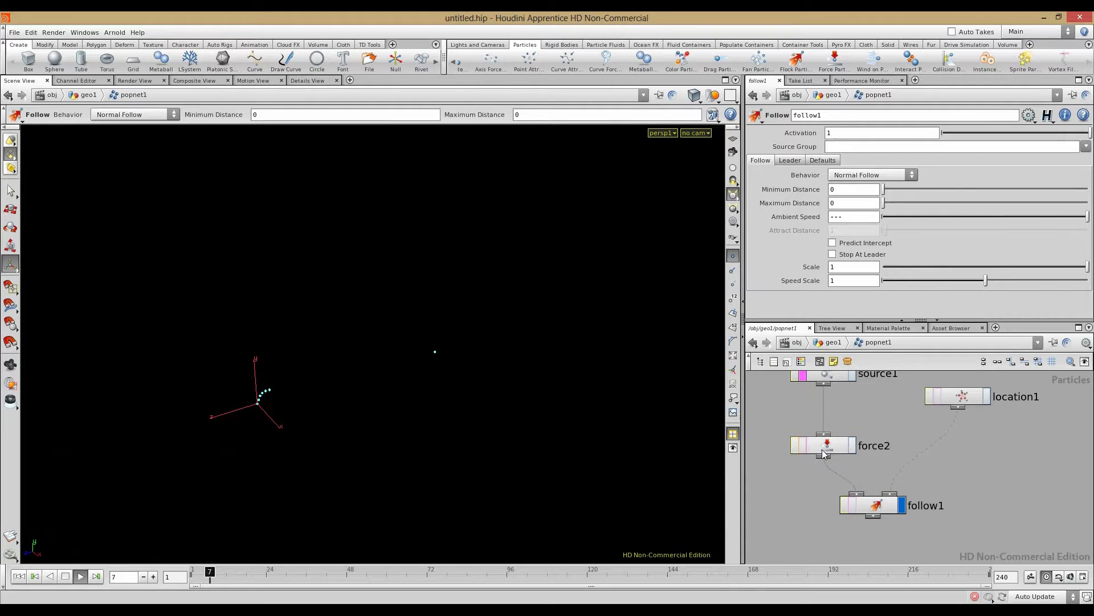
{"action": "left_click", "coordinate": [69, 576]}
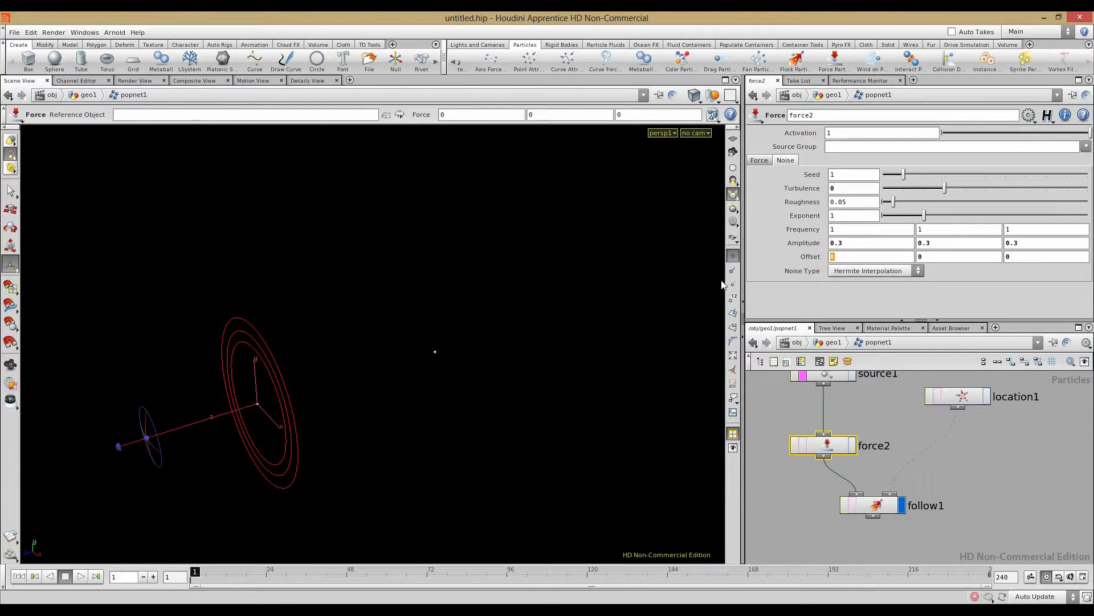
{"action": "type", "text": "$ID*5"}
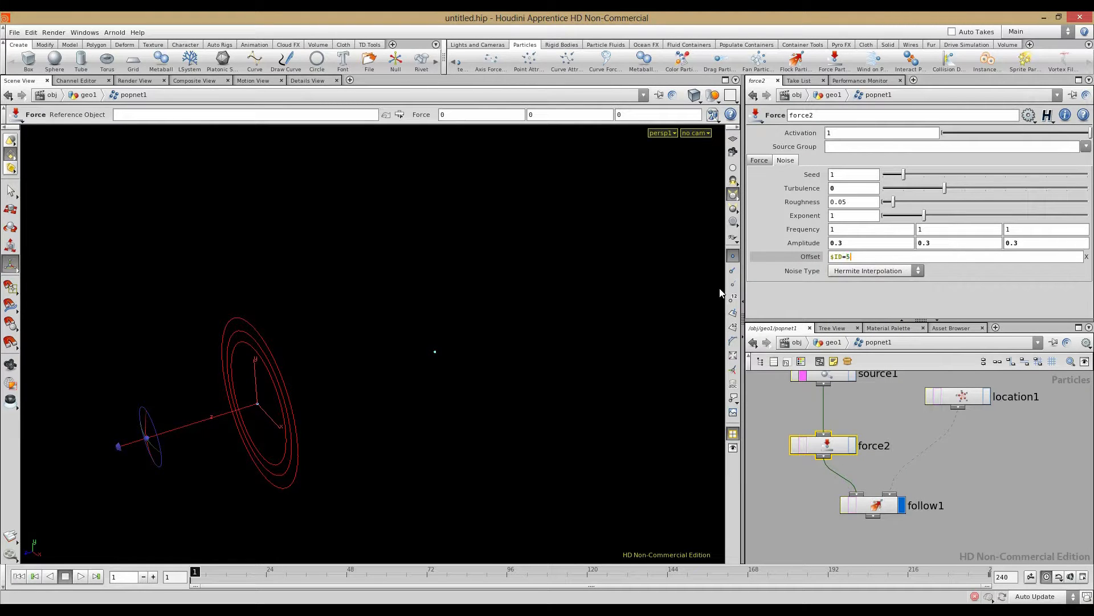
{"action": "key", "text": "Return"}
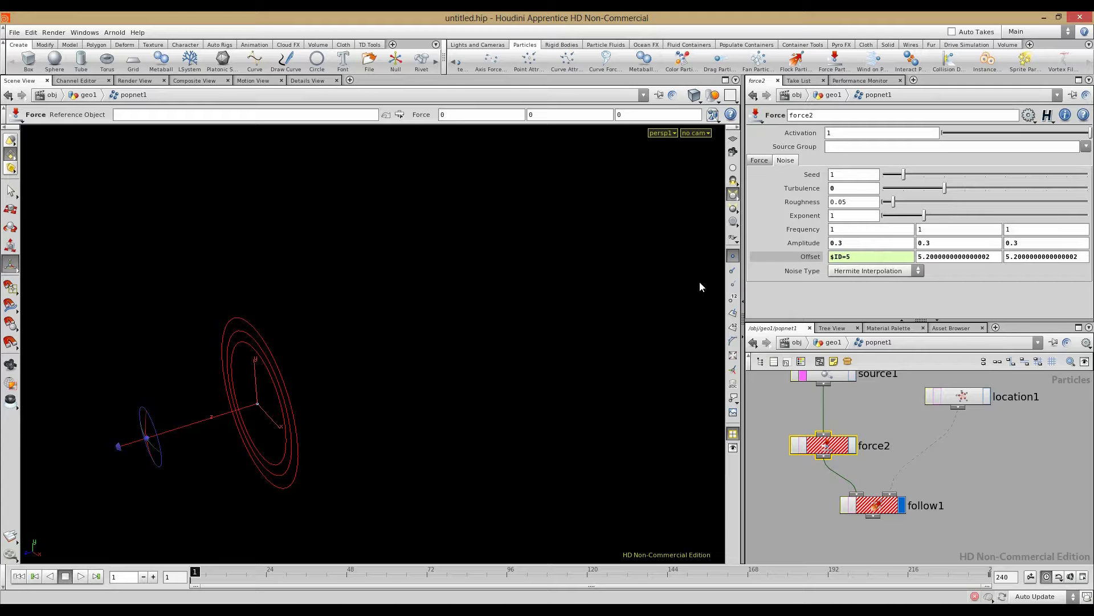
{"action": "left_click", "coordinate": [848, 258]}
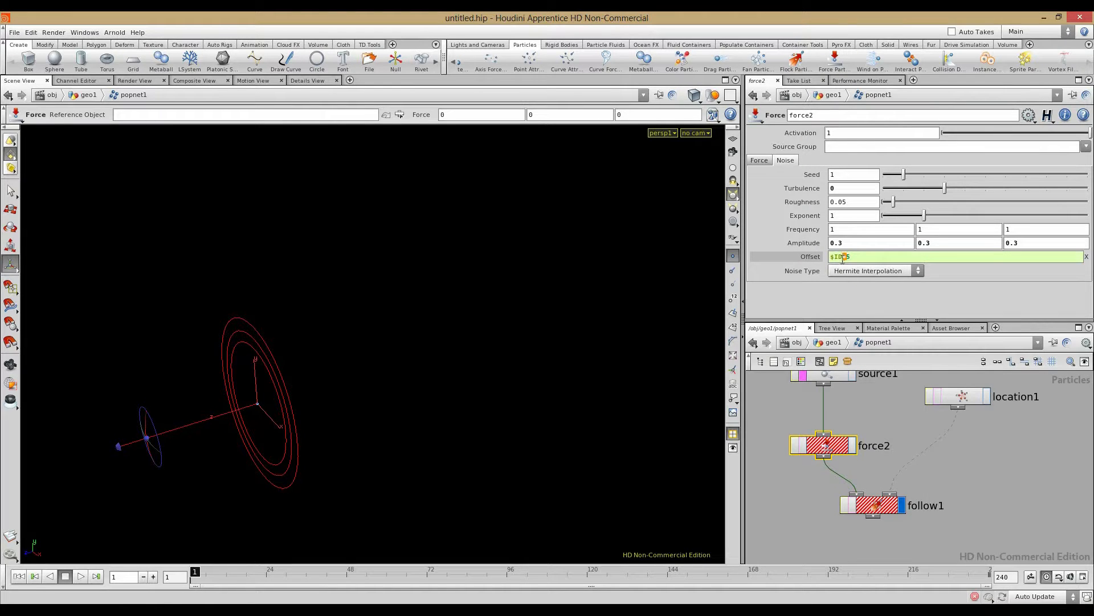
{"action": "type", "text": "+"}
{"action": "key", "text": "Return"}
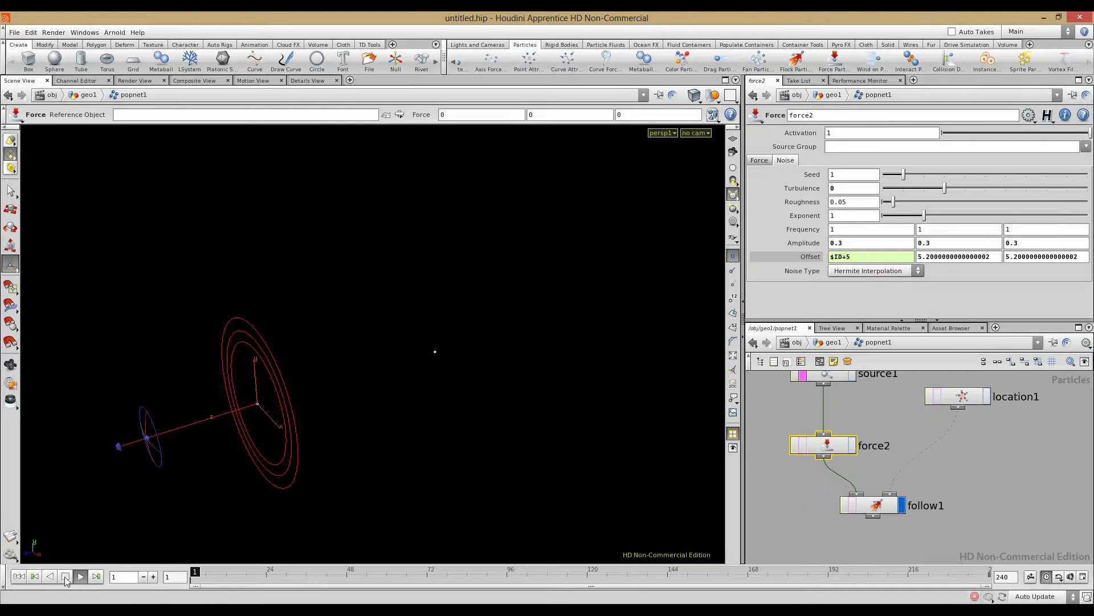
Step: Play the simulation to watch particles scatter with the $ID+5 offset, then stop
{"action": "key", "text": "Escape"}
{"action": "left_click_drag", "start_coordinate": [306, 437], "coordinate": [302, 467]}
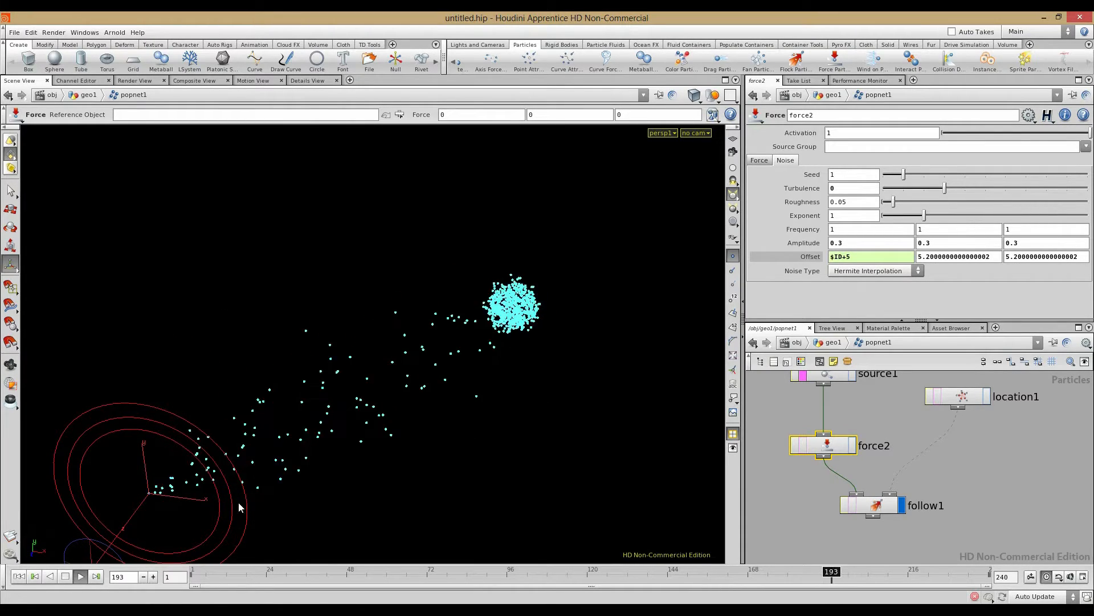
{"action": "left_click", "coordinate": [65, 576]}
Step: Move location1 to the right so emit_from_sphere is visible in the network
{"action": "left_click", "coordinate": [798, 503]}
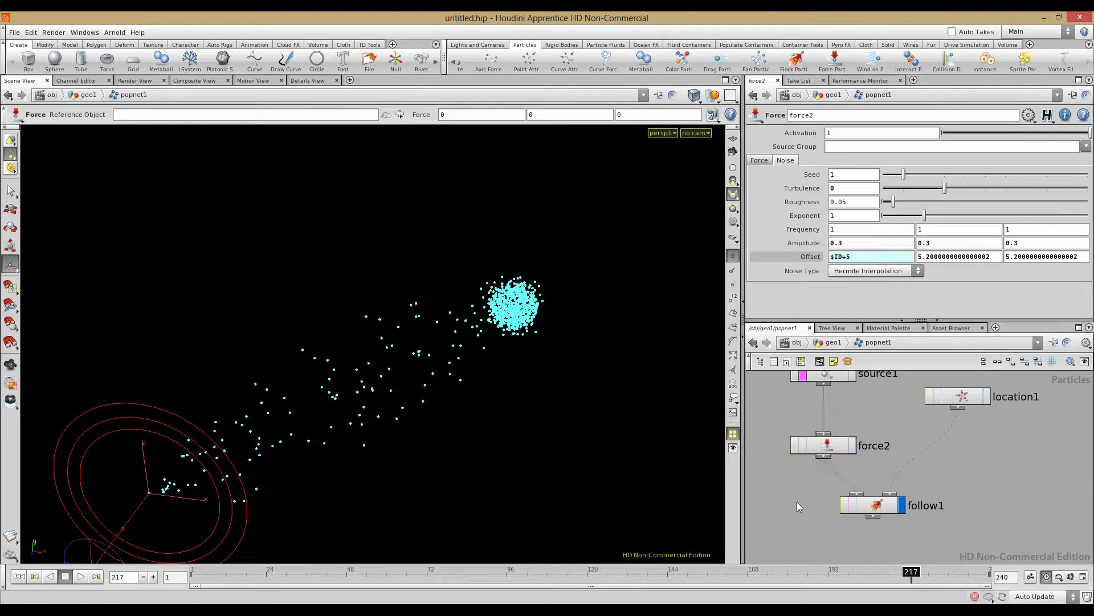
{"action": "middle_click_drag", "start_coordinate": [800, 506], "coordinate": [788, 523]}
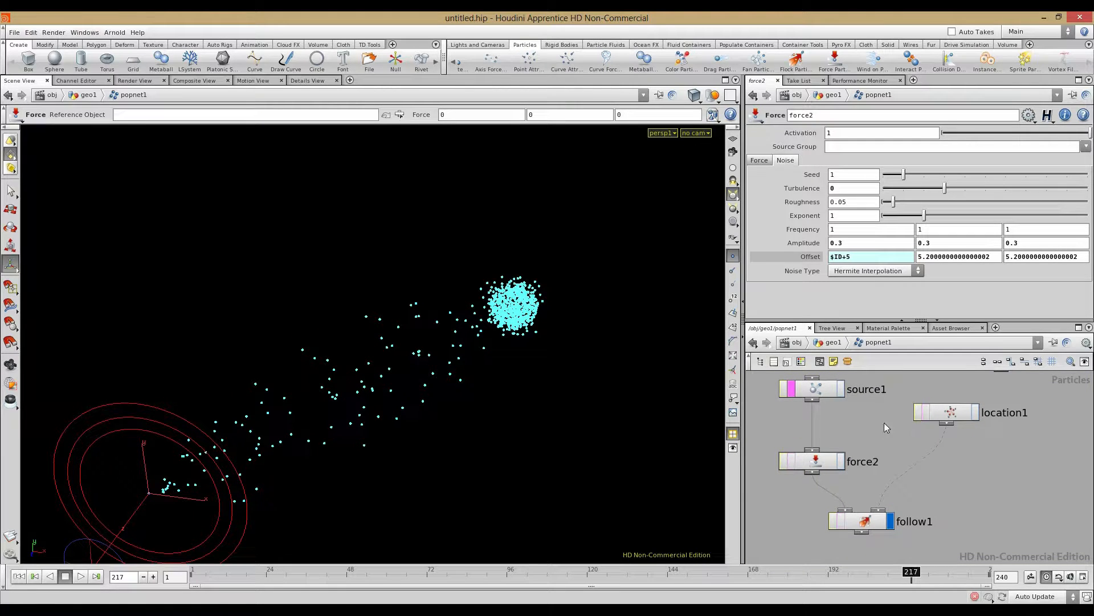
{"action": "middle_click_drag", "start_coordinate": [884, 422], "coordinate": [834, 446]}
{"action": "left_click_drag", "start_coordinate": [881, 443], "coordinate": [1031, 442]}
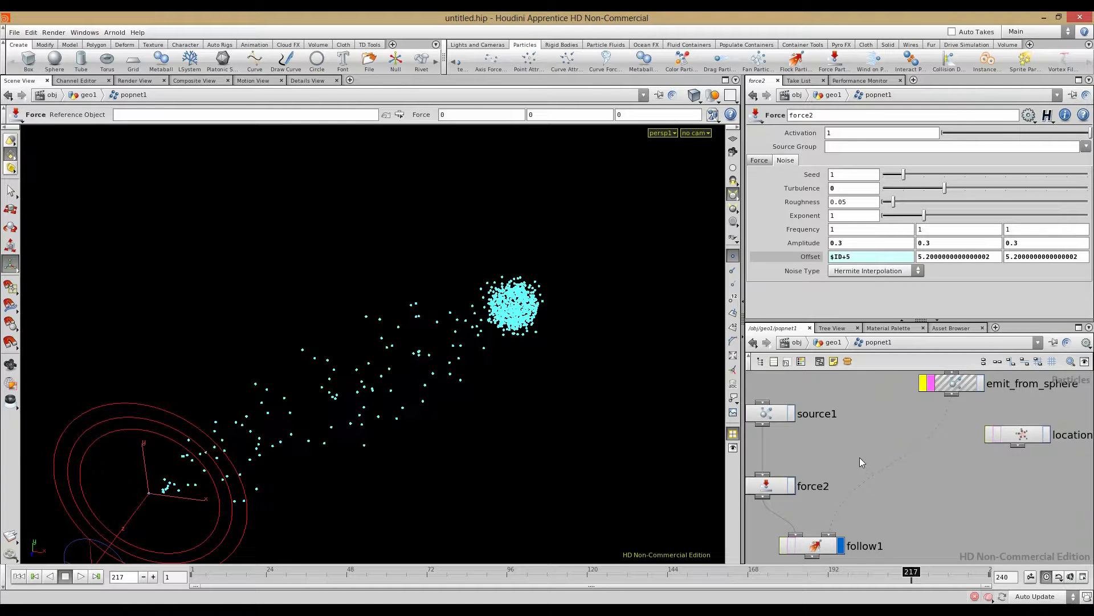
Step: On emit_from_sphere, remove the Impulse Activation expression and delete Const. Activation's keyframe channel
{"action": "left_click", "coordinate": [16, 577]}
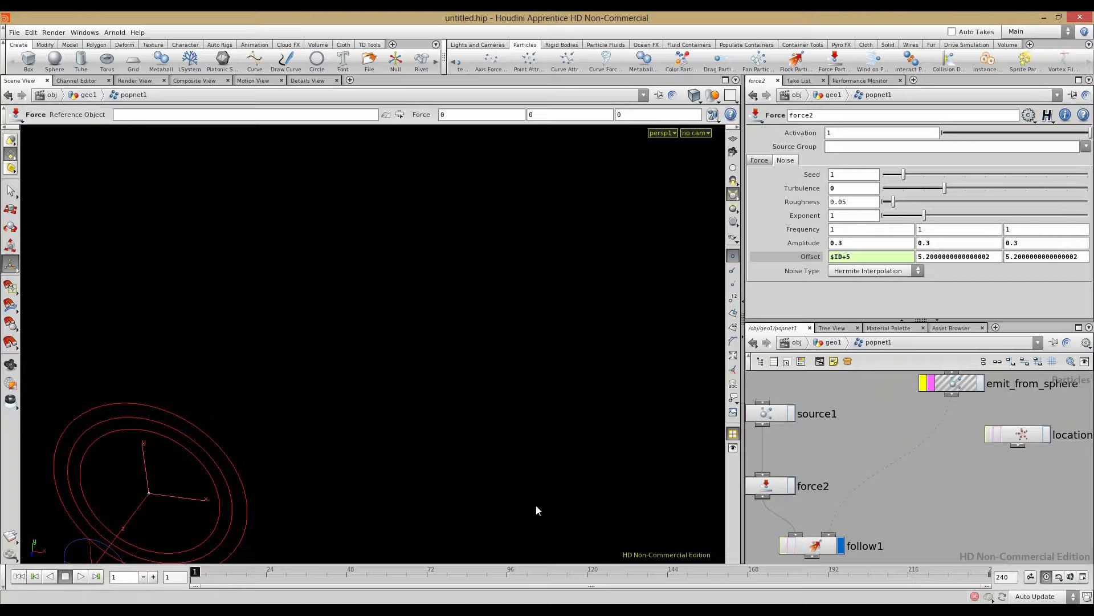
{"action": "left_click", "coordinate": [945, 382]}
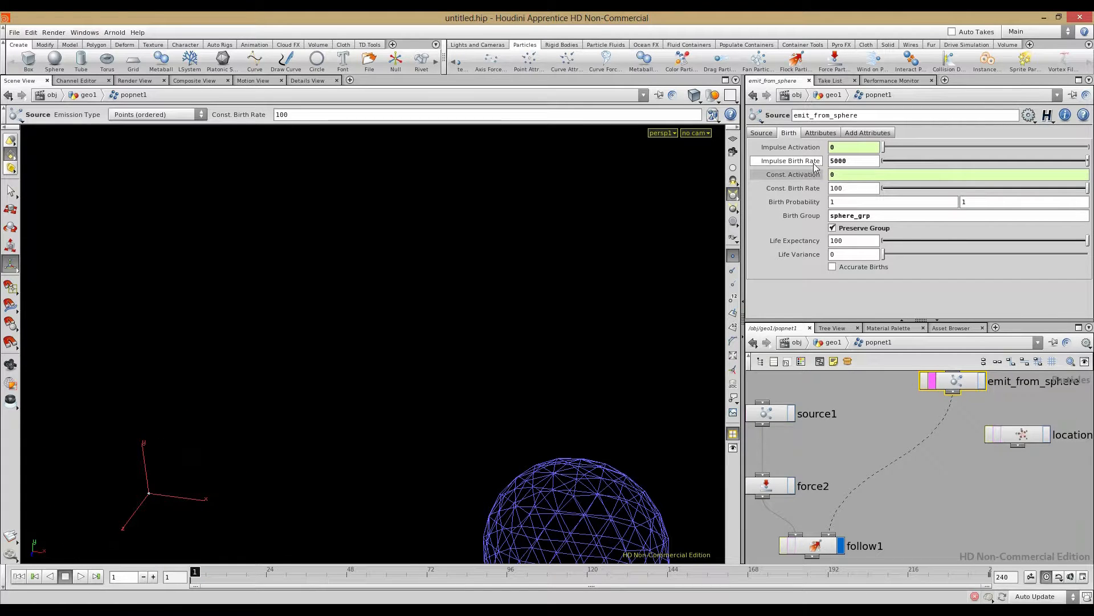
{"action": "left_click", "coordinate": [792, 148]}
{"action": "right_click", "coordinate": [792, 149]}
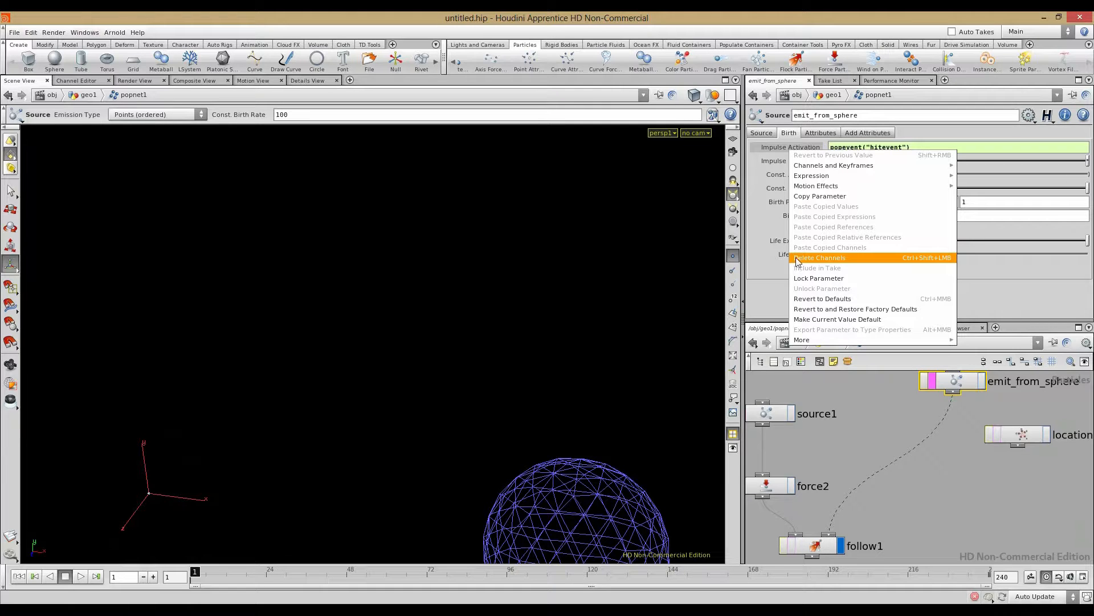
{"action": "left_click", "coordinate": [821, 258]}
{"action": "right_click", "coordinate": [798, 174]}
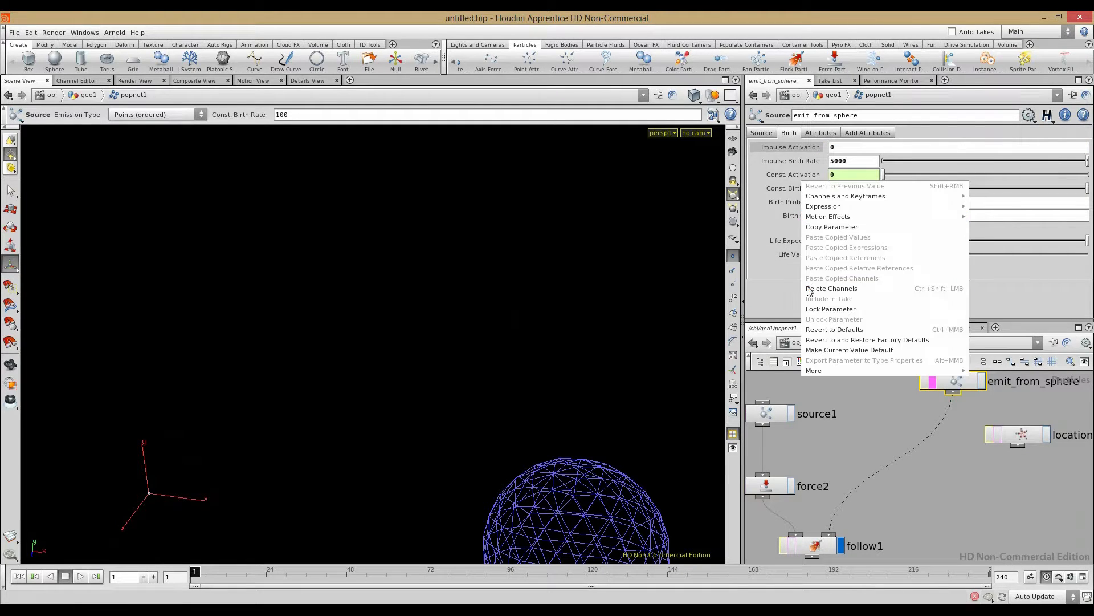
{"action": "left_click", "coordinate": [811, 303]}
{"action": "right_click", "coordinate": [804, 178]}
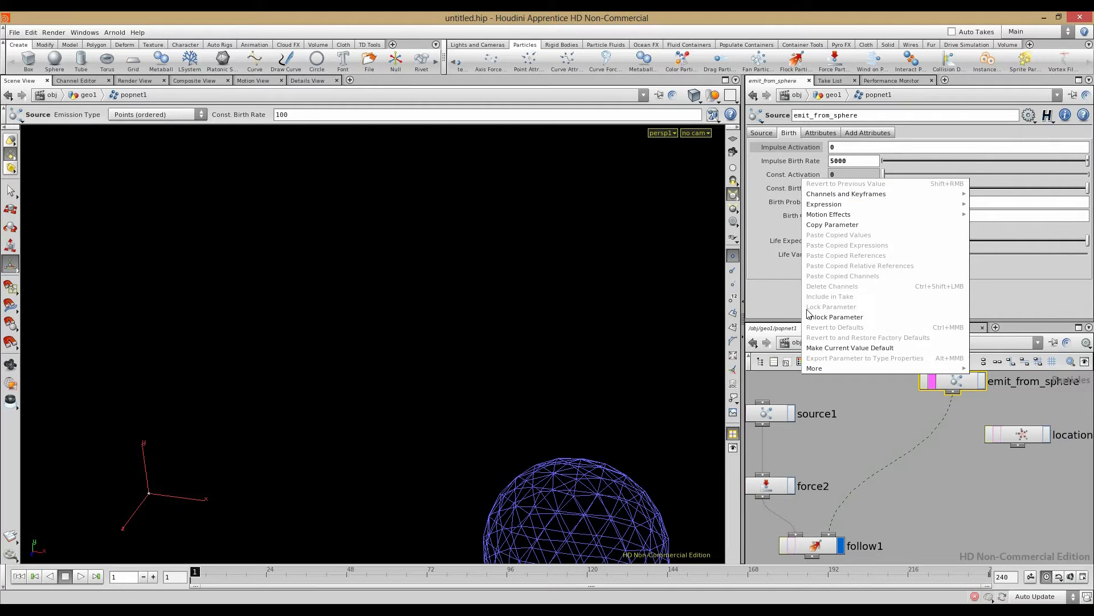
{"action": "left_click", "coordinate": [810, 312]}
{"action": "right_click", "coordinate": [802, 177]}
{"action": "left_click", "coordinate": [815, 285]}
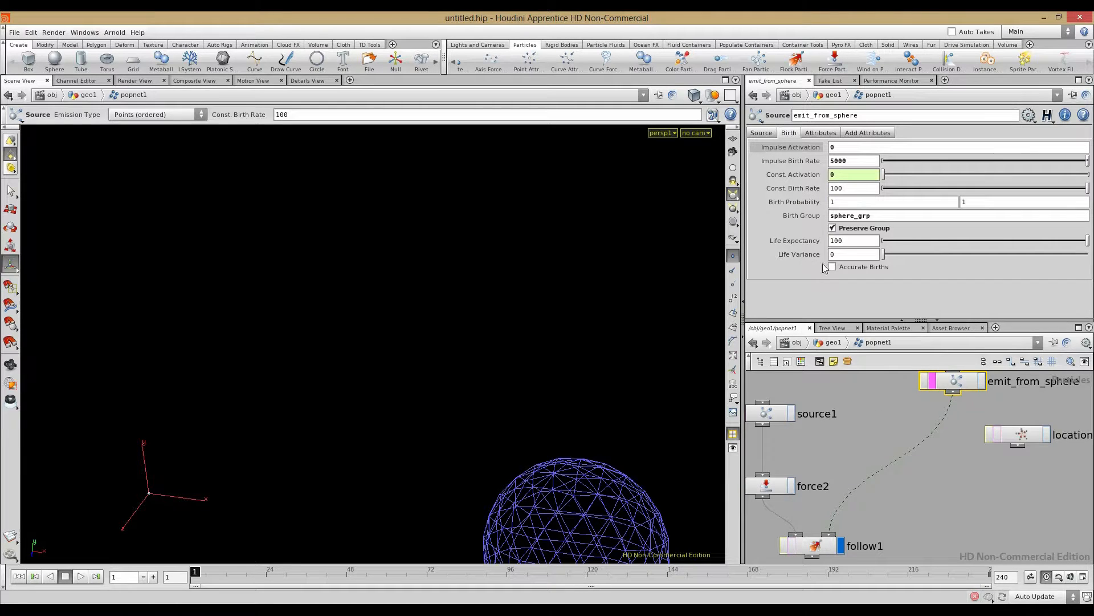
{"action": "right_click", "coordinate": [797, 174]}
{"action": "left_click", "coordinate": [821, 285]}
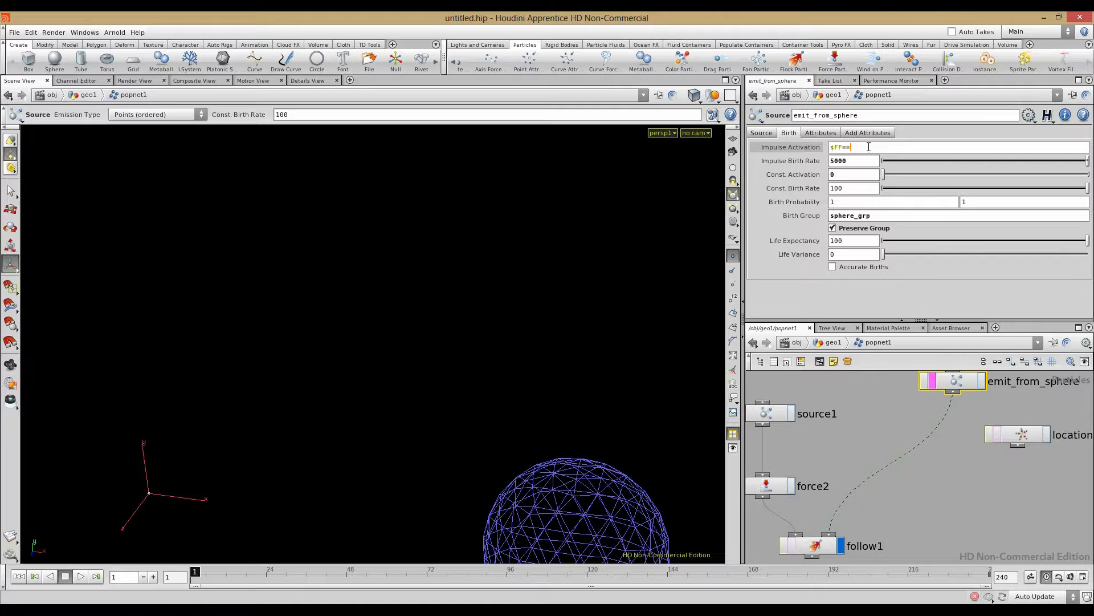
Step: Set Impulse Activation to $FF==1 and Impulse Birth Rate to 10
{"action": "type", "text": "1"}
{"action": "key", "text": "Return"}
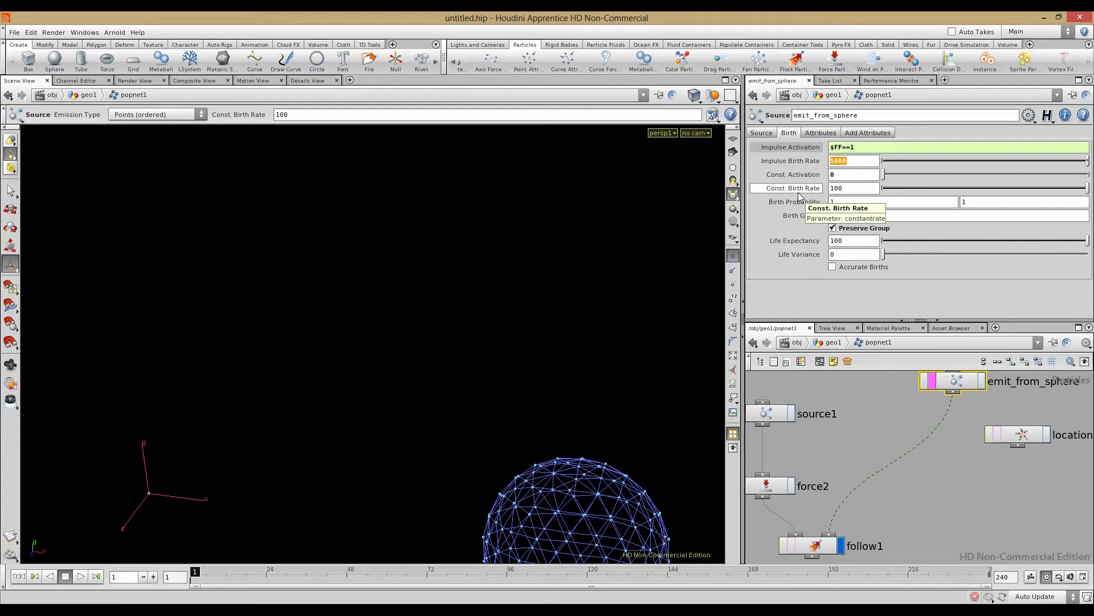
{"action": "type", "text": "10"}
{"action": "key", "text": "Return"}
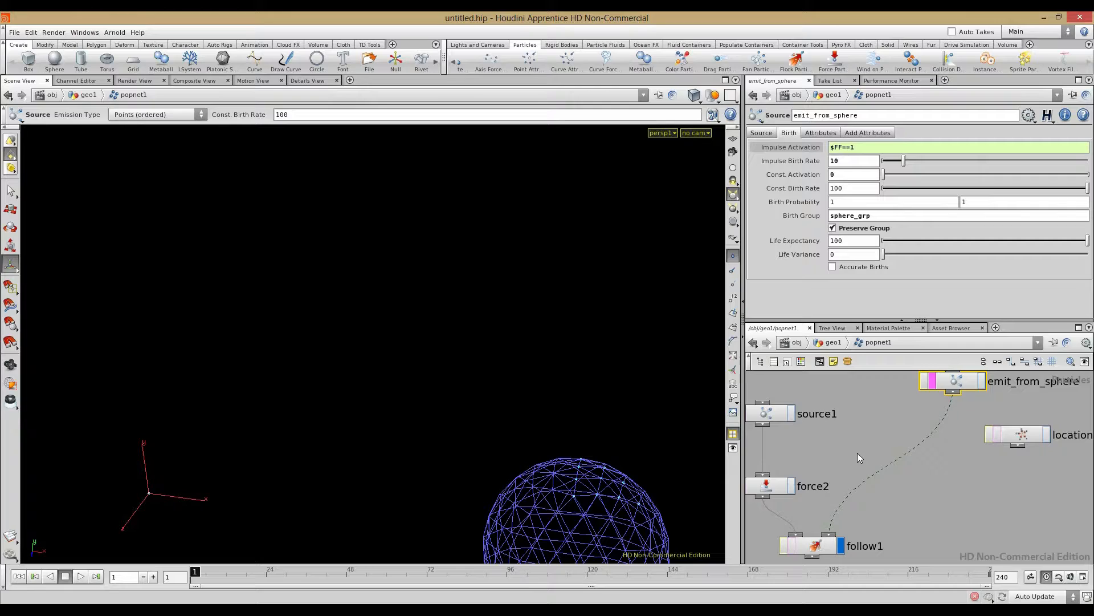
{"action": "key", "text": "Escape"}
{"action": "left_click_drag", "start_coordinate": [437, 477], "coordinate": [201, 361]}
{"action": "left_click_drag", "start_coordinate": [332, 435], "coordinate": [454, 474], "text": "alt"}
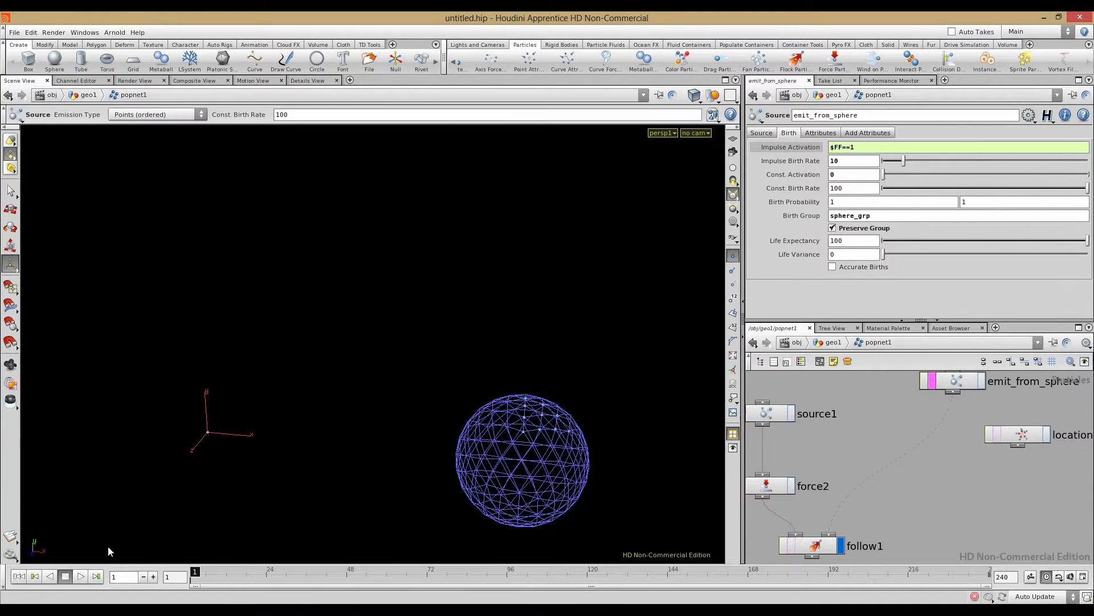
{"action": "left_click", "coordinate": [80, 577]}
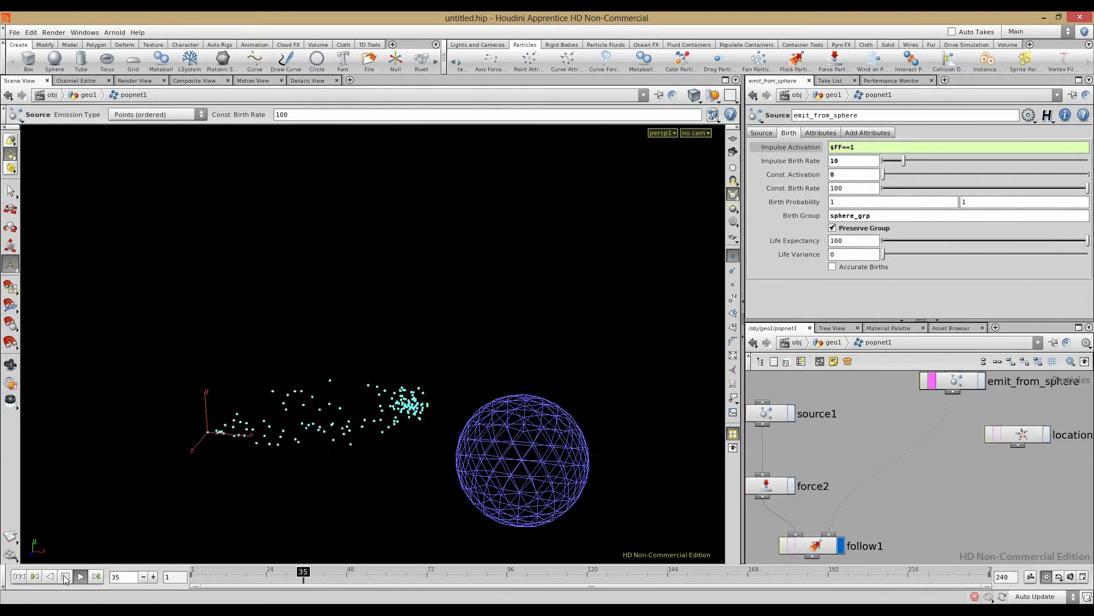
{"action": "left_click", "coordinate": [65, 577]}
{"action": "left_click", "coordinate": [19, 576]}
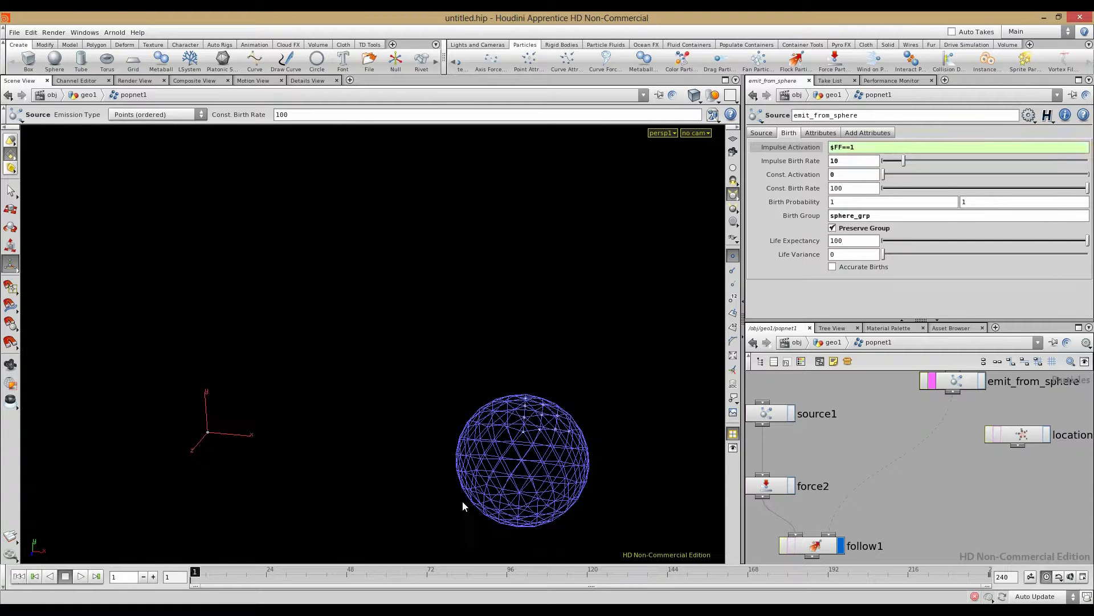
{"action": "left_click", "coordinate": [955, 385]}
{"action": "left_click", "coordinate": [835, 134]}
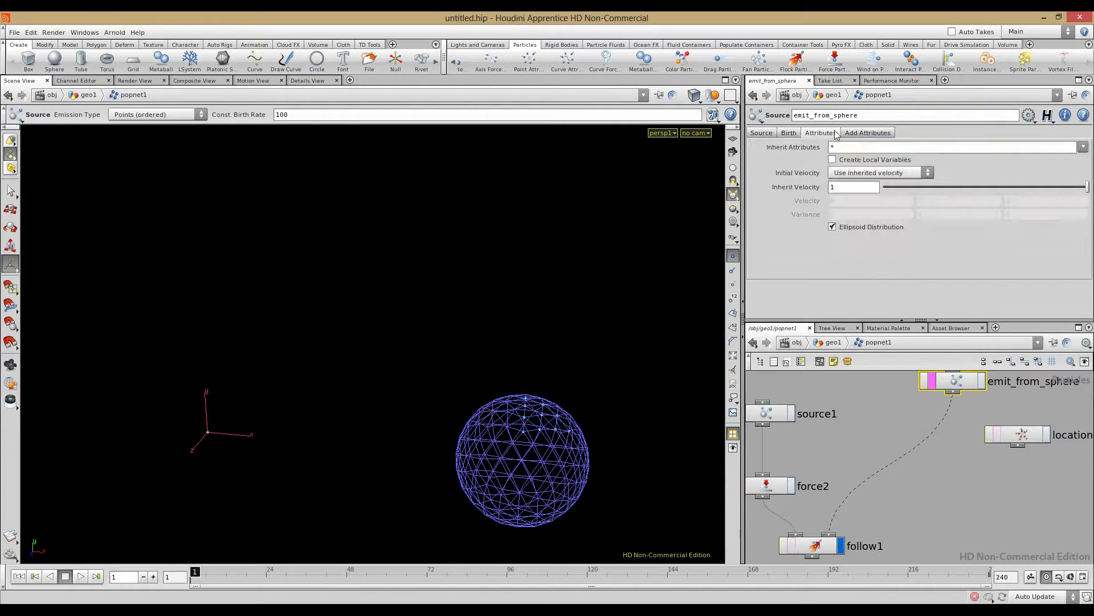
{"action": "left_click", "coordinate": [867, 133]}
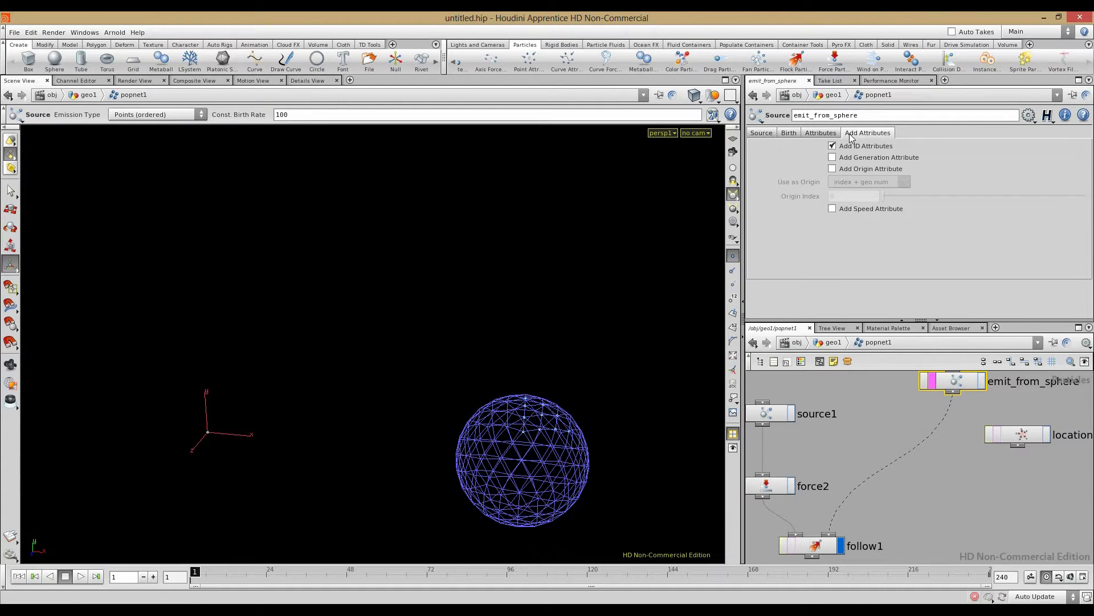
{"action": "left_click", "coordinate": [831, 342]}
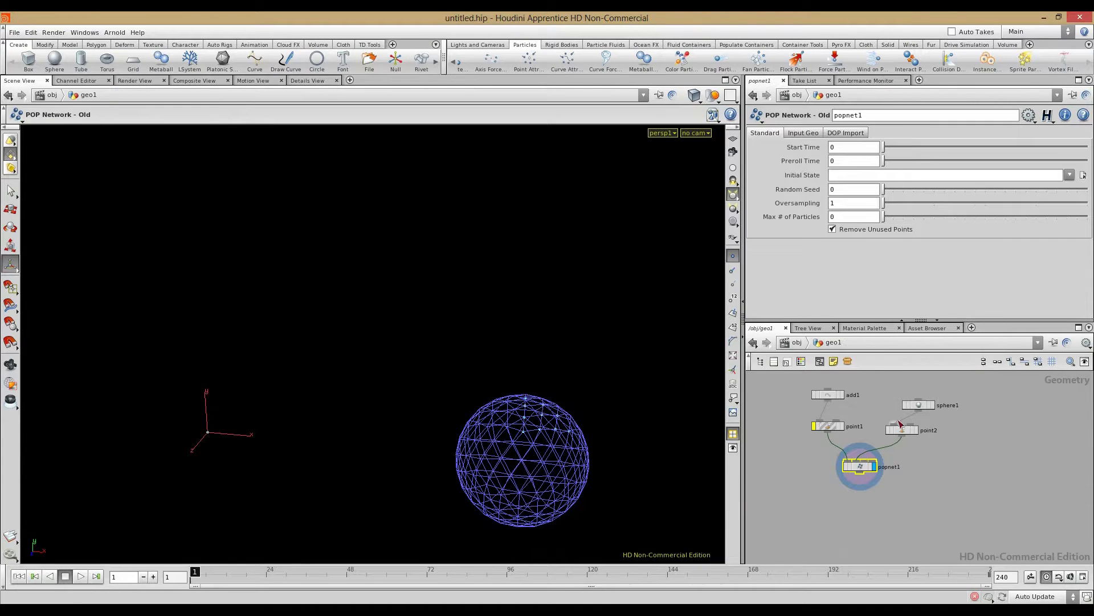
{"action": "double_click", "coordinate": [860, 466]}
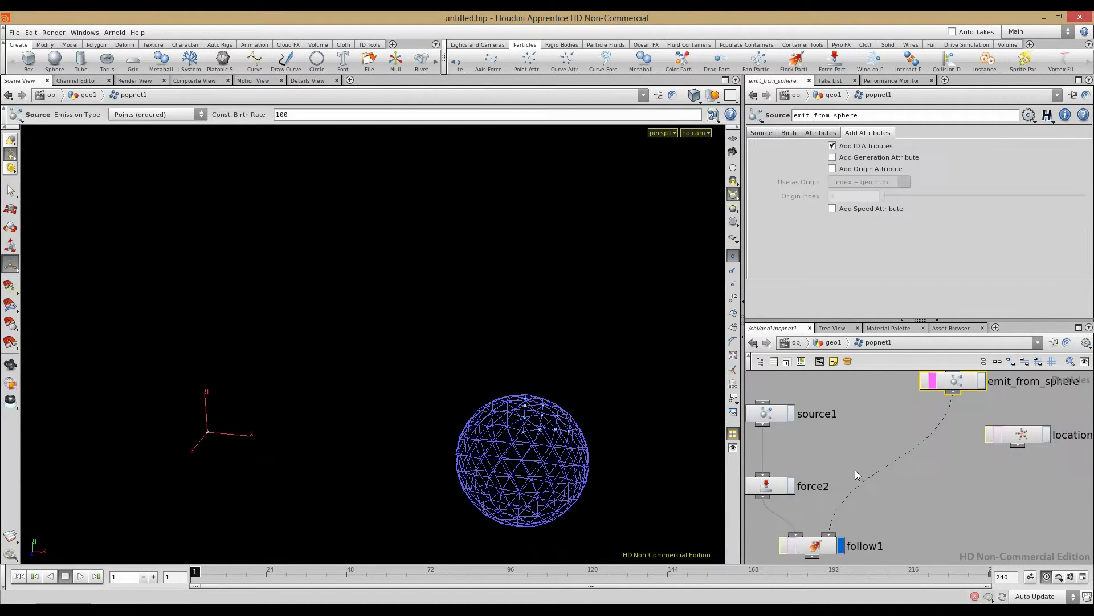
{"action": "left_click", "coordinate": [65, 576]}
Step: Delete the channel on emit_from_sphere's Impulse Activation so it reads 0
{"action": "left_click", "coordinate": [820, 132]}
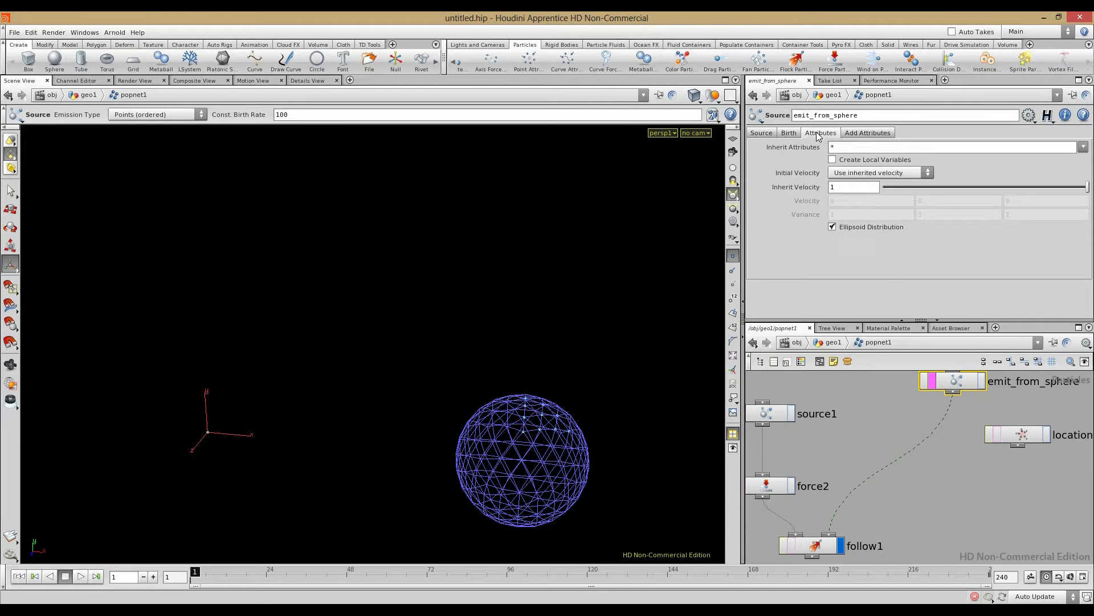
{"action": "left_click", "coordinate": [789, 132]}
{"action": "right_click", "coordinate": [822, 162]}
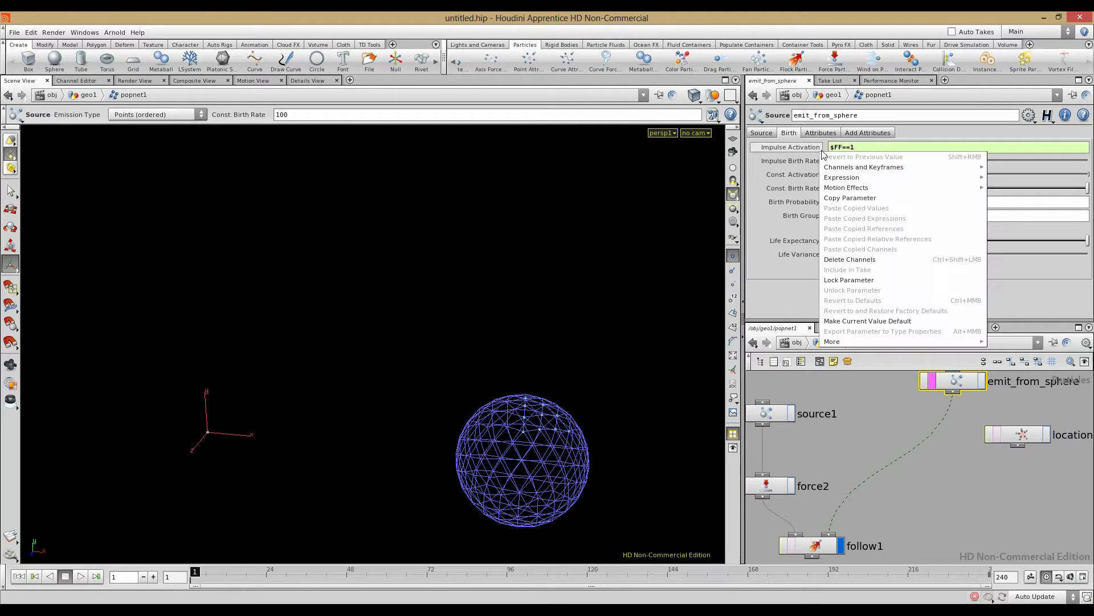
{"action": "left_click", "coordinate": [850, 260]}
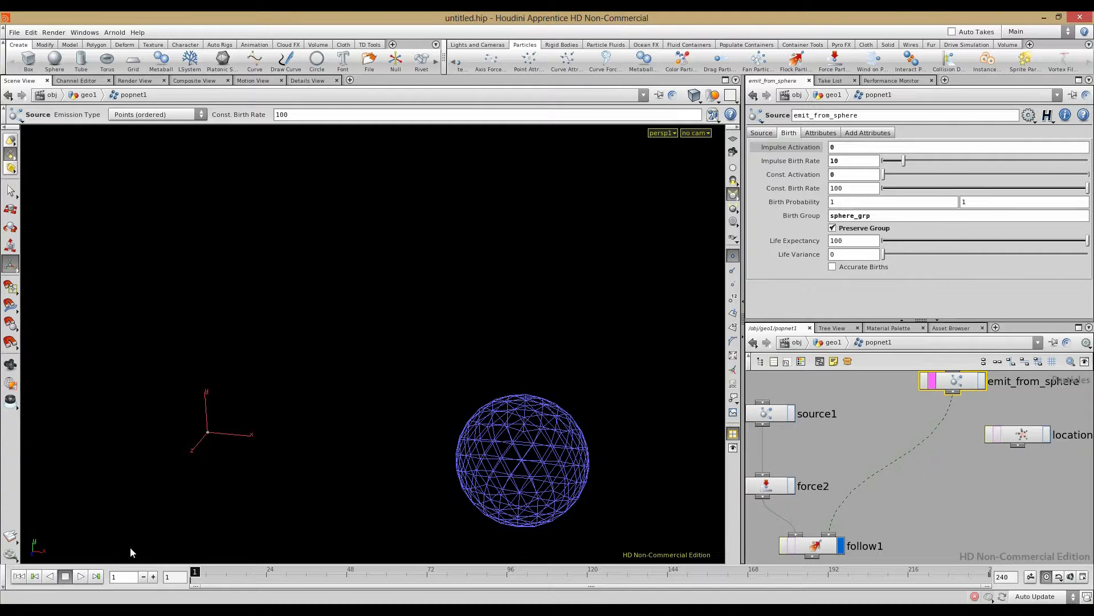
Step: Play the simulation to test the burst, then stop and jump to frame 1
{"action": "left_click", "coordinate": [75, 576]}
{"action": "left_click", "coordinate": [78, 577]}
{"action": "left_click", "coordinate": [66, 576]}
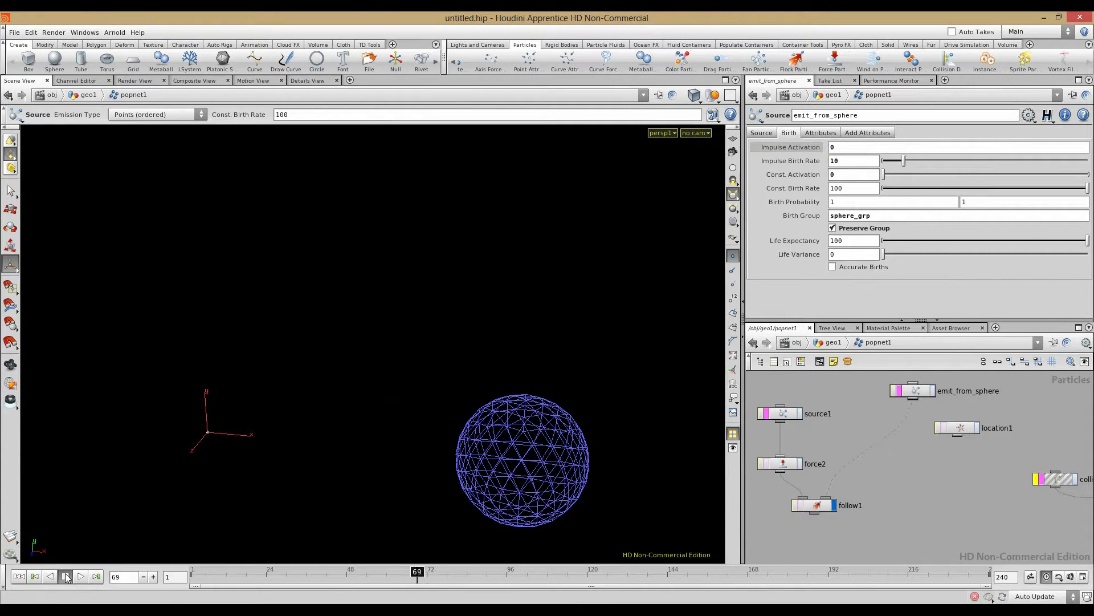
{"action": "left_click", "coordinate": [19, 576]}
Step: Go up to geo1, check point2's settings, and rewind to frame 1
{"action": "left_click", "coordinate": [825, 343]}
{"action": "left_click", "coordinate": [922, 427]}
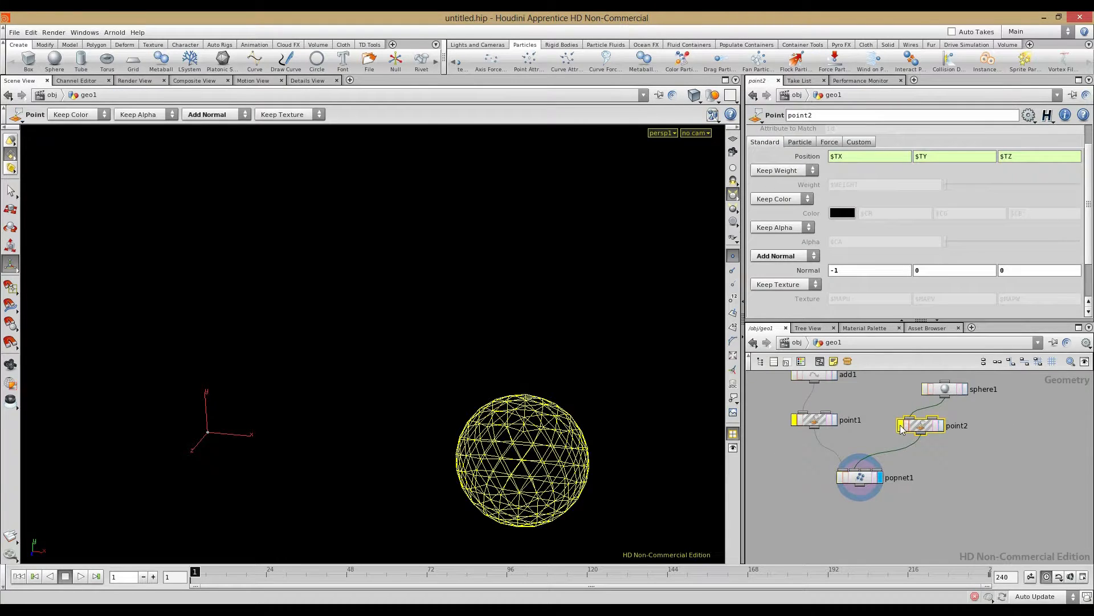
{"action": "left_click", "coordinate": [956, 464]}
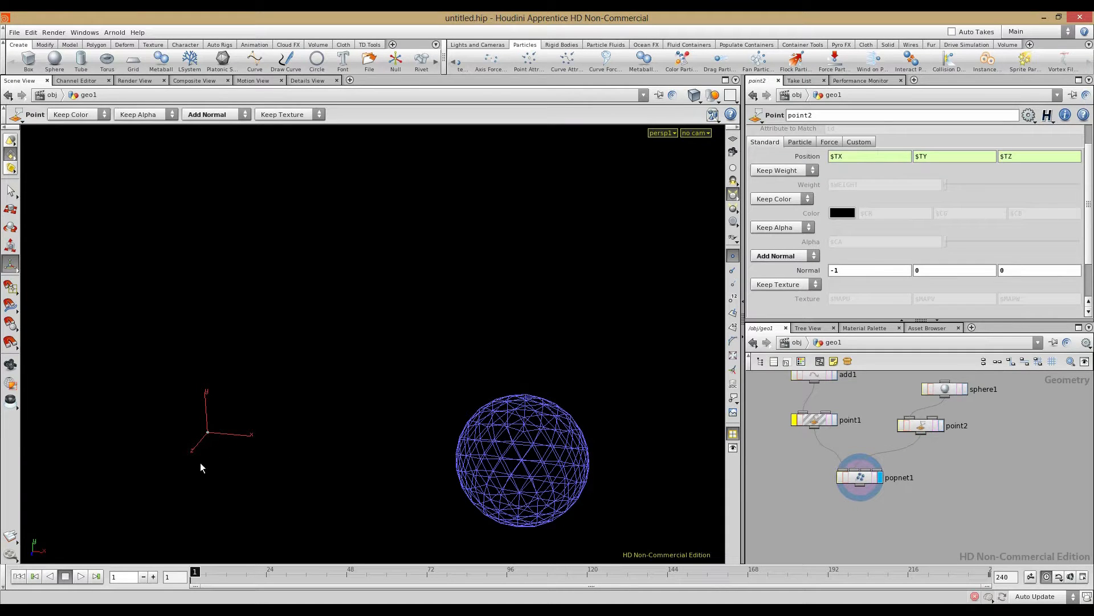
{"action": "left_click", "coordinate": [65, 576]}
{"action": "left_click", "coordinate": [19, 577]}
Step: Insert an Add node between point2 and popnet1
{"action": "middle_click_drag", "start_coordinate": [804, 462], "coordinate": [805, 485]}
{"action": "key", "text": "Tab"}
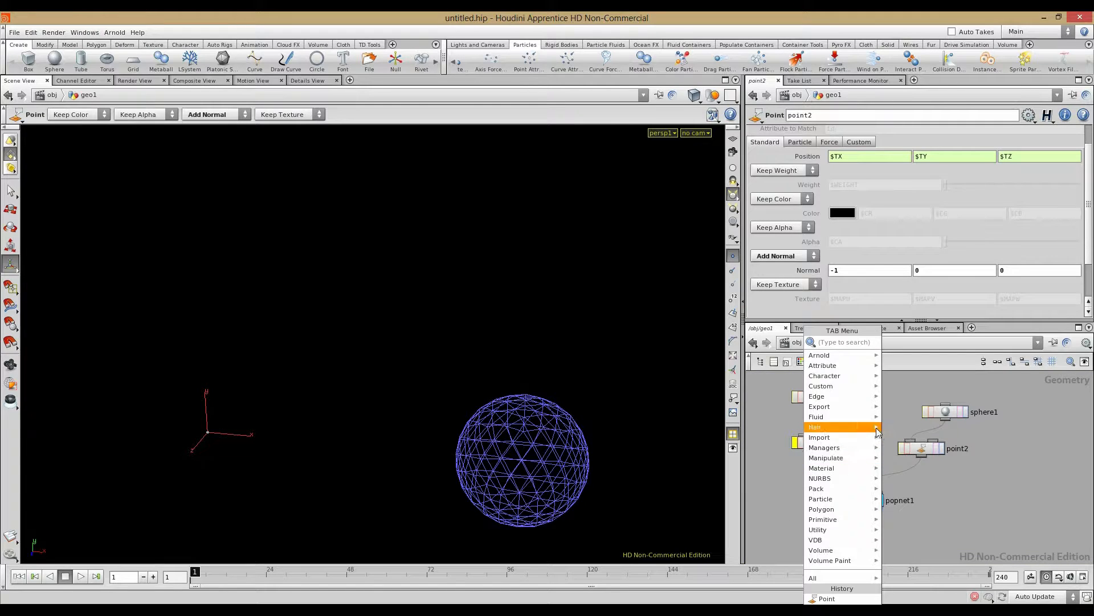
{"action": "mouse_move", "coordinate": [843, 395]}
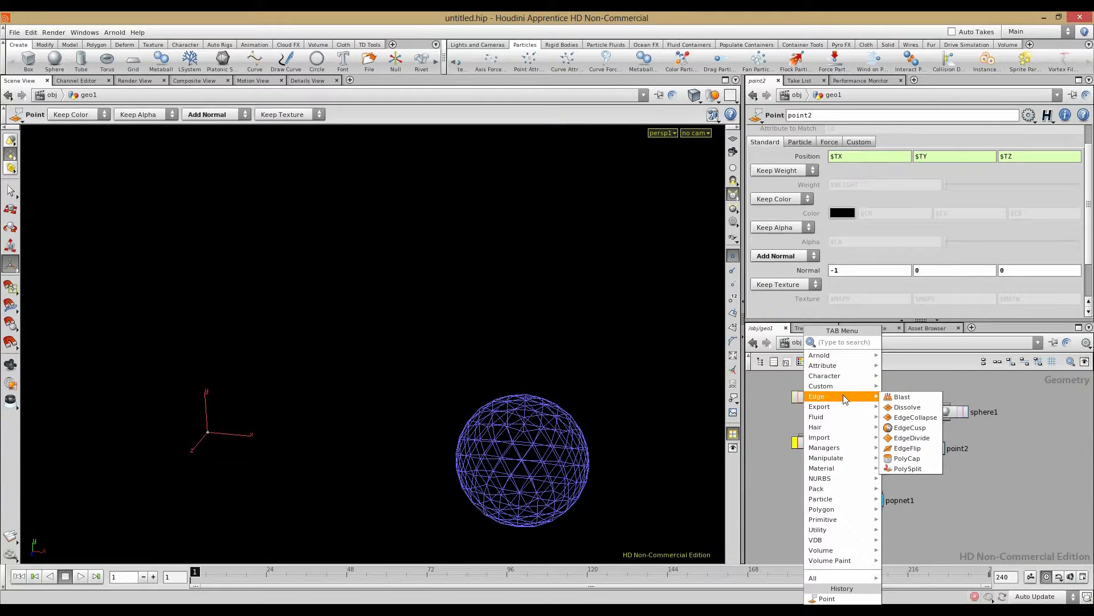
{"action": "type", "text": "ad"}
{"action": "left_click", "coordinate": [903, 342]}
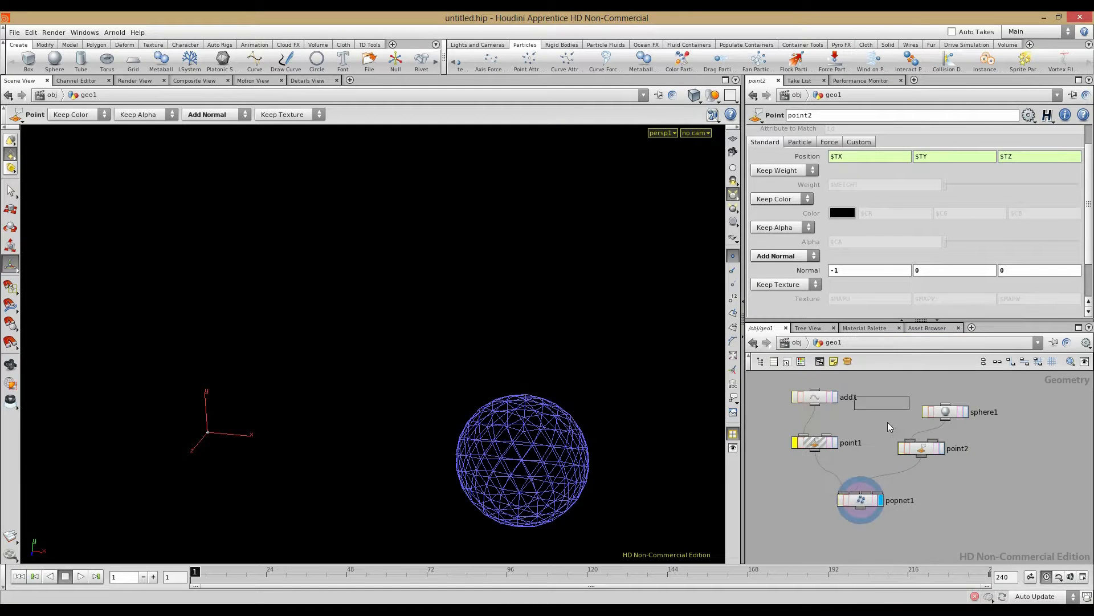
{"action": "left_click", "coordinate": [906, 475]}
Step: Place add2 below point2, make add2 keep only the sphere's points, and play the simulation
{"action": "left_click_drag", "start_coordinate": [951, 414], "coordinate": [949, 399]}
{"action": "left_click_drag", "start_coordinate": [928, 445], "coordinate": [936, 427]}
{"action": "left_click_drag", "start_coordinate": [912, 476], "coordinate": [923, 463]}
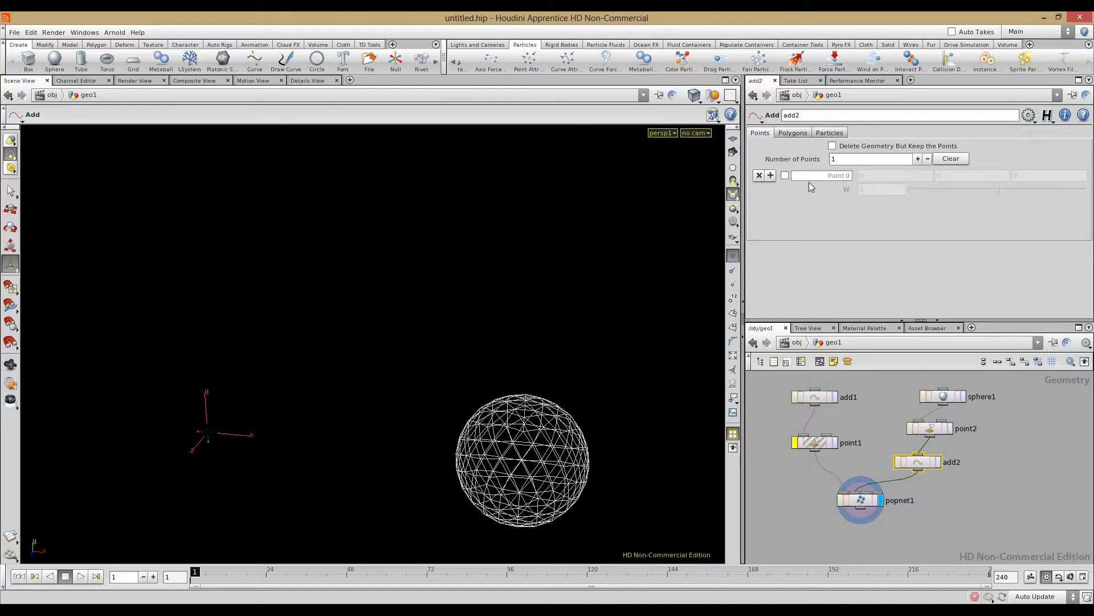
{"action": "scroll", "coordinate": [922, 464], "scroll_direction": "up", "scroll_amount": 3}
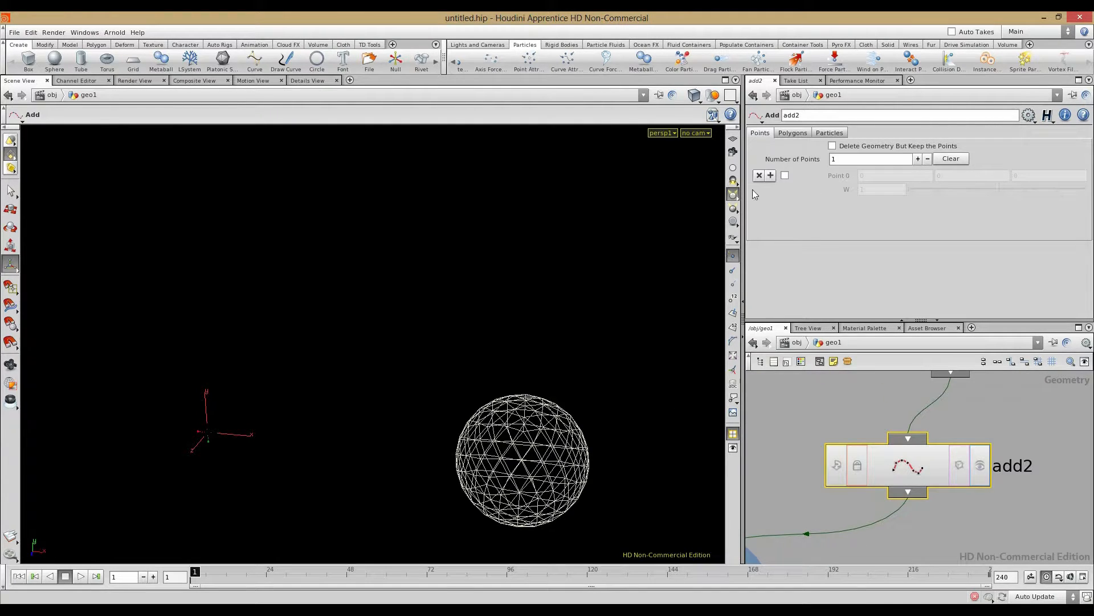
{"action": "left_click", "coordinate": [833, 147]}
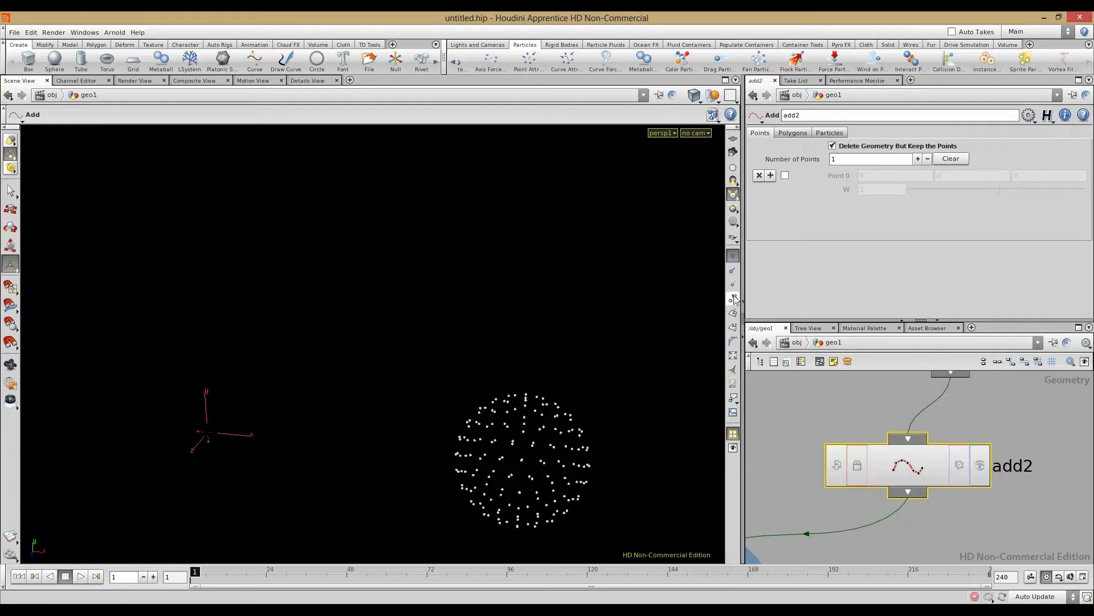
{"action": "left_click", "coordinate": [81, 576]}
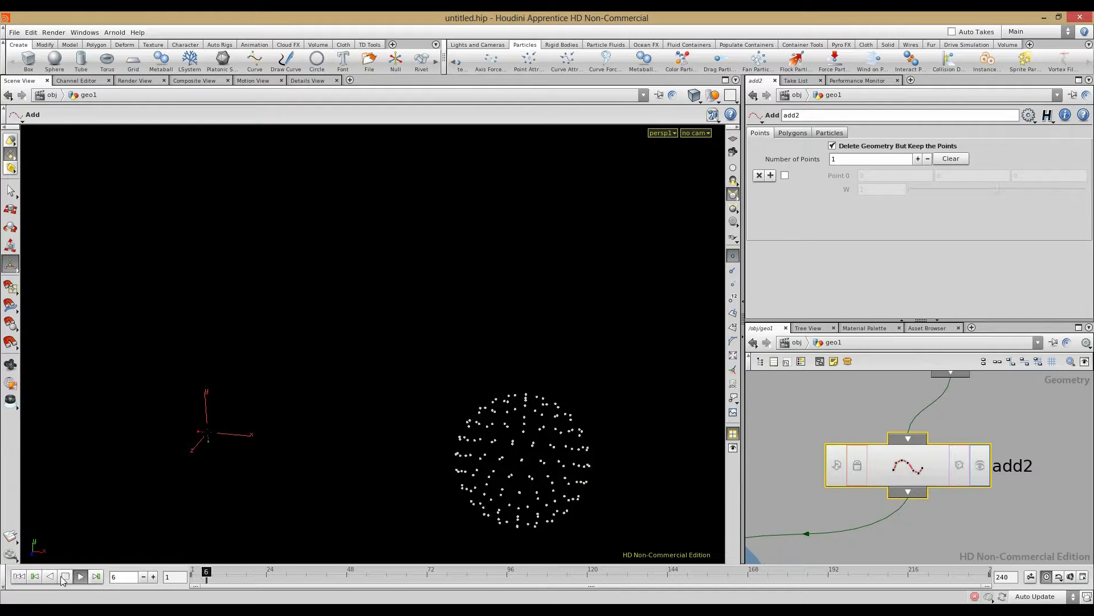
Step: Reposition add2 and point2, then rewire so point2 feeds popnet1's second input
{"action": "scroll", "coordinate": [815, 436], "scroll_direction": "down", "scroll_amount": 3}
{"action": "left_click", "coordinate": [815, 432]}
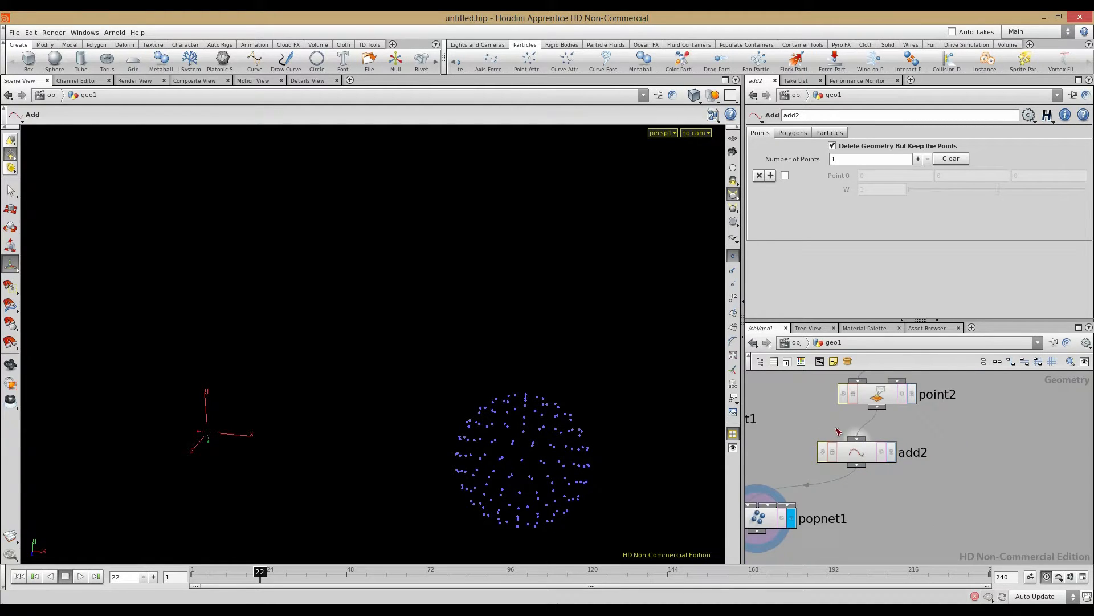
{"action": "left_click_drag", "start_coordinate": [860, 453], "coordinate": [838, 447]}
{"action": "left_click_drag", "start_coordinate": [879, 398], "coordinate": [965, 407]}
{"action": "middle_click_drag", "start_coordinate": [871, 402], "coordinate": [847, 392]}
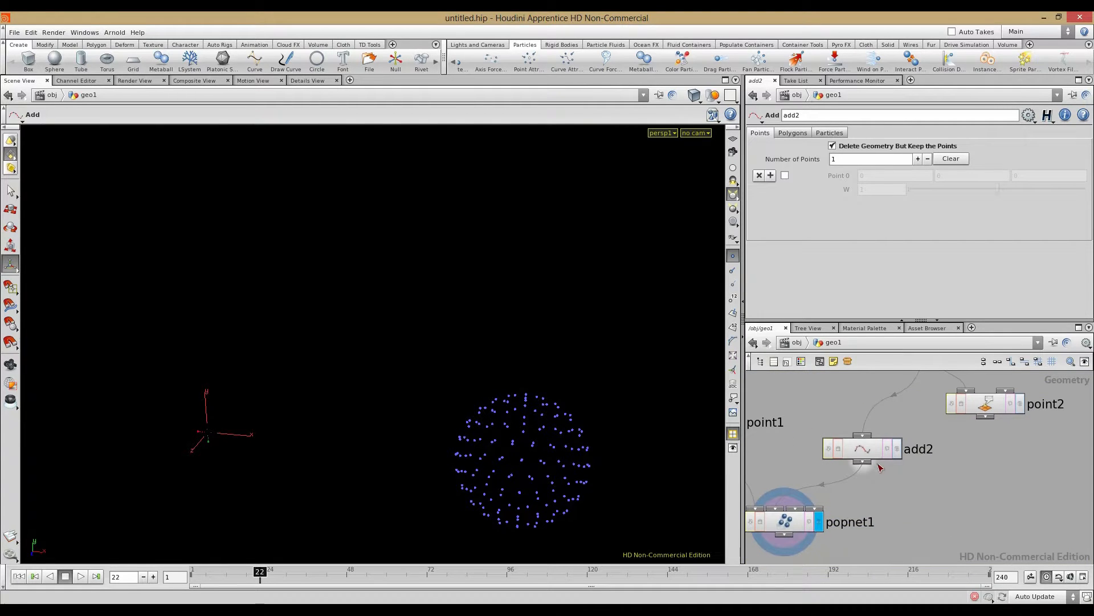
{"action": "right_click", "coordinate": [995, 390]}
{"action": "left_click", "coordinate": [934, 421]}
{"action": "right_click", "coordinate": [937, 424]}
{"action": "left_click", "coordinate": [944, 440]}
{"action": "left_click", "coordinate": [776, 507]}
Step: Lay out the geometry network with L, play and stop the timeline, and enter popnet1
{"action": "scroll", "coordinate": [866, 437], "scroll_direction": "down", "scroll_amount": 4}
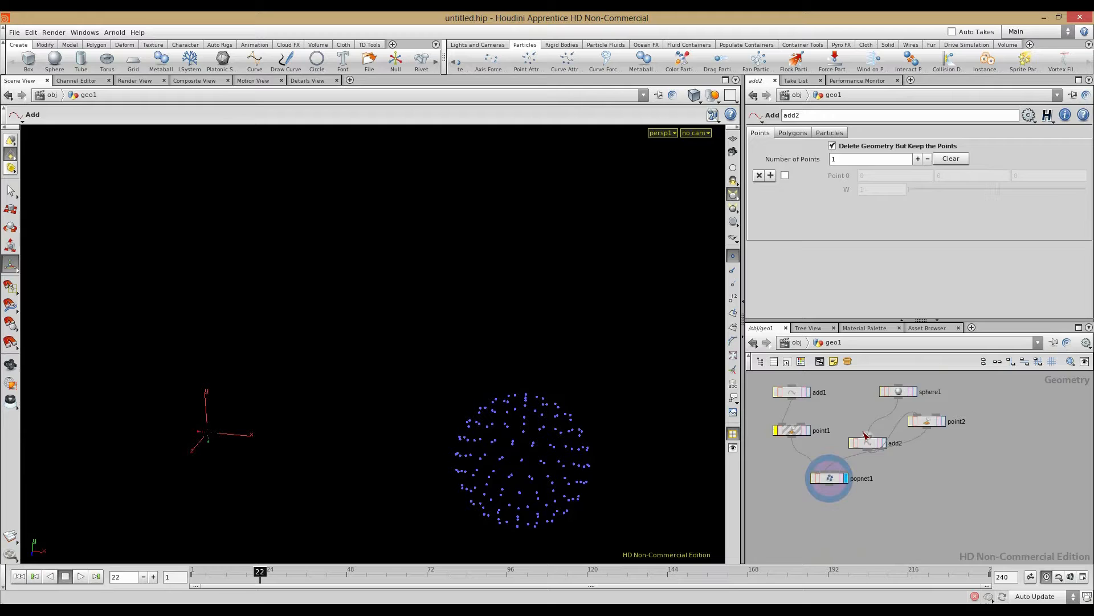
{"action": "key", "text": "l"}
{"action": "scroll", "coordinate": [932, 467], "scroll_direction": "up", "scroll_amount": 3}
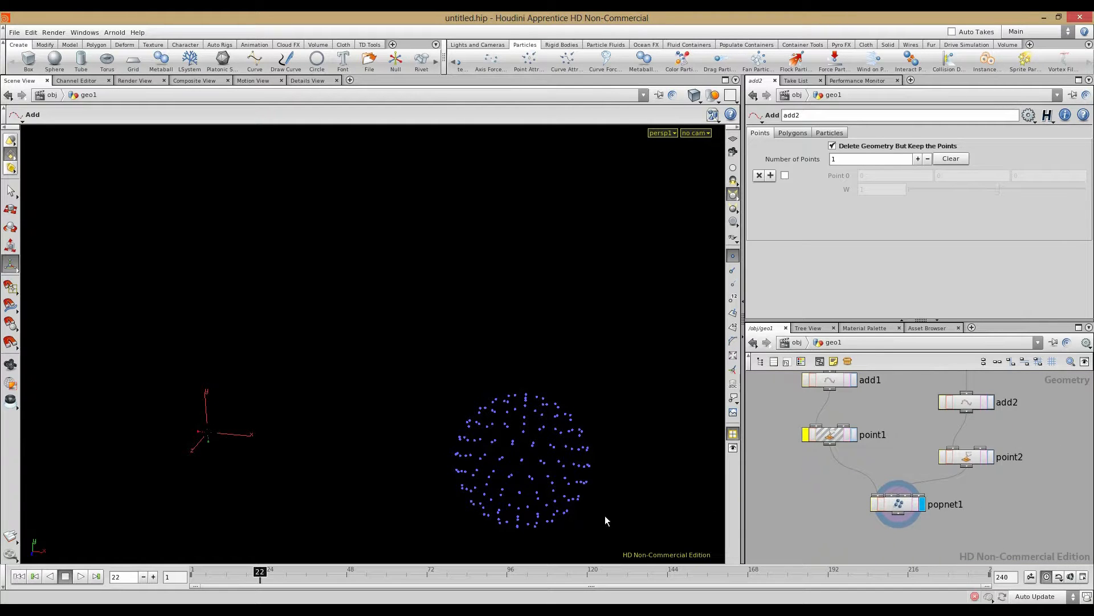
{"action": "left_click", "coordinate": [81, 577]}
{"action": "left_click", "coordinate": [65, 577]}
{"action": "left_click", "coordinate": [958, 465]}
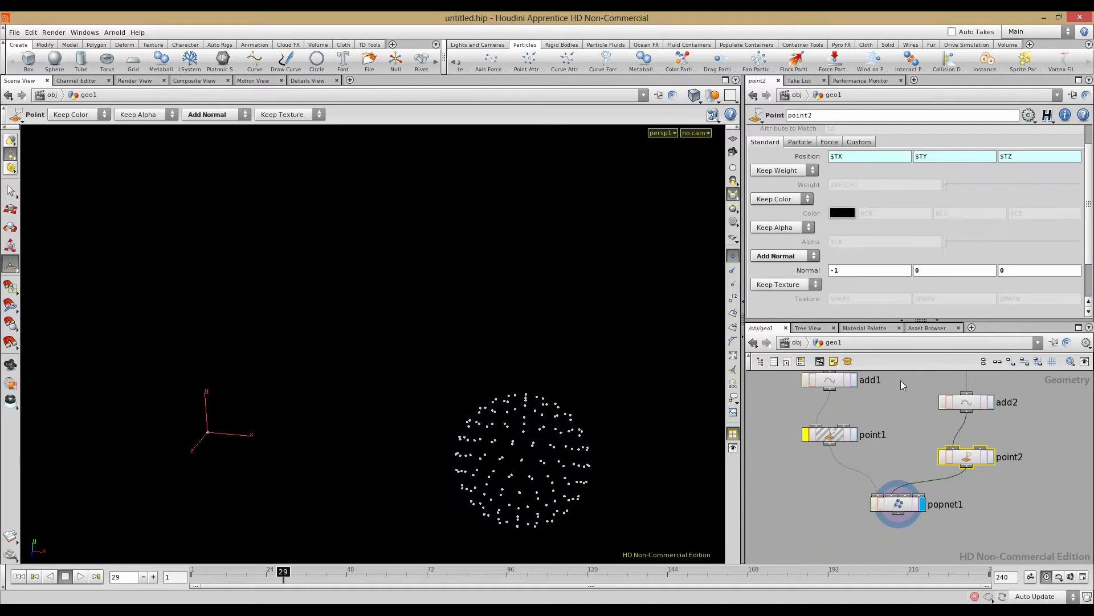
{"action": "double_click", "coordinate": [896, 510]}
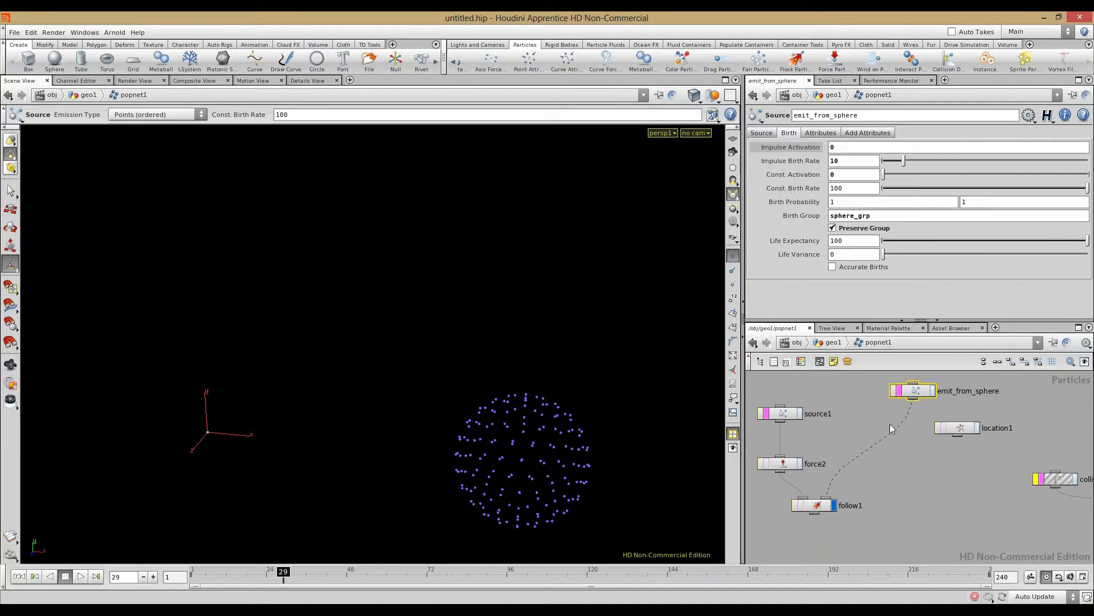
Step: Browse emit_from_sphere's Attributes, Add Attributes and Birth tabs, then return up to geo1
{"action": "left_click", "coordinate": [835, 133]}
{"action": "left_click", "coordinate": [862, 132]}
{"action": "left_click", "coordinate": [821, 133]}
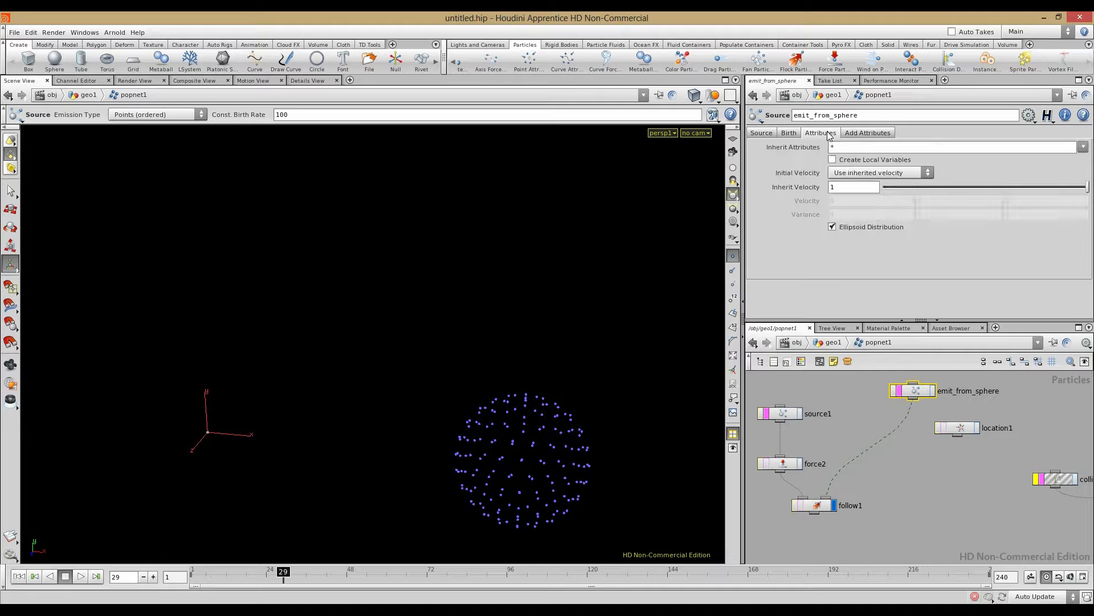
{"action": "left_click", "coordinate": [790, 134]}
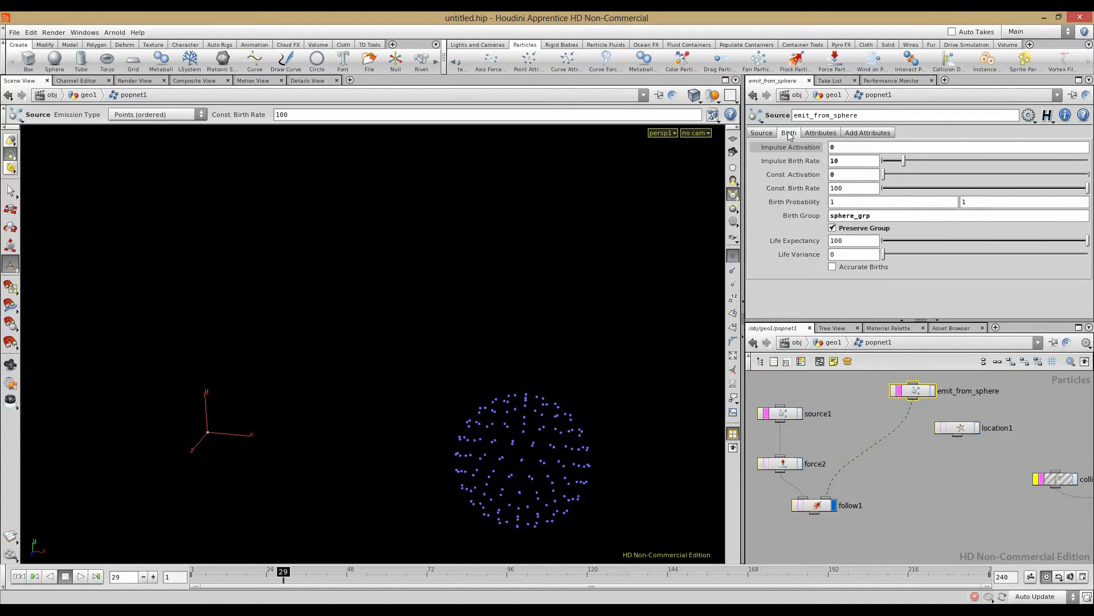
{"action": "left_click", "coordinate": [821, 133]}
{"action": "left_click", "coordinate": [871, 390]}
{"action": "left_click", "coordinate": [832, 343]}
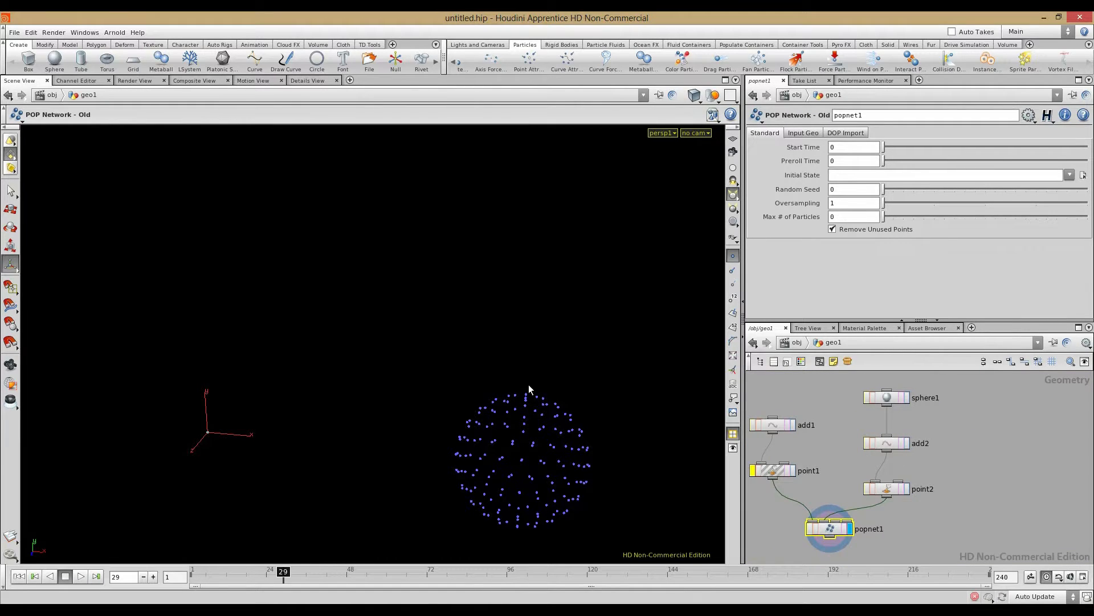
Step: Set emit_from_sphere's Impulse Activation to $FF==1 and Impulse Birth Rate to 162
{"action": "middle_click", "coordinate": [892, 494]}
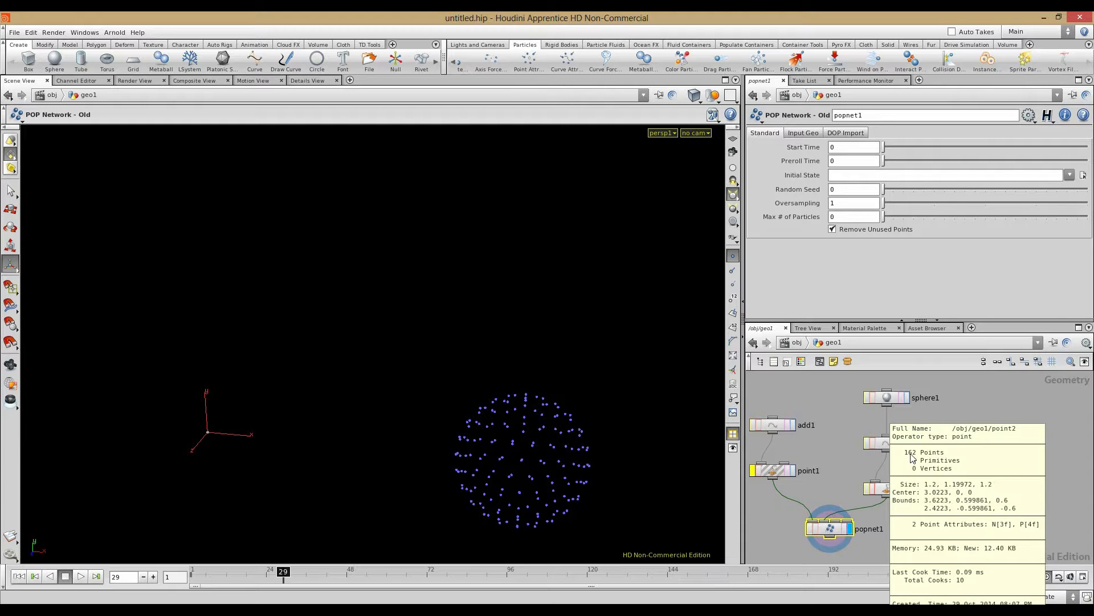
{"action": "double_click", "coordinate": [823, 528]}
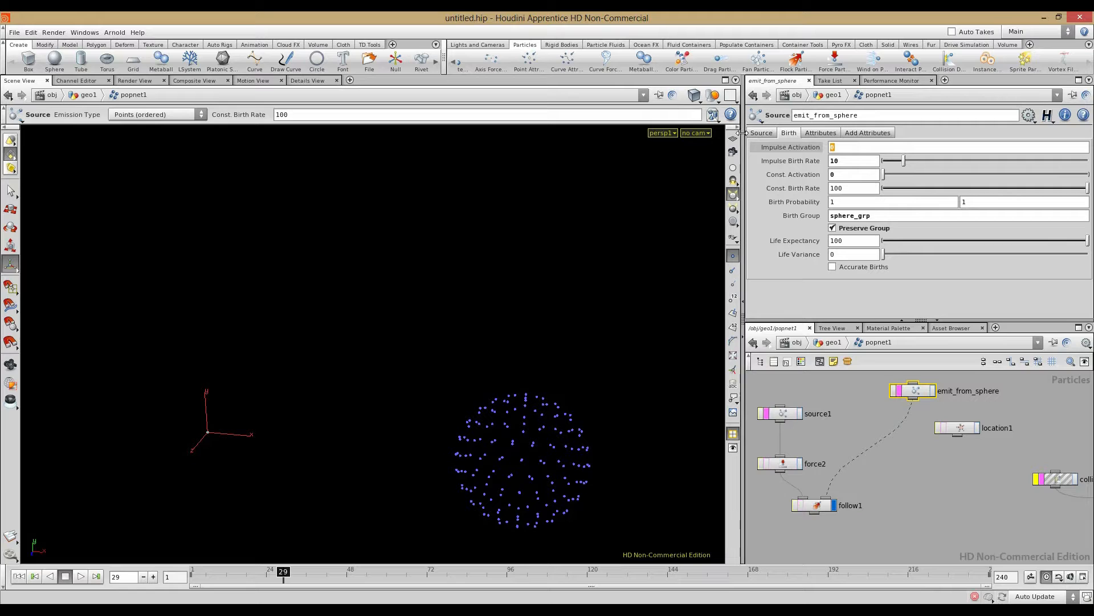
{"action": "type", "text": "$FF==1"}
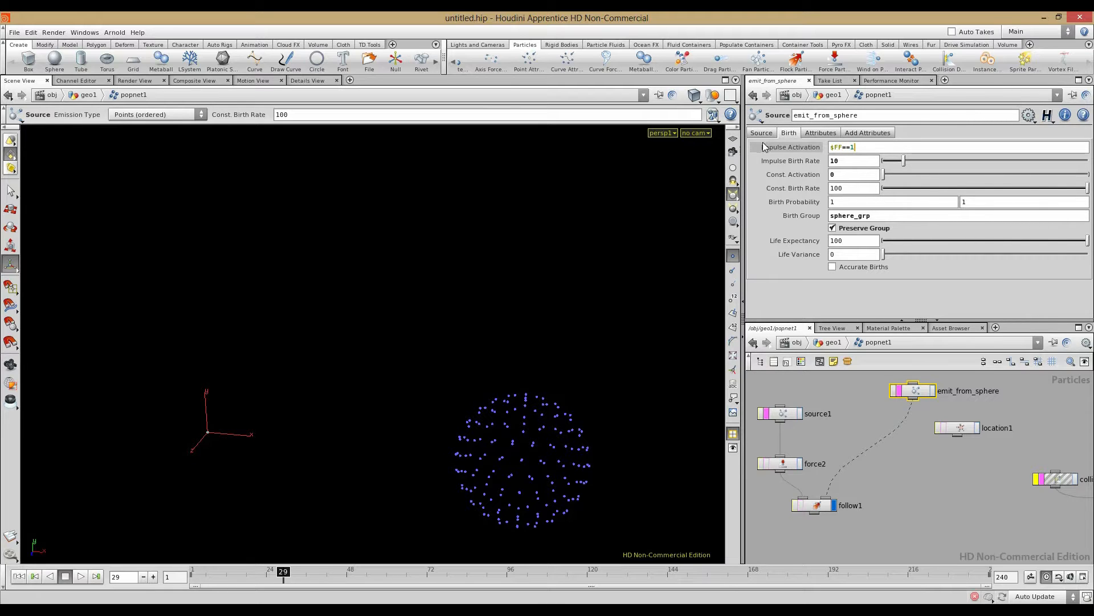
{"action": "key", "text": "Tab"}
{"action": "type", "text": "1"}
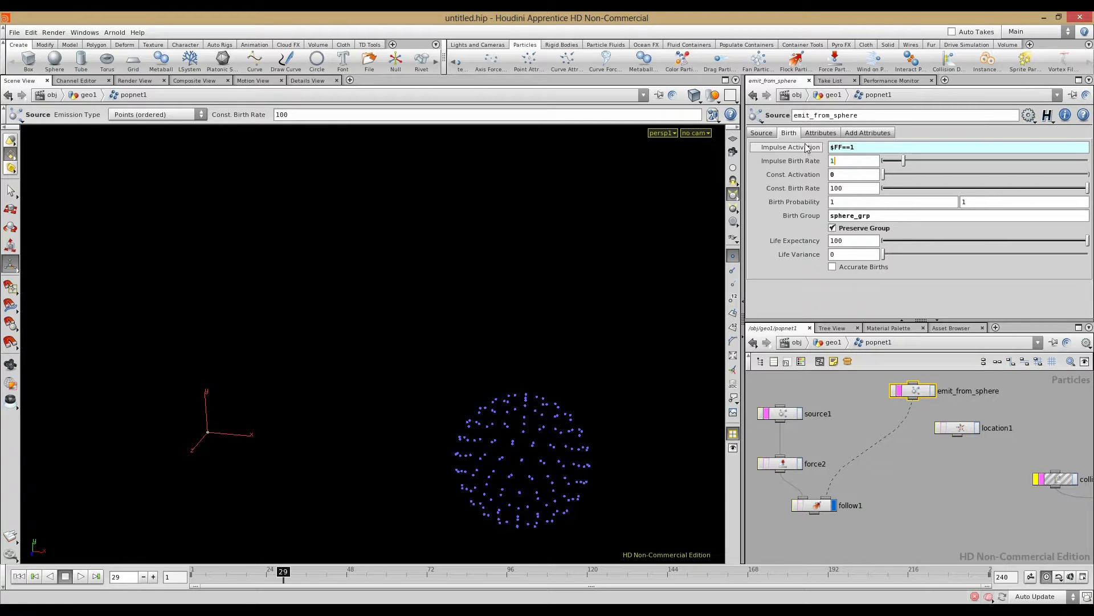
{"action": "type", "text": "65"}
{"action": "key", "text": "Return"}
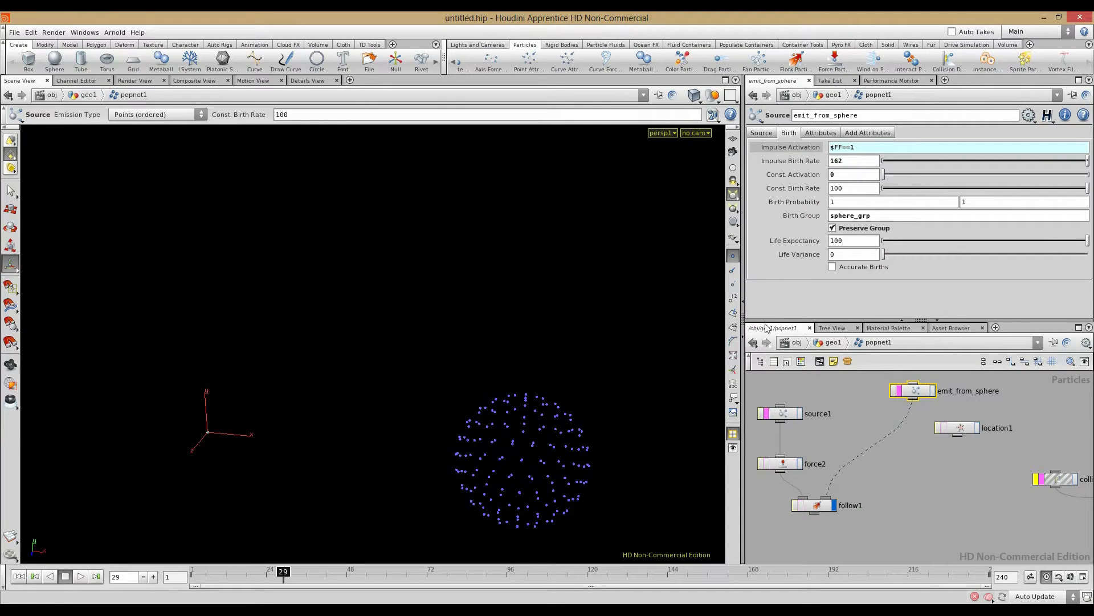
Step: Step through the first few frames from frame 1 to check the impulse burst
{"action": "left_click", "coordinate": [18, 576]}
{"action": "left_click", "coordinate": [154, 577]}
{"action": "left_click", "coordinate": [154, 580]}
{"action": "left_click", "coordinate": [153, 580]}
{"action": "left_click", "coordinate": [153, 581]}
{"action": "left_click", "coordinate": [153, 580]}
{"action": "left_click", "coordinate": [154, 580]}
{"action": "left_click", "coordinate": [19, 576]}
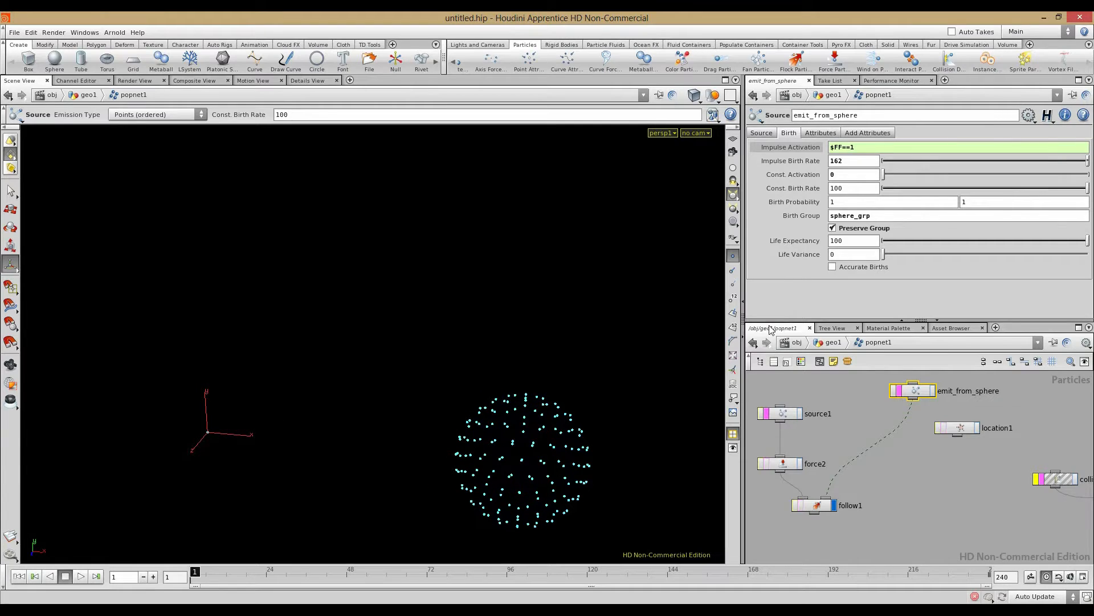
Step: Back in geo1, bypass point2 and play then stop the particle simulation
{"action": "left_click", "coordinate": [832, 344]}
{"action": "left_click", "coordinate": [867, 489]}
{"action": "left_click", "coordinate": [81, 577]}
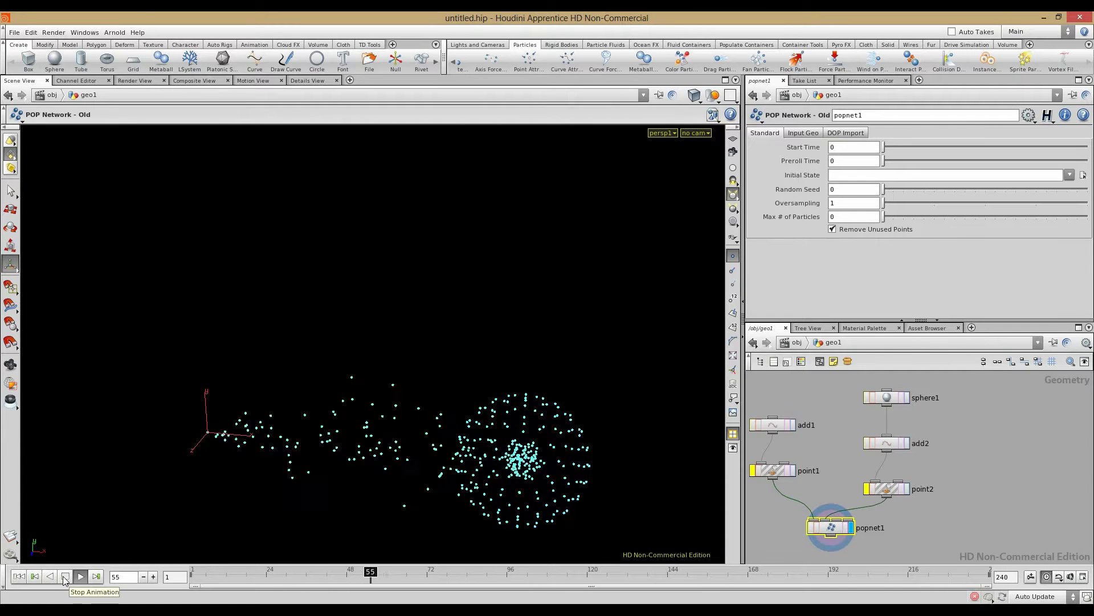
{"action": "left_click", "coordinate": [65, 577]}
Step: Set follow1's Leader to Particle Center of Mass, then preview the simulation and rewind to frame 1
{"action": "left_click", "coordinate": [17, 577]}
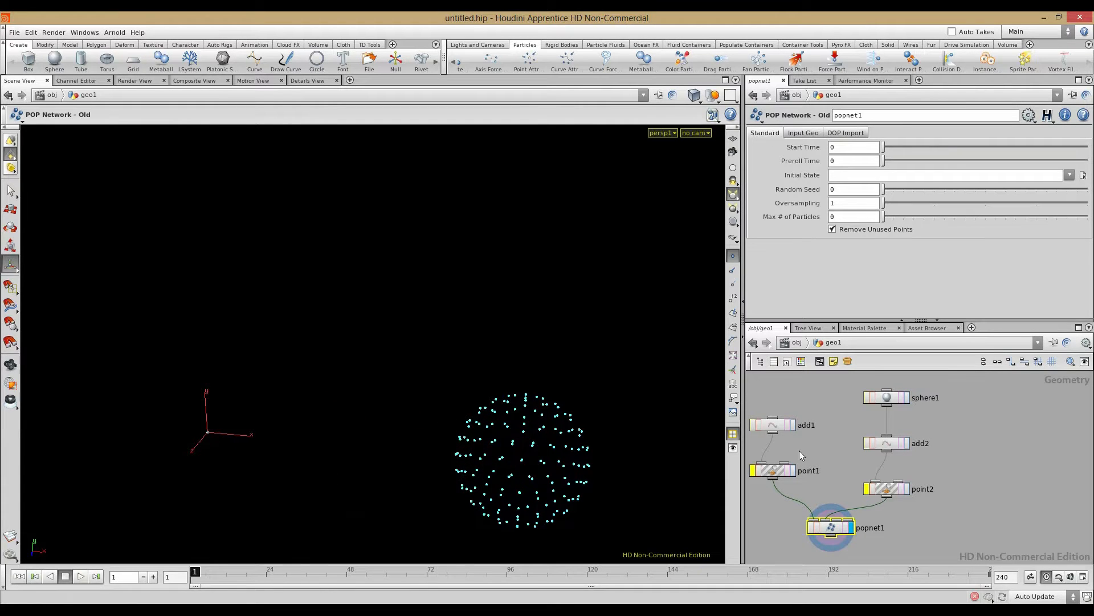
{"action": "double_click", "coordinate": [831, 528]}
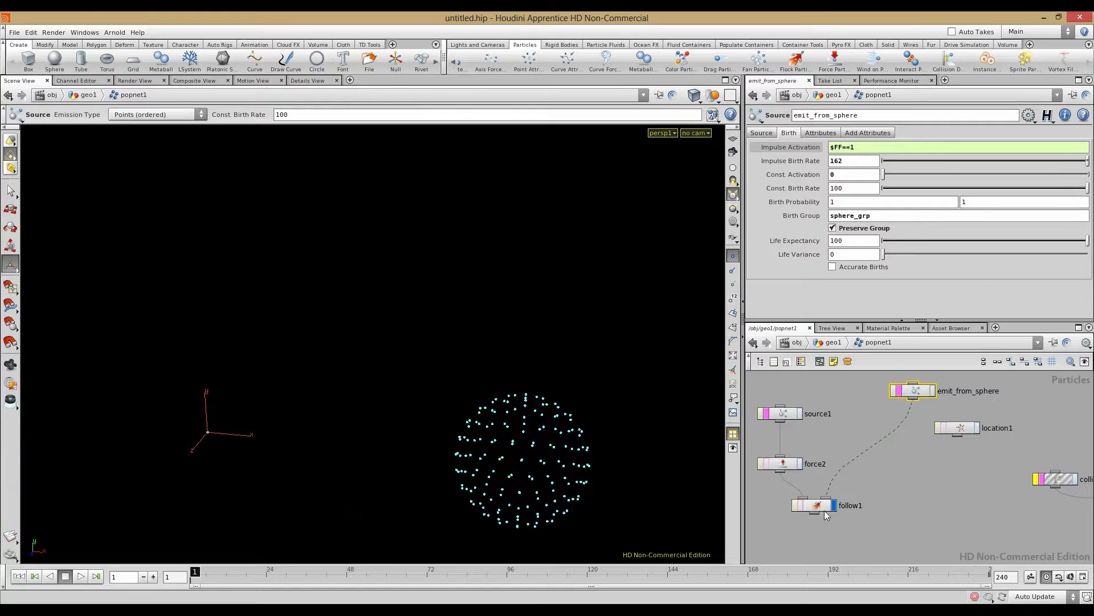
{"action": "left_click", "coordinate": [824, 508]}
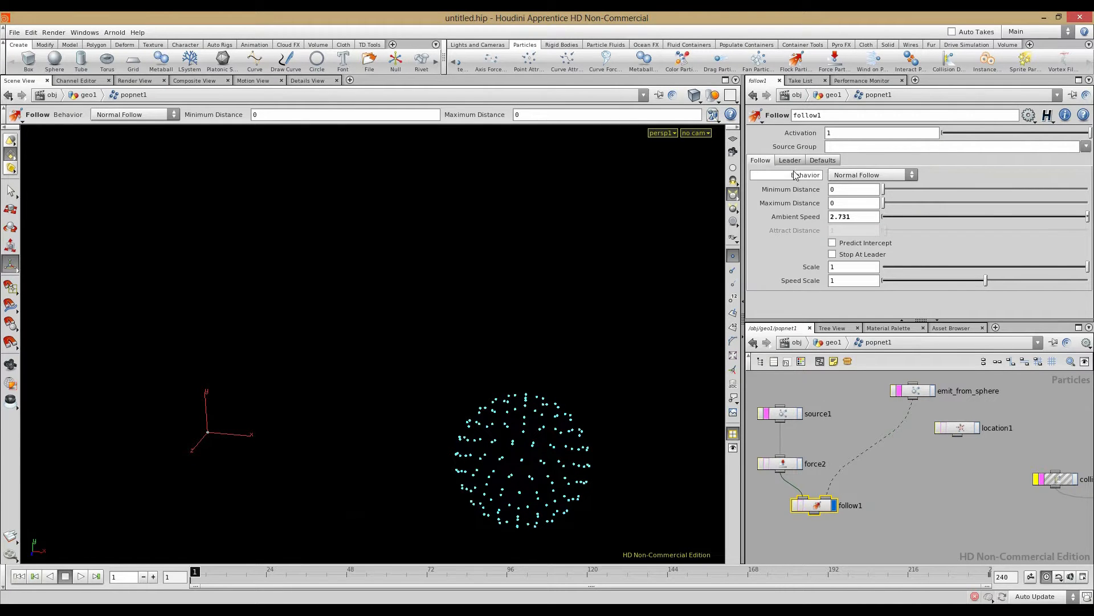
{"action": "left_click", "coordinate": [822, 160]}
{"action": "left_click", "coordinate": [780, 162]}
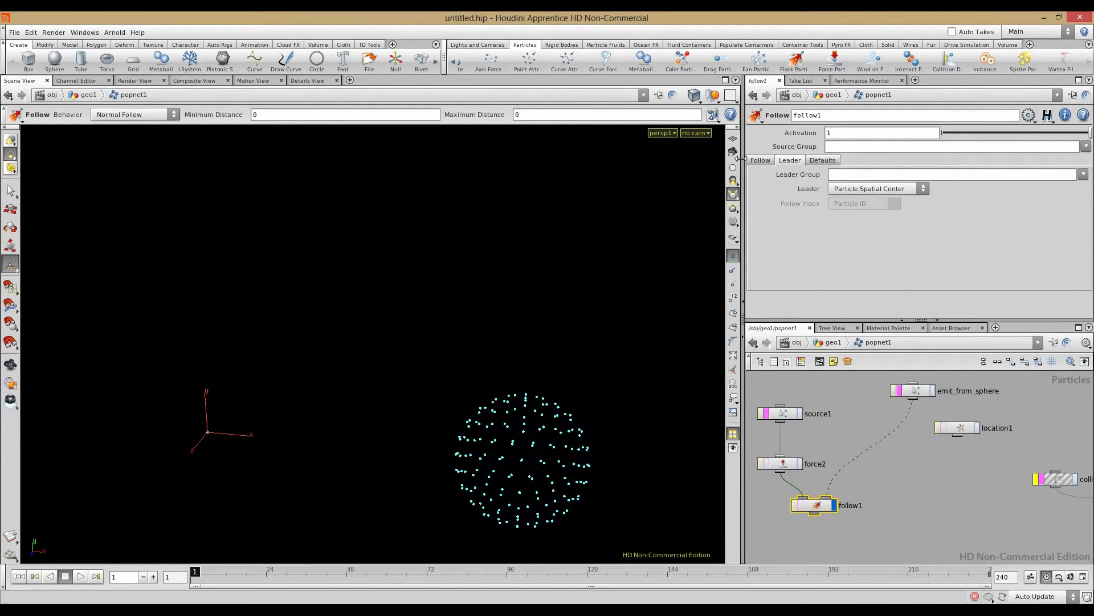
{"action": "left_click", "coordinate": [870, 189]}
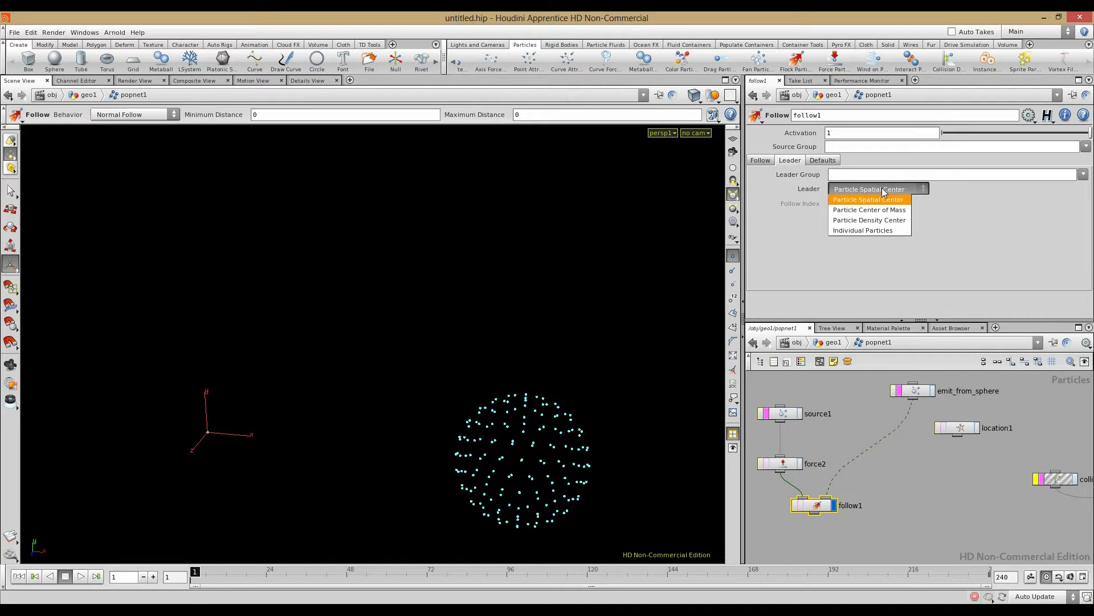
{"action": "left_click", "coordinate": [879, 211]}
{"action": "left_click", "coordinate": [80, 576]}
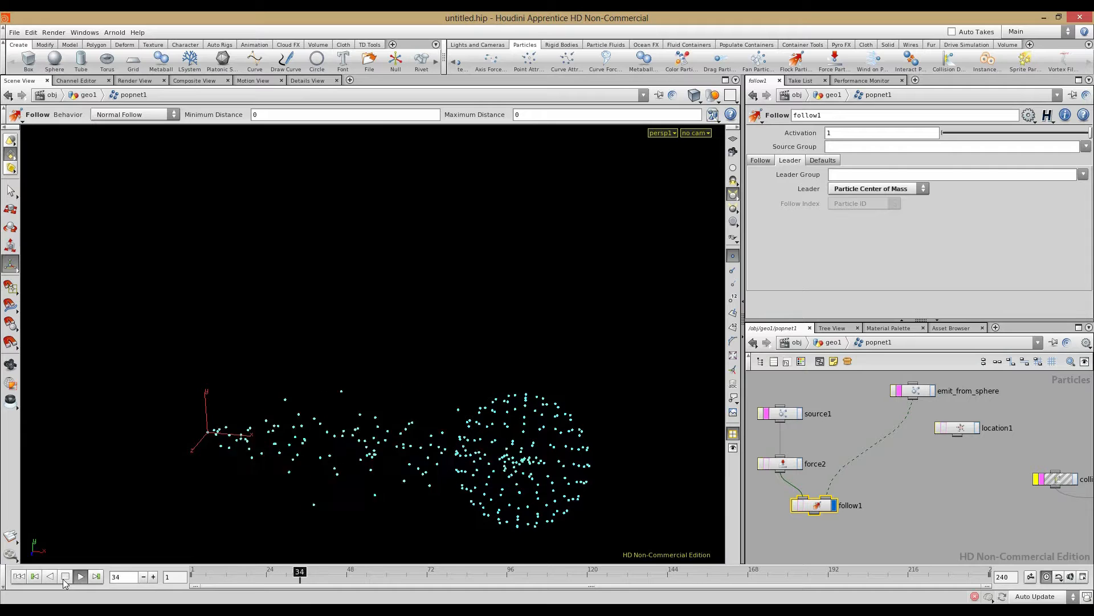
{"action": "left_click", "coordinate": [65, 578]}
{"action": "left_click", "coordinate": [21, 577]}
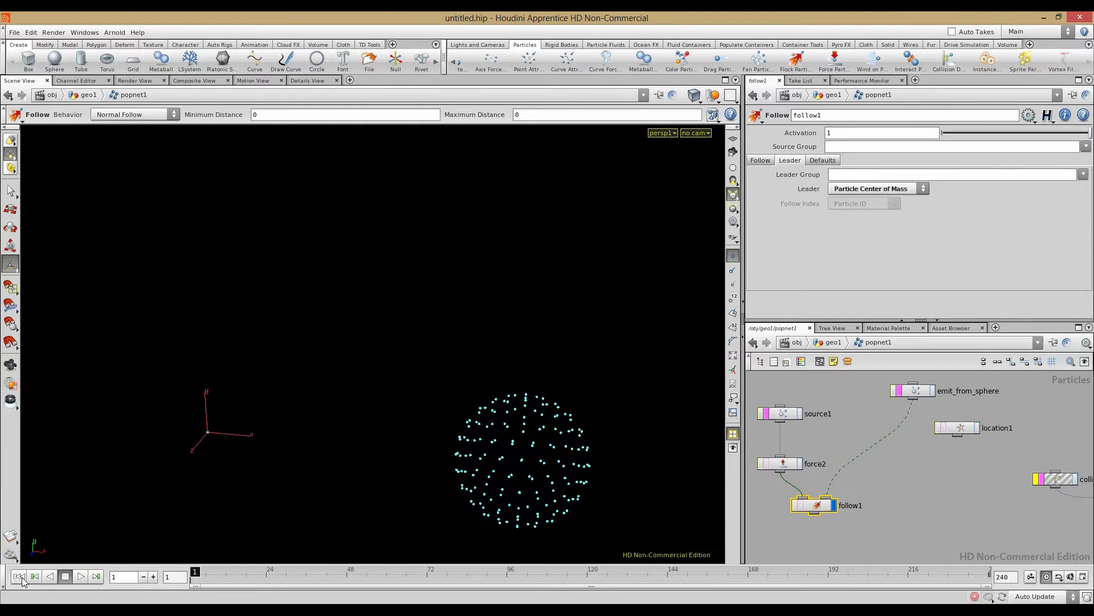
{"action": "left_click", "coordinate": [898, 458]}
{"action": "left_click", "coordinate": [761, 160]}
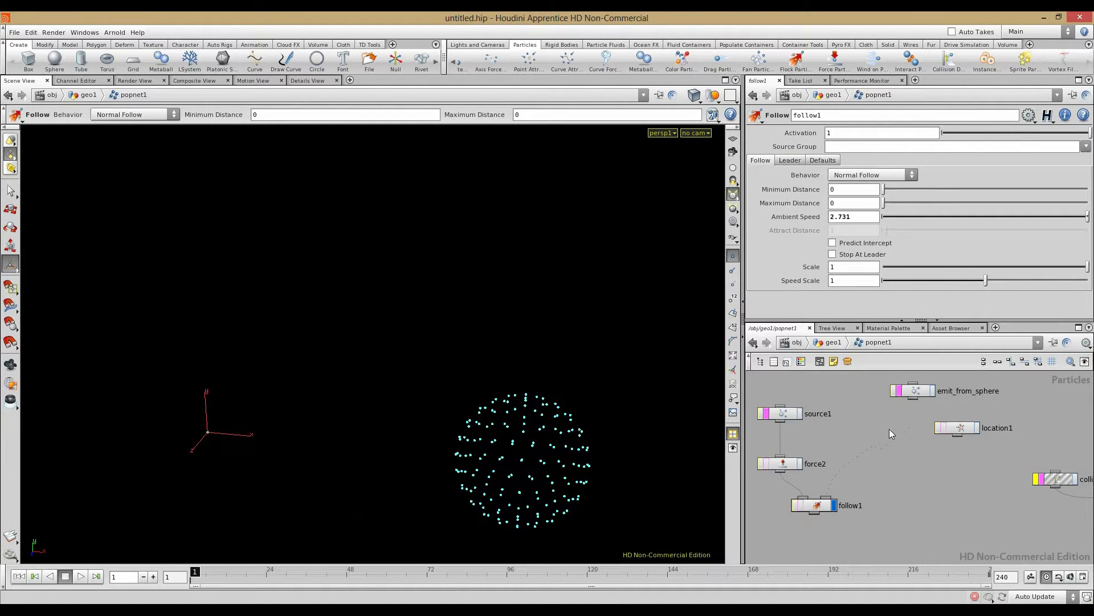
Step: On emit_from_sphere's Source tab, try ordered Surfaces emission and play the simulation
{"action": "left_click_drag", "start_coordinate": [960, 428], "coordinate": [961, 440]}
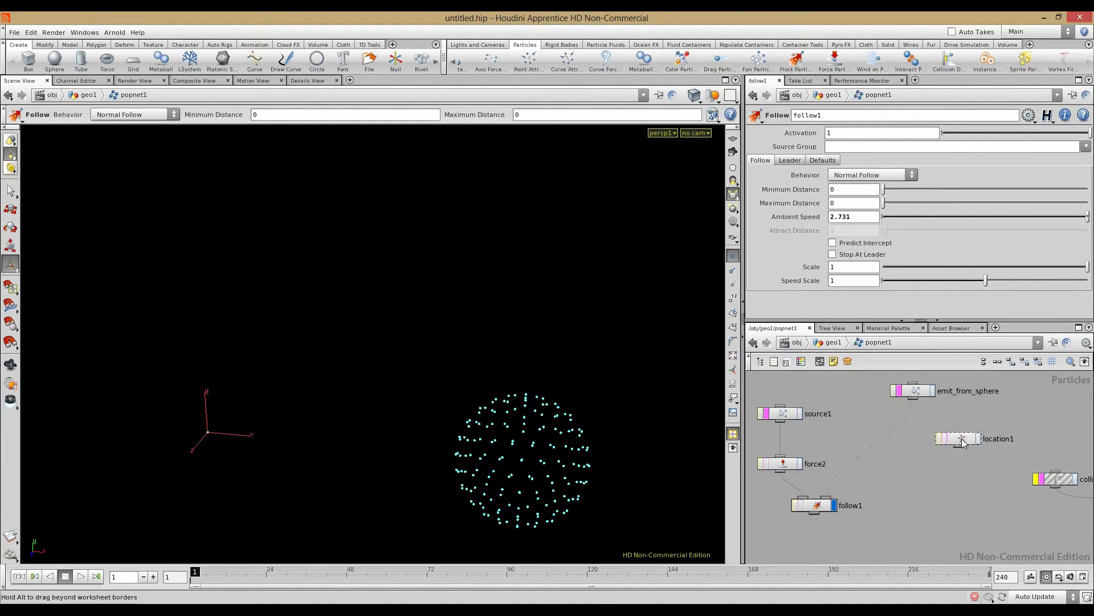
{"action": "left_click", "coordinate": [923, 391]}
{"action": "left_click", "coordinate": [773, 133]}
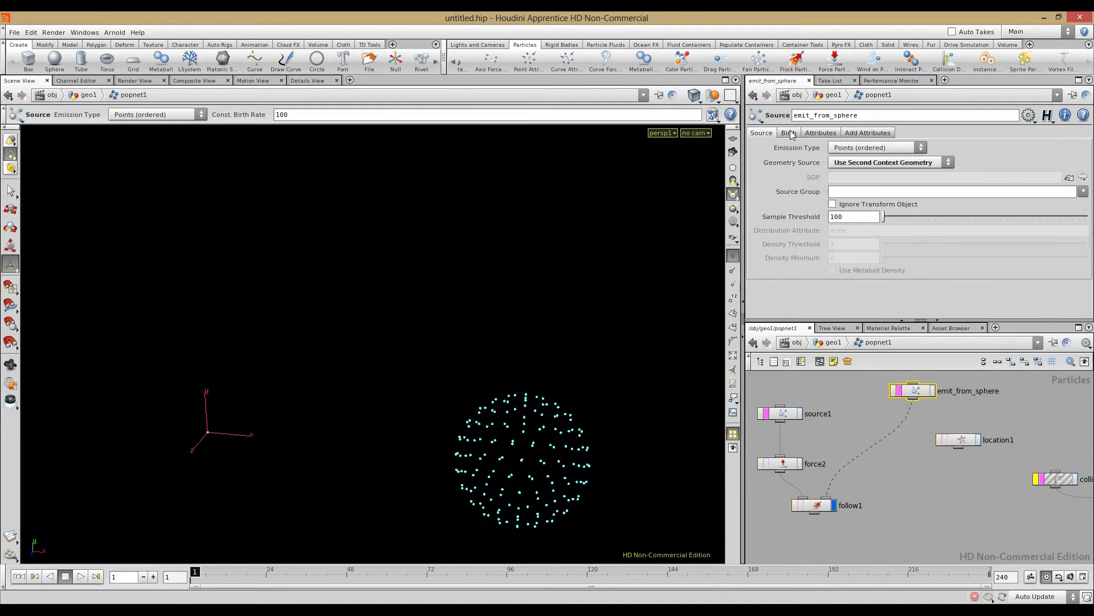
{"action": "left_click", "coordinate": [790, 131]}
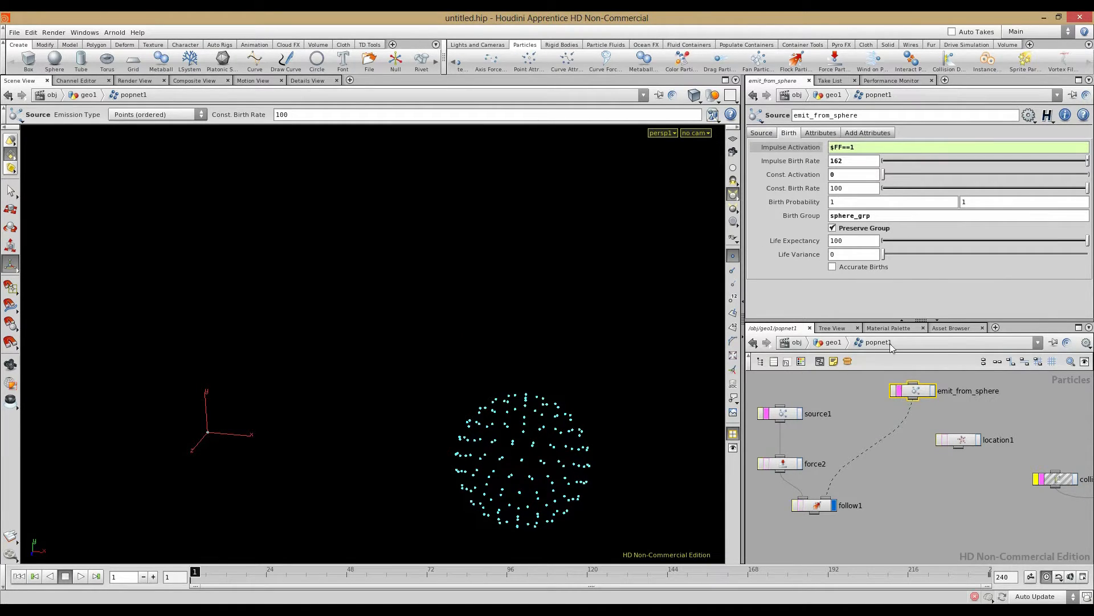
{"action": "left_click", "coordinate": [764, 134]}
{"action": "left_click", "coordinate": [849, 163]}
{"action": "left_click", "coordinate": [850, 161]}
{"action": "left_click", "coordinate": [855, 150]}
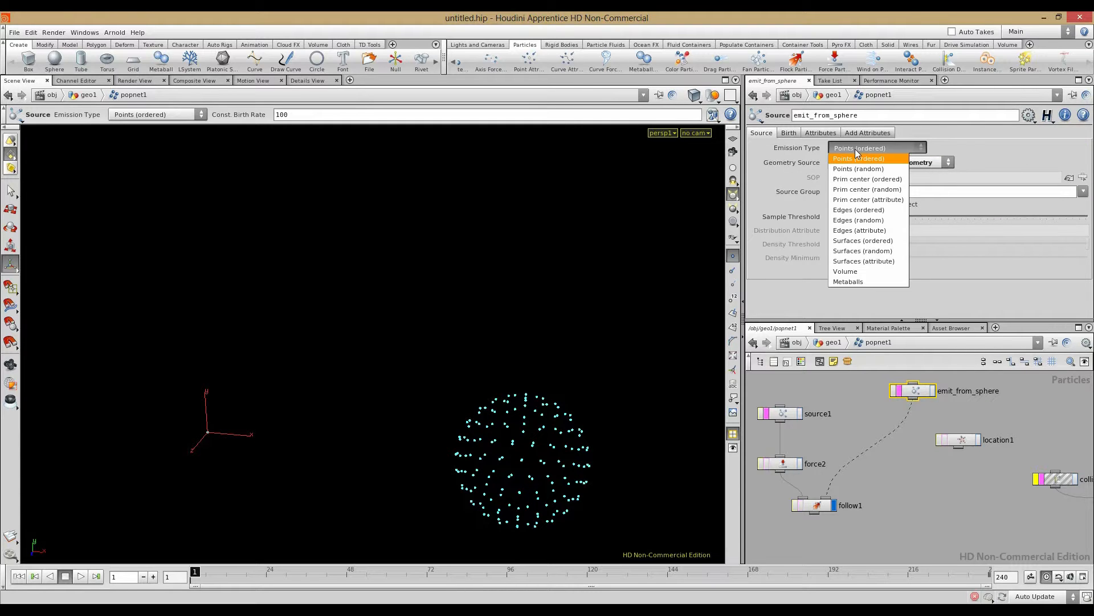
{"action": "left_click", "coordinate": [863, 240]}
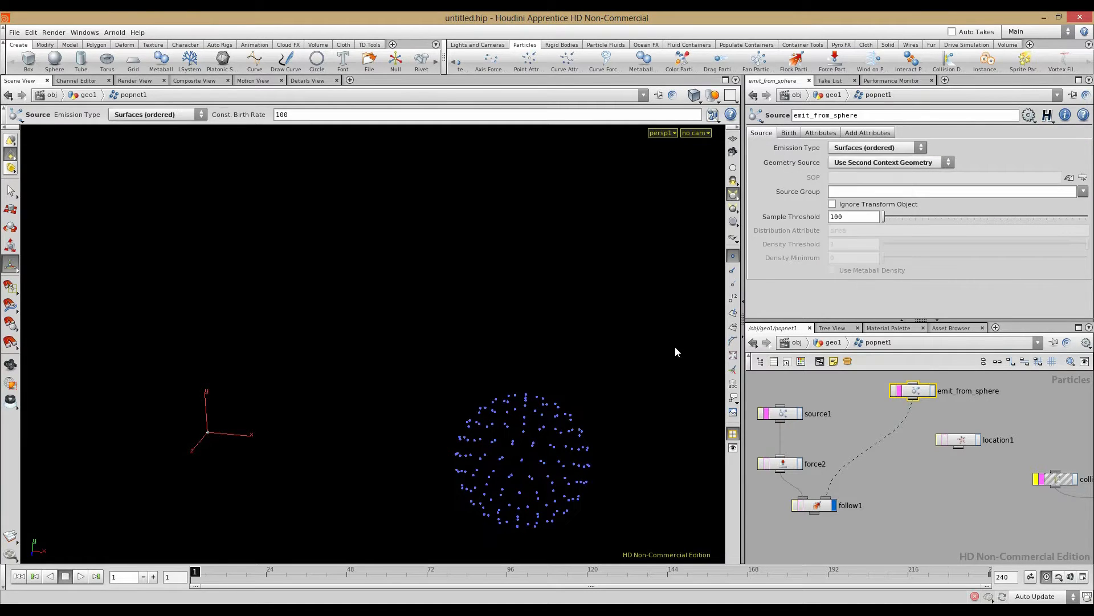
{"action": "left_click", "coordinate": [80, 577]}
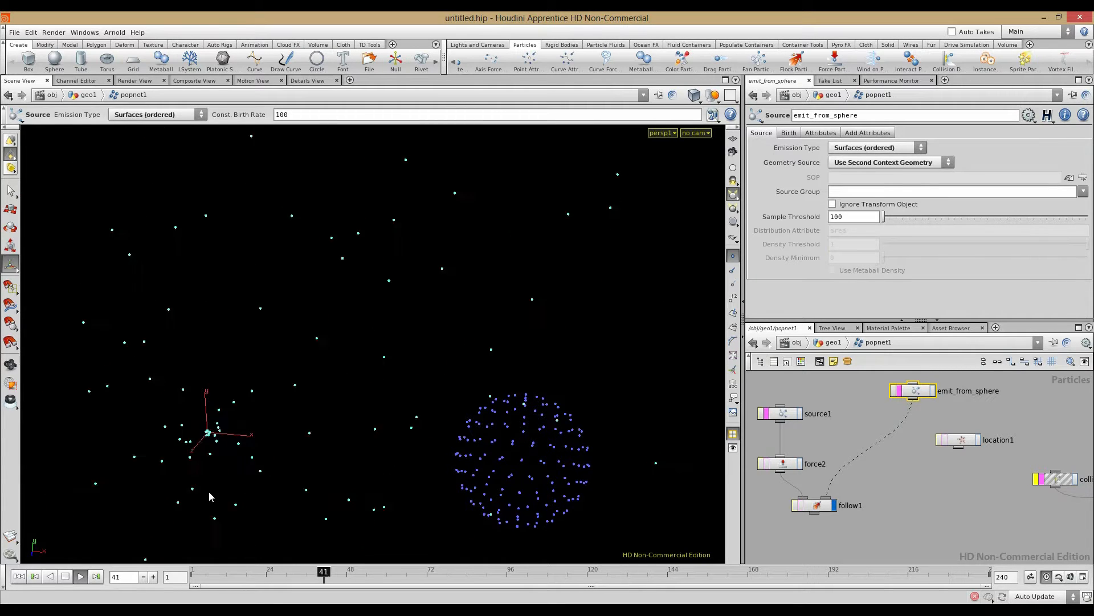
Step: Try random points and primitive-centers emission, then settle on Surfaces (attribute)
{"action": "left_click", "coordinate": [852, 148]}
{"action": "left_click", "coordinate": [851, 169]}
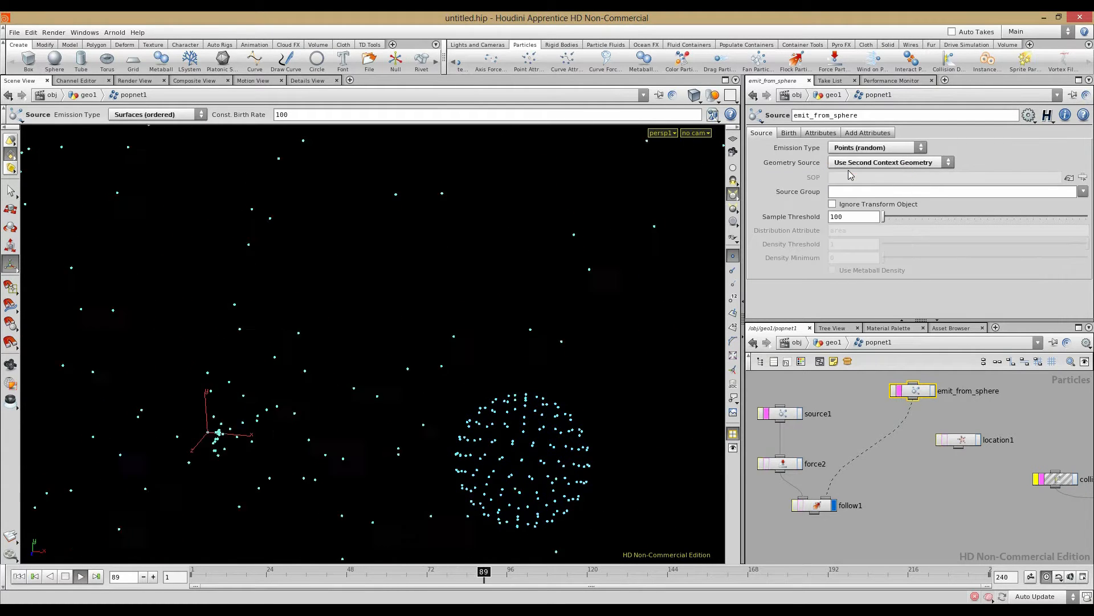
{"action": "left_click", "coordinate": [852, 148]}
{"action": "left_click", "coordinate": [855, 159]}
{"action": "left_click", "coordinate": [852, 148]}
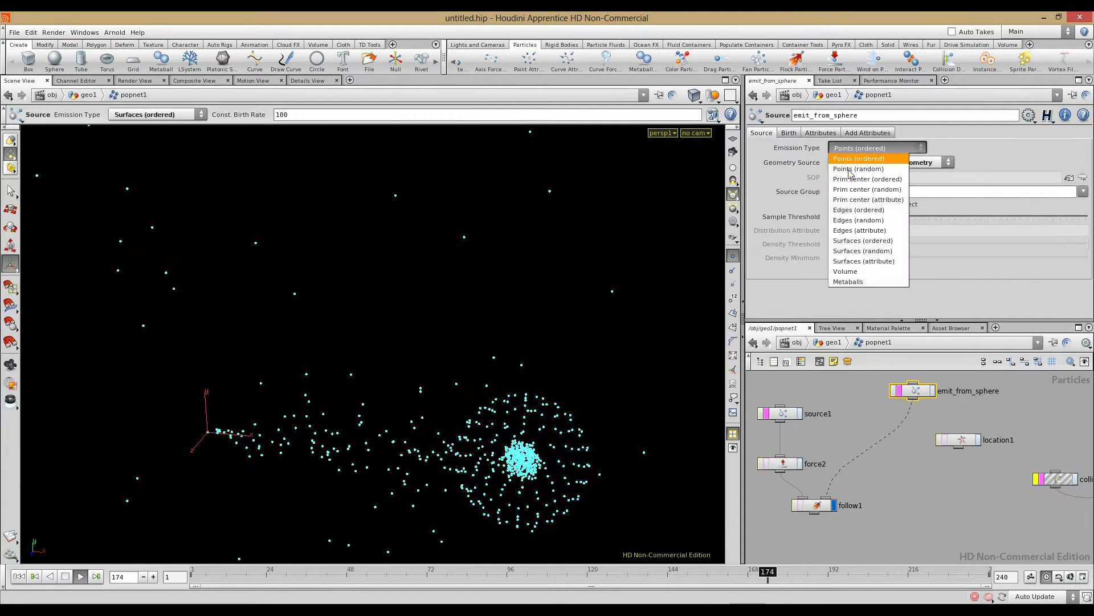
{"action": "left_click", "coordinate": [845, 200]}
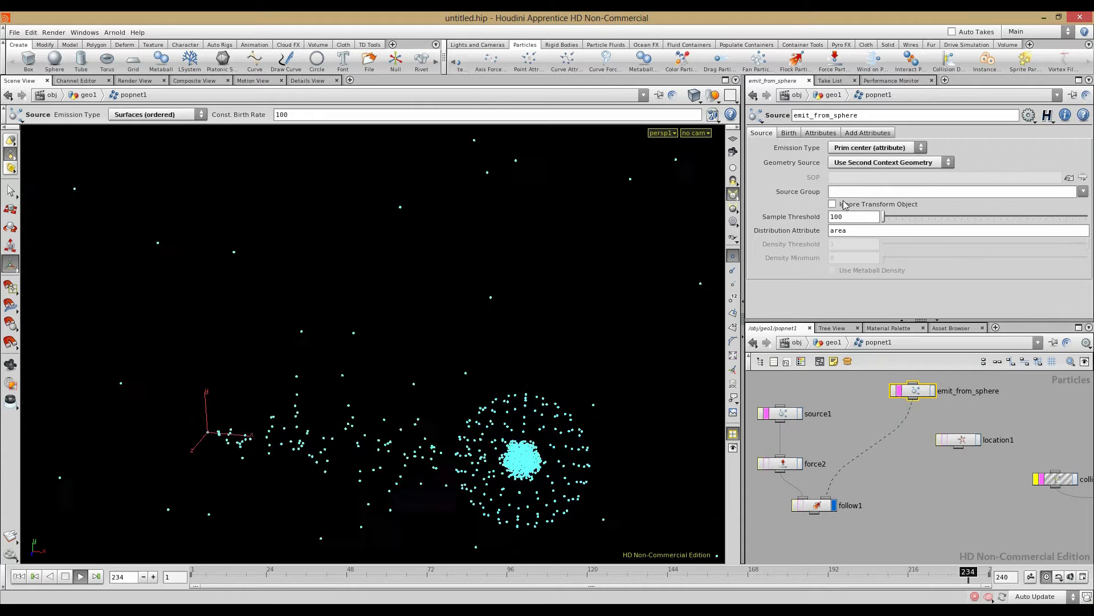
{"action": "left_click", "coordinate": [852, 148]}
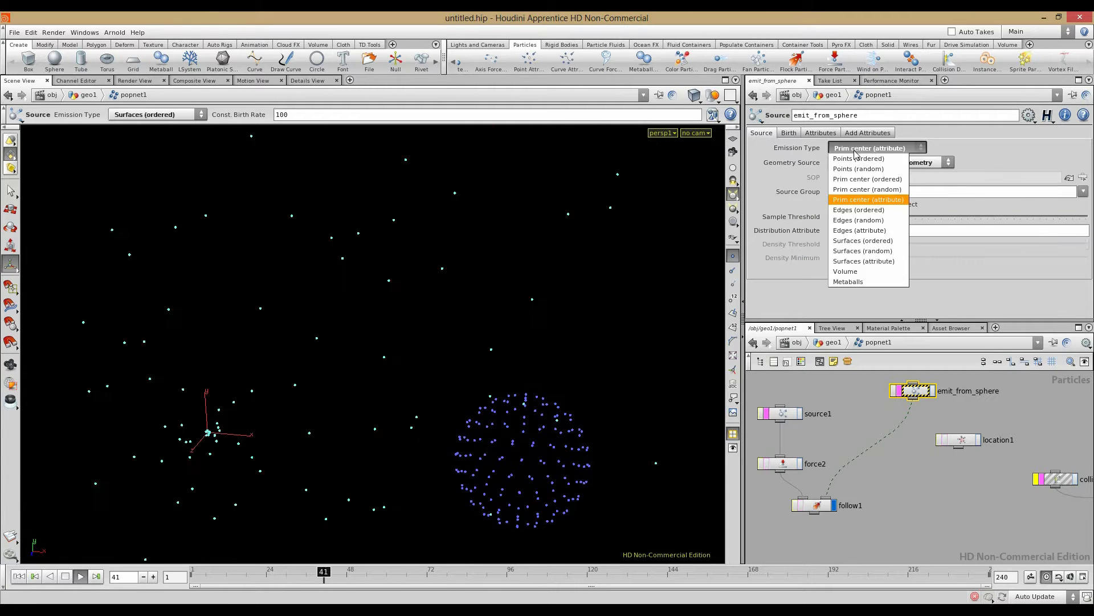
{"action": "left_click", "coordinate": [863, 261]}
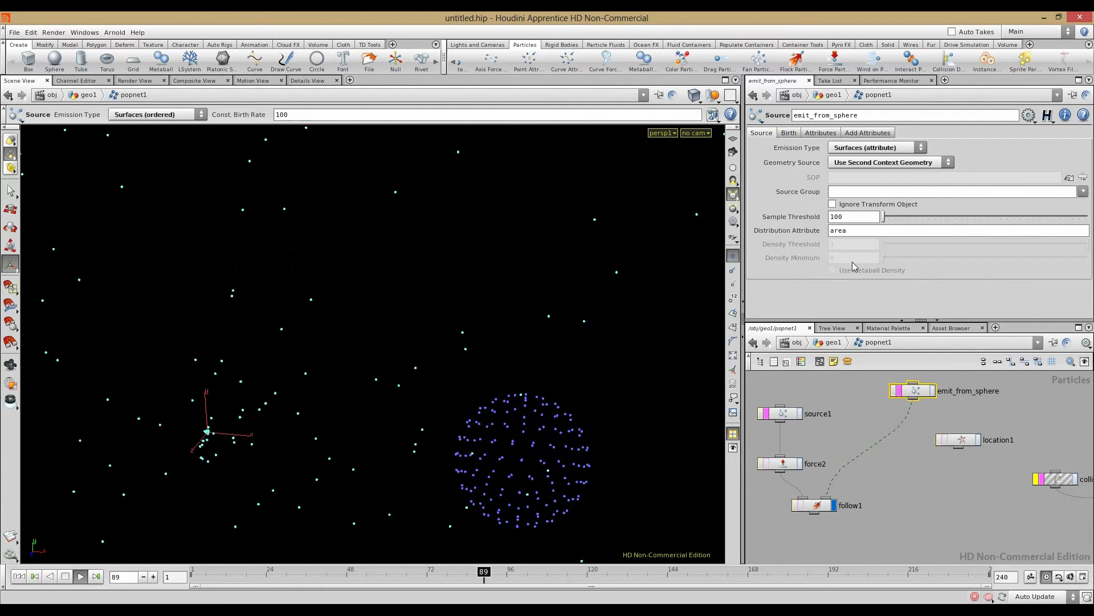
{"action": "left_click", "coordinate": [65, 576]}
Step: Replay the simulation from frame 1, stop it, and rewind to the start
{"action": "left_click", "coordinate": [19, 577]}
{"action": "left_click", "coordinate": [80, 576]}
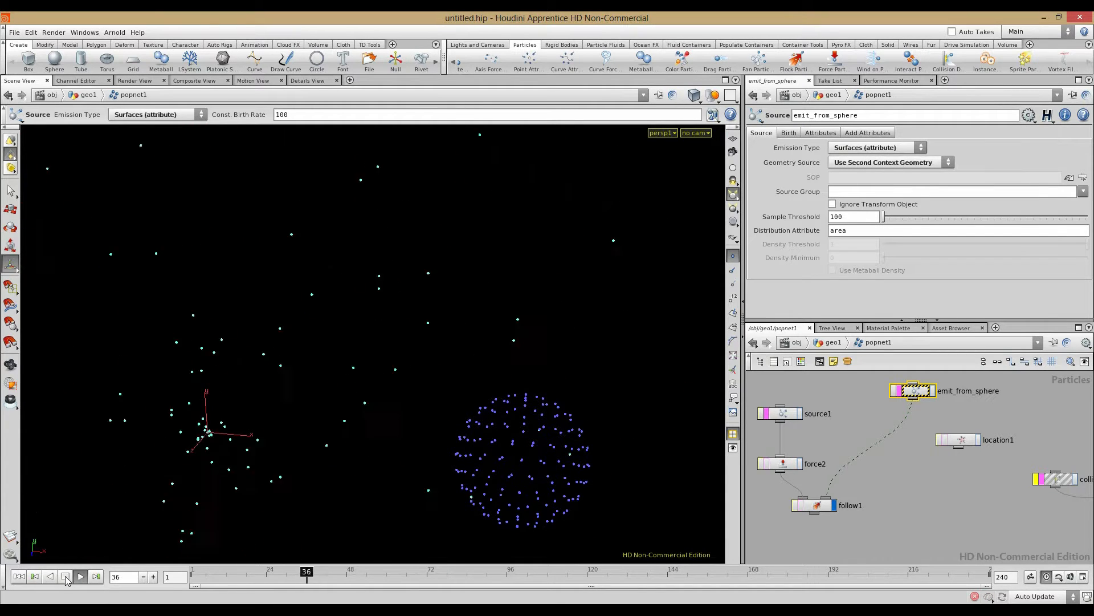
{"action": "left_click", "coordinate": [65, 576]}
{"action": "left_click", "coordinate": [19, 576]}
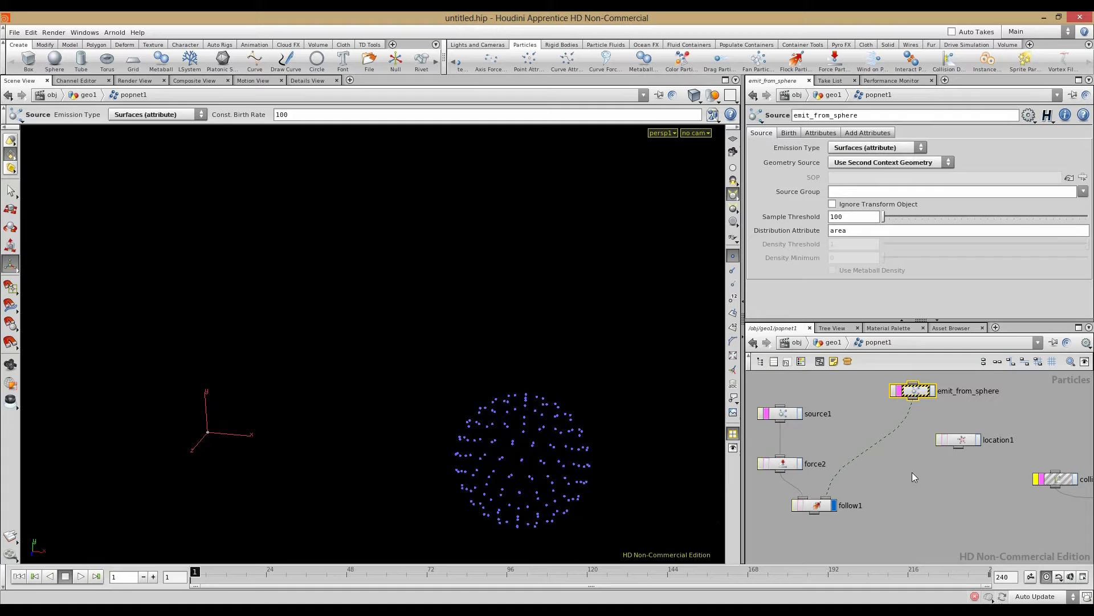
{"action": "middle_click_drag", "start_coordinate": [873, 480], "coordinate": [903, 475]}
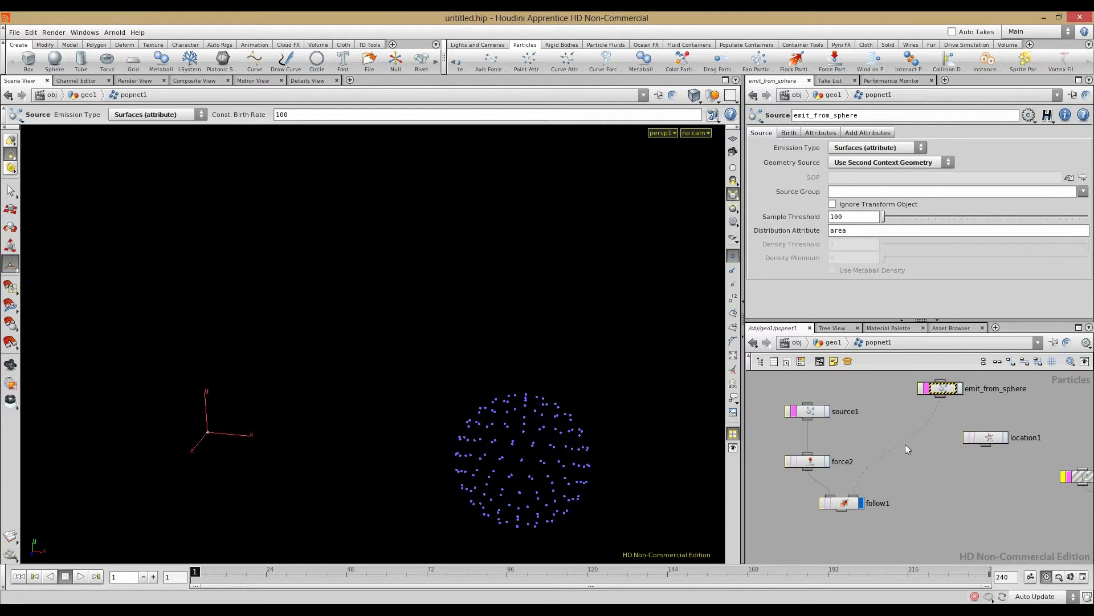
Step: Review emit_from_sphere's Birth settings and keep follow1's Behavior as Normal Follow
{"action": "left_click", "coordinate": [942, 391]}
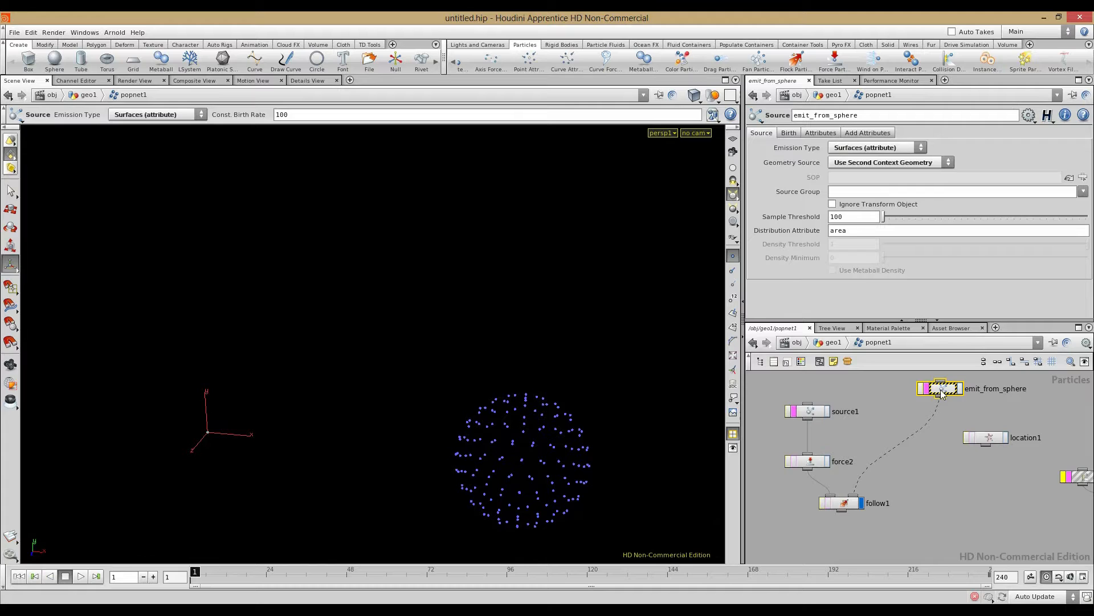
{"action": "left_click", "coordinate": [789, 133]}
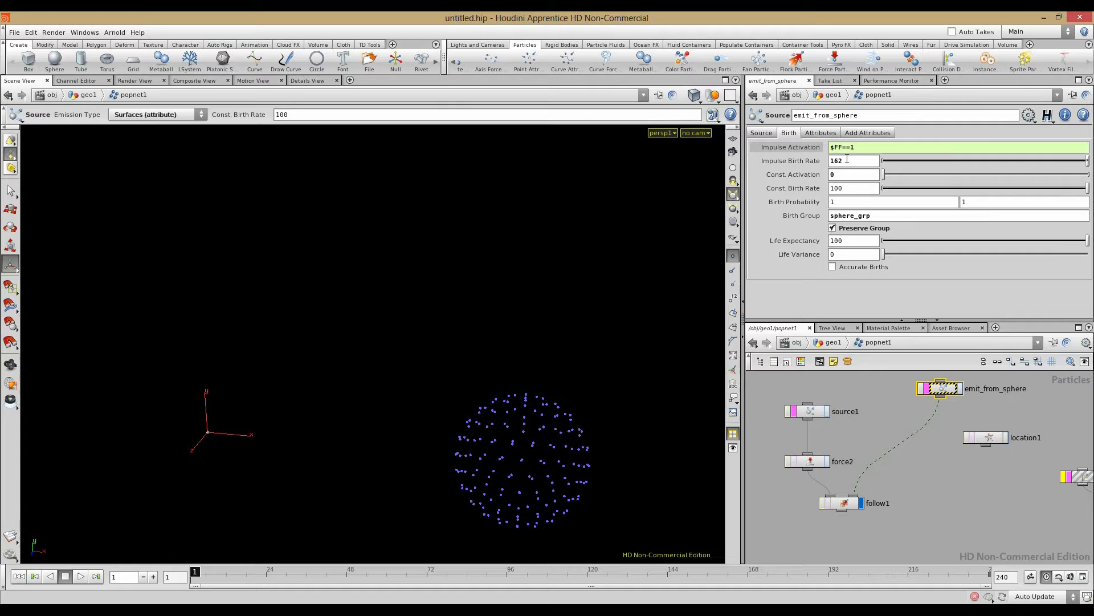
{"action": "left_click", "coordinate": [921, 470]}
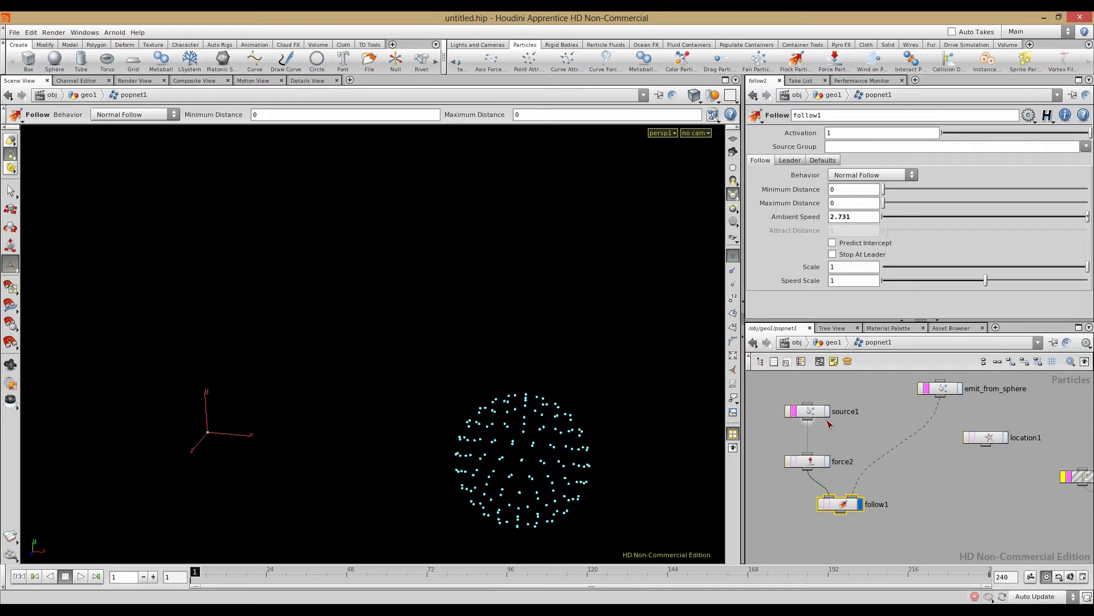
{"action": "left_click", "coordinate": [901, 491]}
{"action": "left_click", "coordinate": [842, 509]}
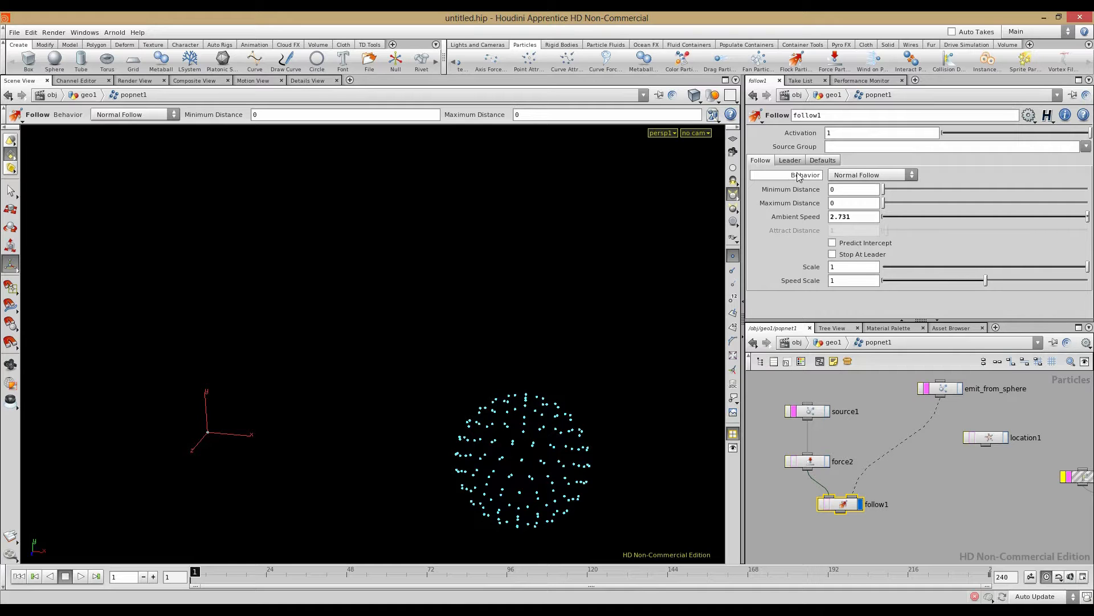
{"action": "mouse_move", "coordinate": [799, 178]}
{"action": "left_click", "coordinate": [874, 180]}
{"action": "left_click", "coordinate": [874, 175]}
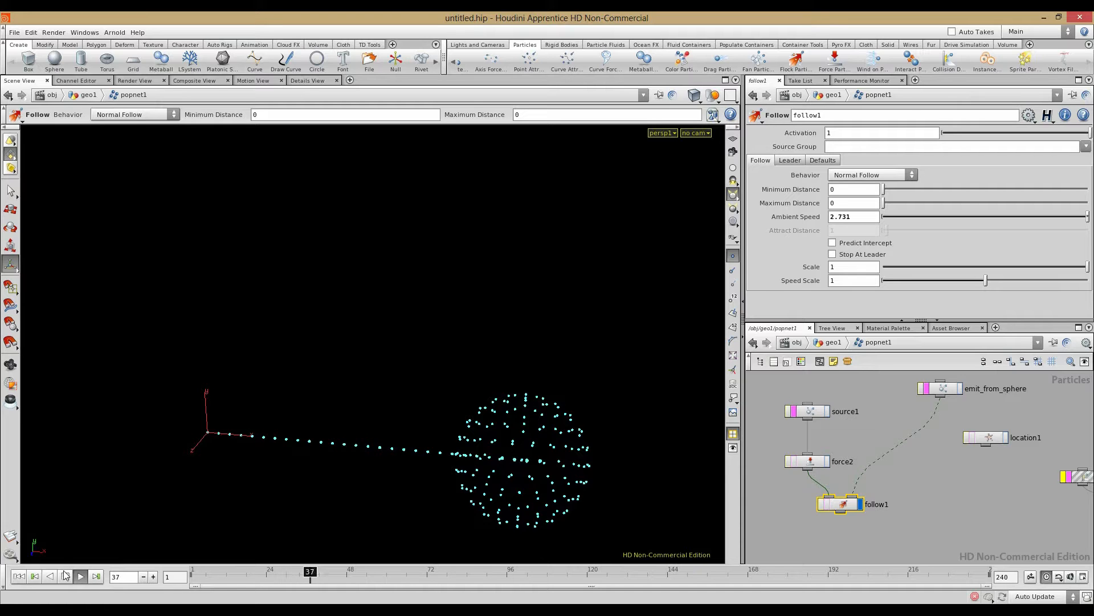
Step: Raise force2's Force Scale to 1 and stop playback at frame 201
{"action": "left_click", "coordinate": [807, 460]}
{"action": "middle_click_drag", "start_coordinate": [823, 244], "coordinate": [743, 250]}
{"action": "left_click", "coordinate": [761, 162]}
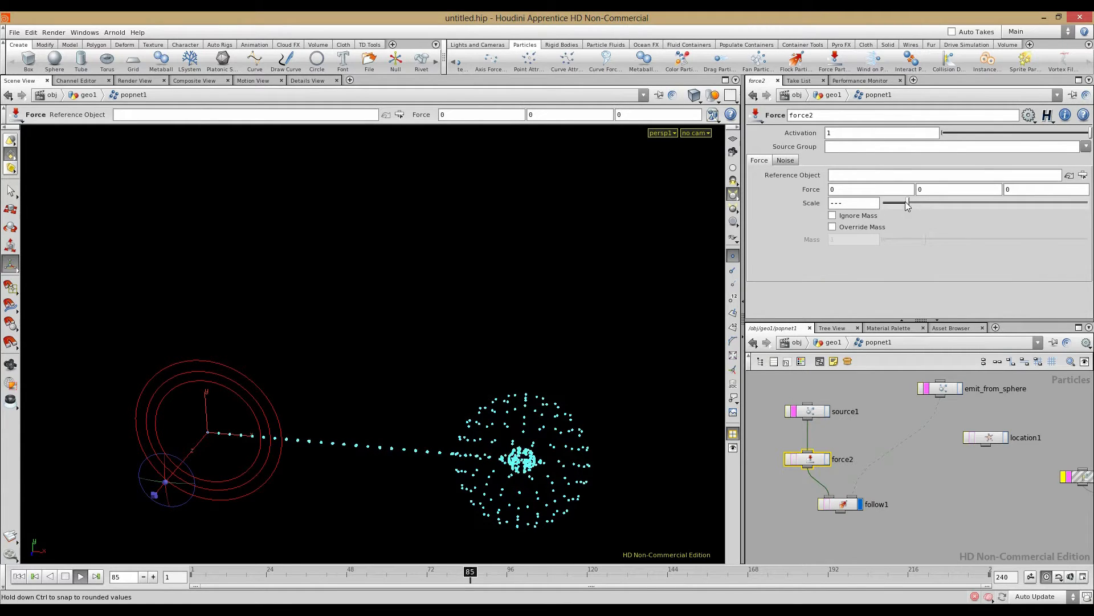
{"action": "left_click_drag", "start_coordinate": [949, 201], "coordinate": [1089, 202]}
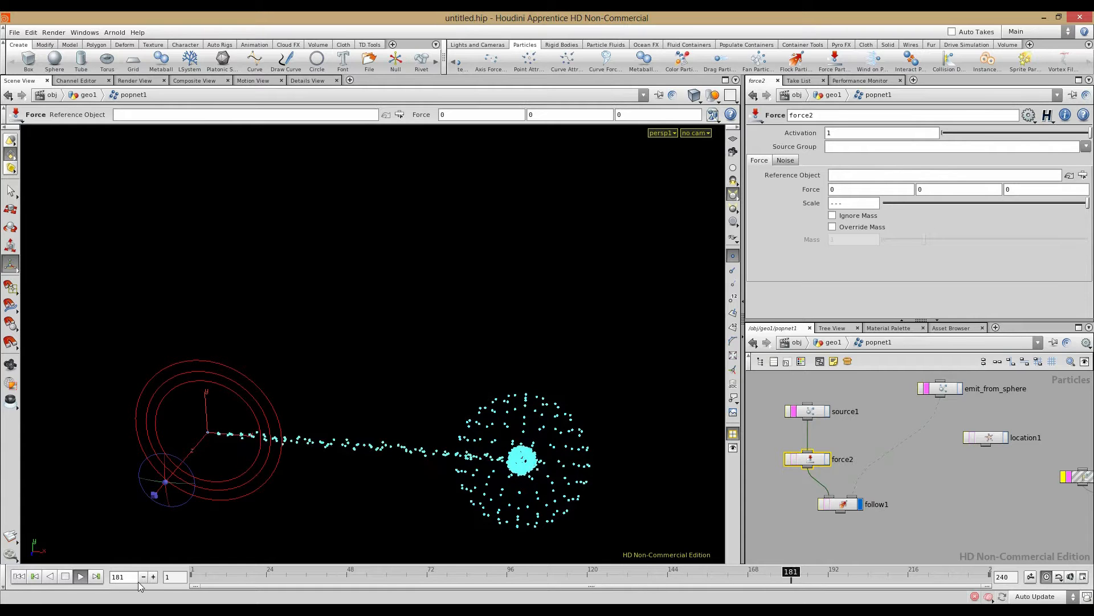
{"action": "left_click", "coordinate": [64, 576]}
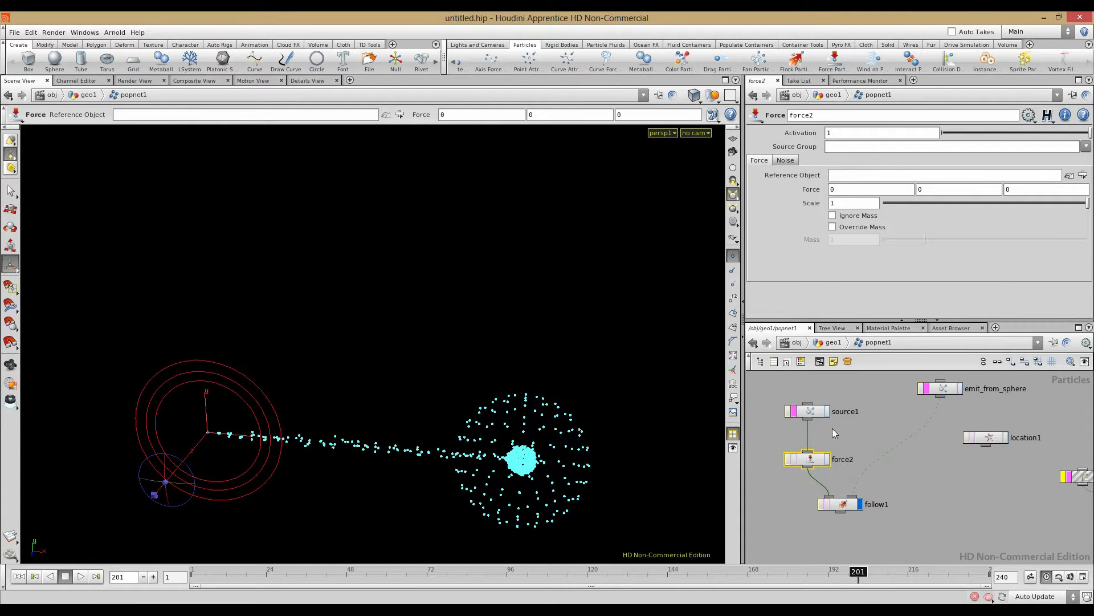
{"action": "left_click_drag", "start_coordinate": [848, 504], "coordinate": [850, 501]}
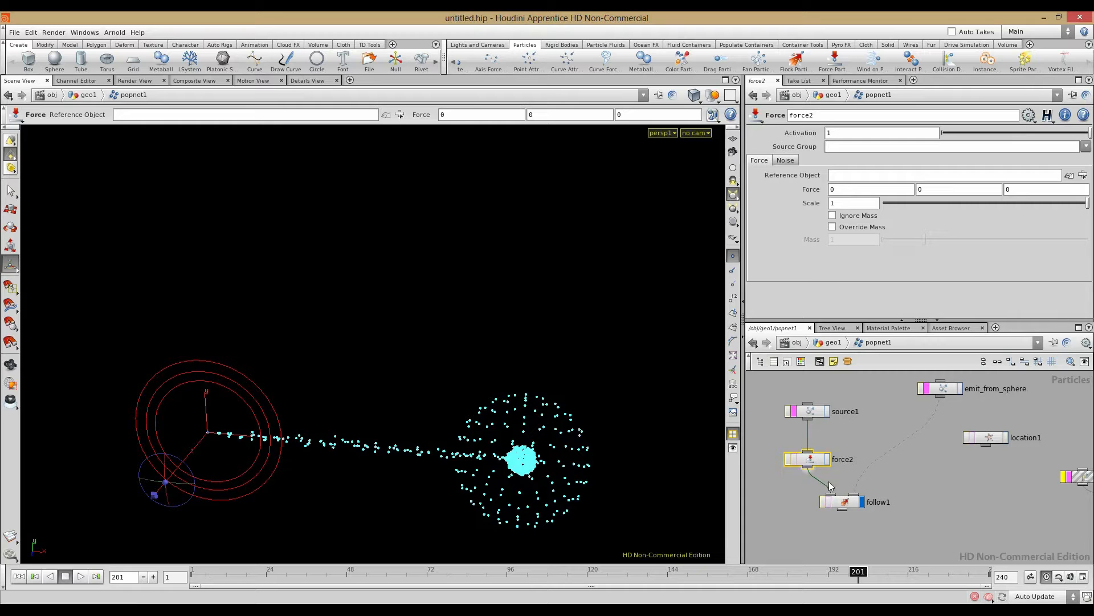
{"action": "left_click", "coordinate": [846, 504]}
Step: Switch follow1's Behavior to Accelerating Follow, replay and inspect the particles, then rewind to frame 1
{"action": "left_click", "coordinate": [854, 180]}
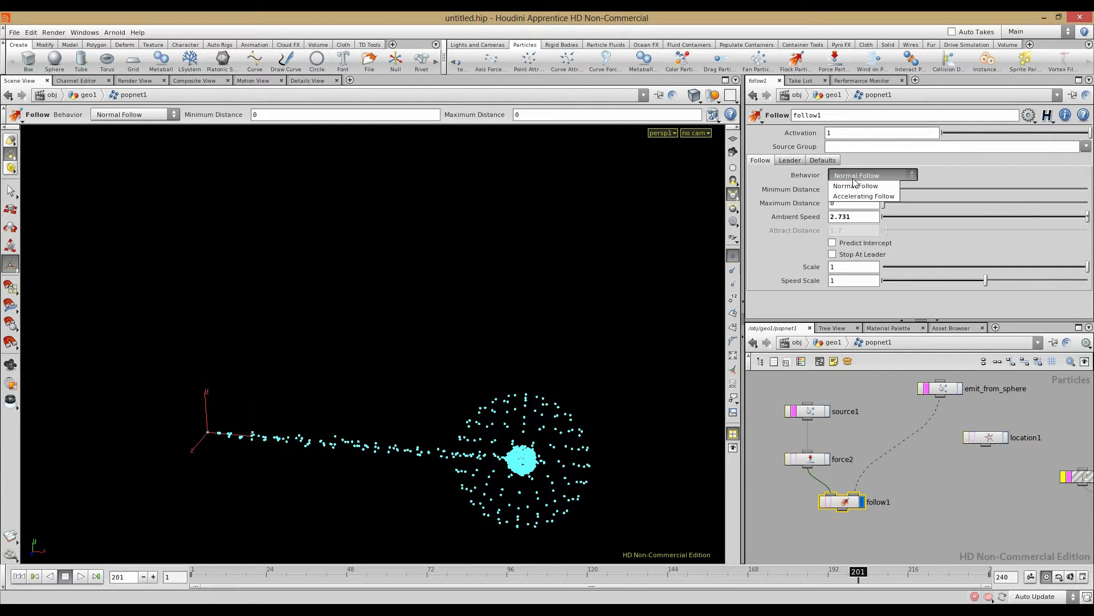
{"action": "left_click", "coordinate": [861, 198]}
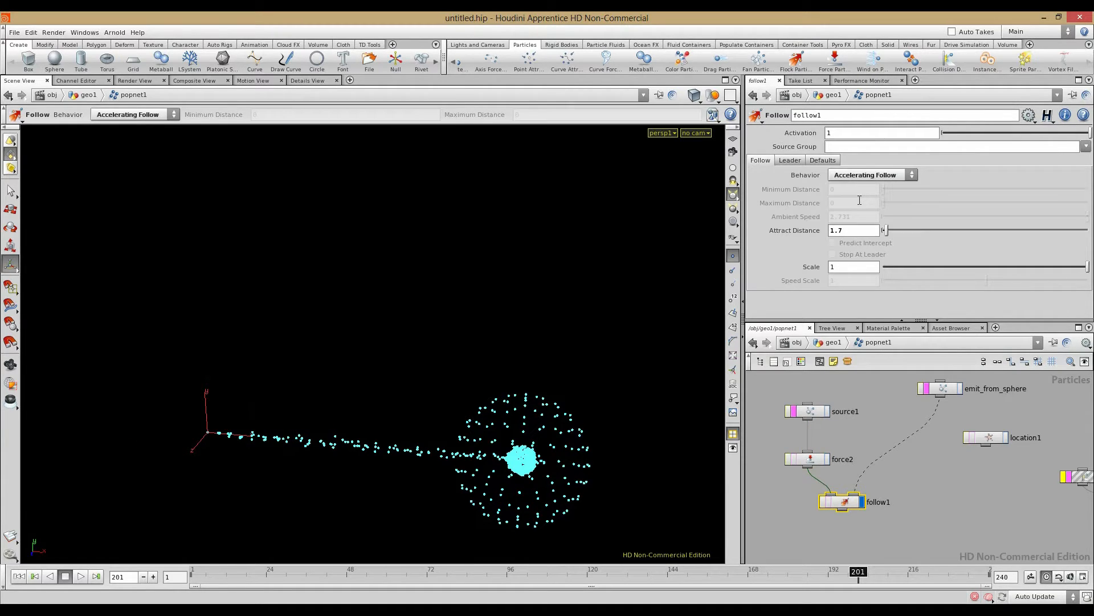
{"action": "left_click", "coordinate": [17, 577]}
{"action": "left_click", "coordinate": [80, 577]}
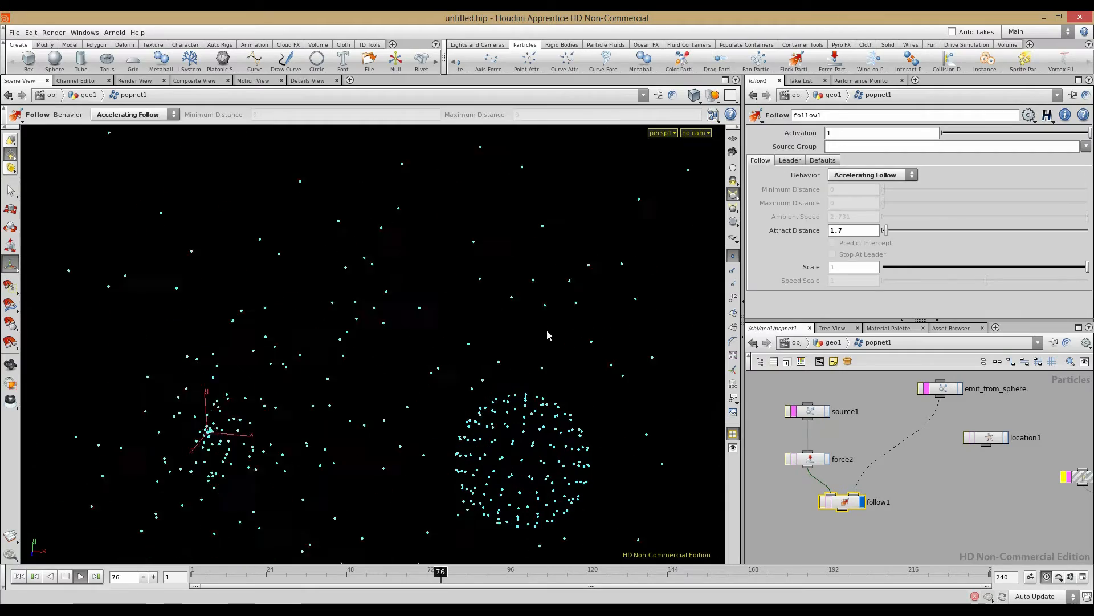
{"action": "right_click_drag", "start_coordinate": [546, 329], "coordinate": [214, 307], "text": "alt"}
{"action": "right_click_drag", "start_coordinate": [501, 306], "coordinate": [237, 311], "text": "alt"}
{"action": "left_click_drag", "start_coordinate": [237, 311], "coordinate": [252, 323], "text": "alt"}
{"action": "right_click_drag", "start_coordinate": [252, 323], "coordinate": [477, 371], "text": "alt"}
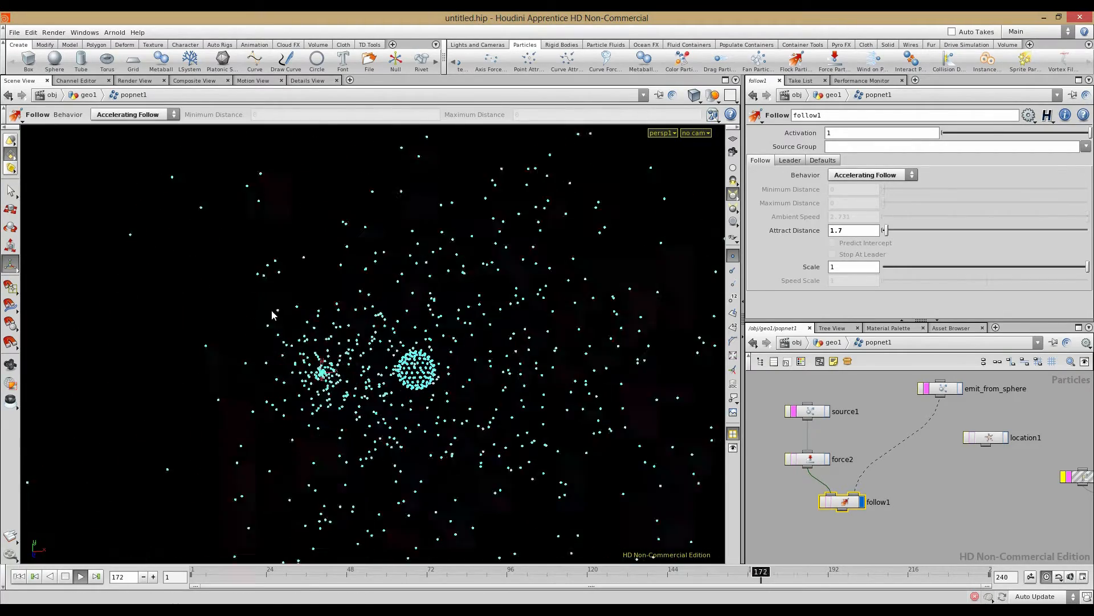
{"action": "left_click", "coordinate": [20, 576]}
{"action": "left_click", "coordinate": [806, 462]}
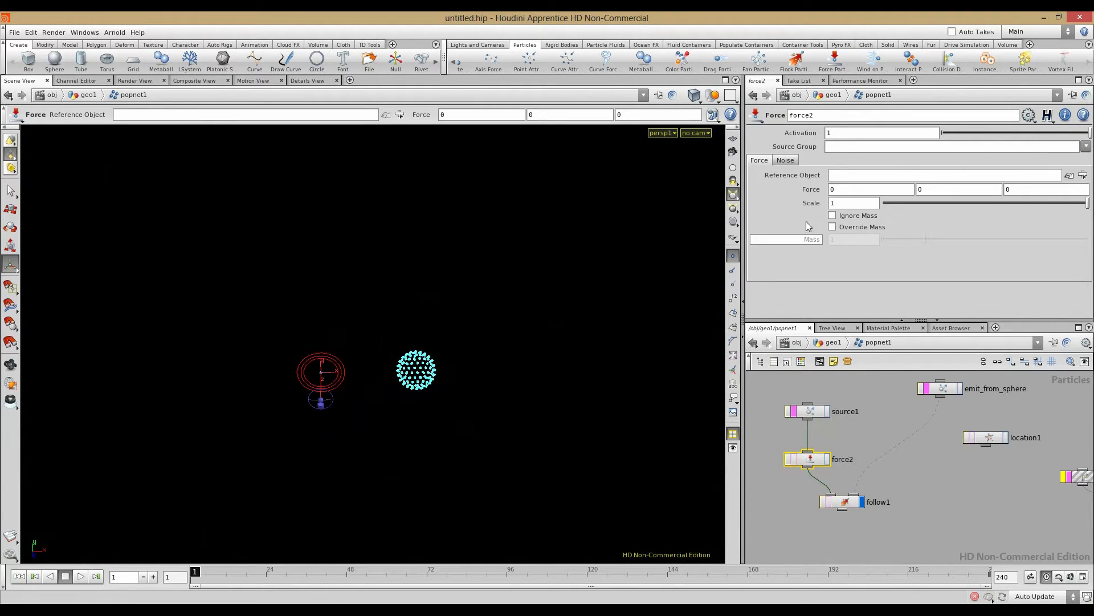
Step: Lower force2's Force Scale to about 0.1 and below while playing the simulation
{"action": "left_click_drag", "start_coordinate": [914, 204], "coordinate": [907, 205]}
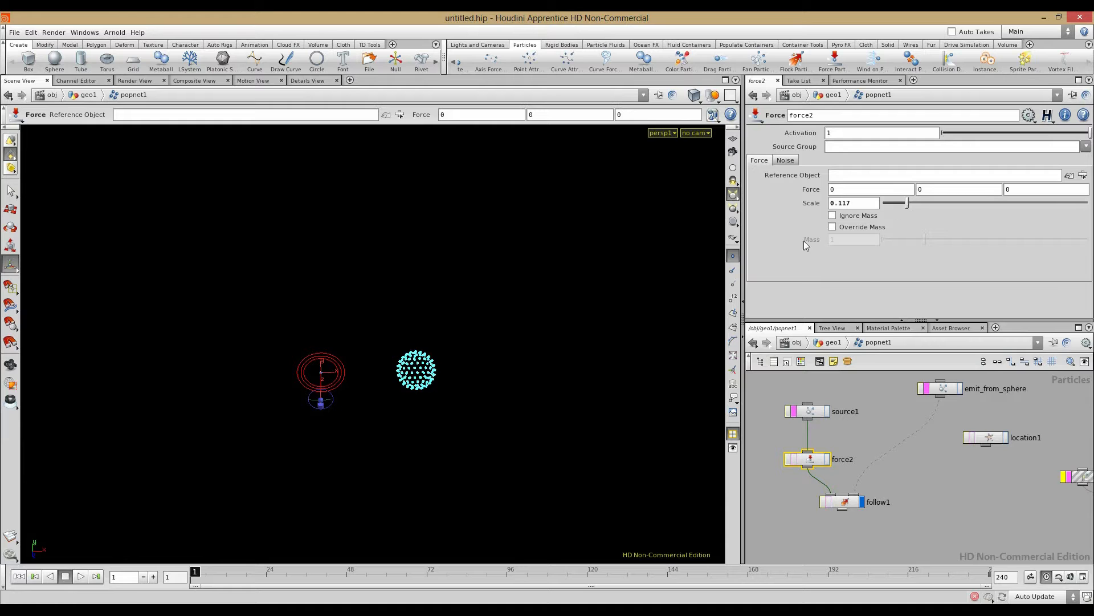
{"action": "left_click", "coordinate": [80, 576]}
{"action": "key", "text": "Escape"}
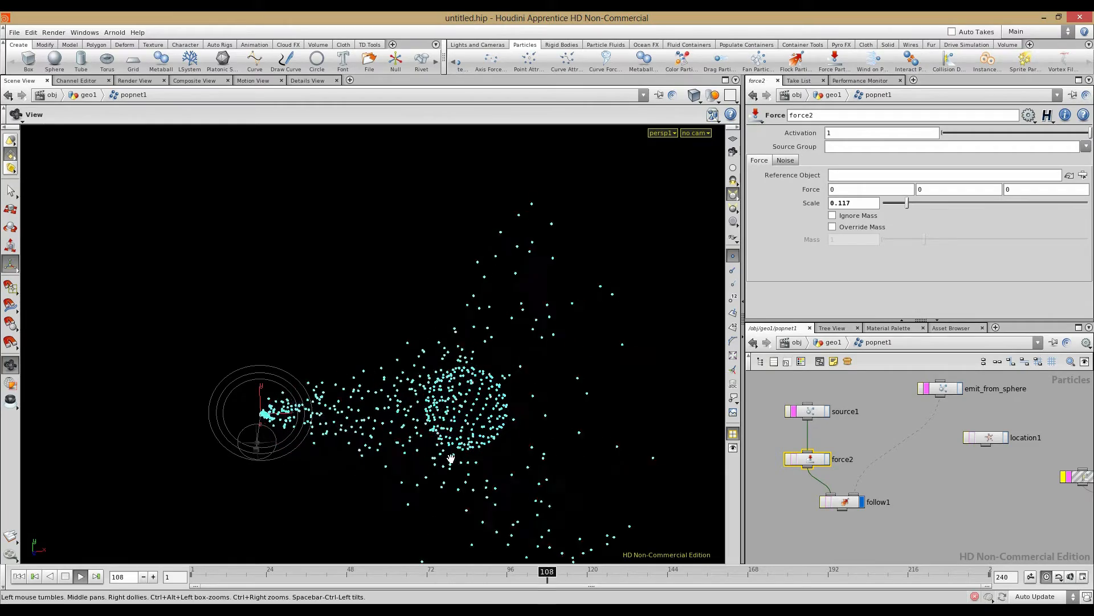
{"action": "key", "text": "Return"}
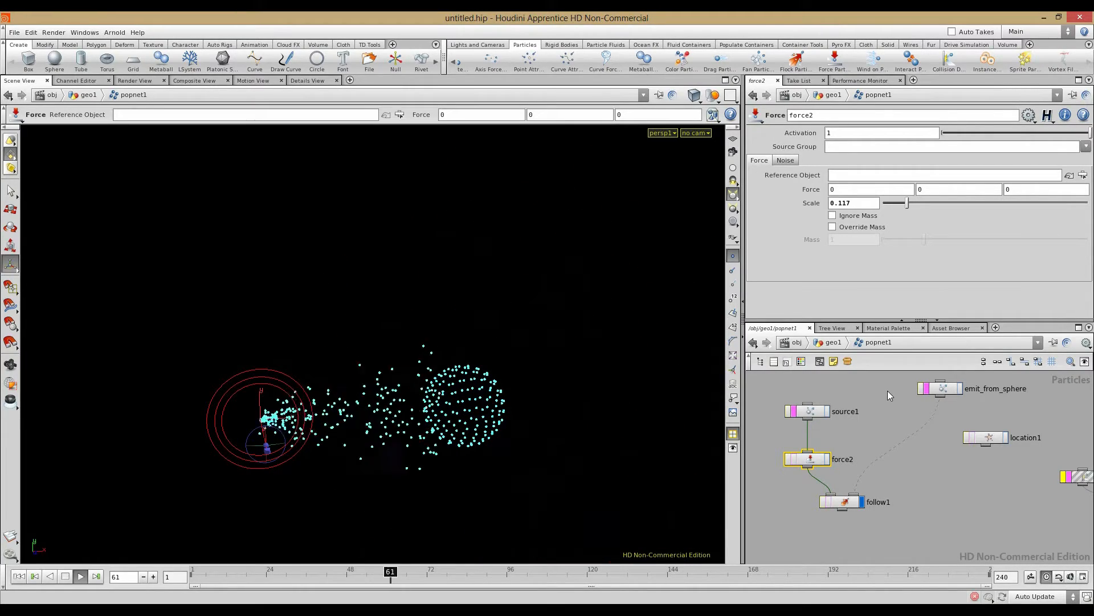
{"action": "left_click_drag", "start_coordinate": [907, 203], "coordinate": [886, 204]}
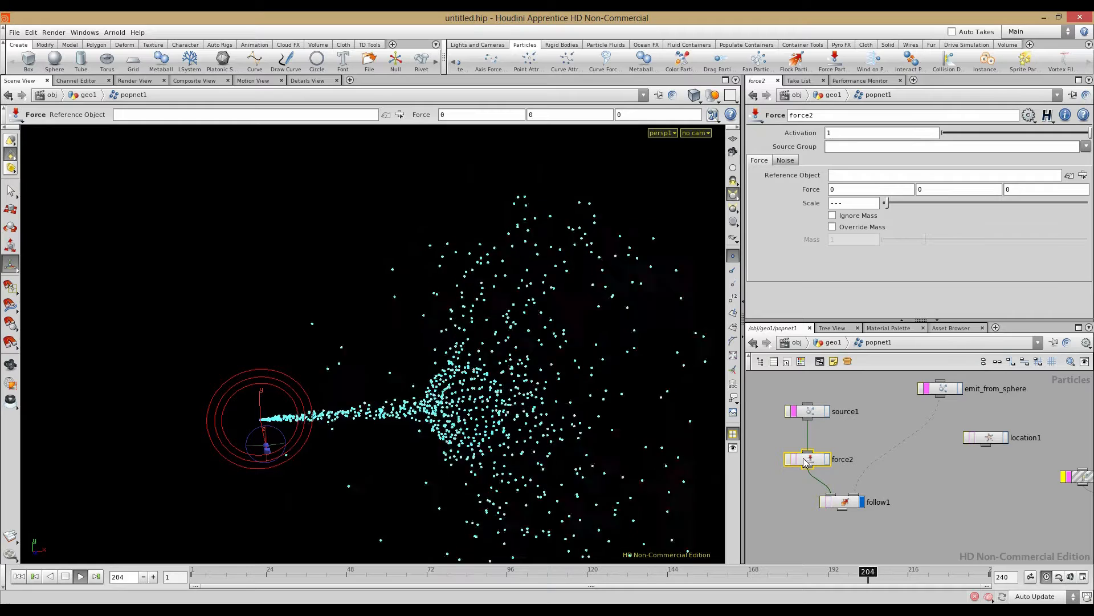
Step: Reset force2's noise Amplitude and Frequency to their default values
{"action": "left_click", "coordinate": [786, 161]}
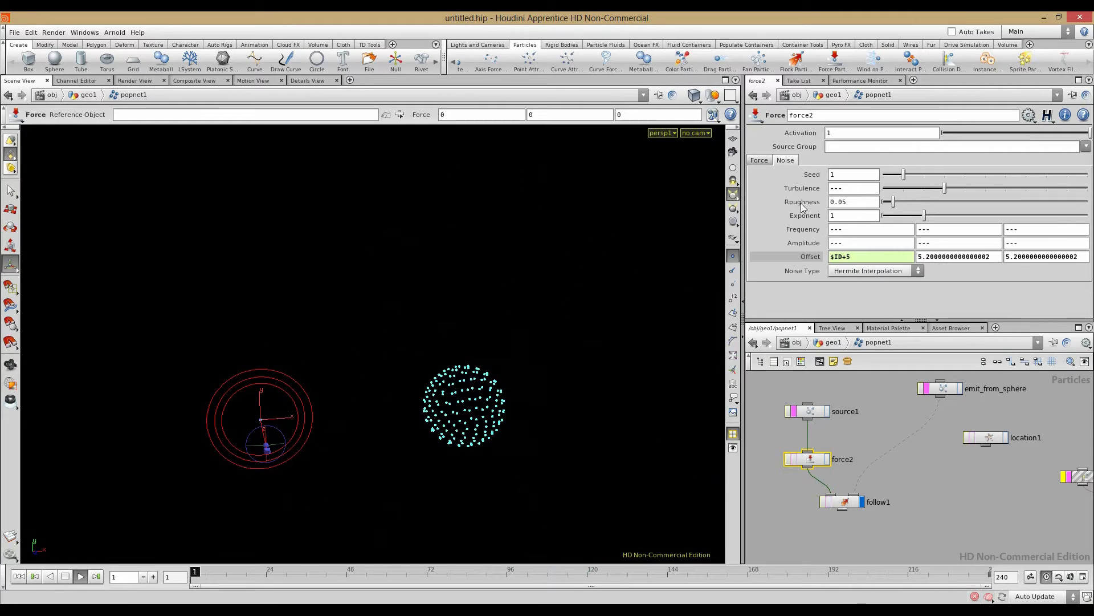
{"action": "right_click", "coordinate": [800, 245]}
{"action": "left_click", "coordinate": [816, 394]}
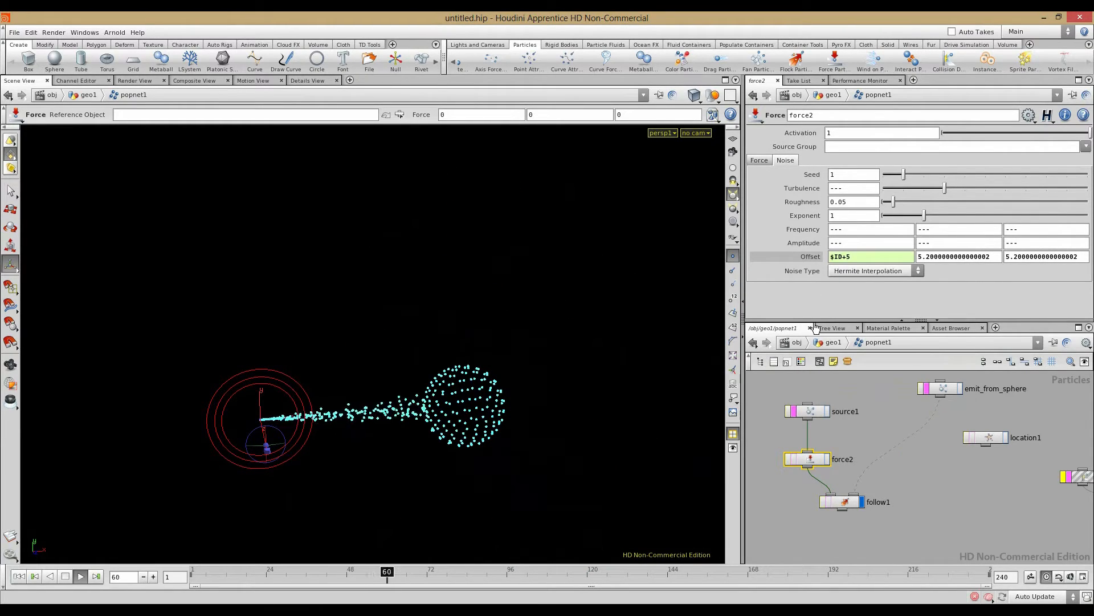
{"action": "right_click", "coordinate": [807, 229]}
{"action": "left_click", "coordinate": [812, 379]}
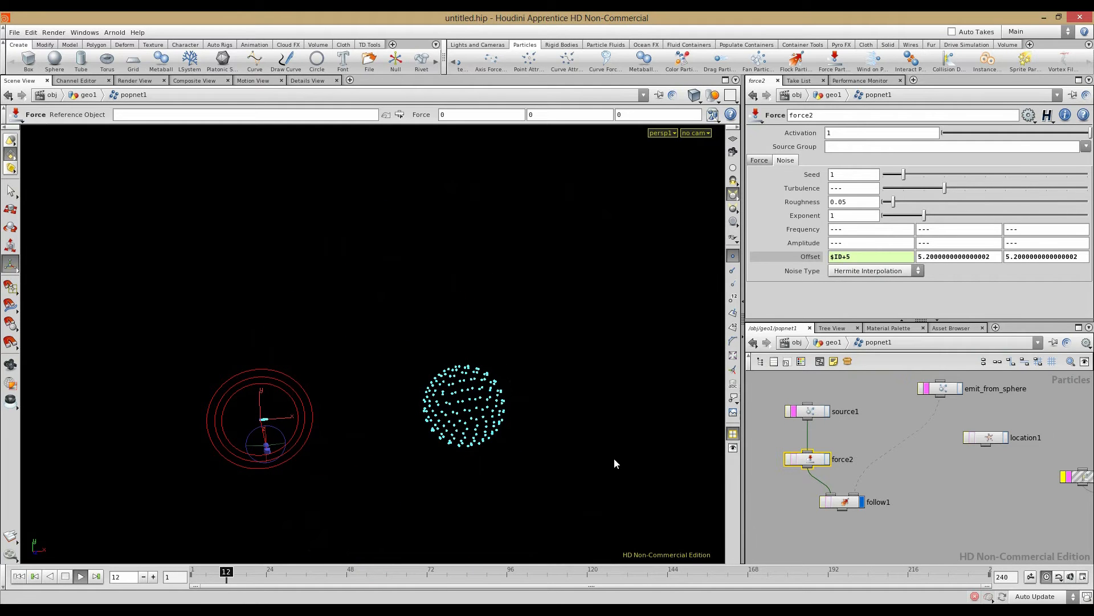
Step: Raise force2's noise Amplitude so particles scatter widely, inspecting the stream in the viewport
{"action": "key", "text": "Escape"}
{"action": "left_click_drag", "start_coordinate": [405, 420], "coordinate": [471, 457]}
{"action": "key", "text": "Return"}
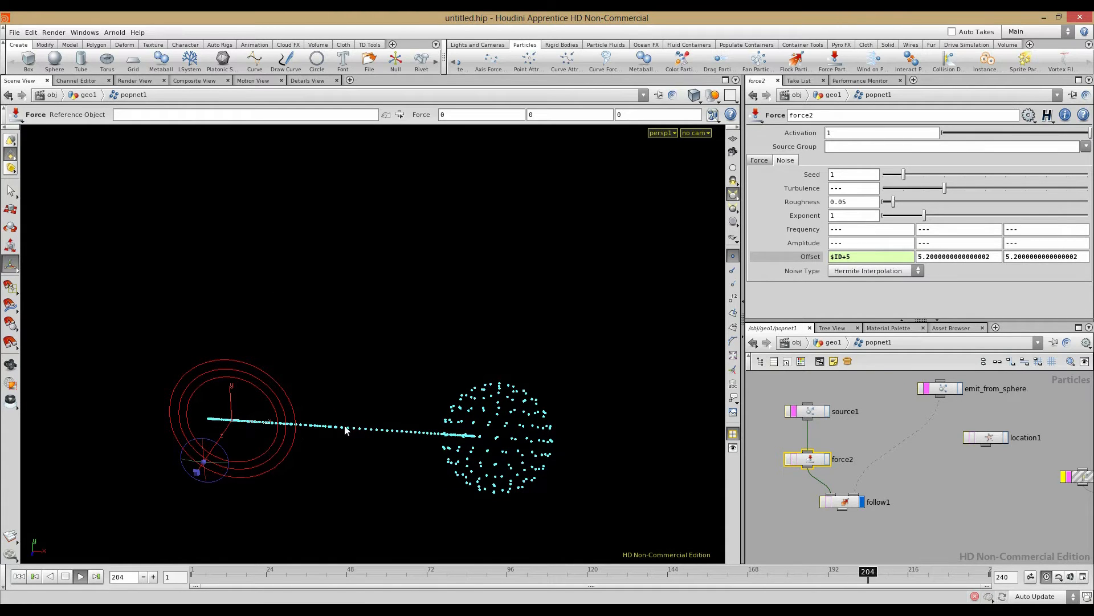
{"action": "middle_click_drag", "start_coordinate": [807, 240], "coordinate": [860, 235]}
{"action": "right_click_drag", "start_coordinate": [347, 353], "coordinate": [381, 367], "text": "alt"}
{"action": "left_click_drag", "start_coordinate": [382, 367], "coordinate": [410, 354], "text": "alt"}
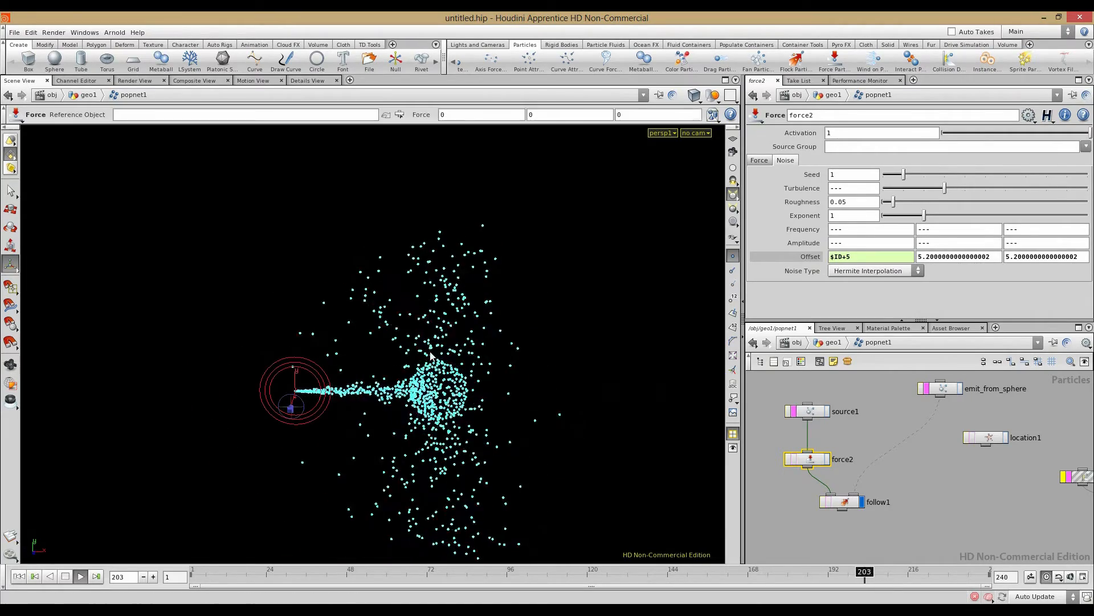
{"action": "left_click", "coordinate": [824, 503]}
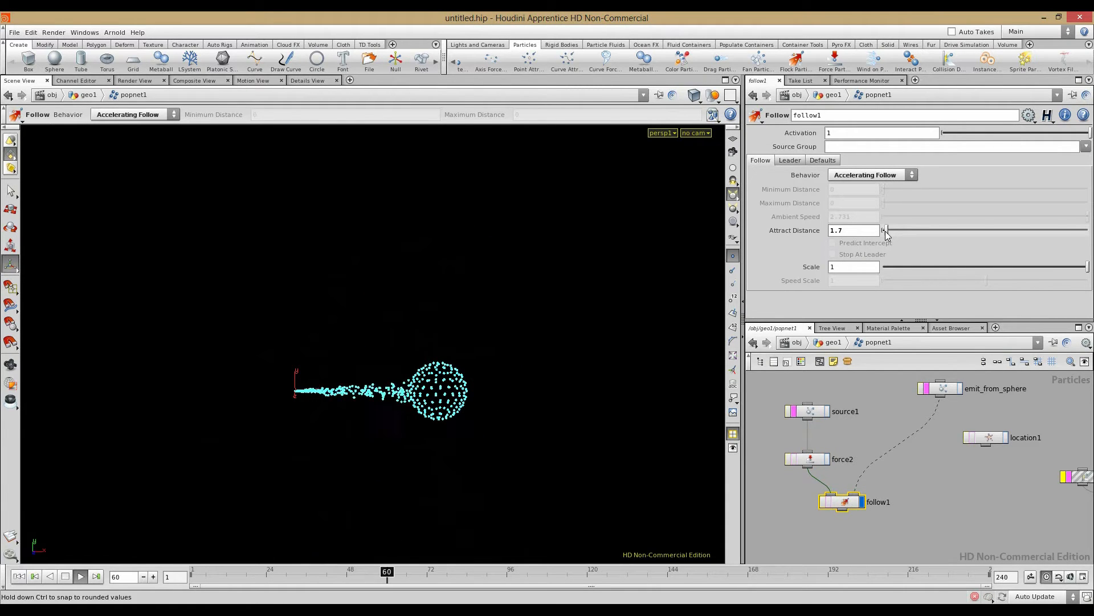
Step: Increase follow1's Attract Distance and orbit the viewport to compare the trail
{"action": "left_click_drag", "start_coordinate": [887, 235], "coordinate": [1088, 234]}
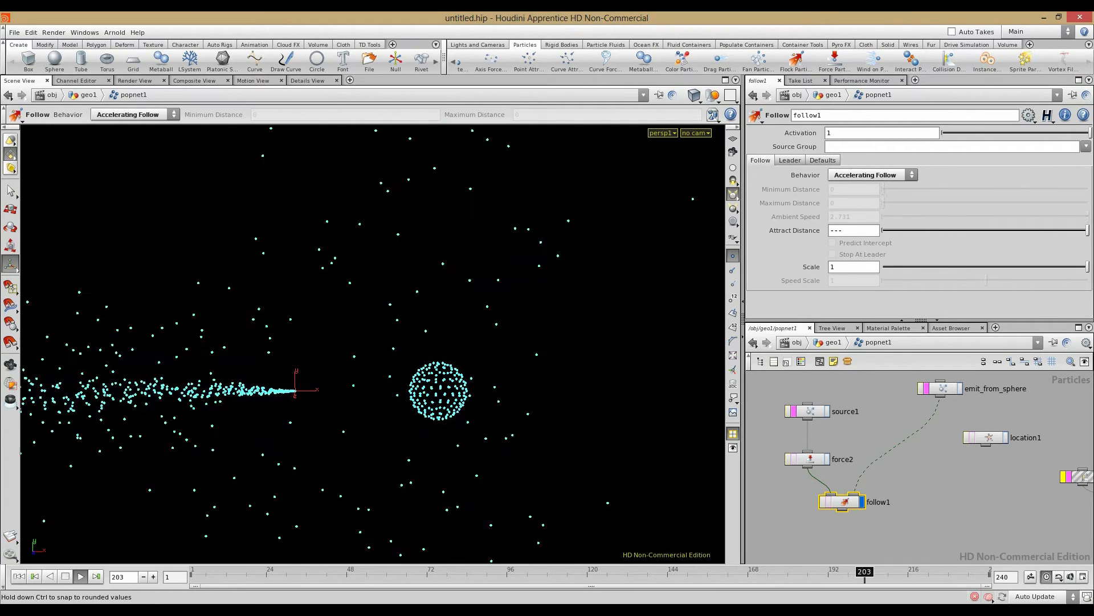
{"action": "key", "text": "Escape"}
{"action": "left_click_drag", "start_coordinate": [574, 342], "coordinate": [335, 372]}
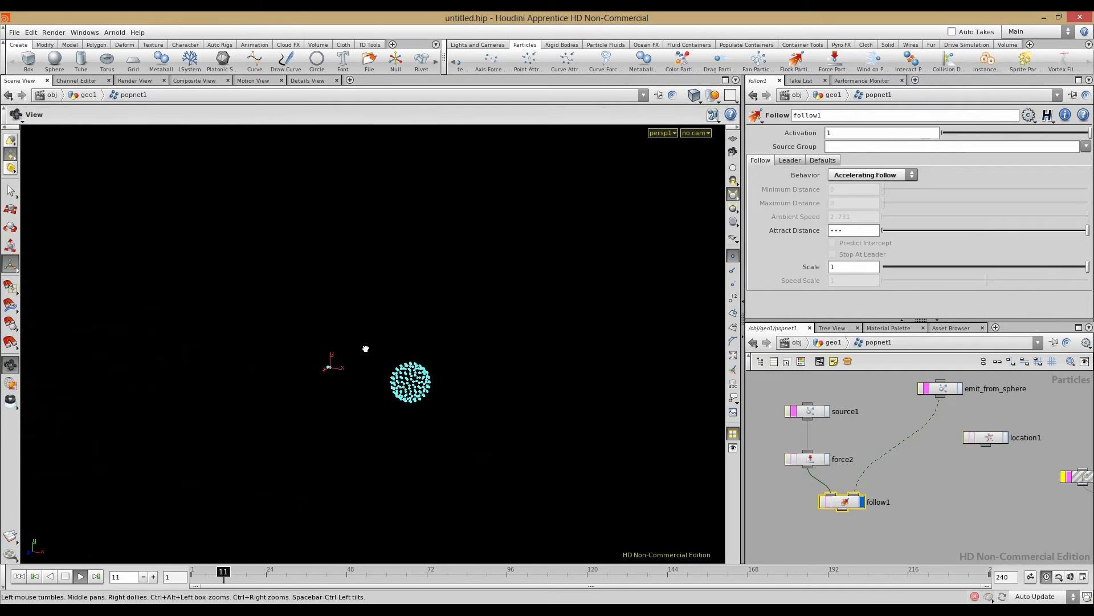
{"action": "key", "text": "Return"}
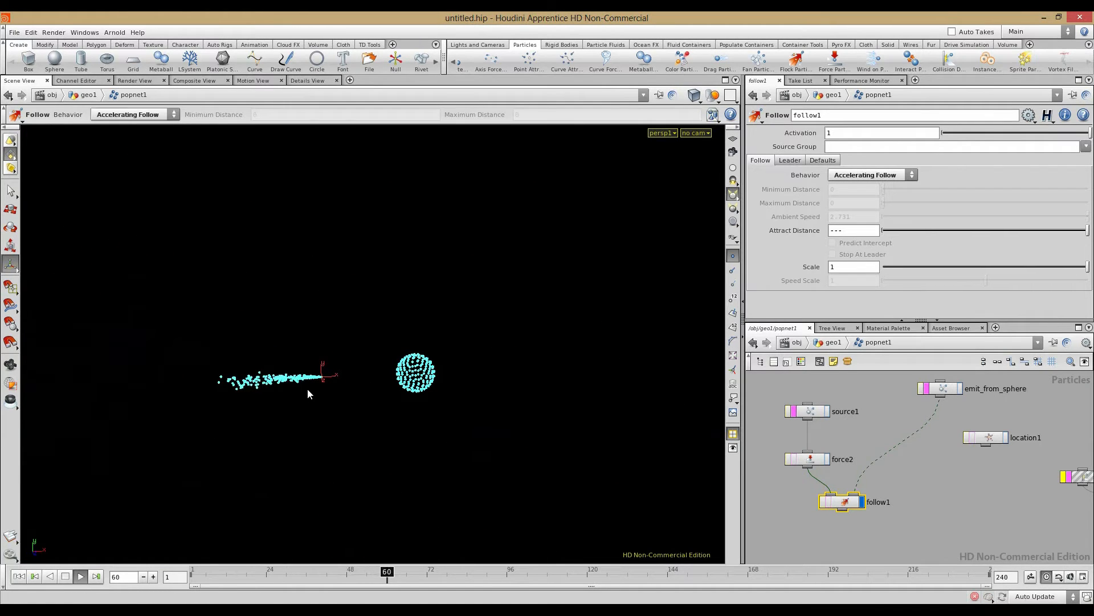
{"action": "key", "text": "Escape"}
{"action": "left_click_drag", "start_coordinate": [429, 399], "coordinate": [325, 403]}
{"action": "key", "text": "Return"}
Step: Bring Attract Distance back to 1.7, zoom in on the stream, and stop playback
{"action": "left_click_drag", "start_coordinate": [909, 231], "coordinate": [878, 235]}
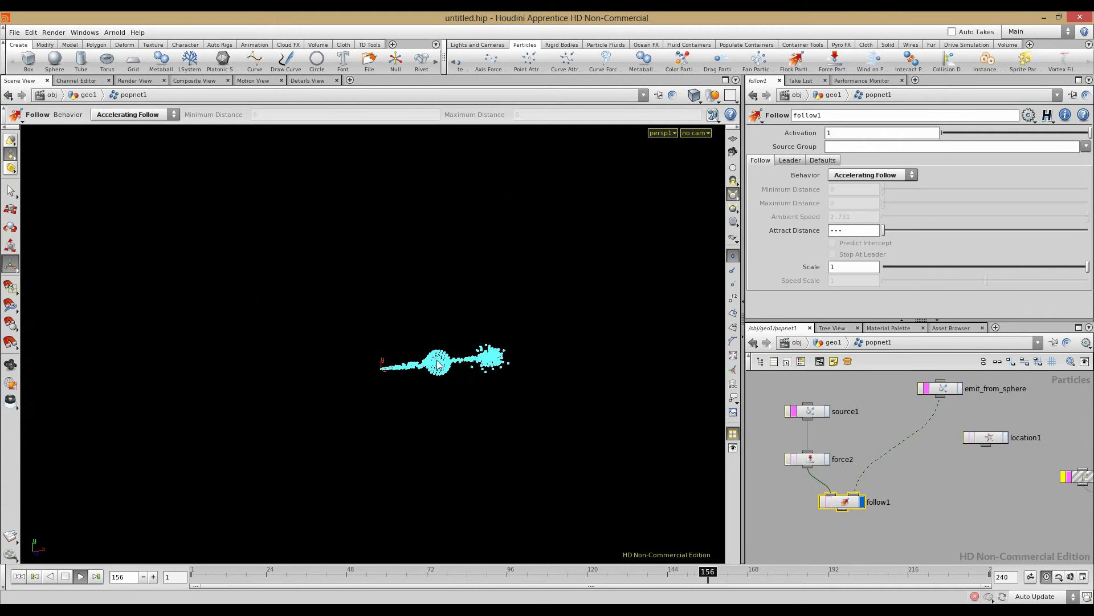
{"action": "key", "text": "Escape"}
{"action": "right_click_drag", "start_coordinate": [368, 385], "coordinate": [462, 408]}
{"action": "left_click_drag", "start_coordinate": [462, 408], "coordinate": [450, 399]}
{"action": "middle_click_drag", "start_coordinate": [450, 399], "coordinate": [393, 382]}
{"action": "right_click_drag", "start_coordinate": [394, 382], "coordinate": [467, 369]}
{"action": "left_click_drag", "start_coordinate": [444, 386], "coordinate": [459, 389]}
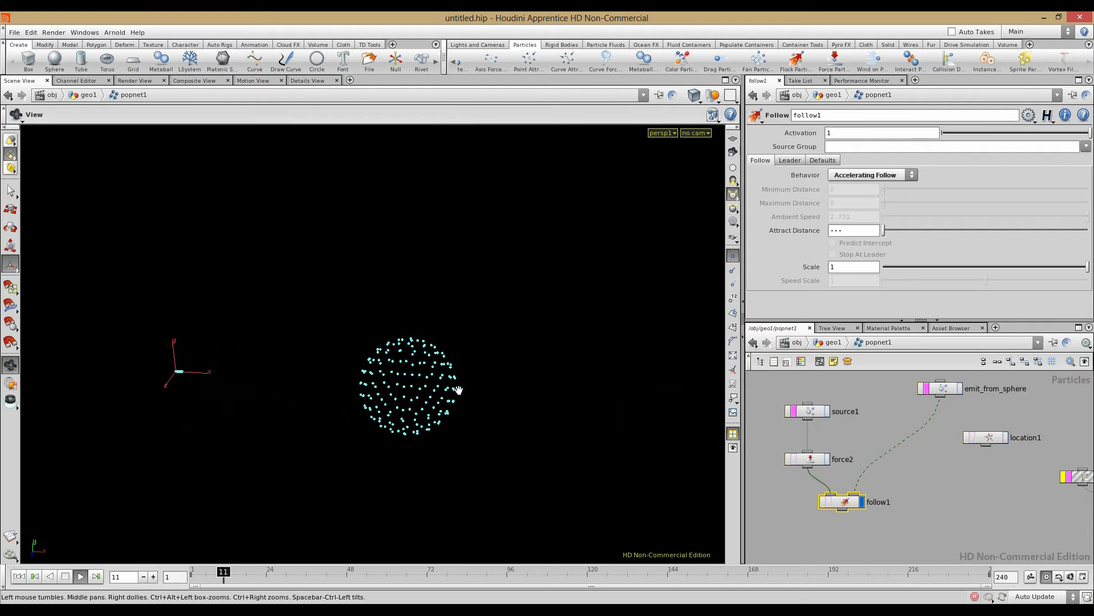
{"action": "left_click", "coordinate": [65, 577]}
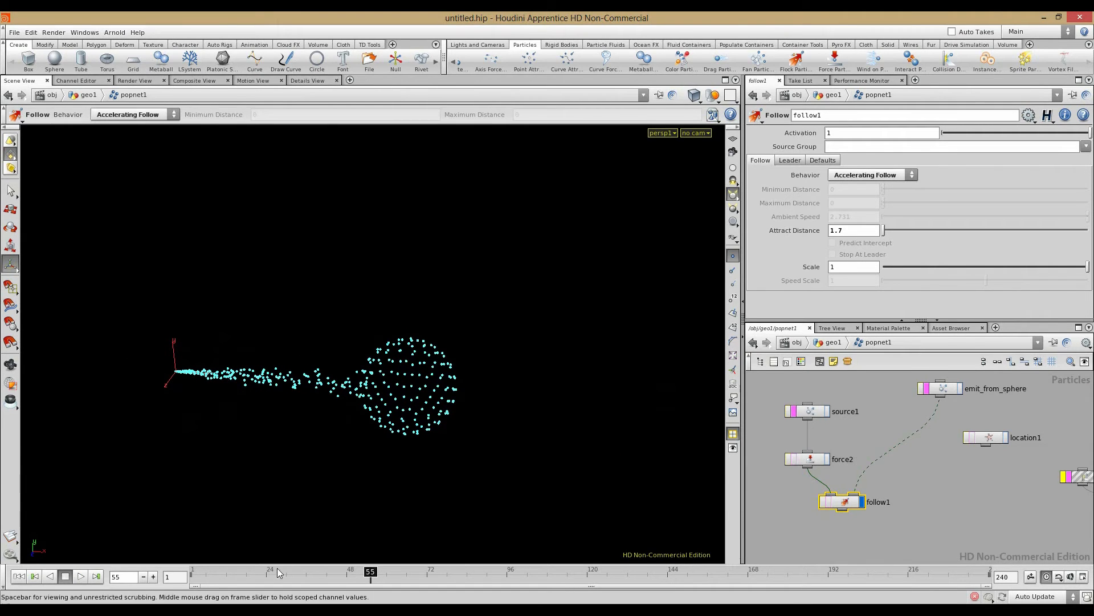
Step: Set the global animation end frame to 2400 without stretching existing channels
{"action": "left_click", "coordinate": [1081, 577]}
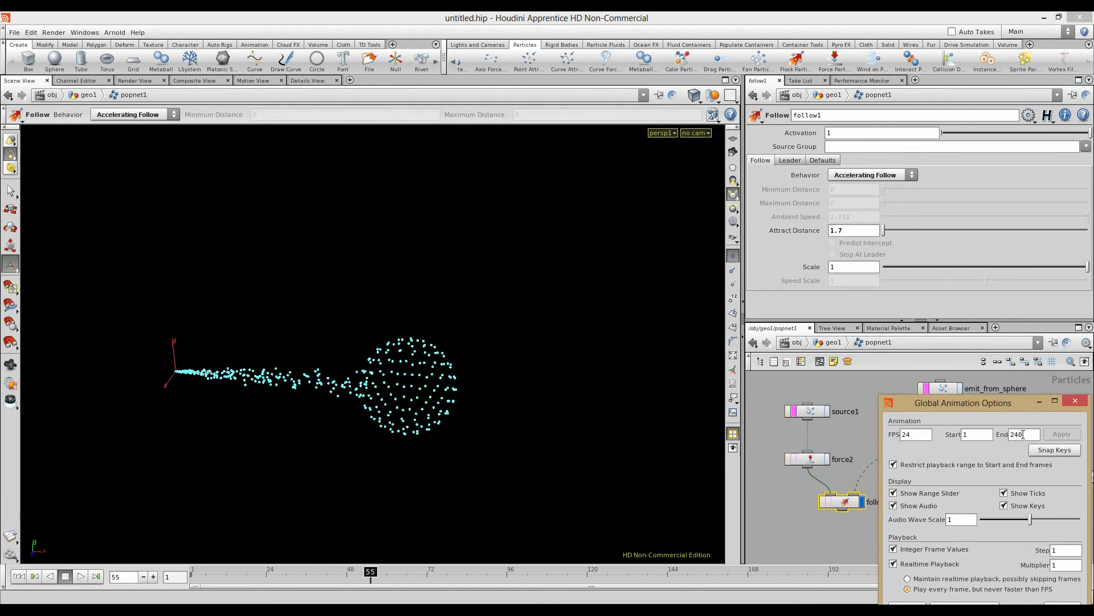
{"action": "key", "text": "Return"}
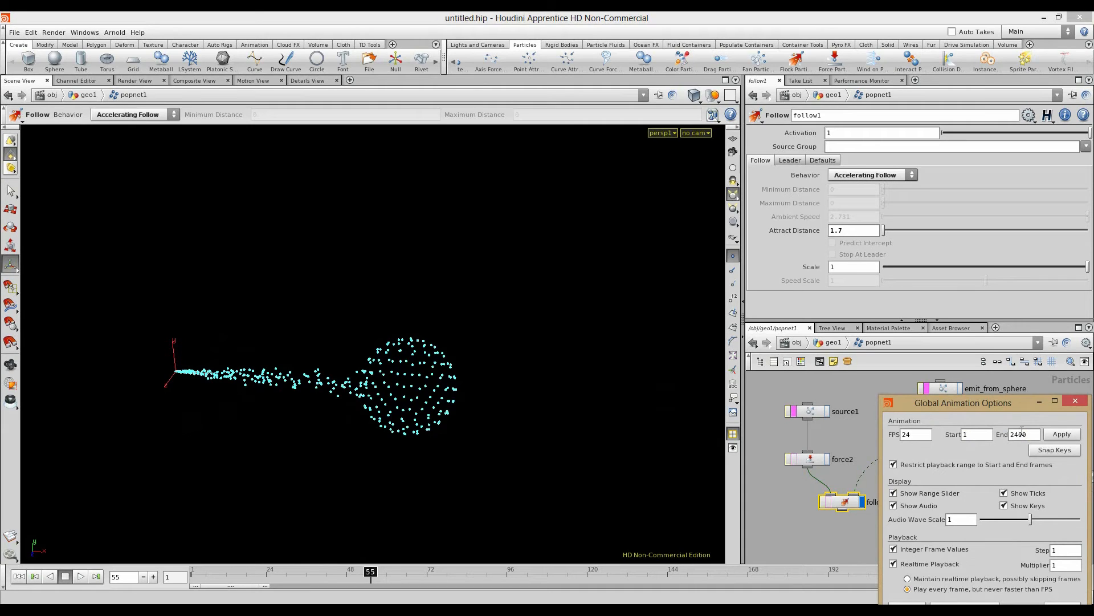
{"action": "left_click", "coordinate": [1049, 436]}
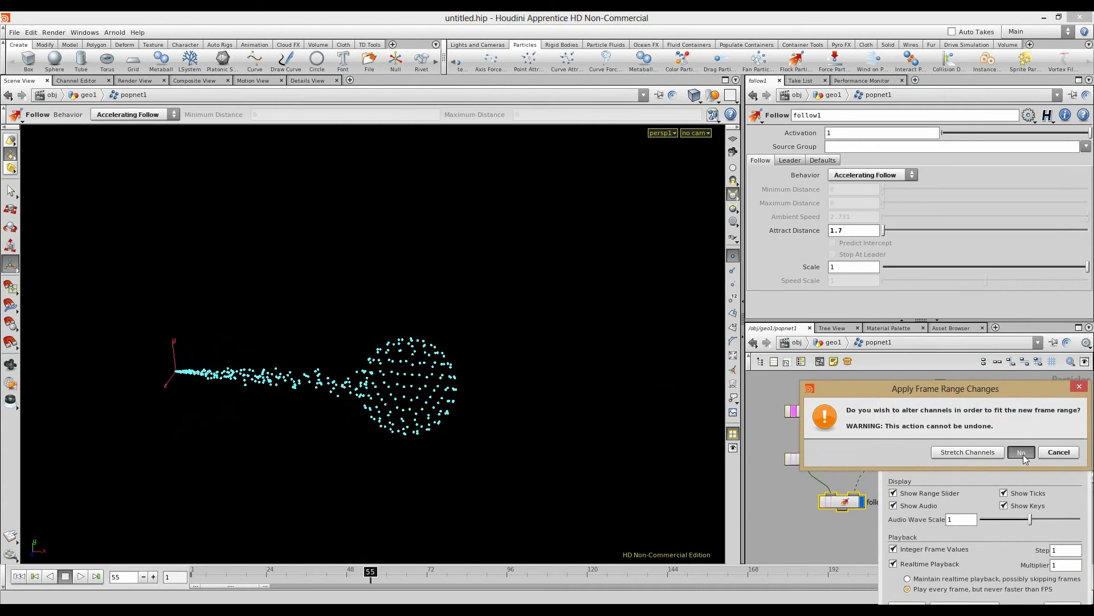
{"action": "left_click", "coordinate": [1021, 453]}
{"action": "left_click", "coordinate": [1071, 402]}
Step: Play the simulation while framing the particle cloud, stop at frame 2312, then rewind to frame 1
{"action": "scroll", "coordinate": [210, 403], "scroll_direction": "down", "scroll_amount": 4}
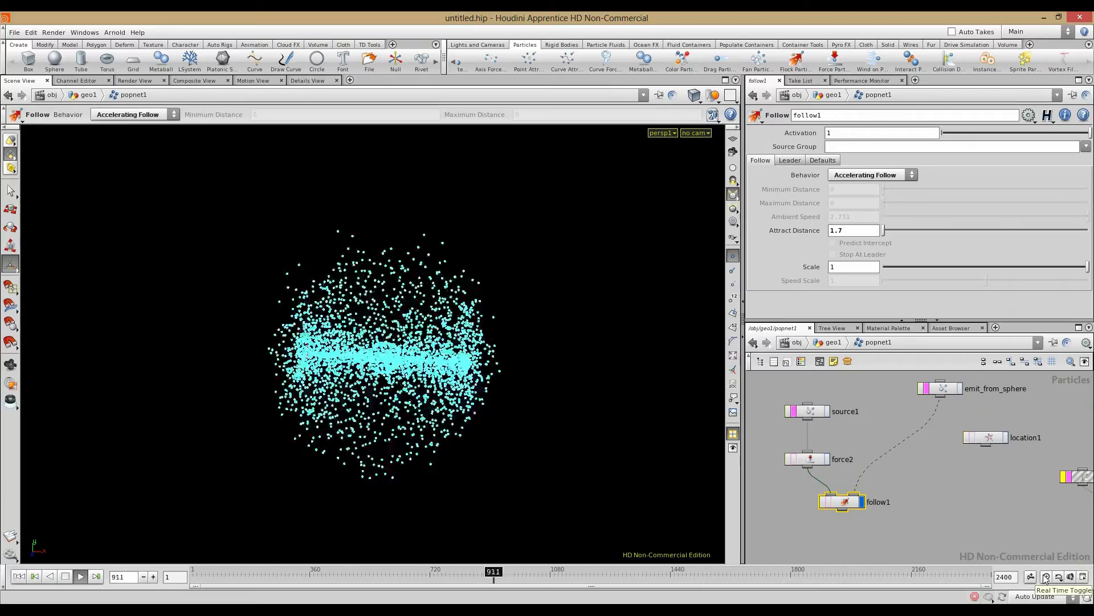
{"action": "key", "text": "Escape"}
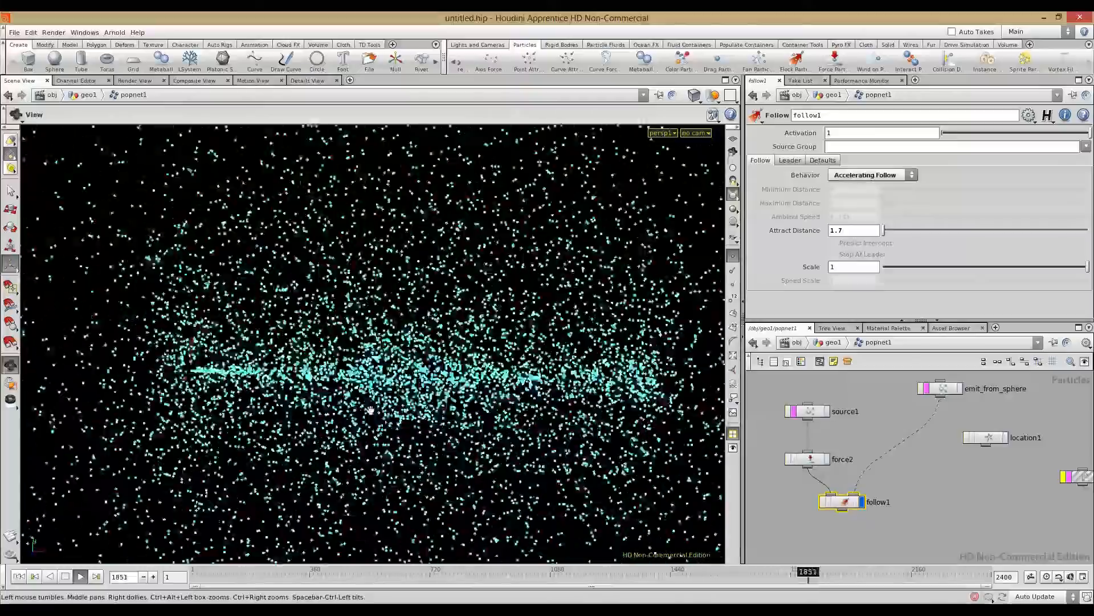
{"action": "right_click_drag", "start_coordinate": [488, 426], "coordinate": [456, 411]}
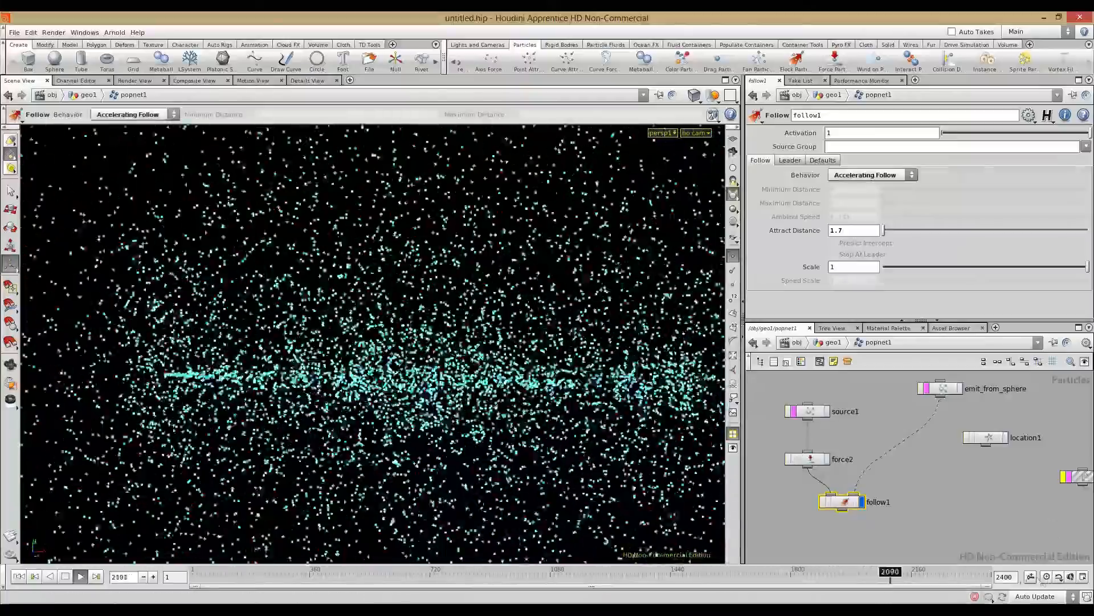
{"action": "left_click", "coordinate": [83, 574]}
{"action": "right_click_drag", "start_coordinate": [527, 429], "coordinate": [296, 356]}
{"action": "left_click_drag", "start_coordinate": [296, 356], "coordinate": [273, 349]}
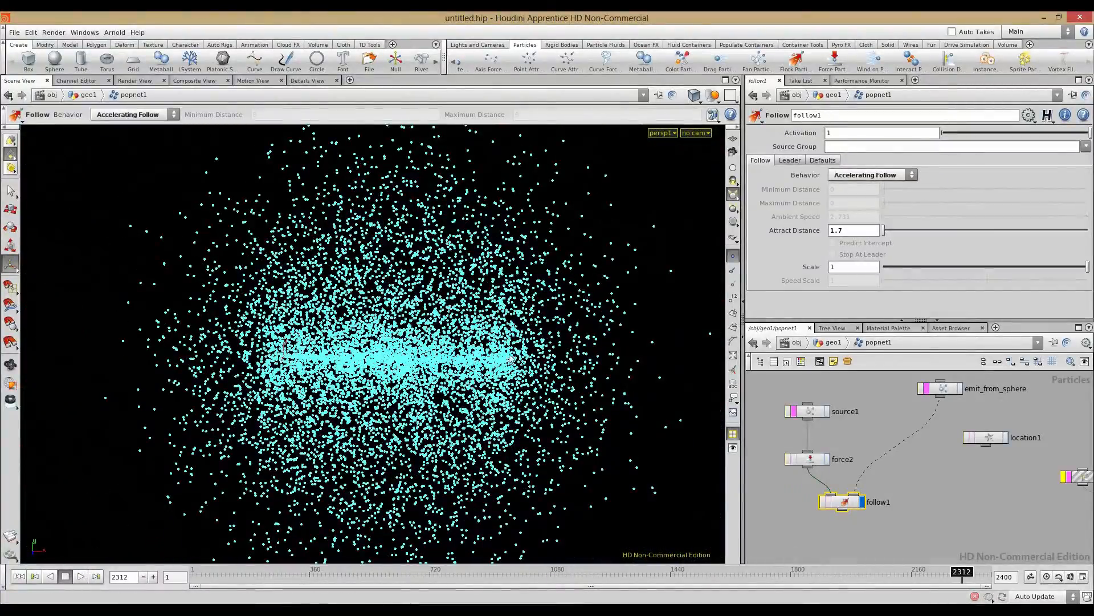
{"action": "mouse_move", "coordinate": [515, 361]}
{"action": "left_mouse_down"}
{"action": "mouse_move", "coordinate": [474, 369]}
{"action": "mouse_move", "coordinate": [519, 374]}
{"action": "left_mouse_up"}
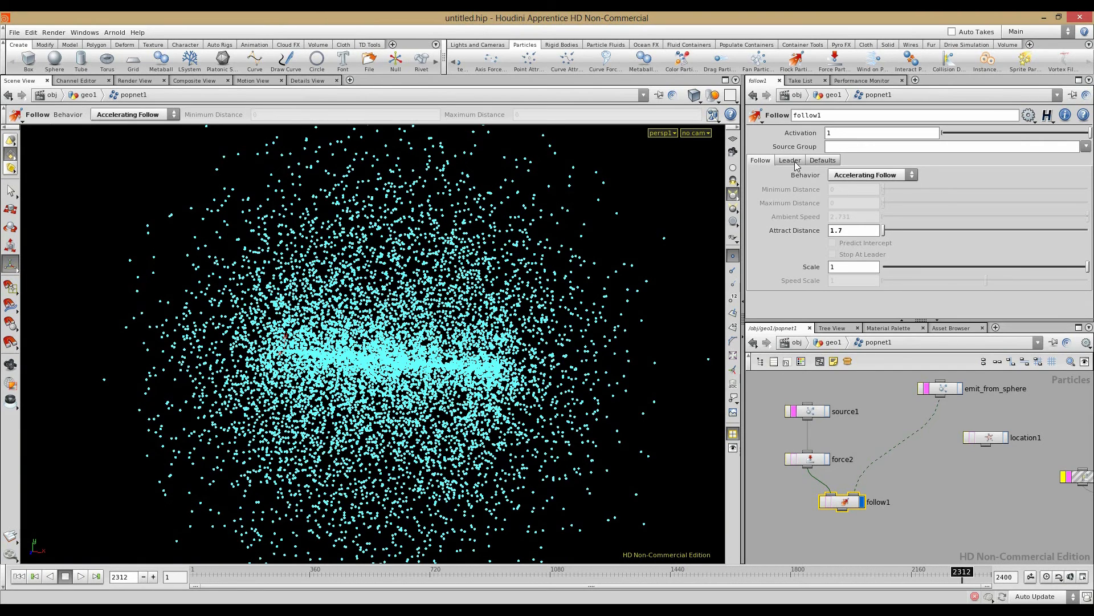
{"action": "left_click", "coordinate": [21, 577]}
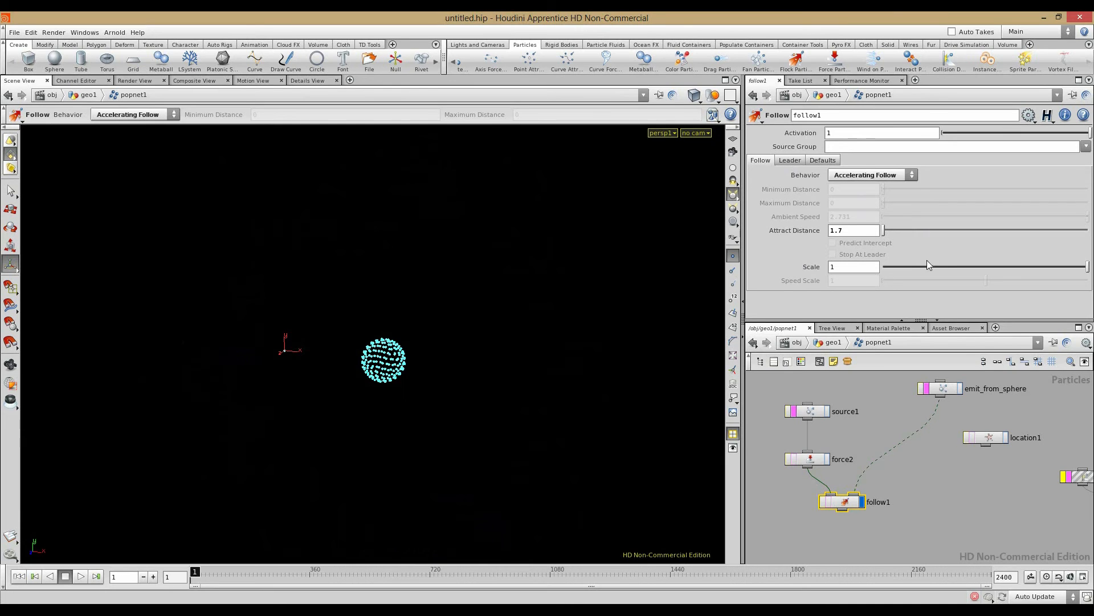
Step: Lower force2's noise amplitude to 24 and confirm follow1's leader is Particle Spatial Center
{"action": "left_click", "coordinate": [808, 459]}
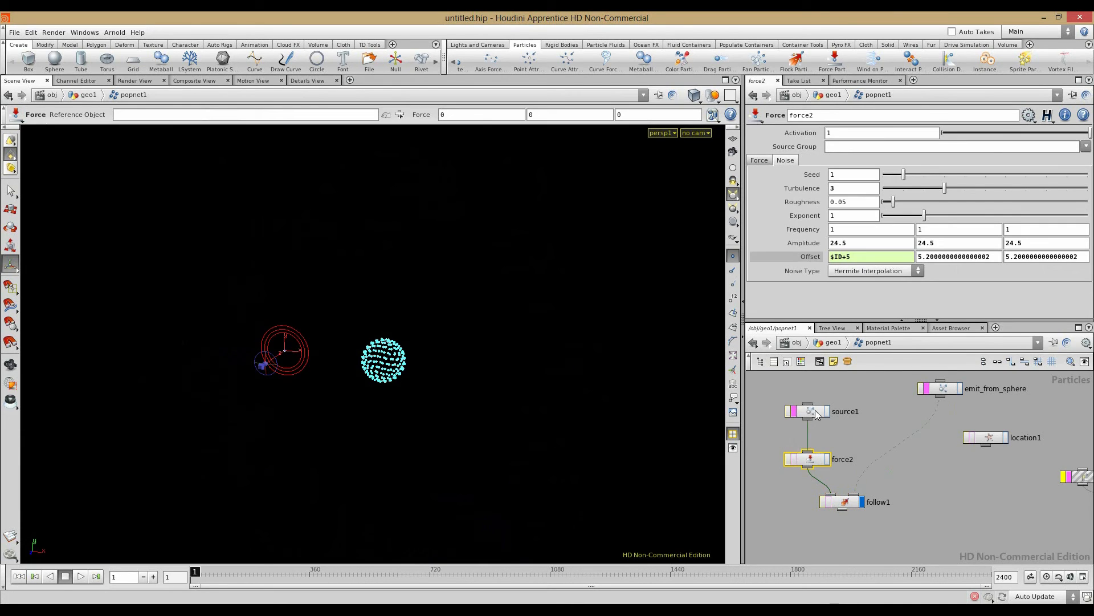
{"action": "left_click_drag", "start_coordinate": [780, 243], "coordinate": [775, 257]}
{"action": "left_click", "coordinate": [842, 502]}
{"action": "left_click", "coordinate": [790, 160]}
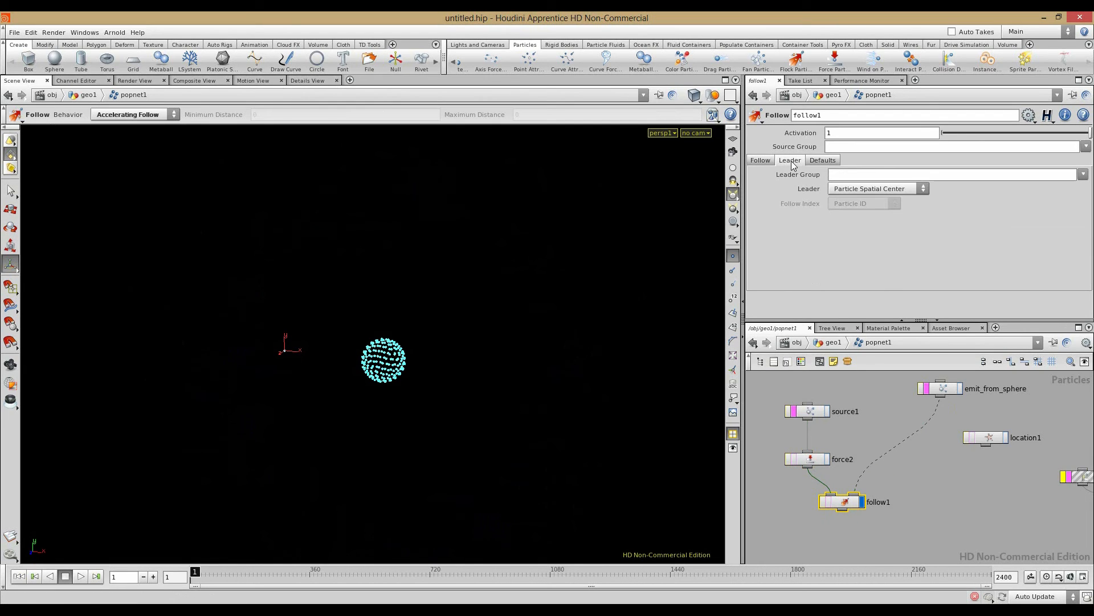
{"action": "left_click", "coordinate": [760, 161]}
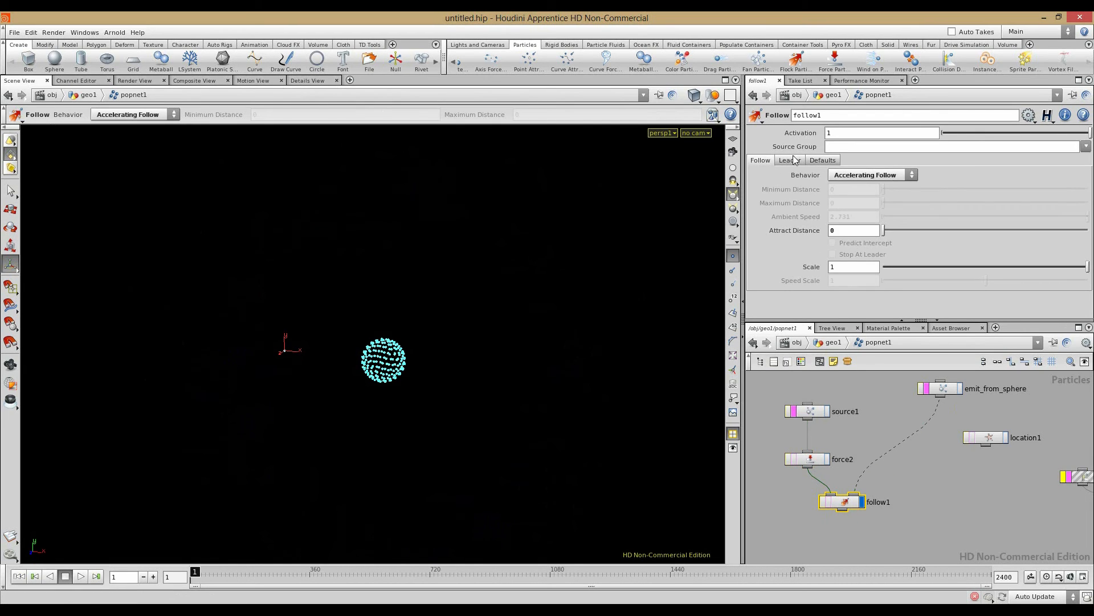
{"action": "left_click", "coordinate": [789, 160]}
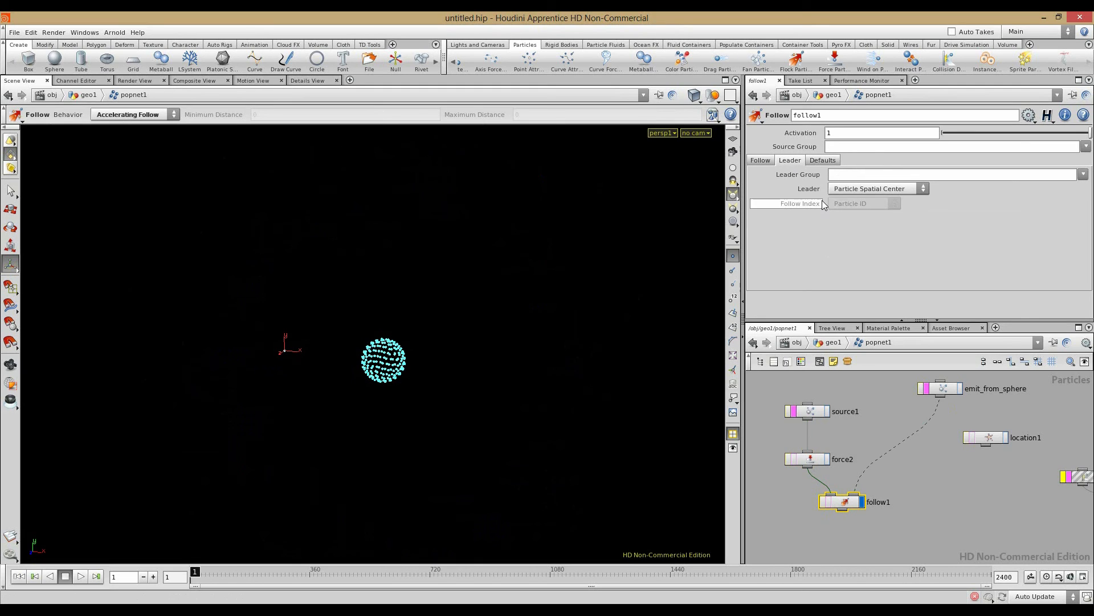
{"action": "left_click", "coordinate": [878, 189]}
{"action": "left_click", "coordinate": [861, 188]}
Step: Recheck follow1's Accelerating Follow settings (Attract Distance 0) and its leader settings
{"action": "left_click", "coordinate": [759, 161]}
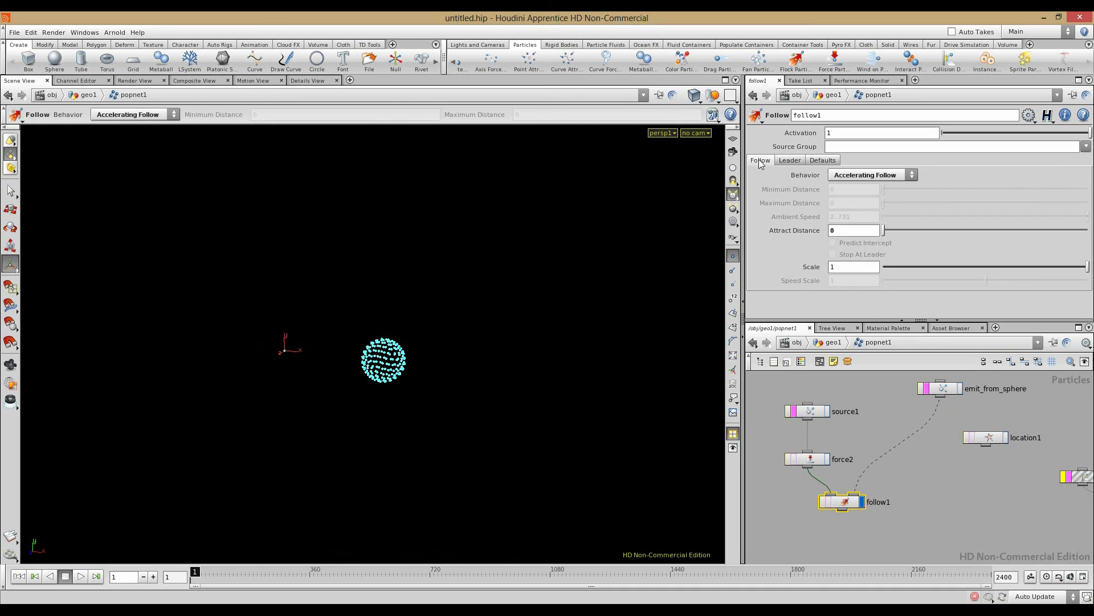
{"action": "left_click", "coordinate": [816, 458]}
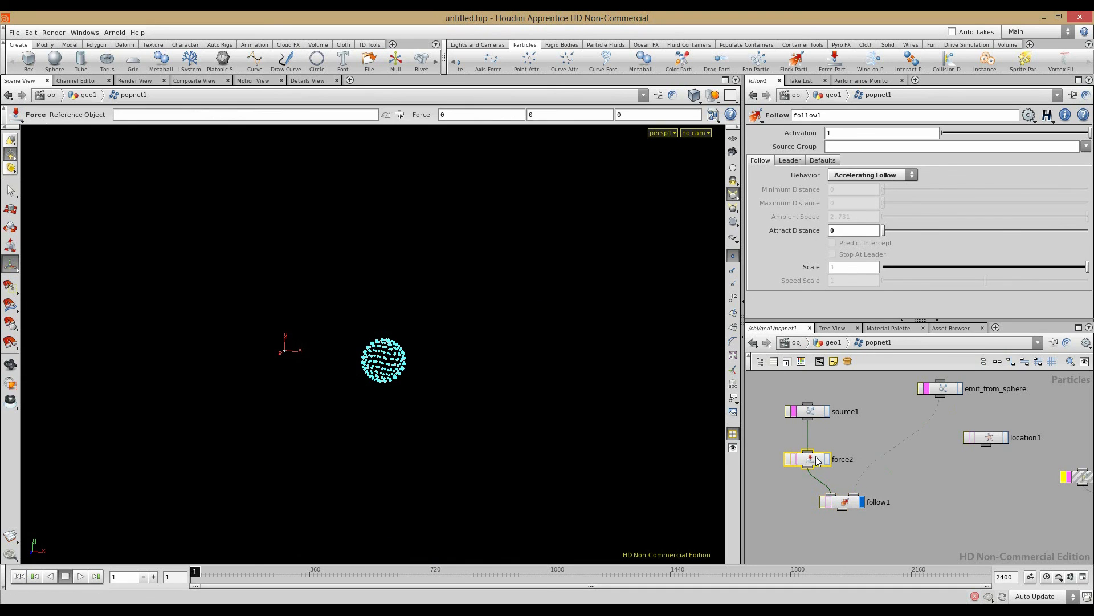
{"action": "left_click", "coordinate": [839, 502]}
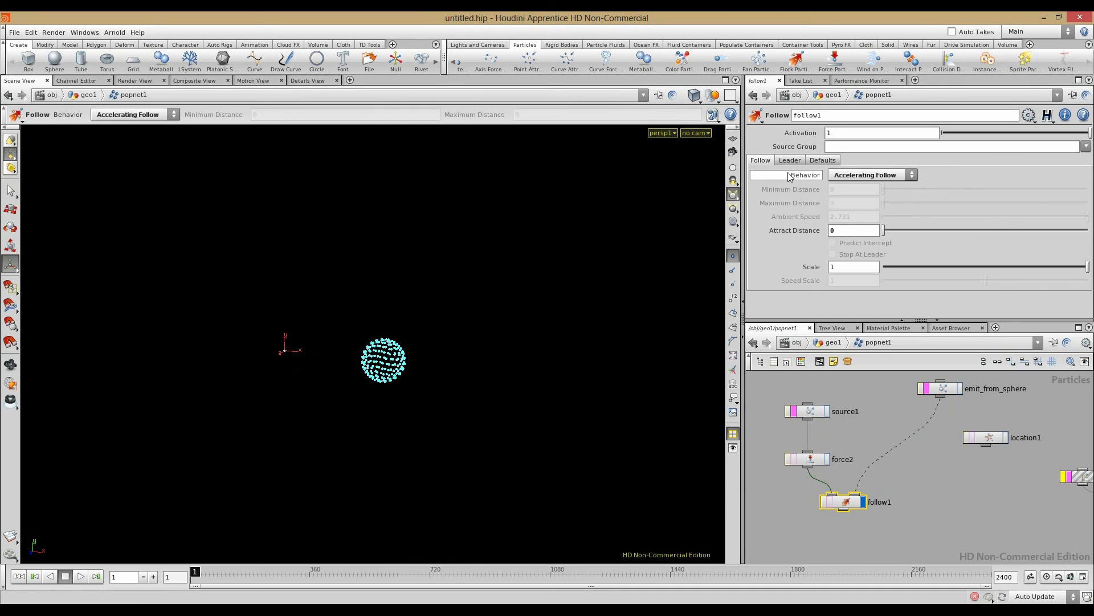
{"action": "left_click", "coordinate": [783, 164]}
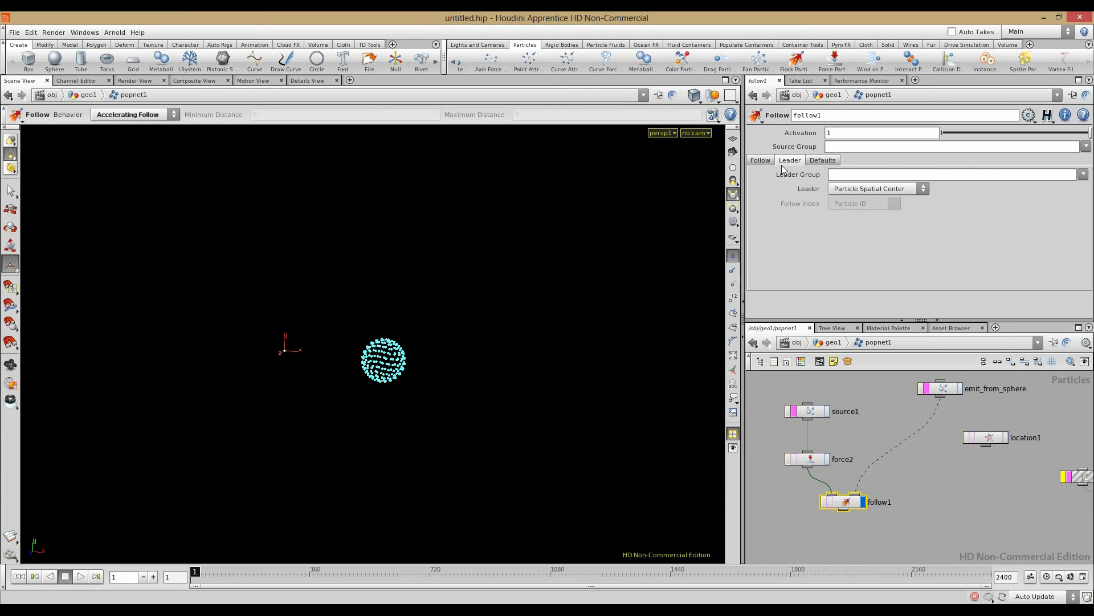